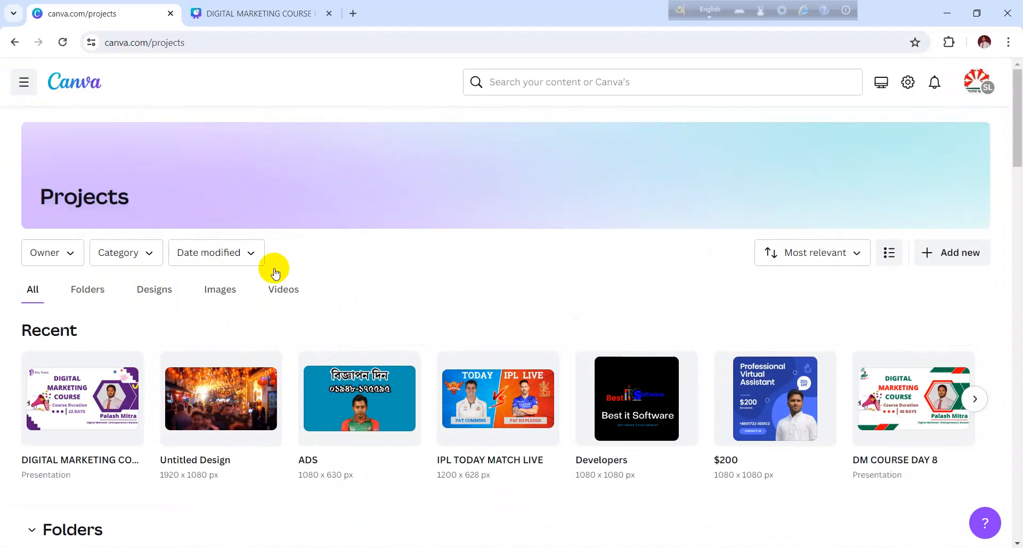
pyautogui.click(502, 83)
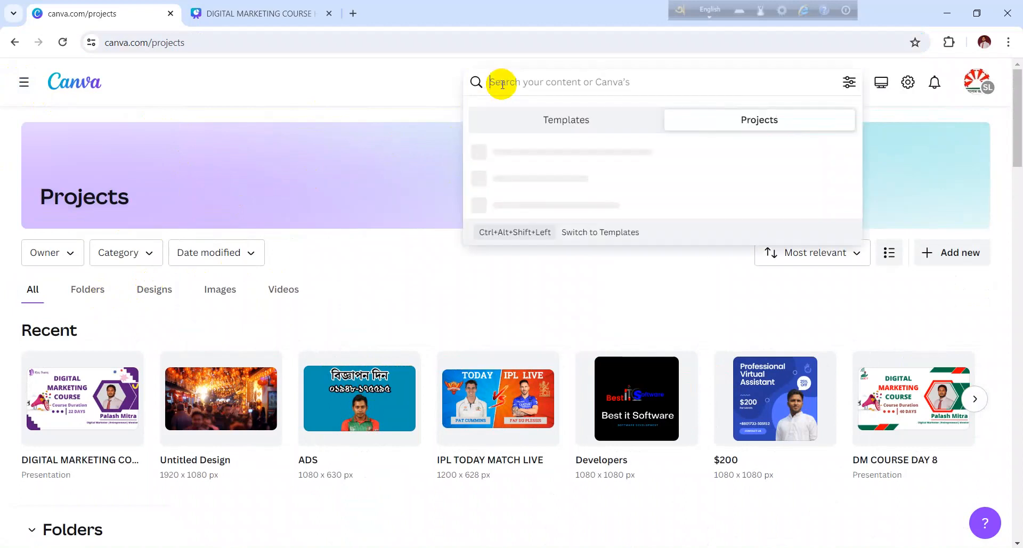
pyautogui.write('fyler')
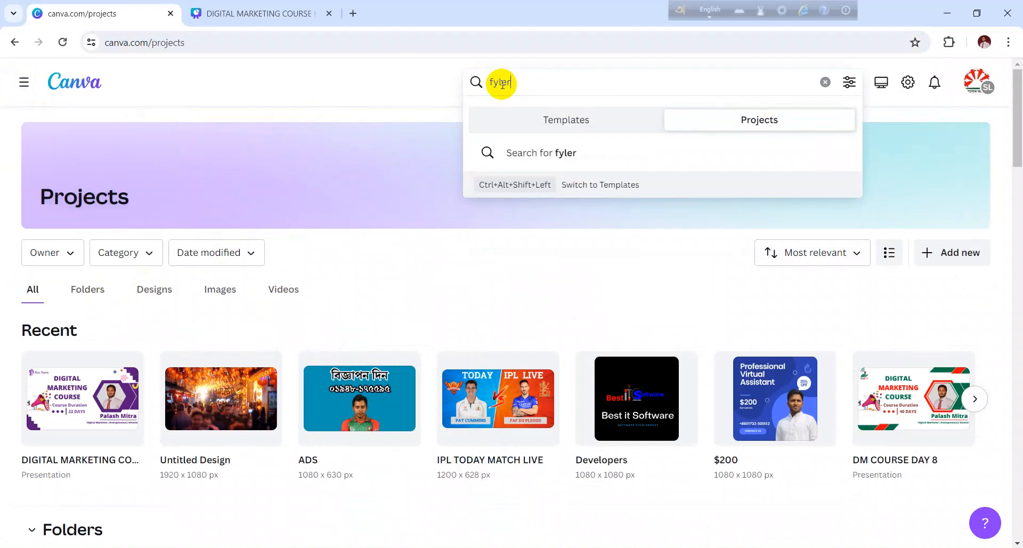
pyautogui.press('Return')
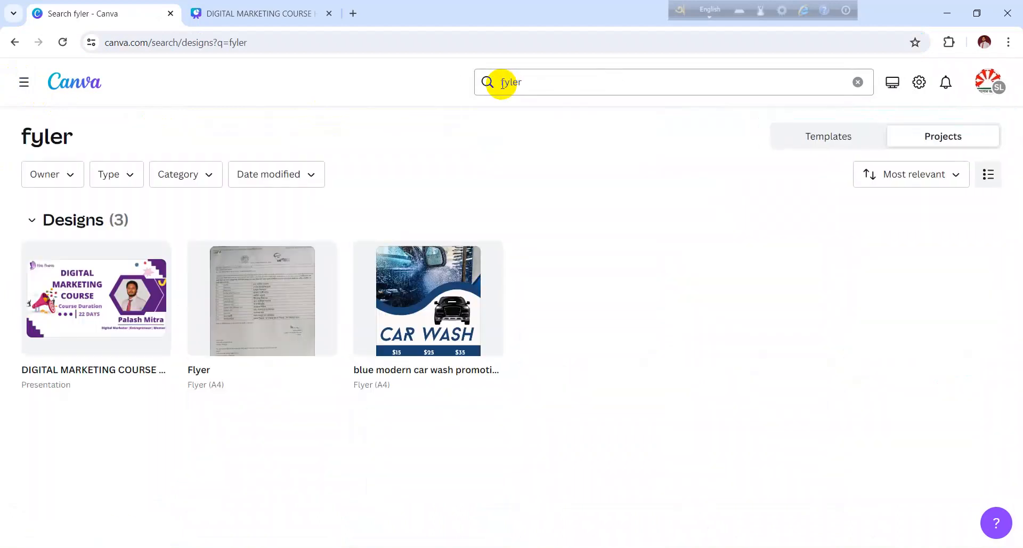
pyautogui.click(12, 42)
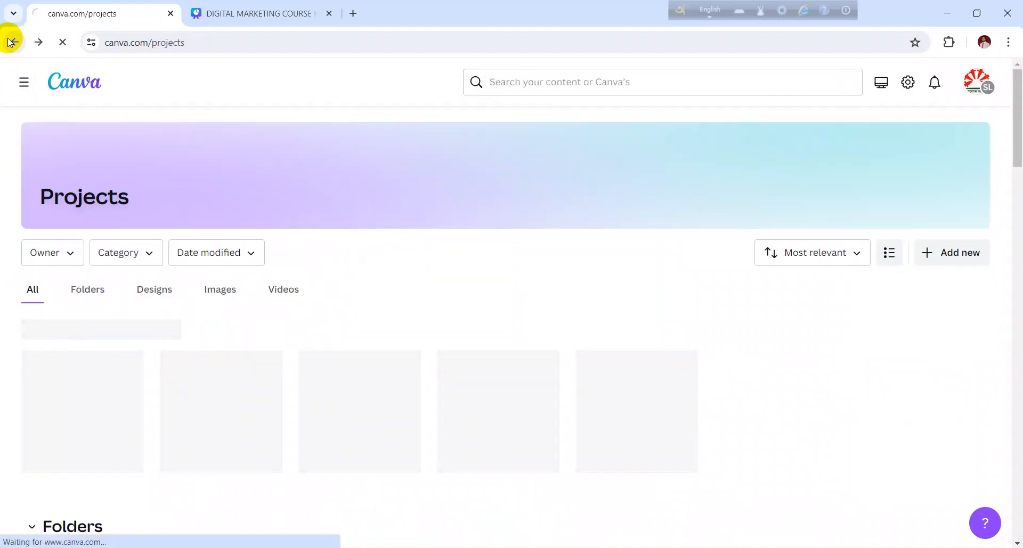
pyautogui.click(12, 42)
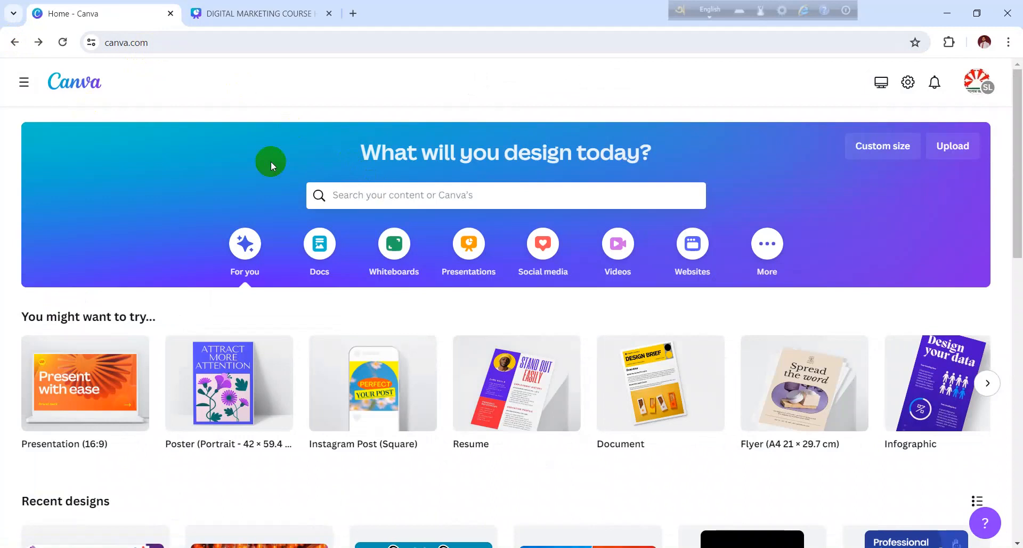
# Step: Search the Canva templates for "flyer" from the home page, with the main navigation expanded
pyautogui.scroll(-3, 292, 275)
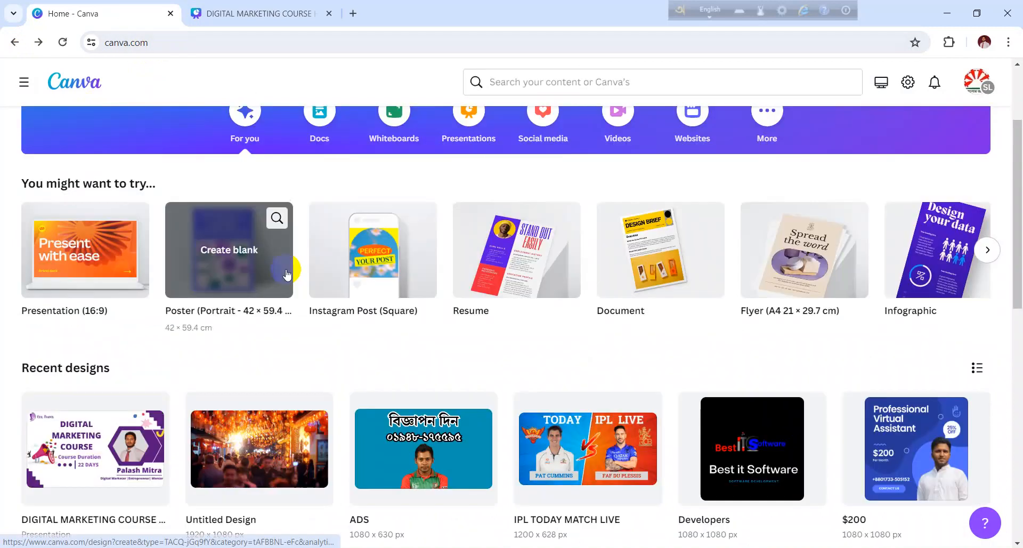
pyautogui.scroll(3, 287, 273)
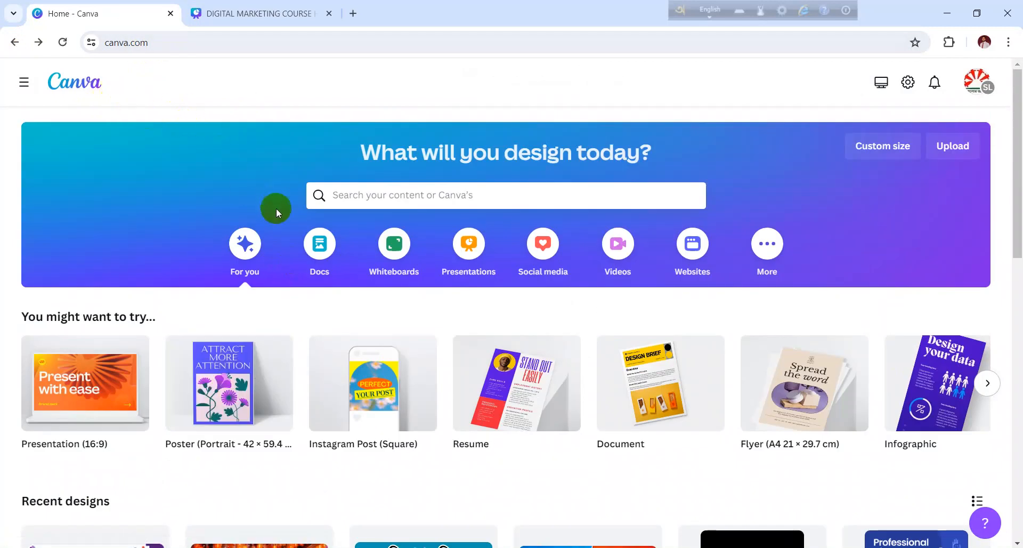
pyautogui.click(25, 86)
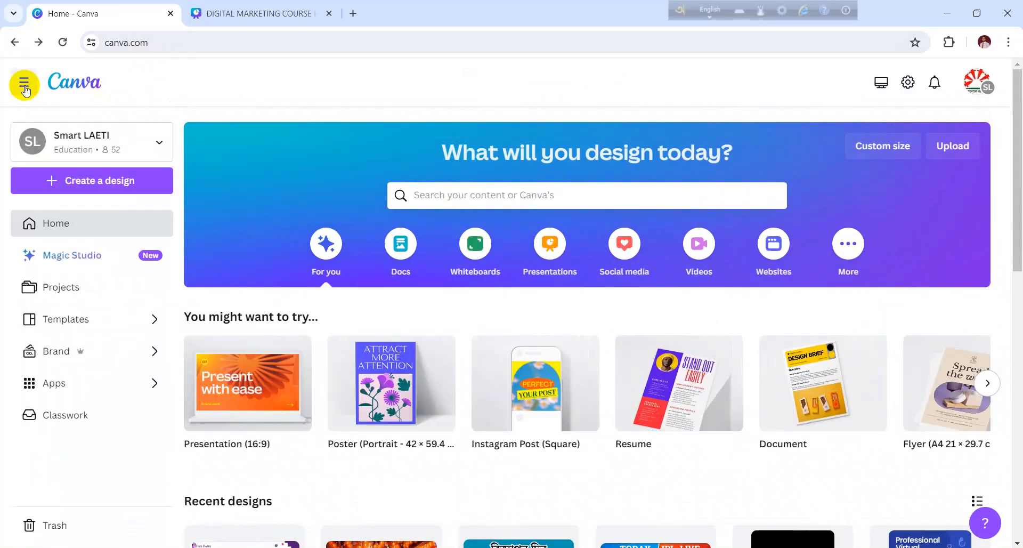
pyautogui.click(481, 196)
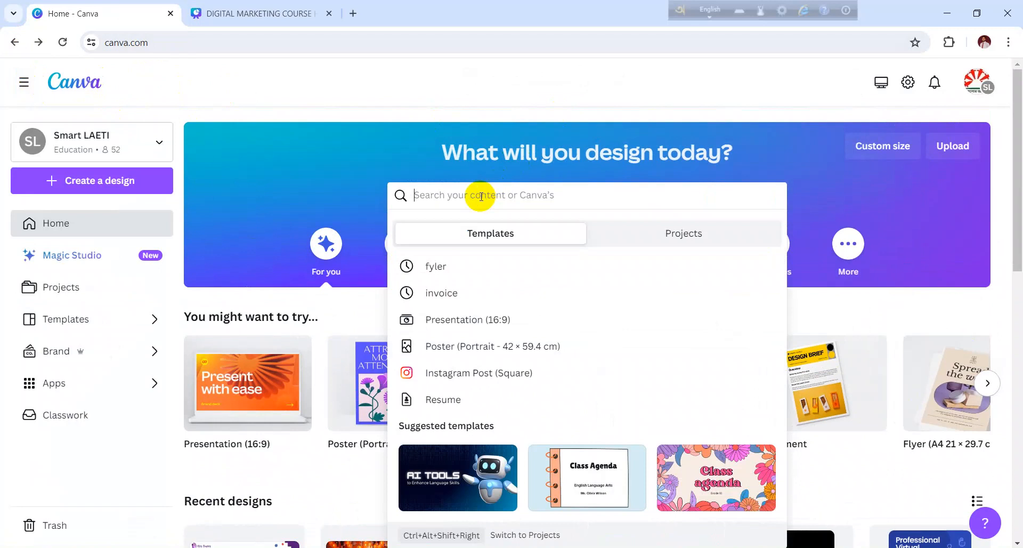
pyautogui.write('fl')
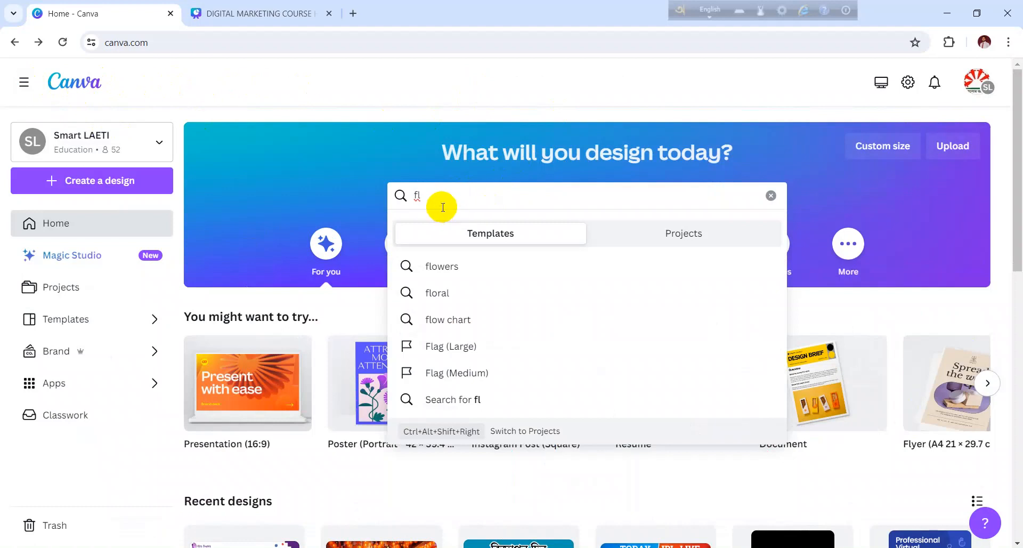
pyautogui.write('yer')
pyautogui.press('Return')
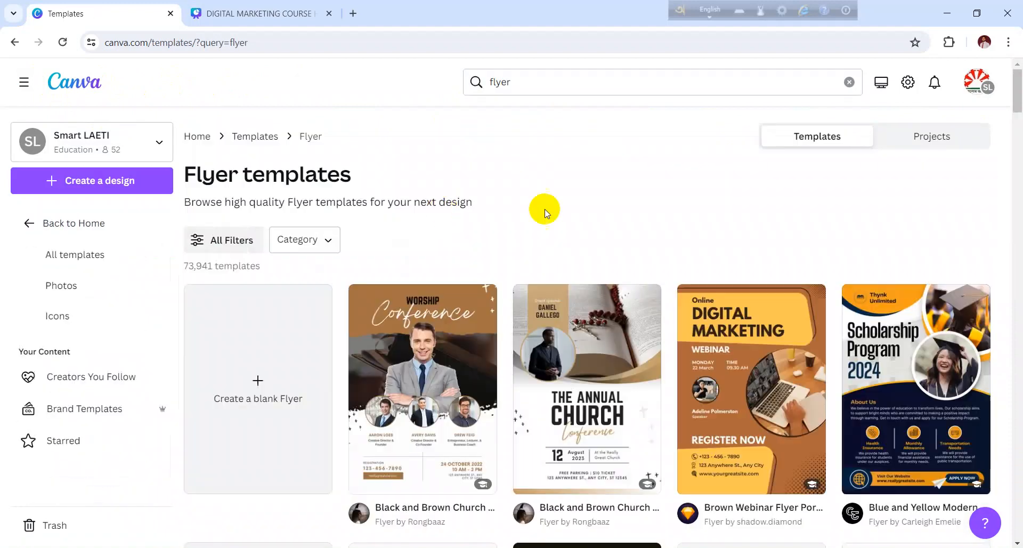
# Step: Browse the flyer template results and compare the layouts of the business, hiring, event and digital marketing designs
pyautogui.scroll(-4, 466, 288)
pyautogui.scroll(-10, 469, 331)
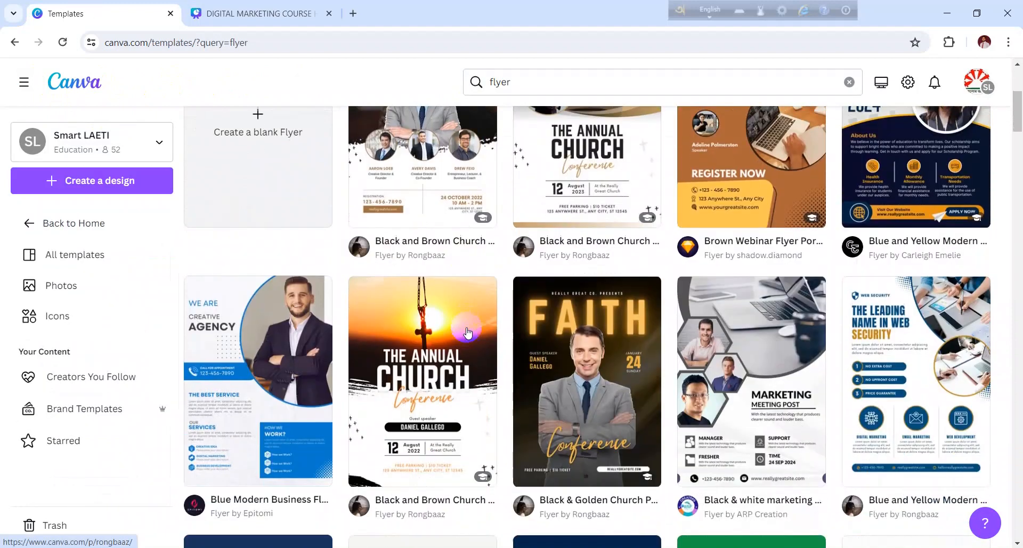
pyautogui.scroll(10, 466, 332)
pyautogui.scroll(3, 465, 331)
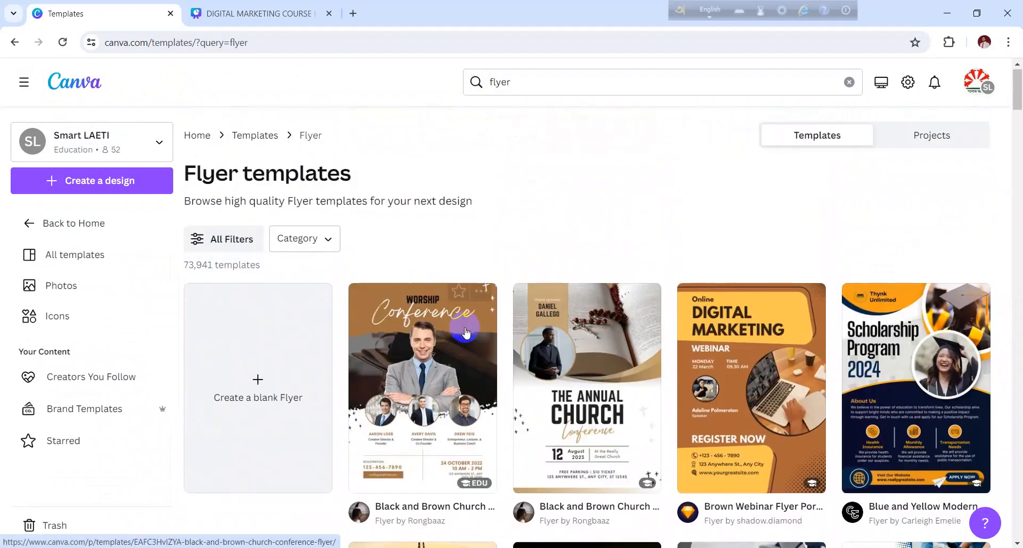
pyautogui.scroll(-15, 466, 331)
pyautogui.scroll(15, 465, 331)
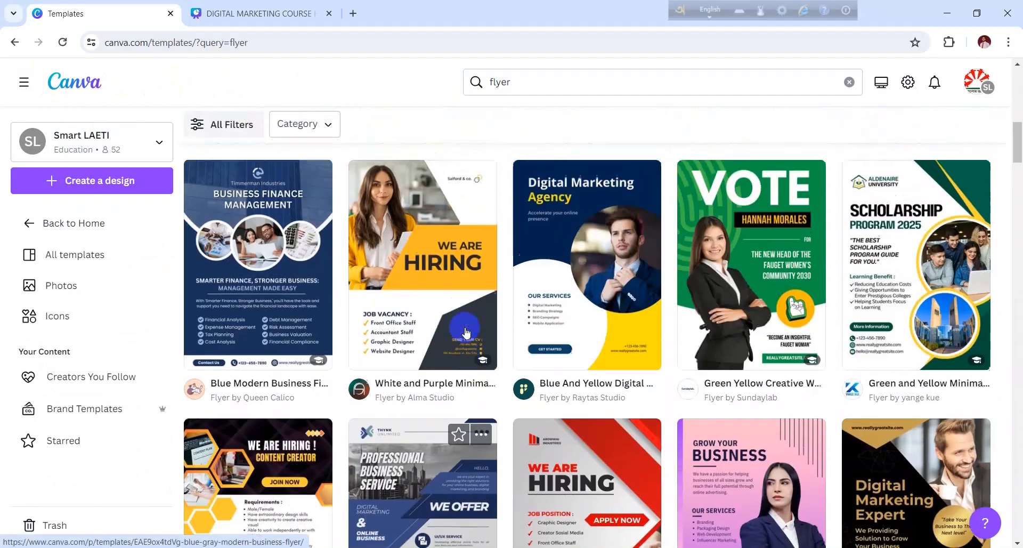
pyautogui.scroll(-3, 465, 331)
pyautogui.scroll(-13, 465, 332)
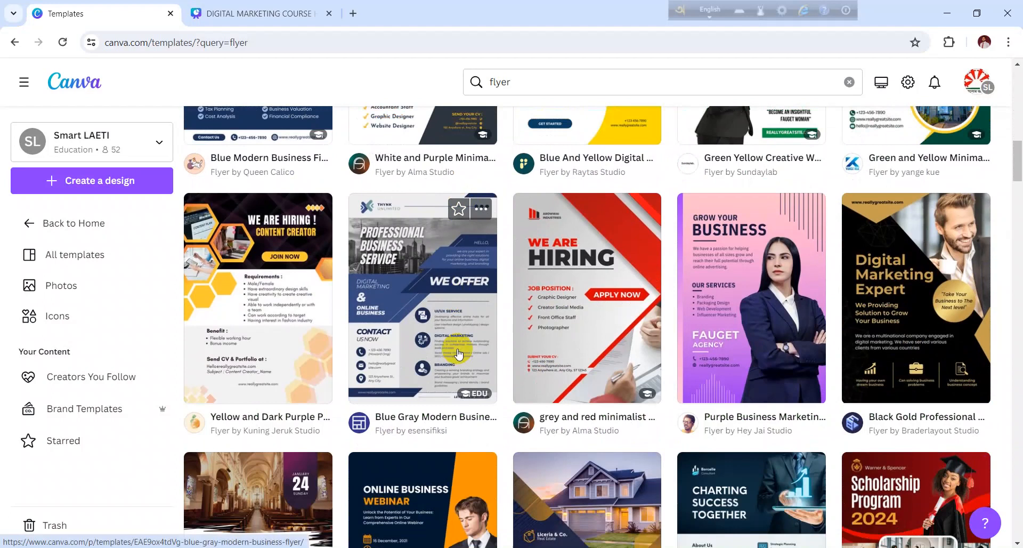
pyautogui.scroll(-6, 458, 355)
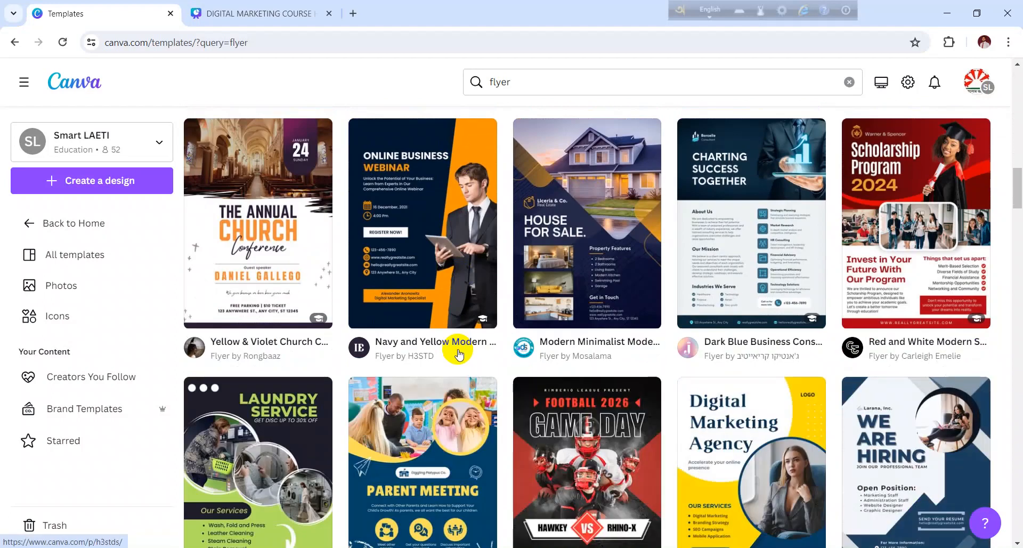
pyautogui.scroll(-3, 458, 354)
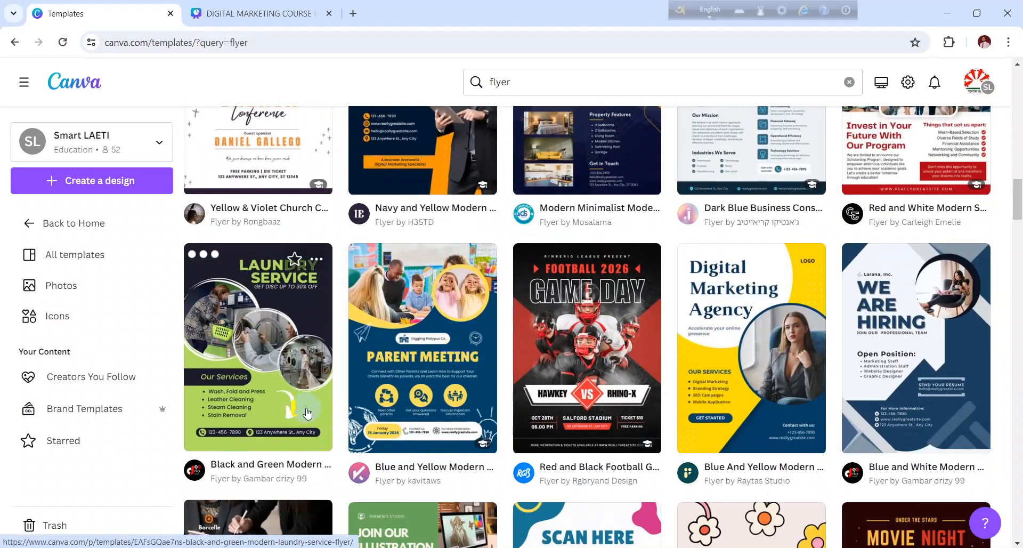
pyautogui.scroll(-5, 503, 343)
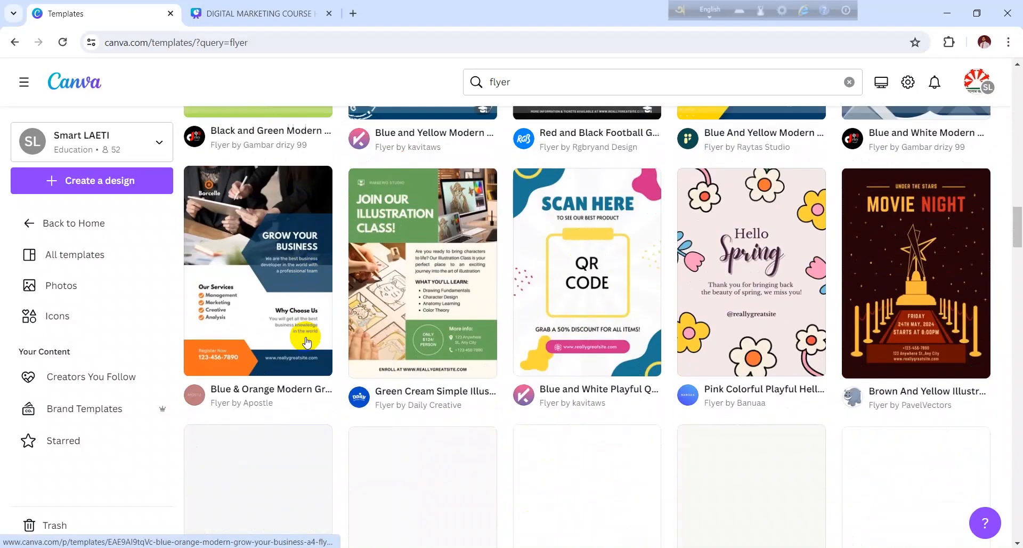
pyautogui.scroll(7, 307, 343)
pyautogui.scroll(15, 306, 341)
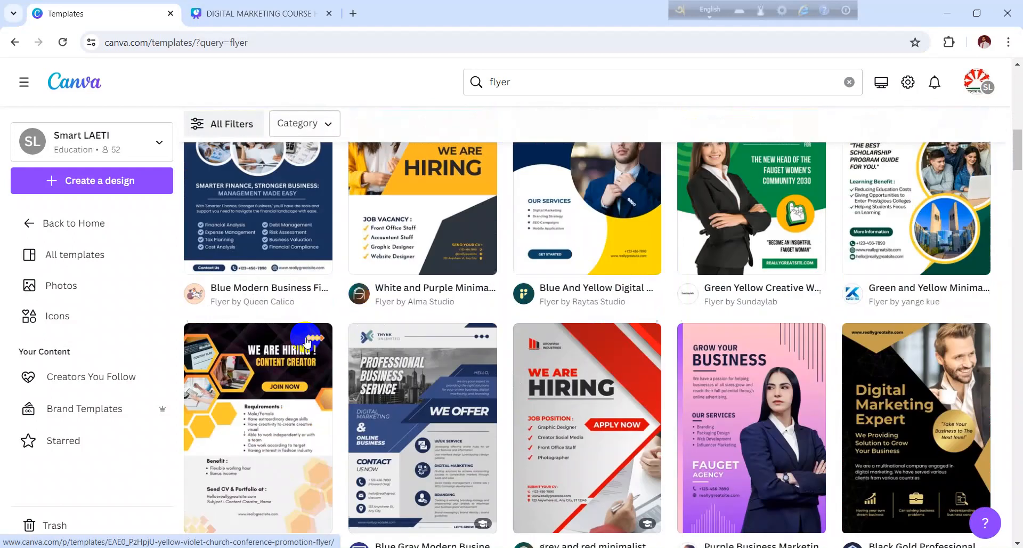
pyautogui.scroll(-15, 307, 341)
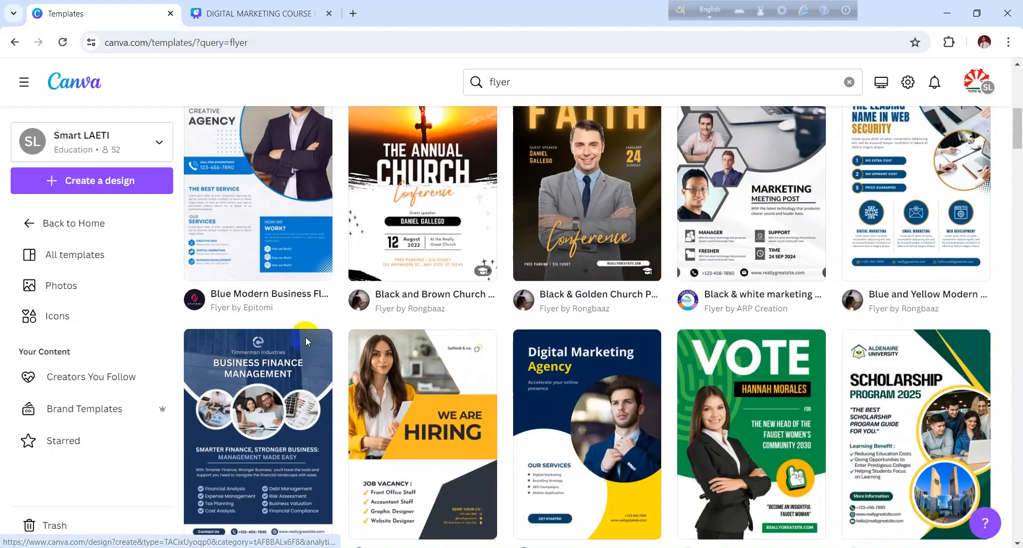
pyautogui.scroll(-4, 306, 341)
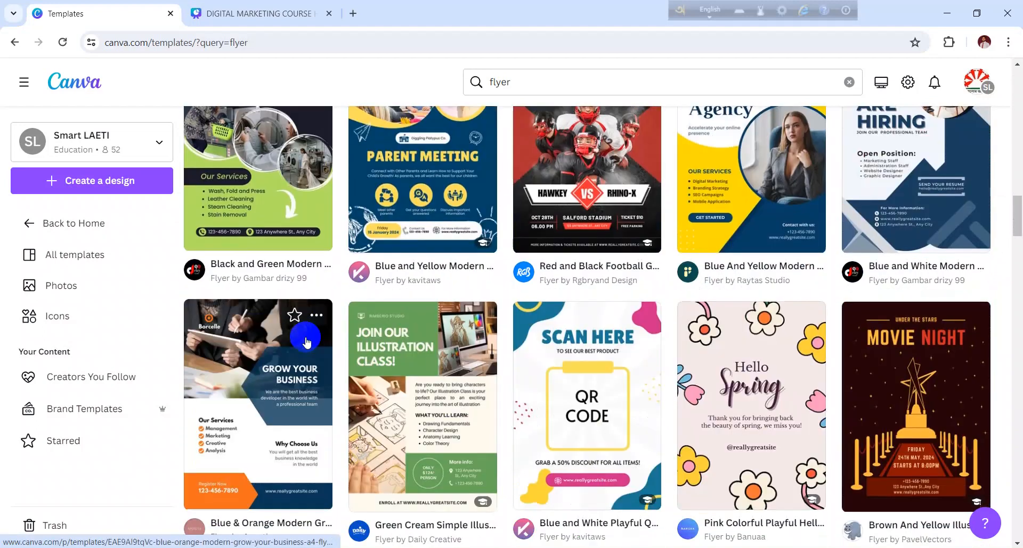
pyautogui.scroll(3, 235, 292)
pyautogui.scroll(-3, 459, 333)
pyautogui.scroll(-7, 458, 333)
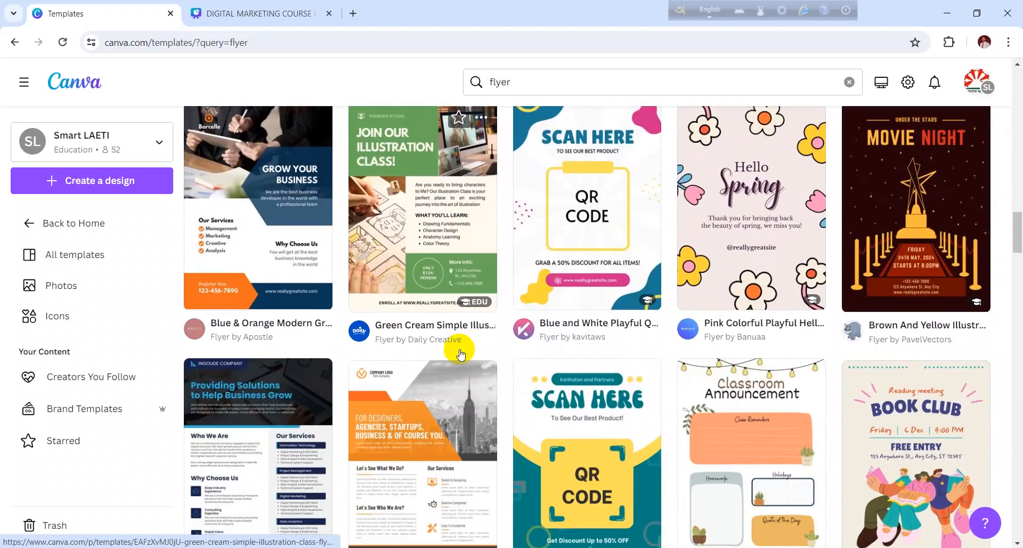
pyautogui.scroll(-8, 424, 351)
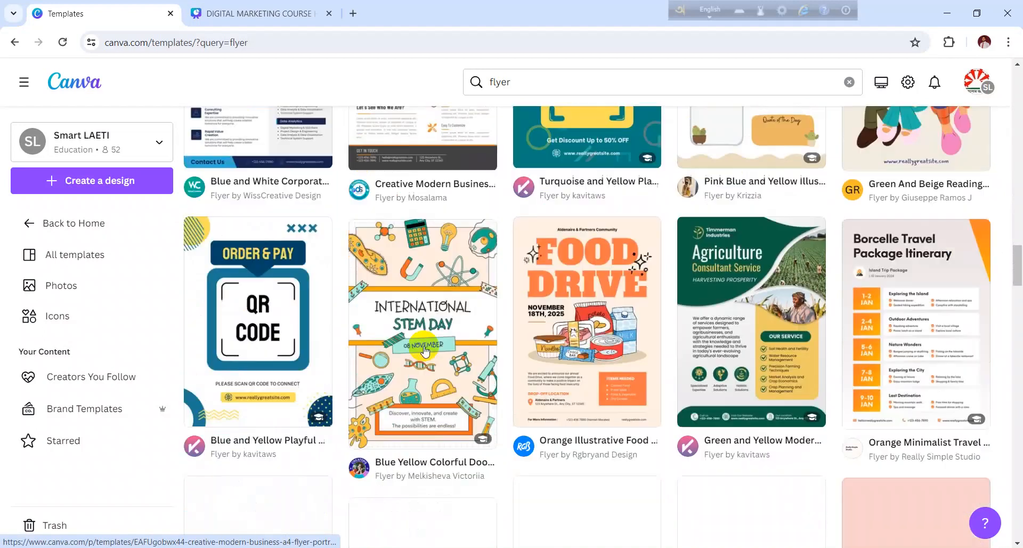
pyautogui.scroll(-9, 458, 361)
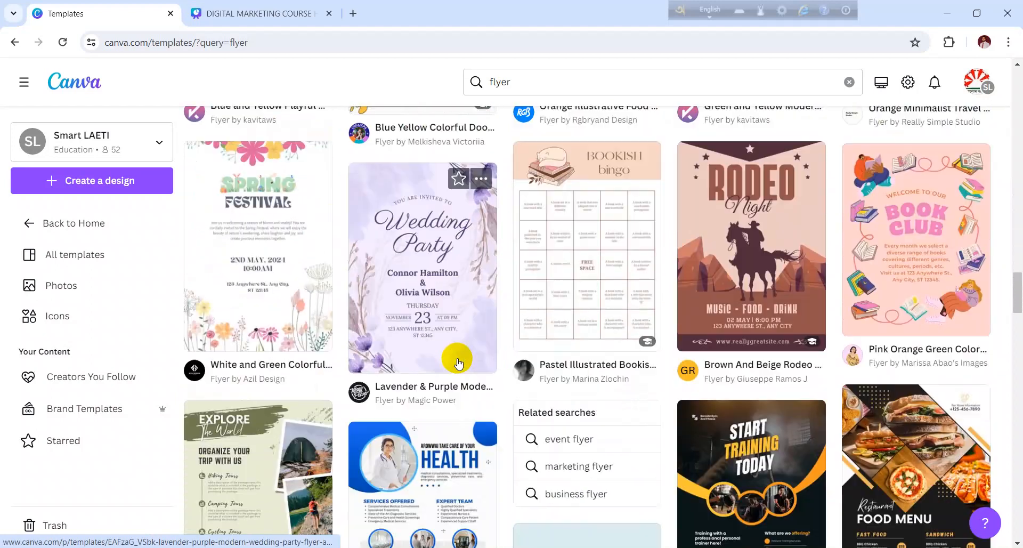
pyautogui.scroll(-7, 375, 353)
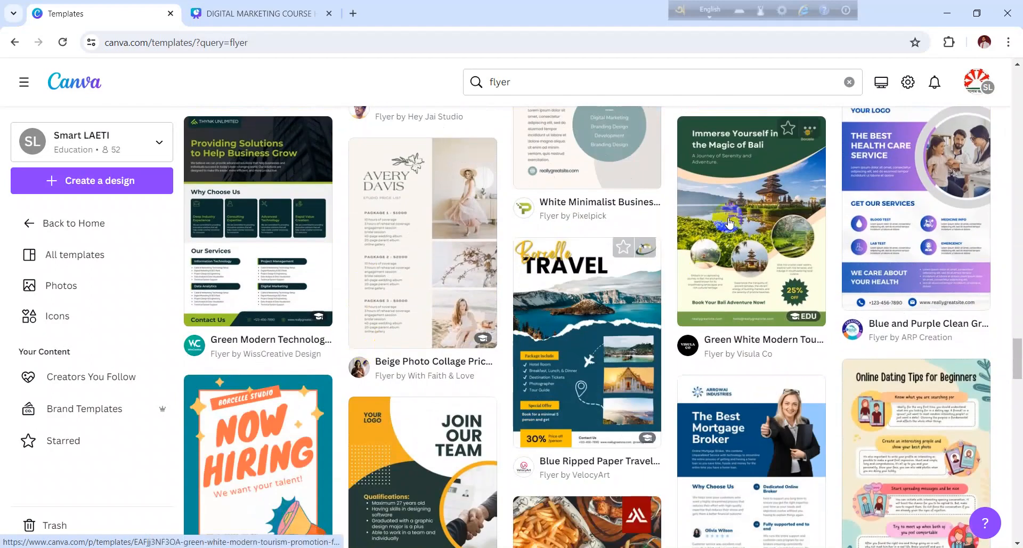
pyautogui.scroll(4, 407, 352)
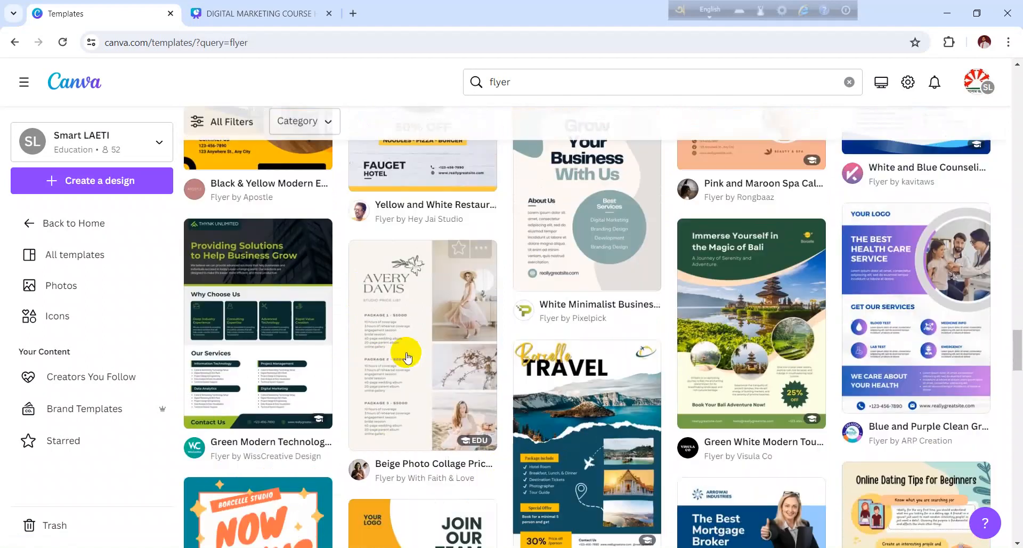
pyautogui.scroll(6, 586, 400)
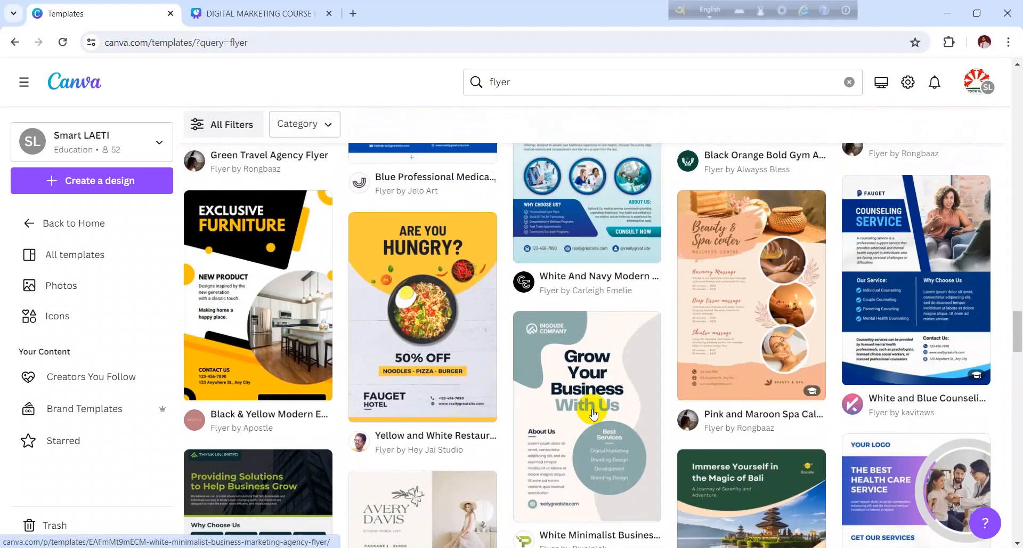
pyautogui.scroll(6, 593, 413)
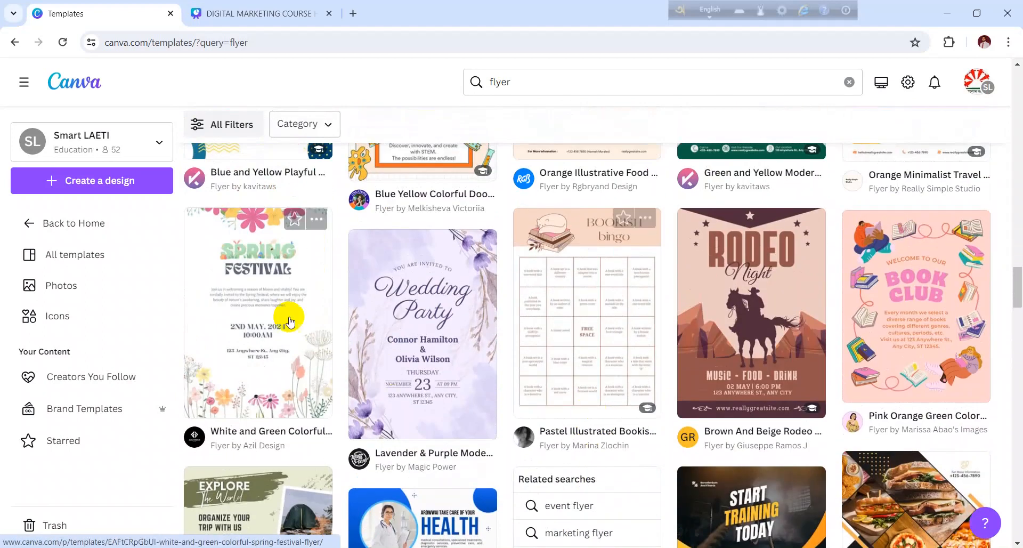
pyautogui.scroll(18, 455, 346)
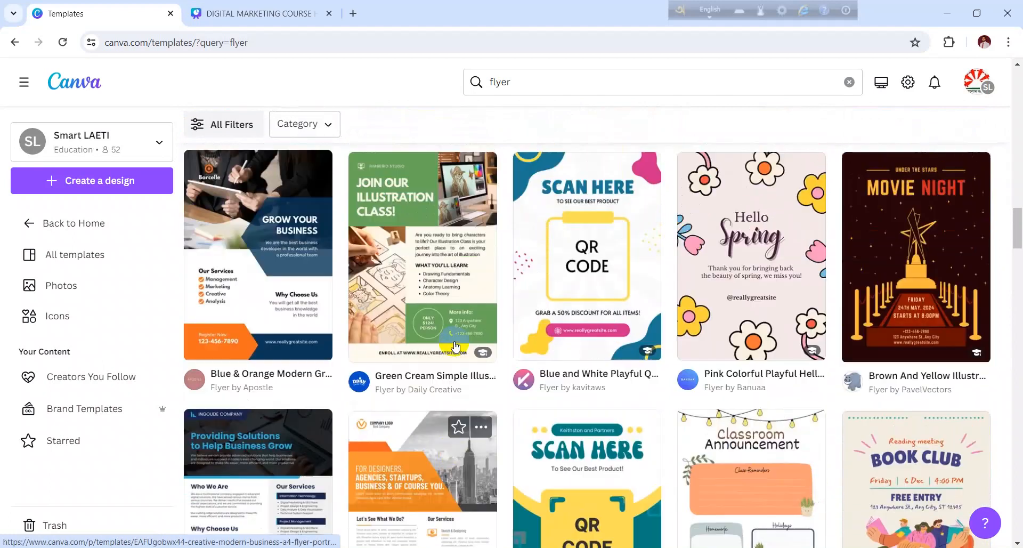
pyautogui.scroll(20, 455, 346)
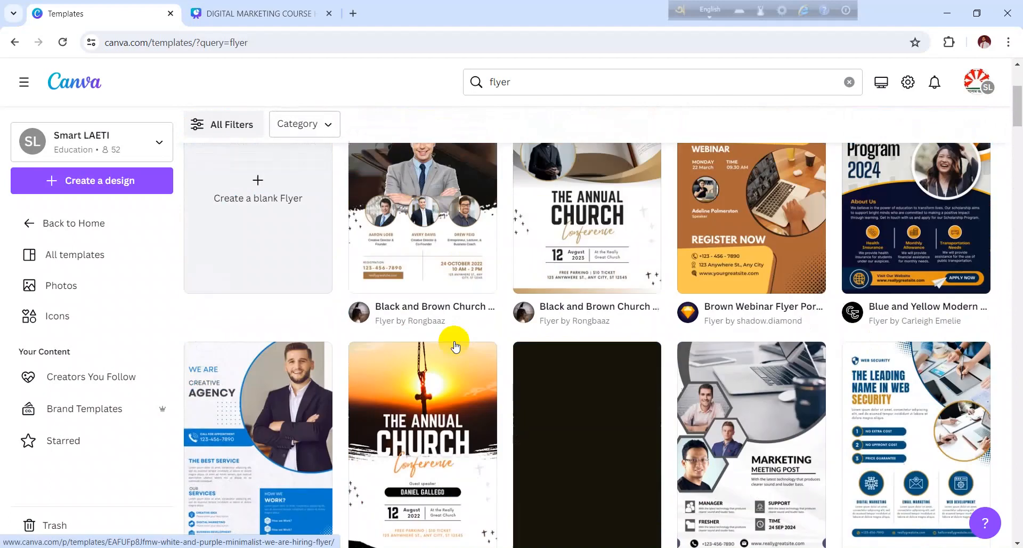
pyautogui.scroll(-3, 320, 261)
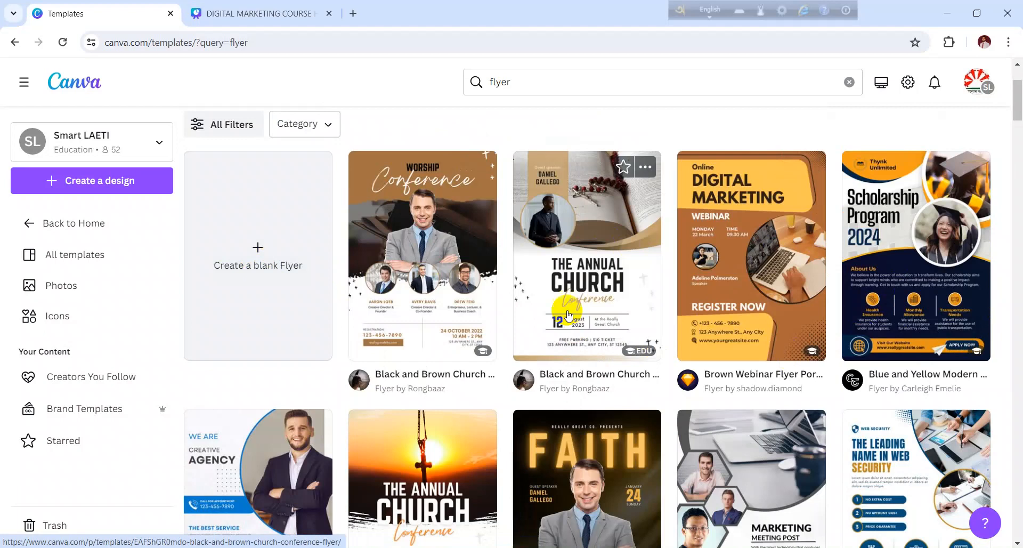
pyautogui.scroll(-5, 408, 290)
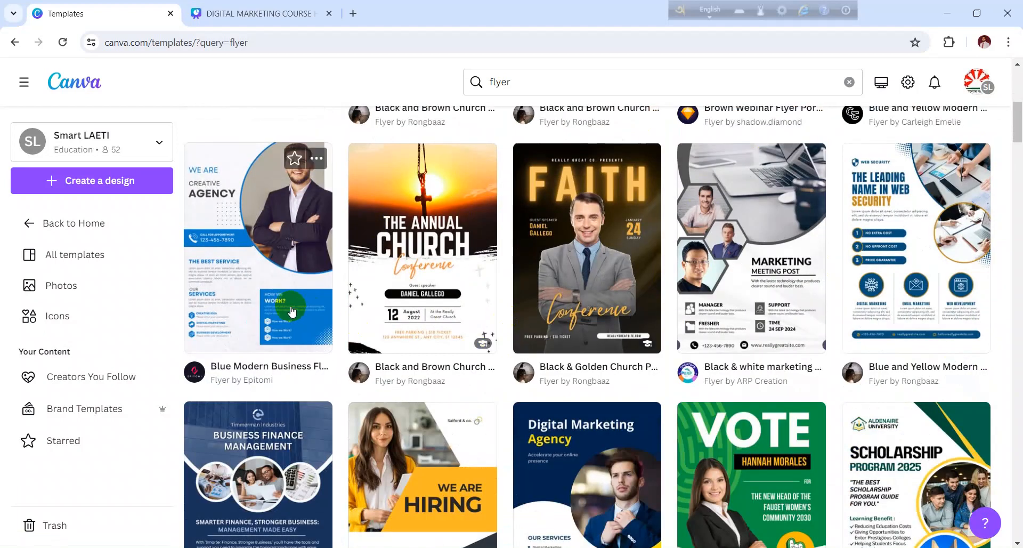
pyautogui.scroll(-2, 506, 304)
pyautogui.scroll(-4, 511, 305)
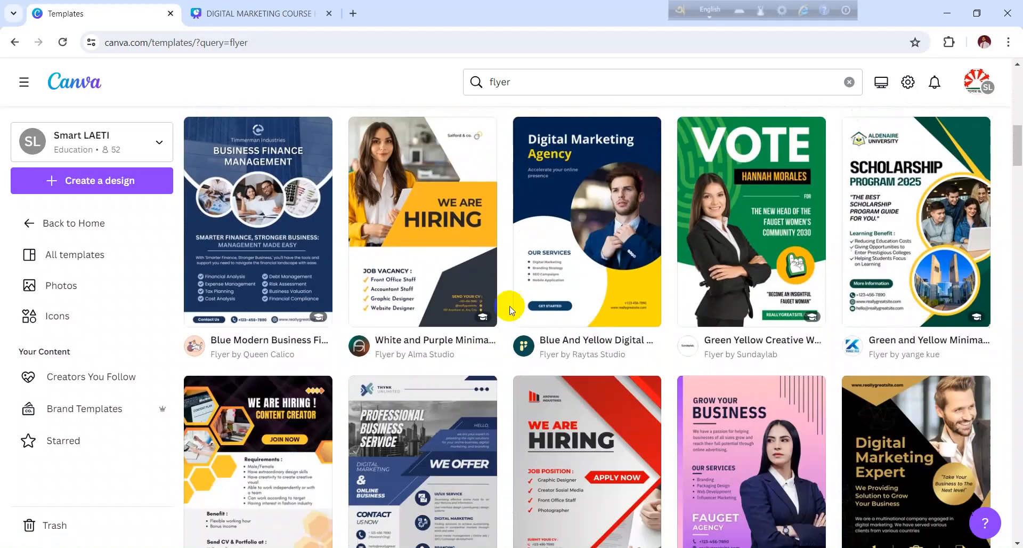
pyautogui.scroll(3, 506, 266)
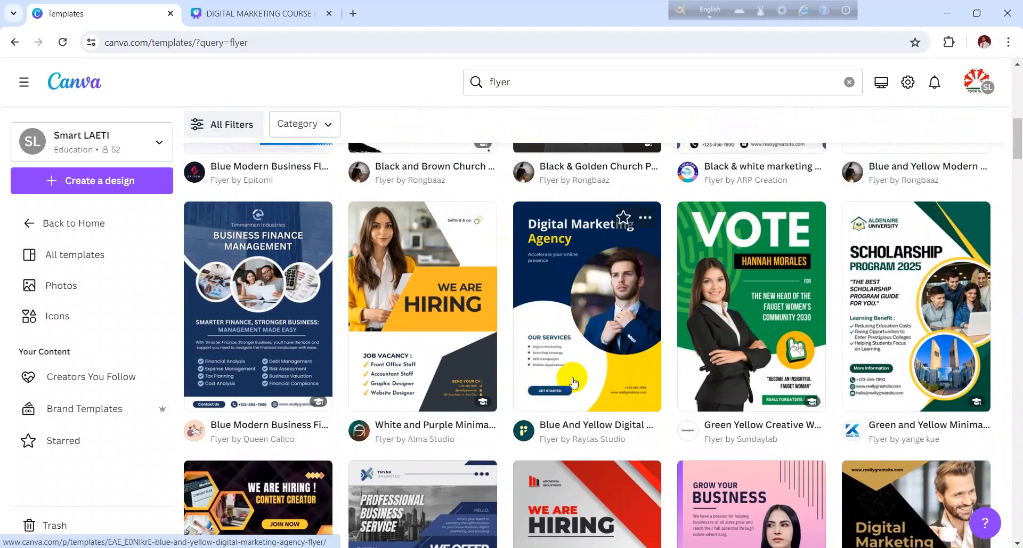
pyautogui.scroll(-13, 589, 352)
pyautogui.scroll(-4, 589, 371)
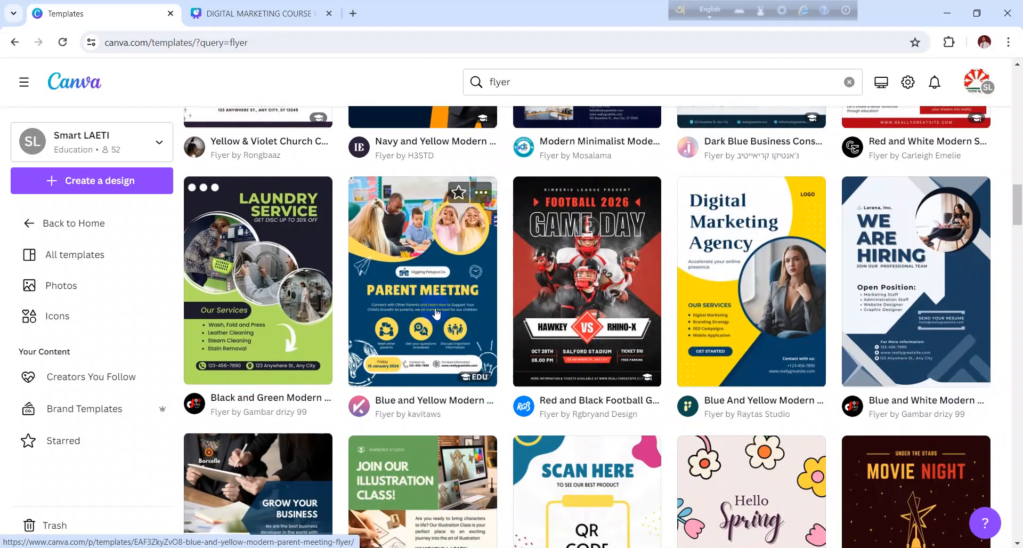
# Step: Create a blank flyer from the flyer template results
pyautogui.scroll(-3, 436, 314)
pyautogui.scroll(3, 511, 307)
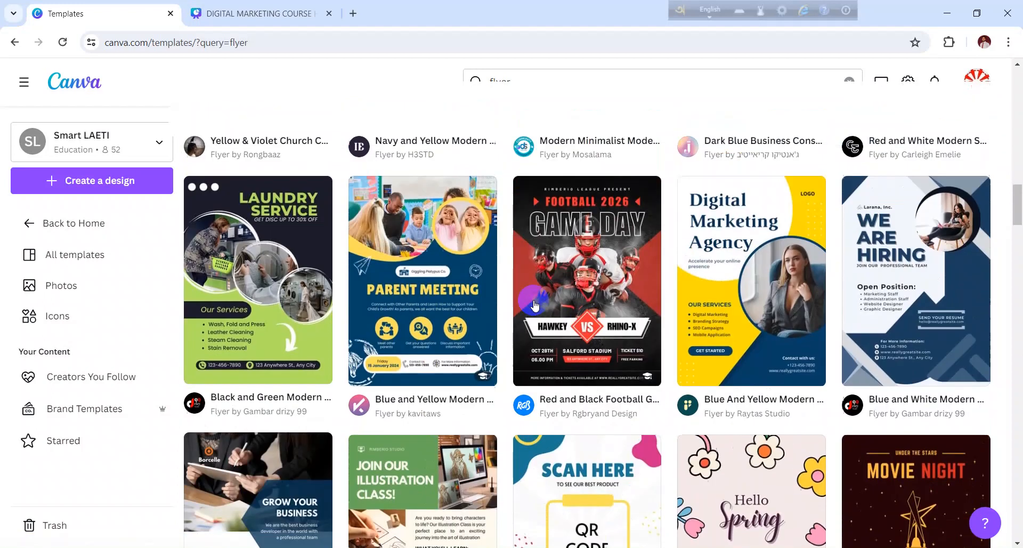
pyautogui.scroll(-10, 588, 331)
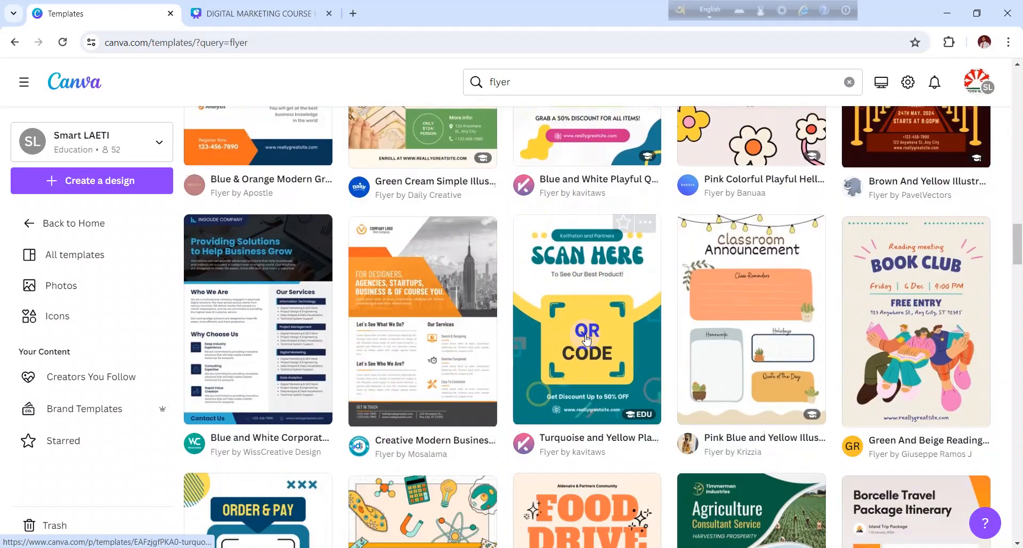
pyautogui.scroll(10, 586, 339)
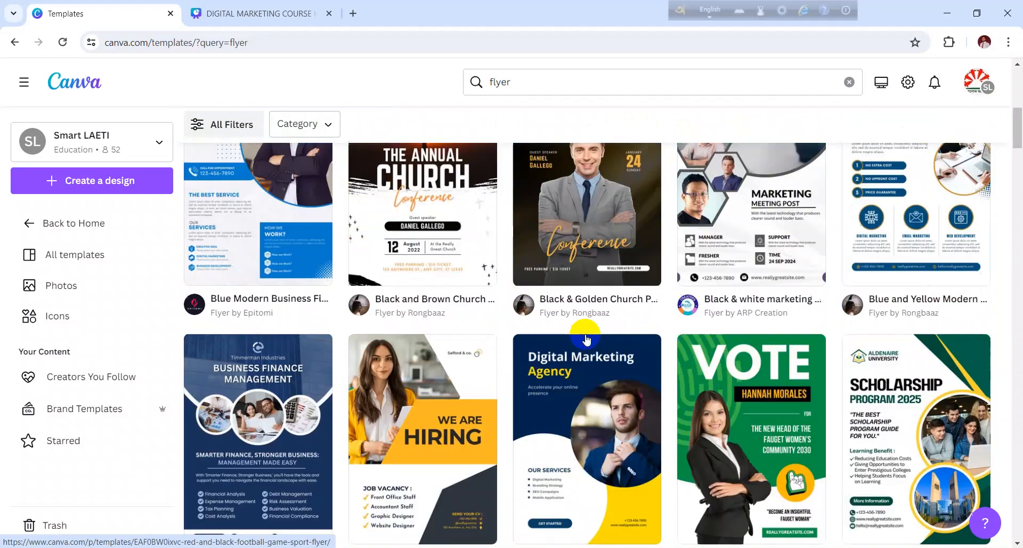
pyautogui.scroll(6, 586, 339)
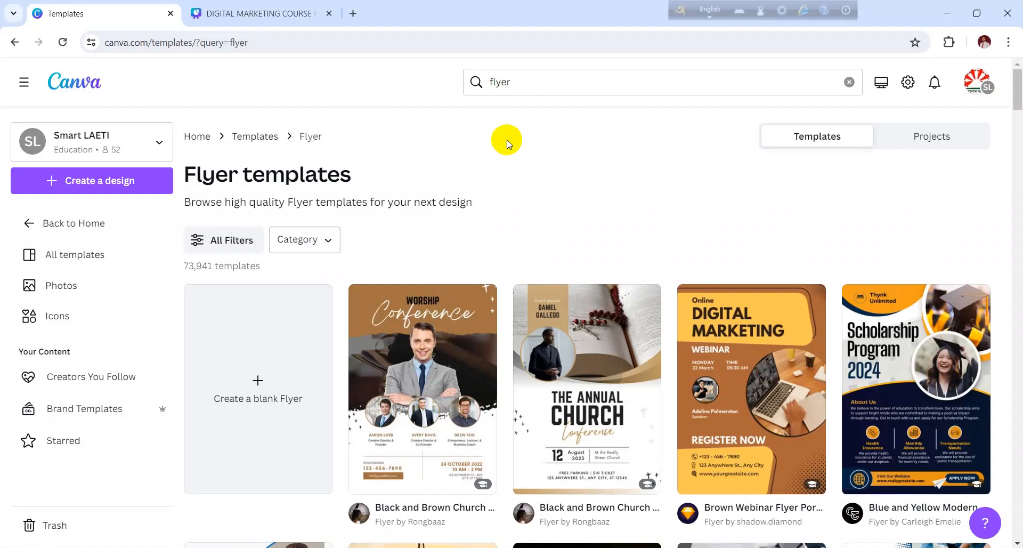
pyautogui.click(520, 81)
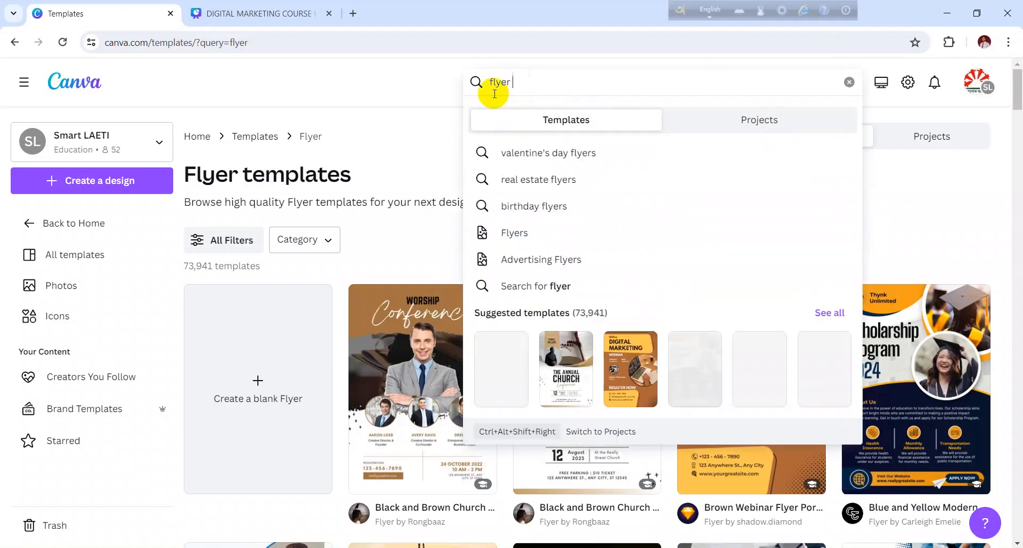
pyautogui.click(255, 407)
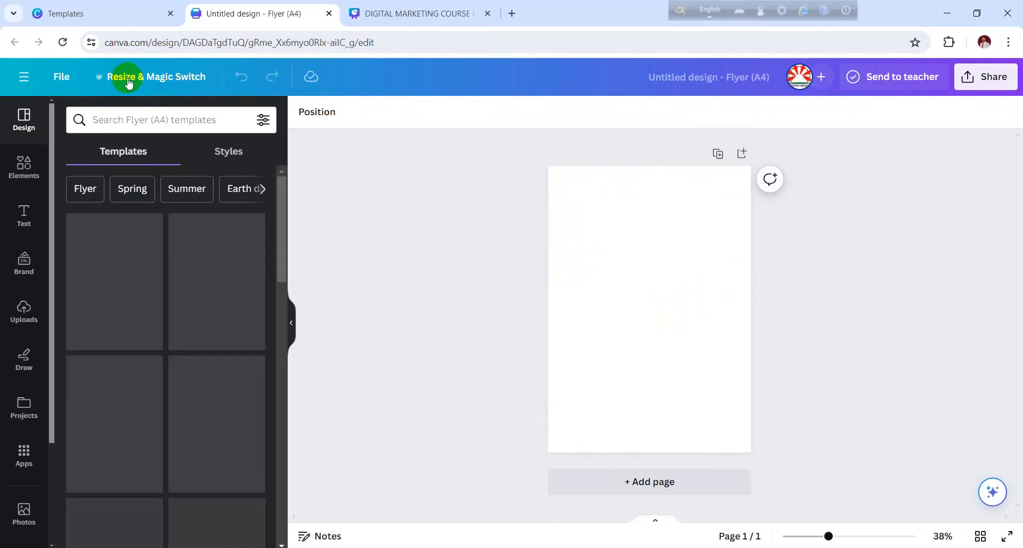
# Step: Open the custom size resize options for the flyer and show its dimensions in inches
pyautogui.click(167, 82)
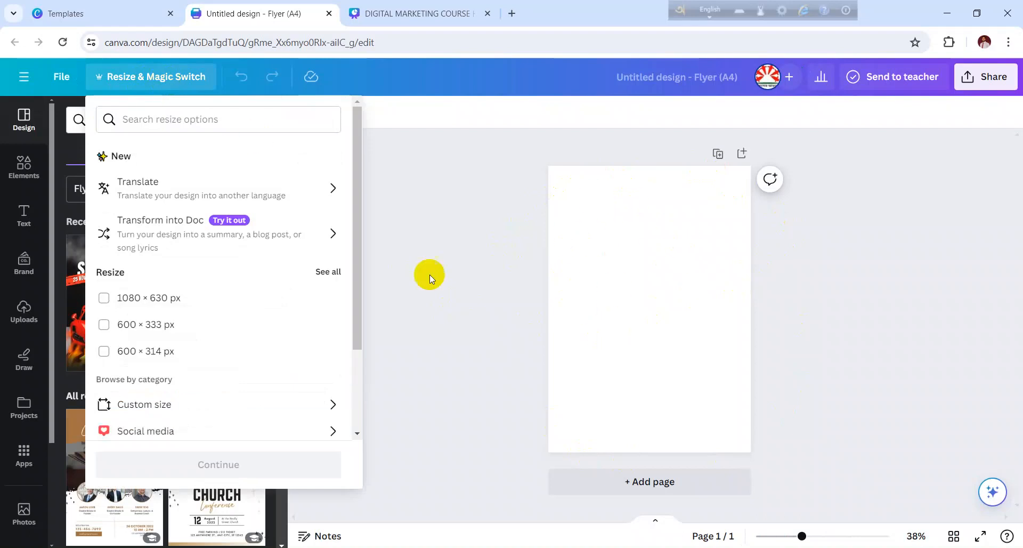
pyautogui.scroll(-1, 197, 330)
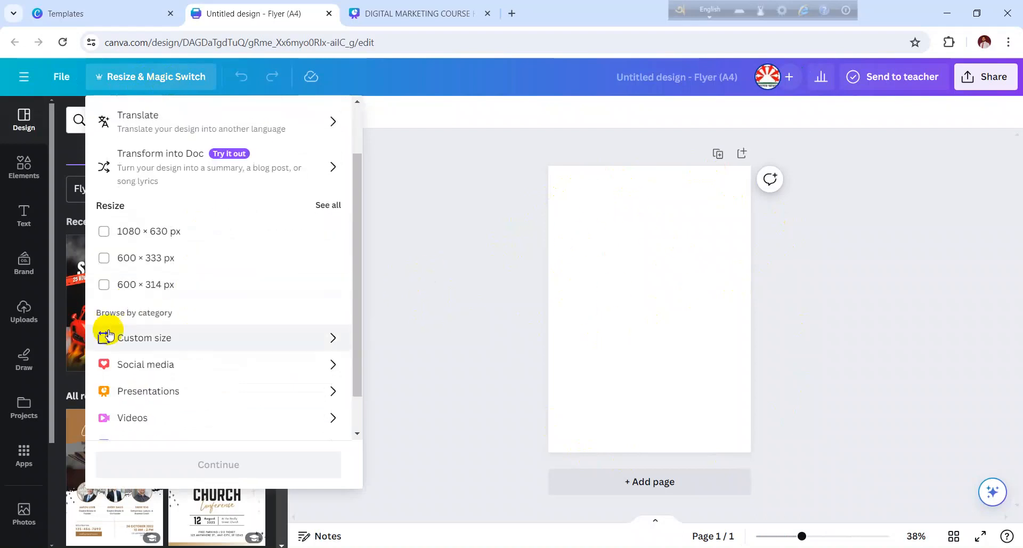
pyautogui.click(166, 342)
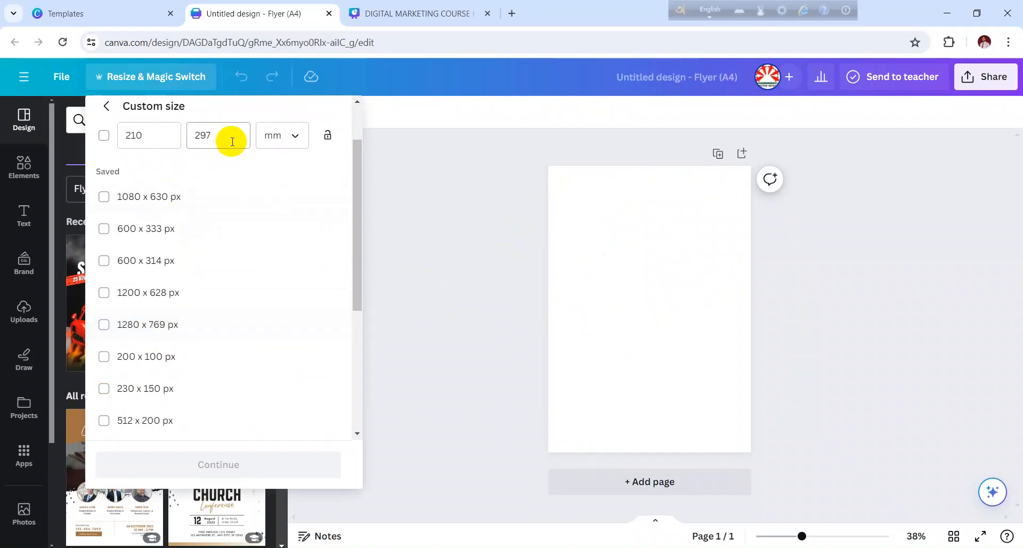
pyautogui.click(142, 135)
pyautogui.click(201, 134)
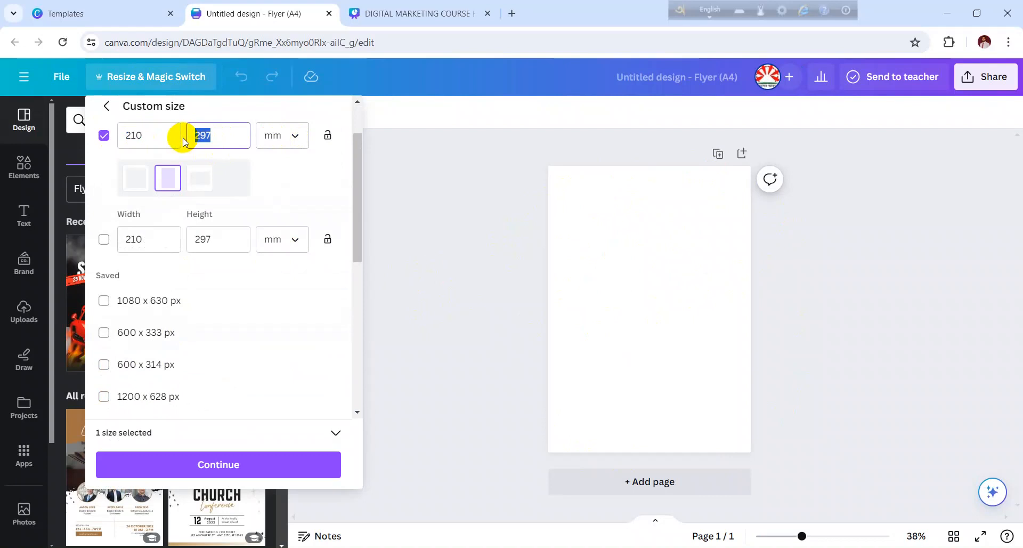
pyautogui.click(299, 139)
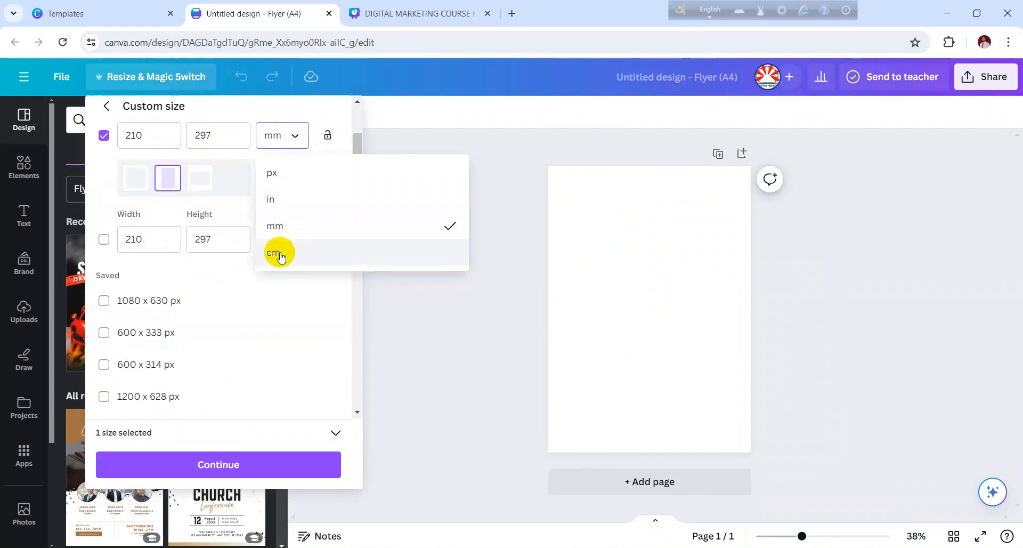
pyautogui.click(275, 201)
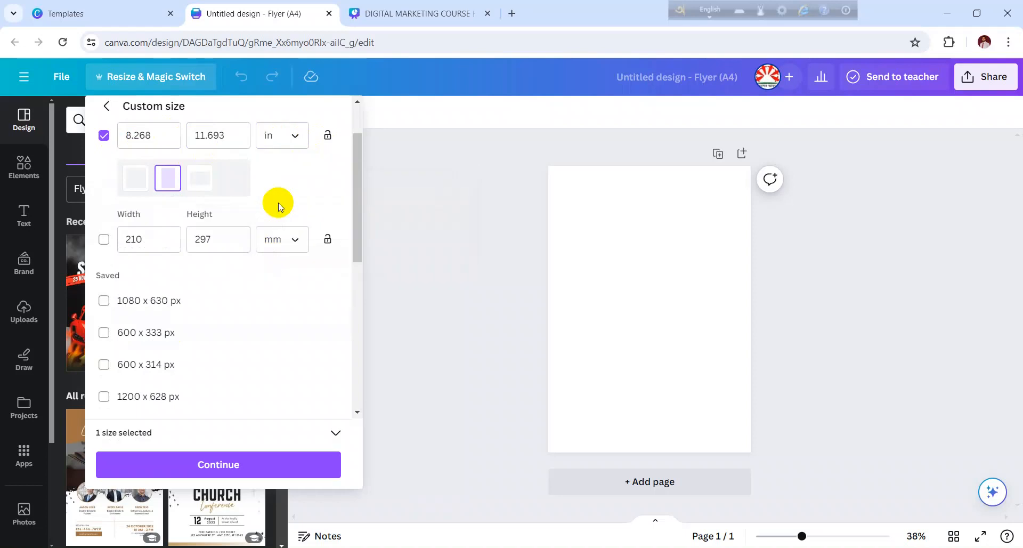
# Step: Show the custom size in pixels and again in inches, and close the resize options without applying a size
pyautogui.doubleClick(158, 132)
pyautogui.click(288, 141)
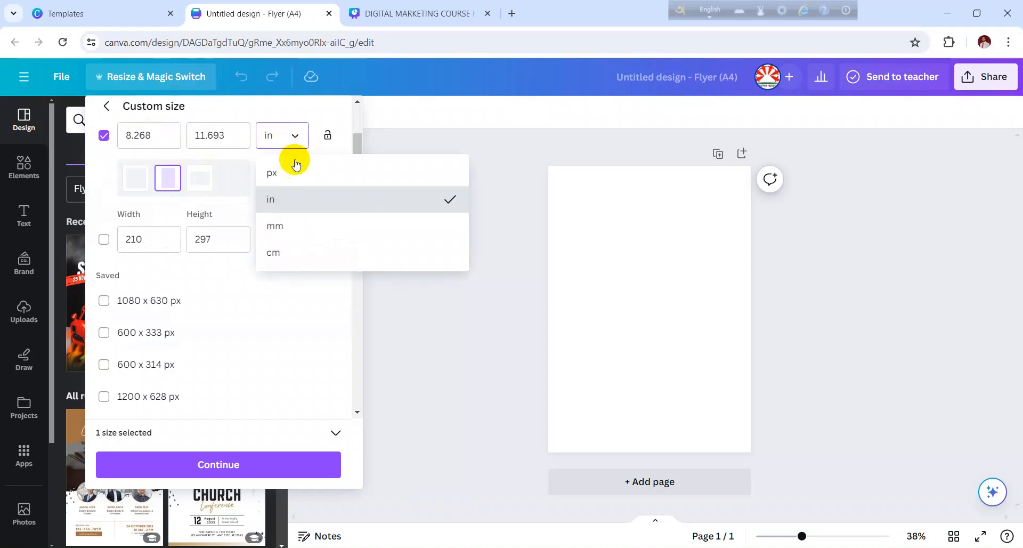
pyautogui.click(279, 178)
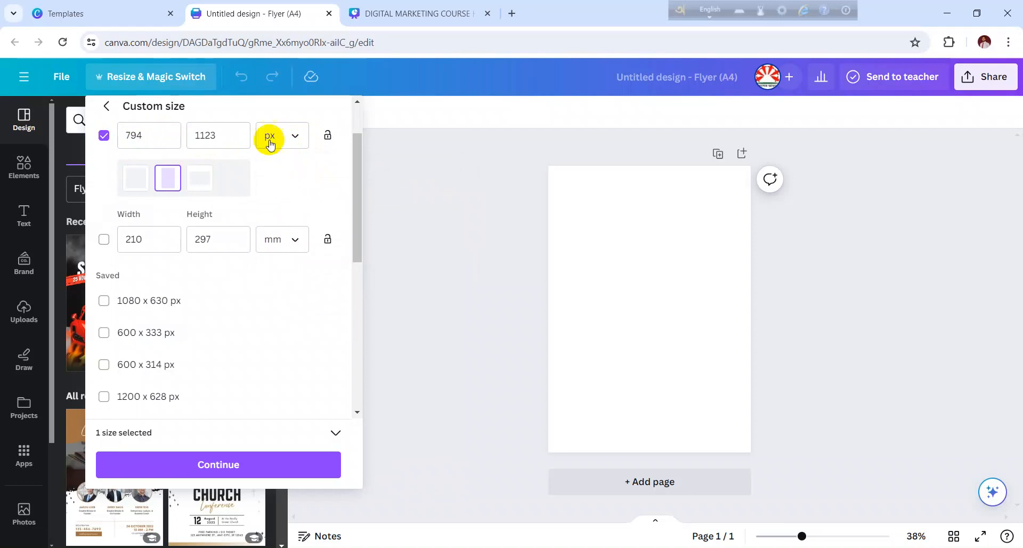
pyautogui.click(293, 140)
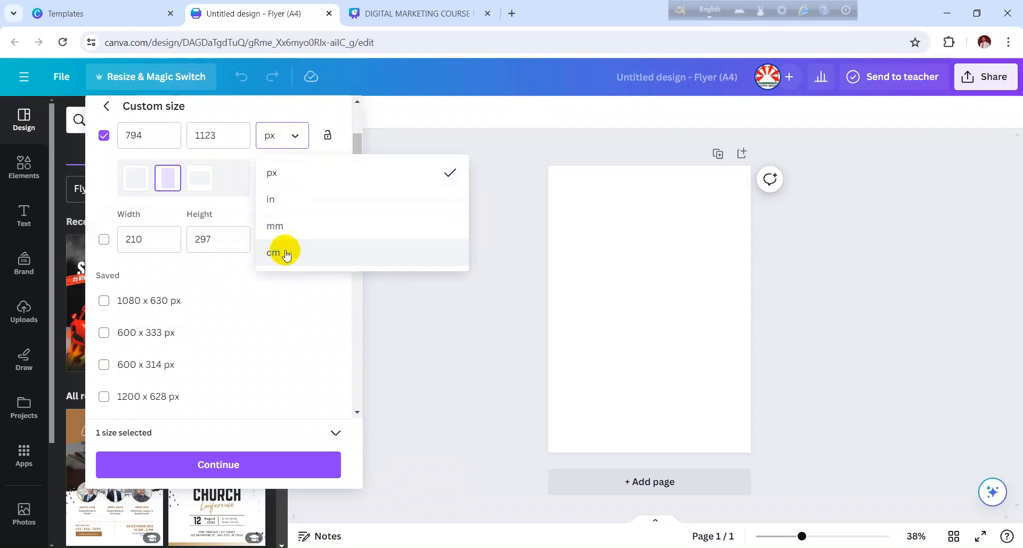
pyautogui.click(285, 208)
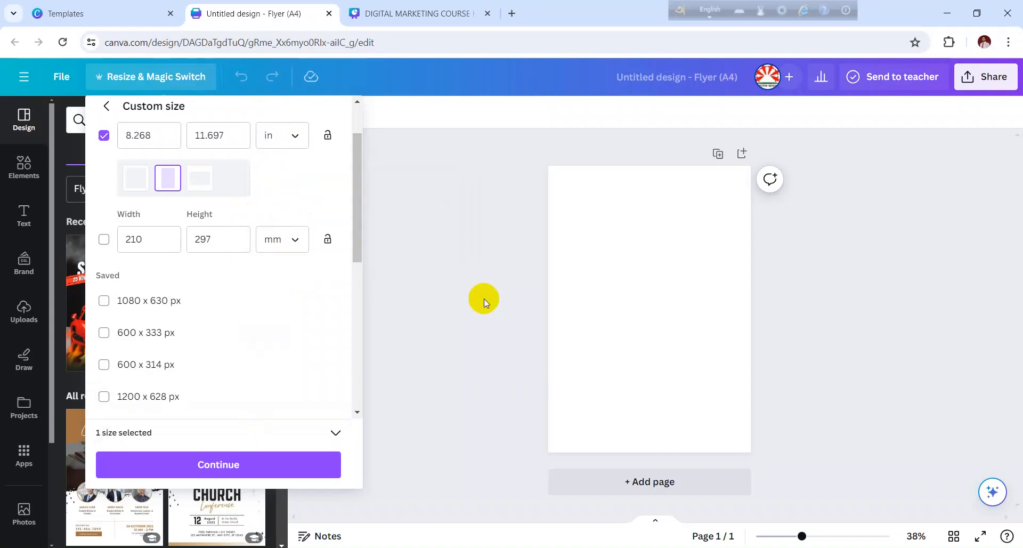
pyautogui.click(484, 242)
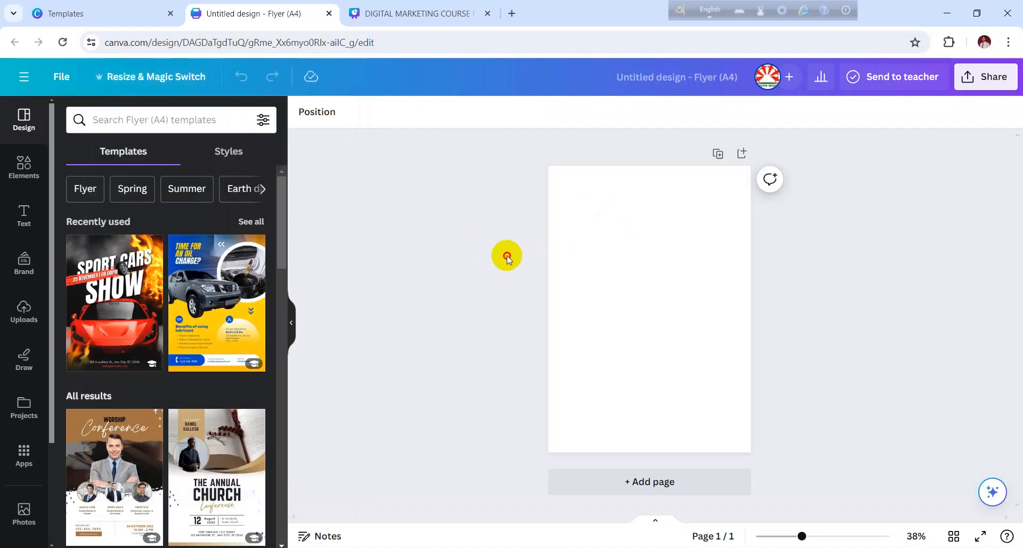
# Step: Search the Flyer (A4) templates for "car sale"
pyautogui.scroll(-3, 144, 330)
pyautogui.scroll(3, 160, 314)
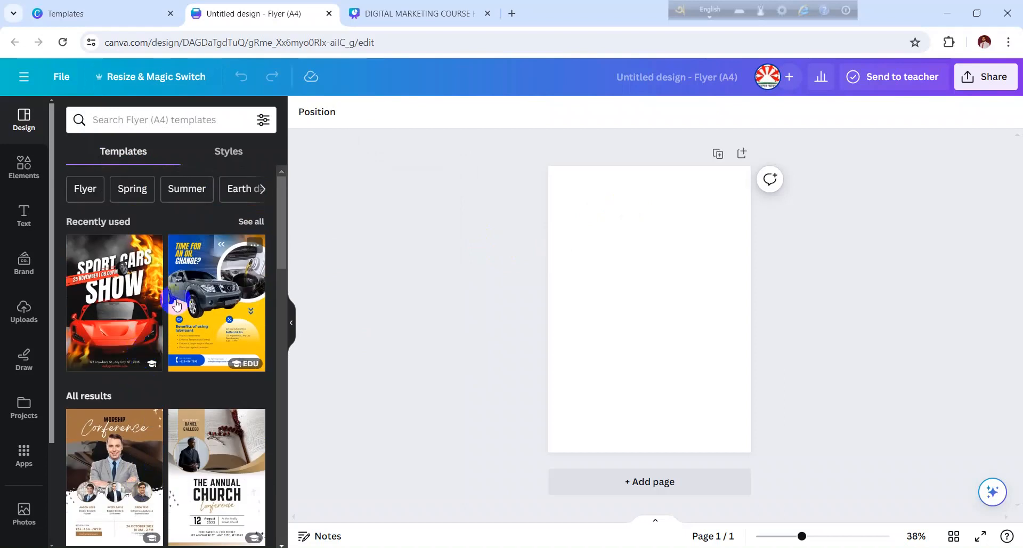
pyautogui.scroll(-5, 152, 427)
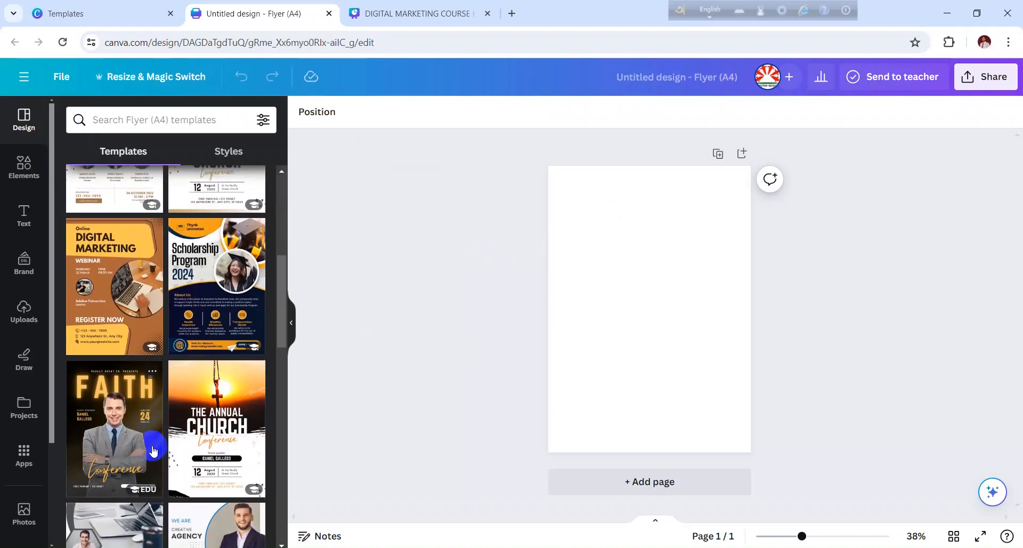
pyautogui.scroll(-8, 160, 433)
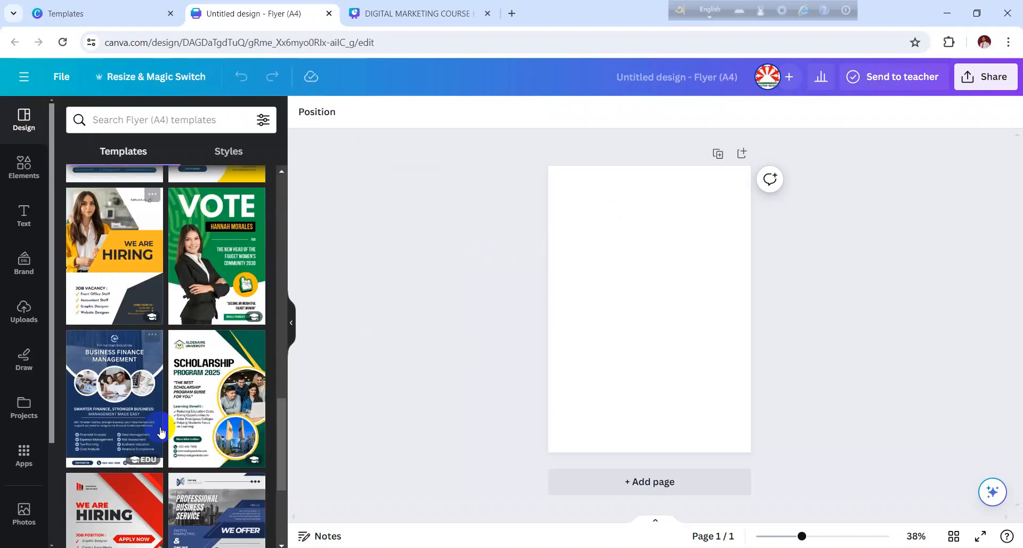
pyautogui.scroll(10, 167, 430)
pyautogui.click(118, 121)
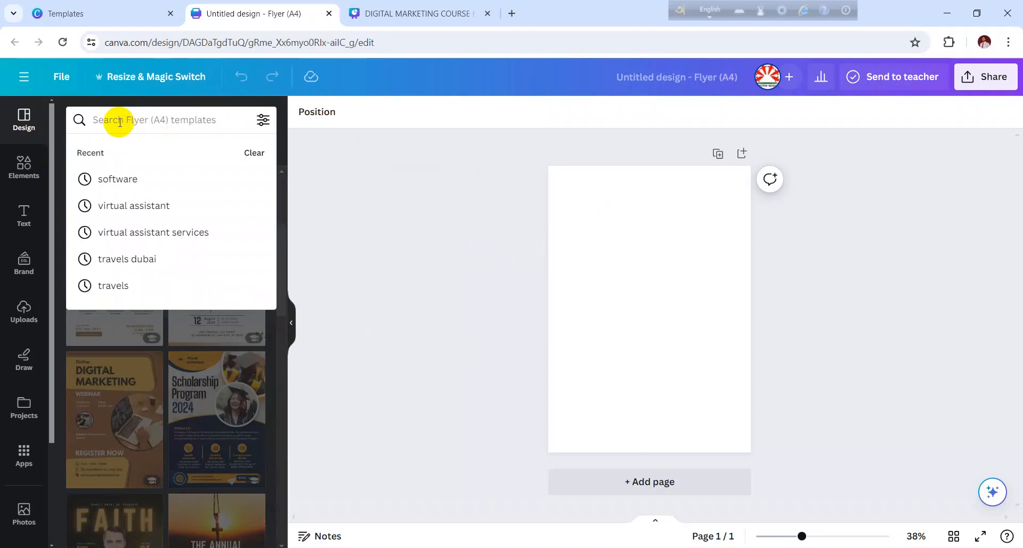
pyautogui.write('car')
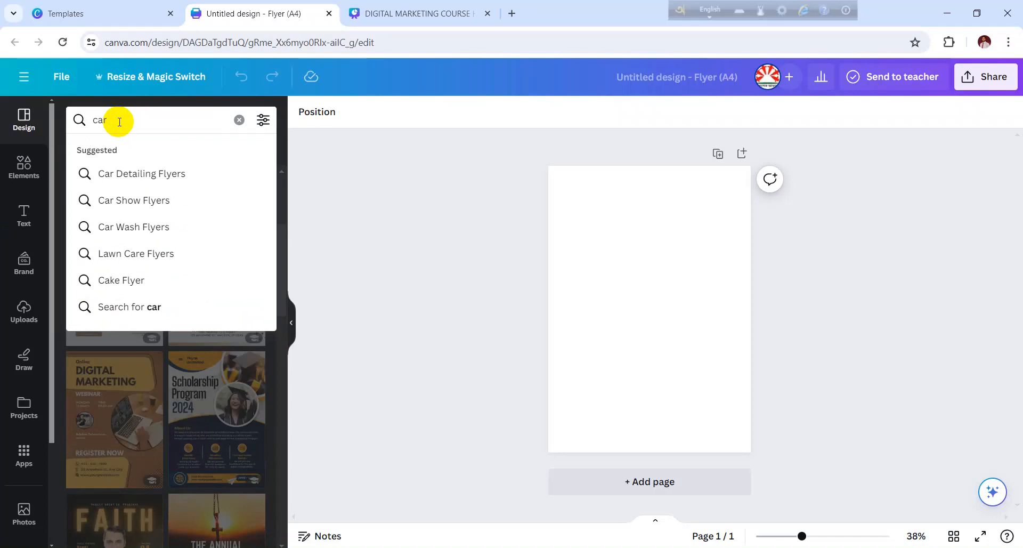
pyautogui.write('ae')
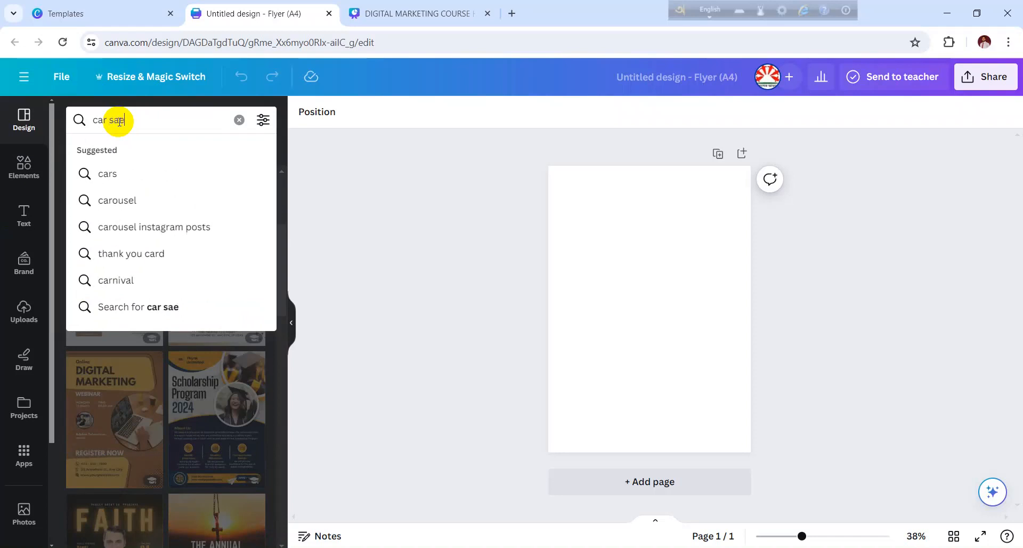
pyautogui.press('BackSpace')
pyautogui.write('le')
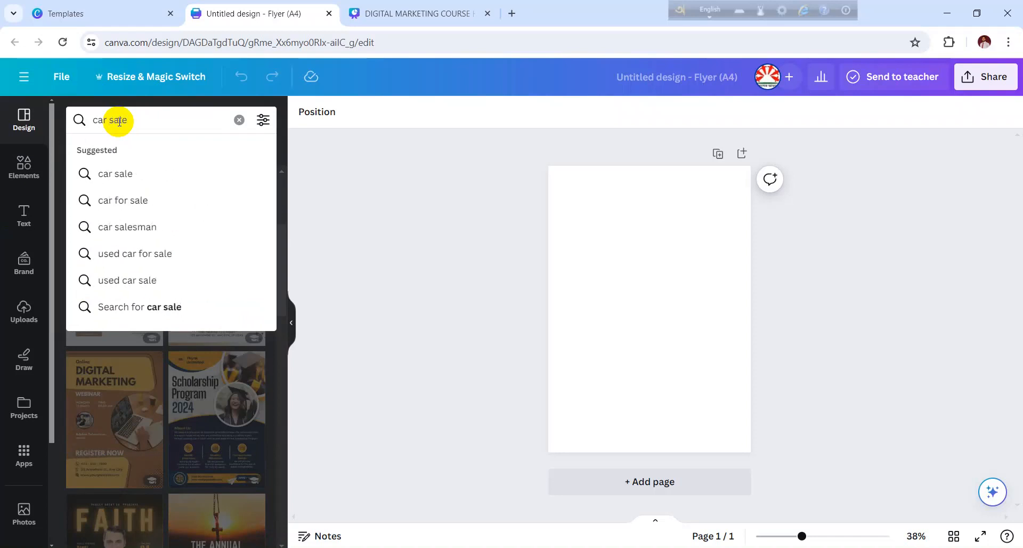
pyautogui.press('Return')
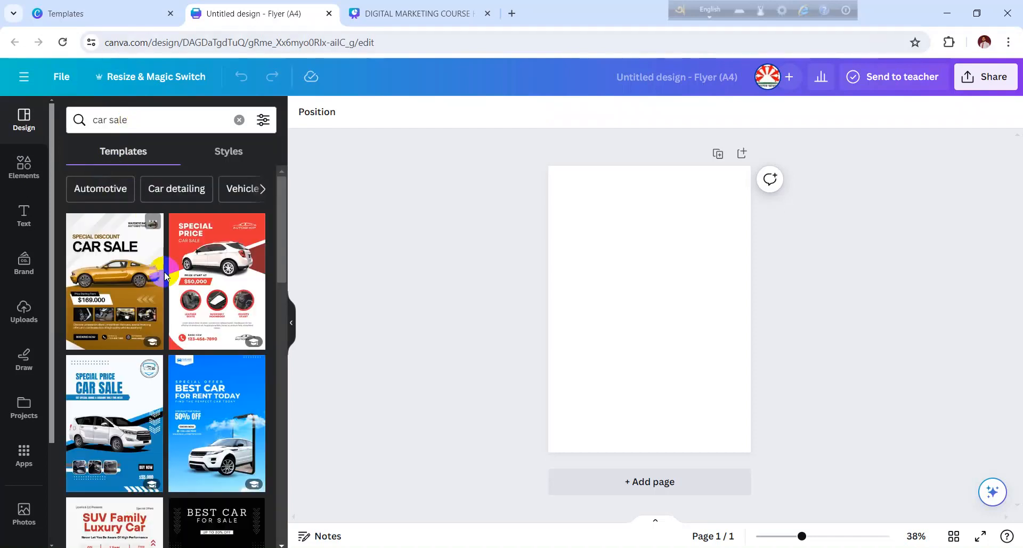
# Step: Apply the red and white "Low Mileage Rental Sale" template from the car sale results to the blank page
pyautogui.scroll(-6, 169, 422)
pyautogui.scroll(-6, 170, 423)
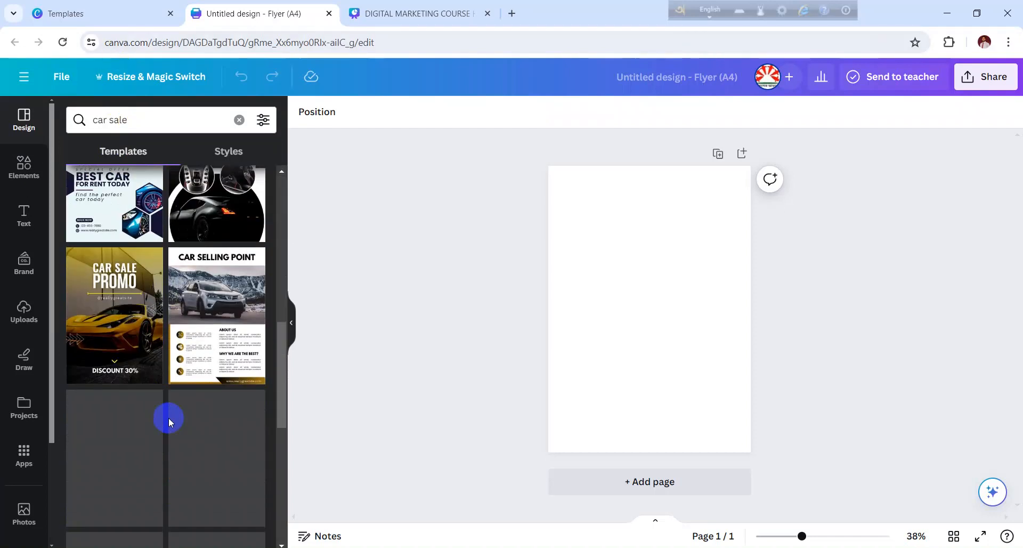
pyautogui.scroll(-6, 169, 423)
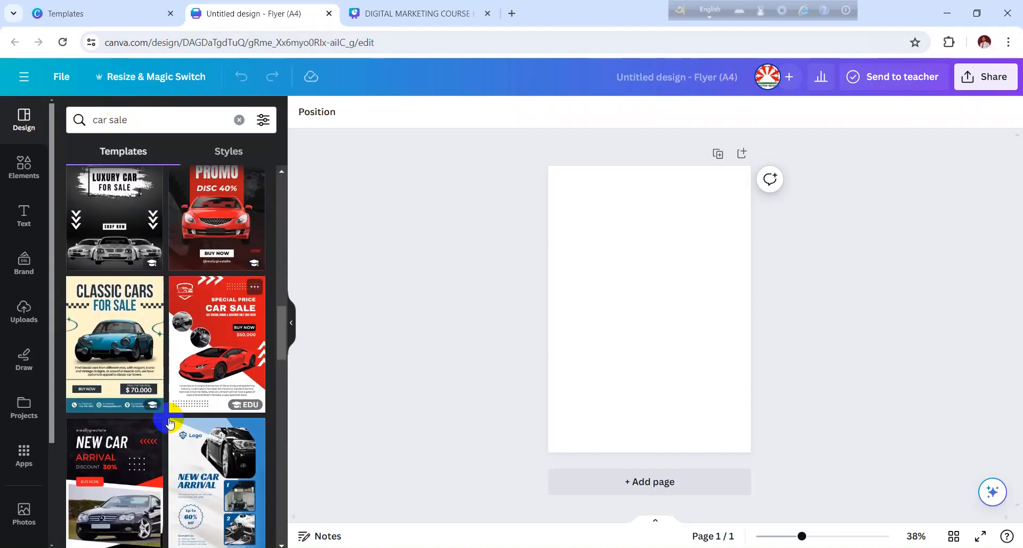
pyautogui.scroll(-2, 169, 423)
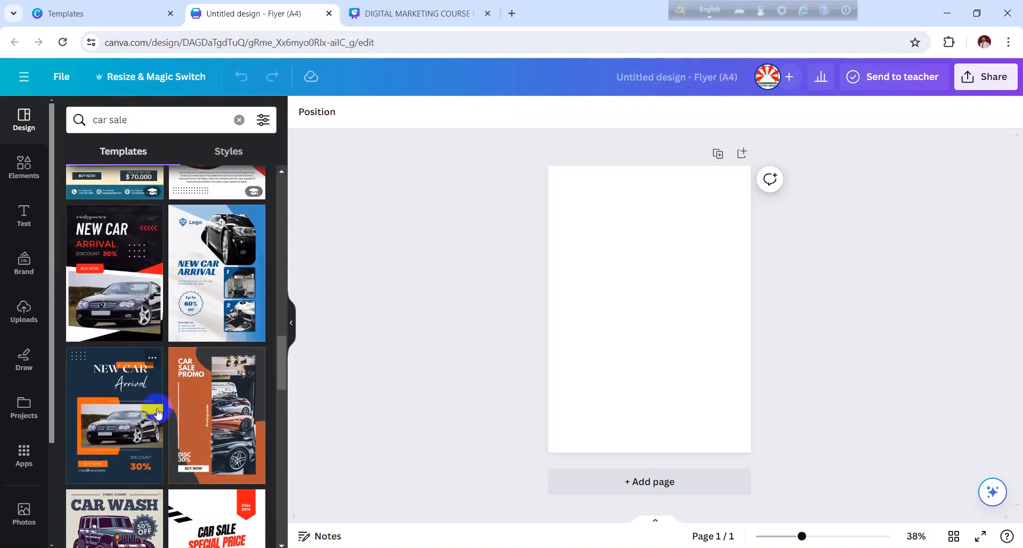
pyautogui.scroll(-5, 157, 412)
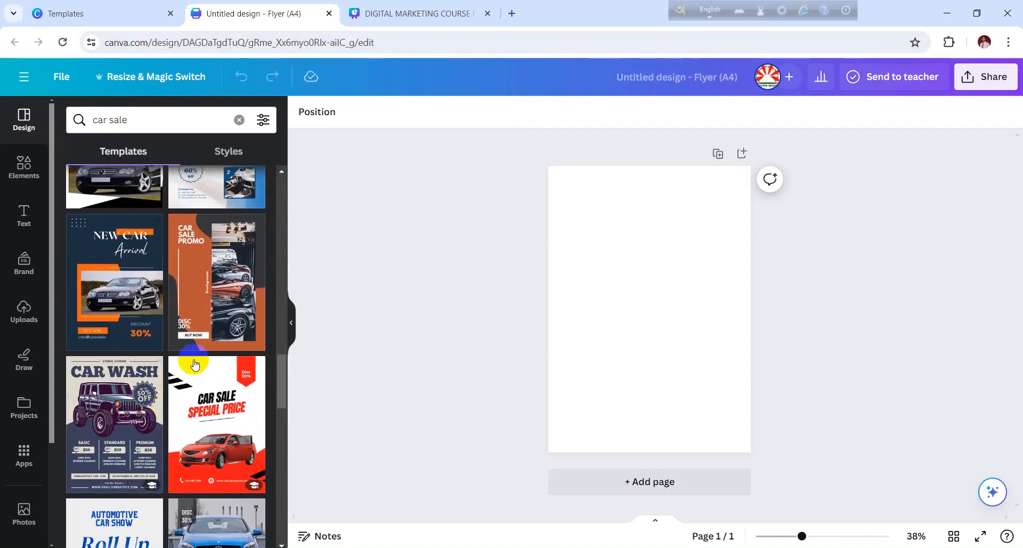
pyautogui.scroll(-4, 187, 388)
pyautogui.scroll(4, 188, 388)
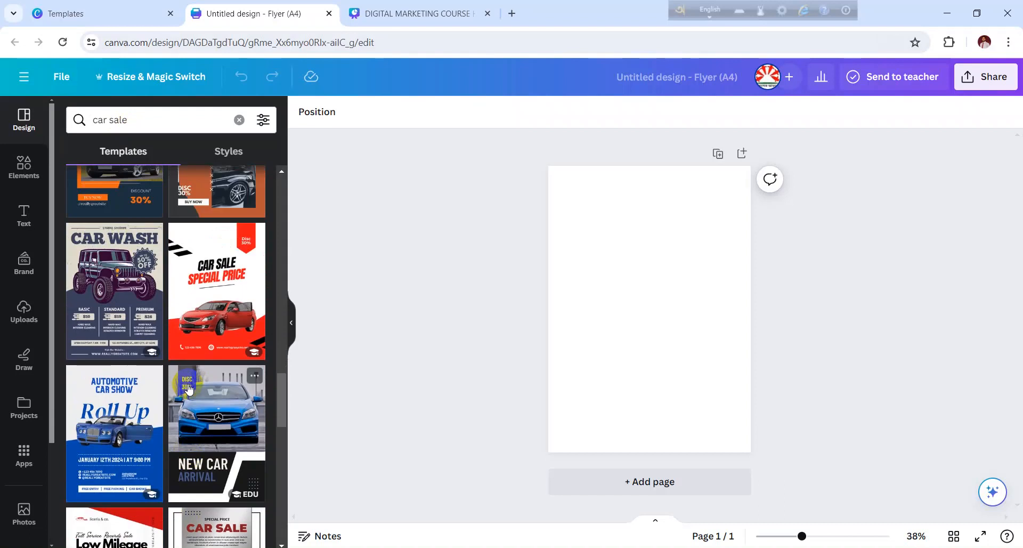
pyautogui.scroll(-5, 188, 389)
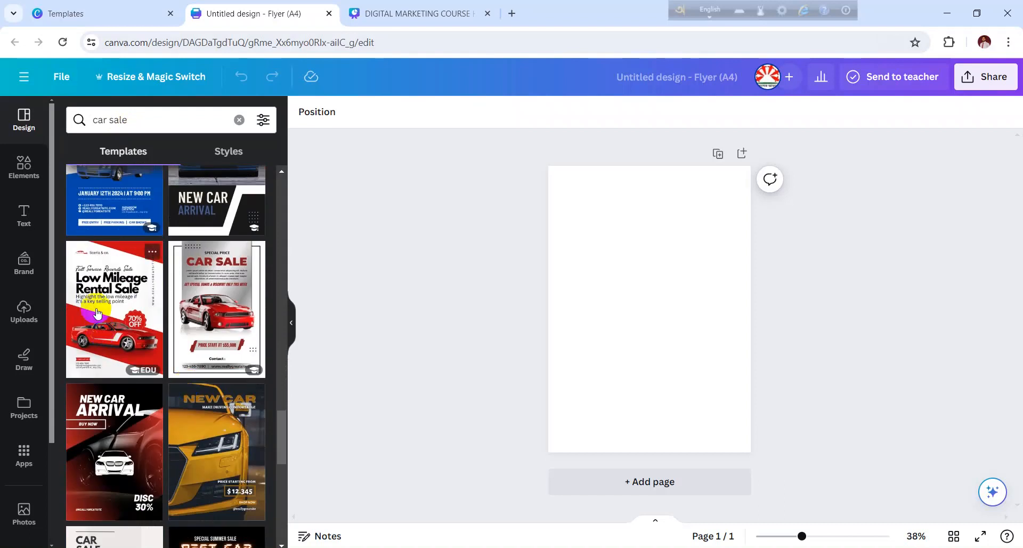
pyautogui.click(109, 313)
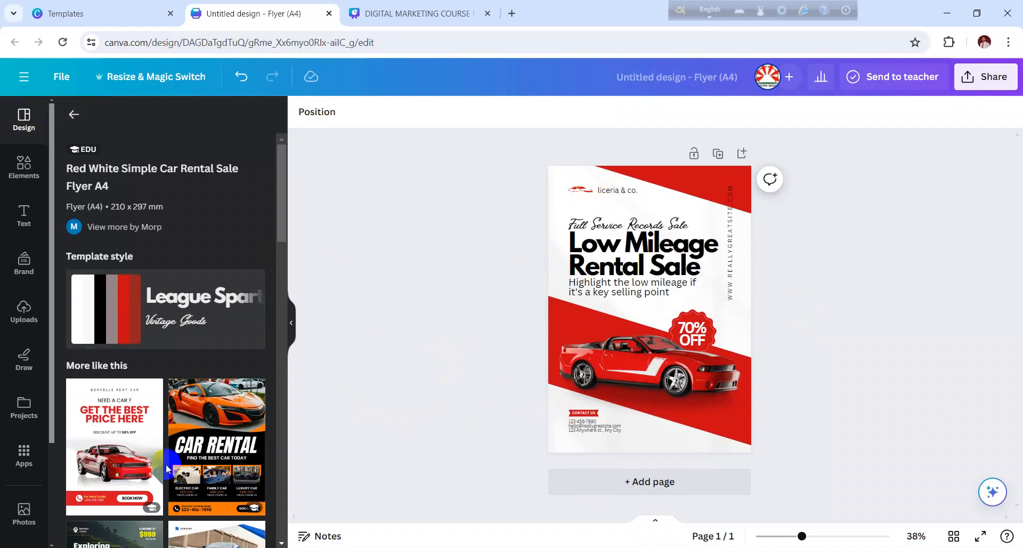
# Step: Add a second page to the flyer and apply the orange and black "Car Rental" template to it
pyautogui.scroll(-5, 167, 469)
pyautogui.scroll(2, 162, 426)
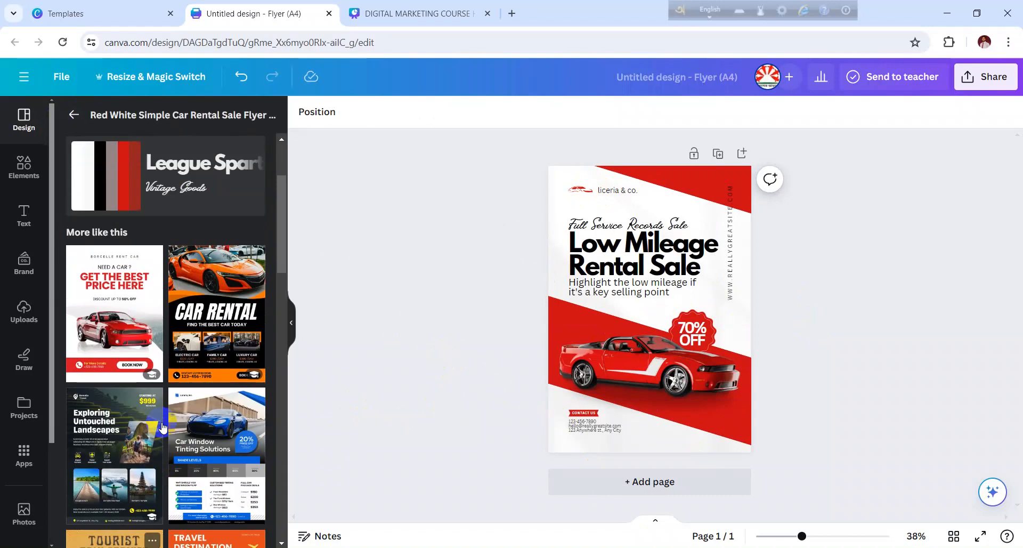
pyautogui.click(580, 482)
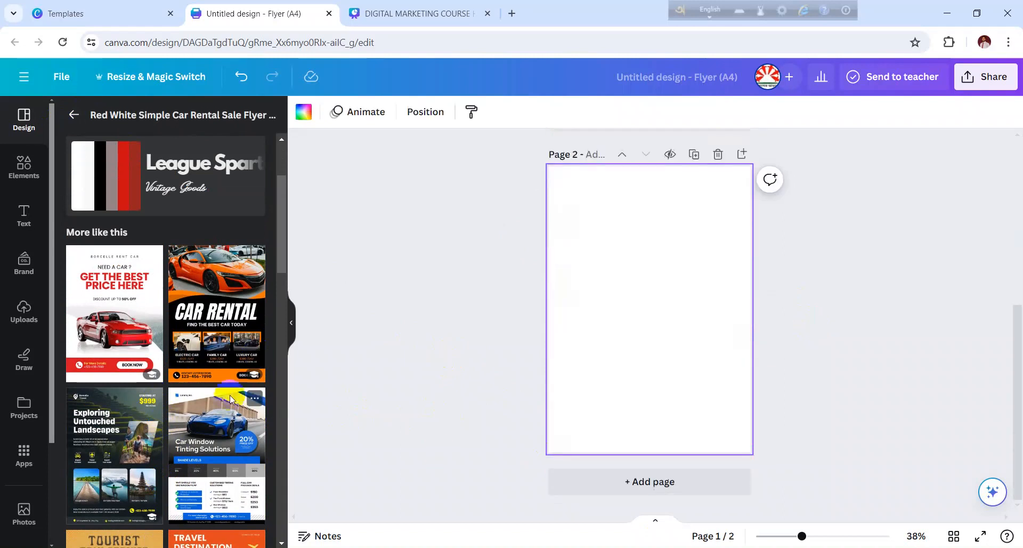
pyautogui.scroll(3, 235, 392)
pyautogui.scroll(-2, 237, 384)
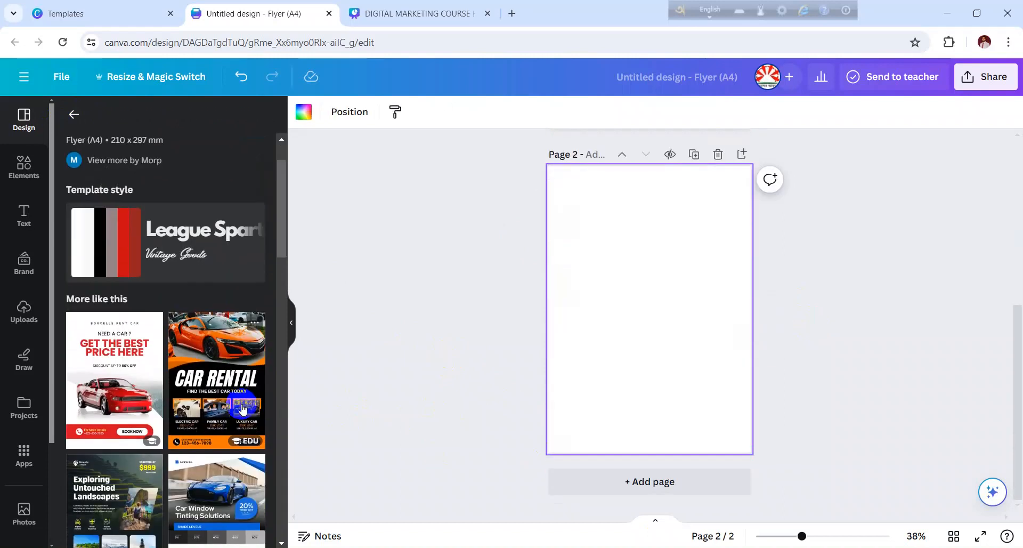
pyautogui.click(229, 372)
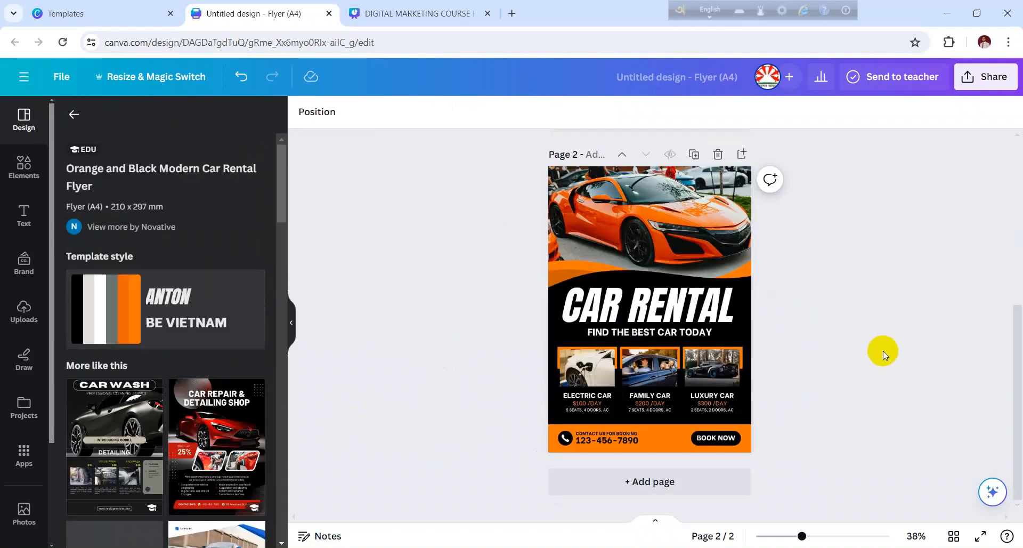
# Step: Duplicate the orange "Car Rental" page
pyautogui.click(751, 349)
pyautogui.click(723, 162)
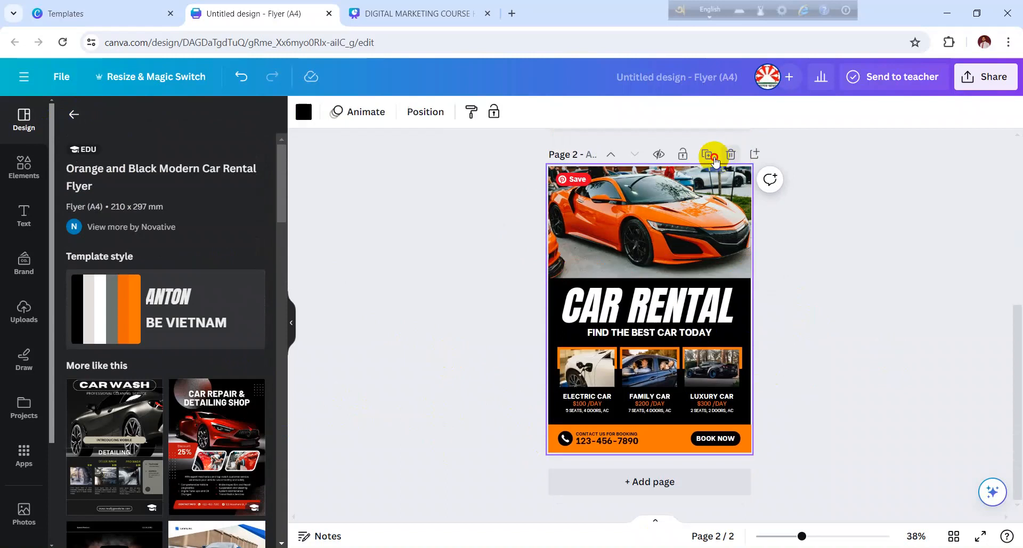
pyautogui.click(708, 154)
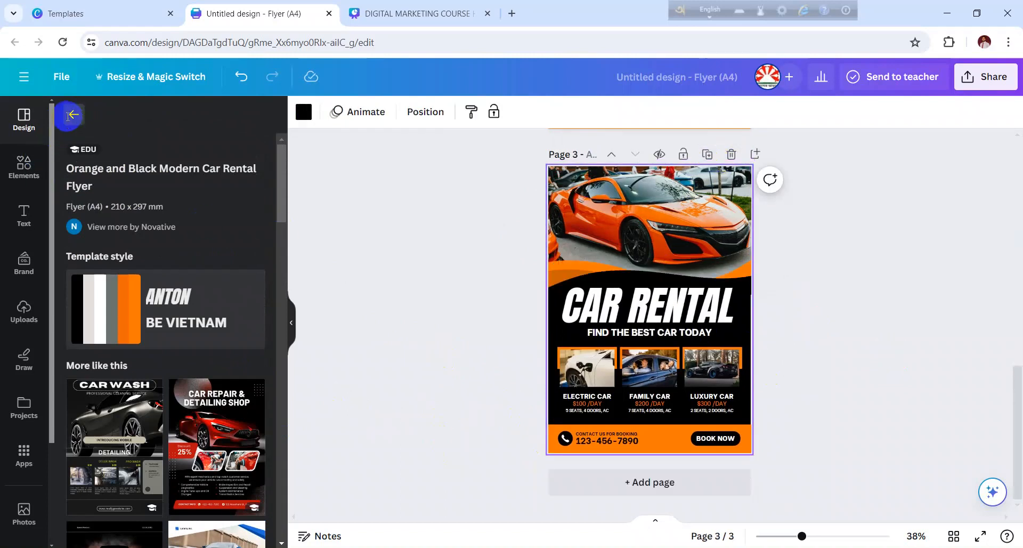
# Step: Return to the "car sale" template results, add another page and apply the white and black "Best Car Sales" template to it
pyautogui.click(73, 115)
pyautogui.scroll(-6, 205, 399)
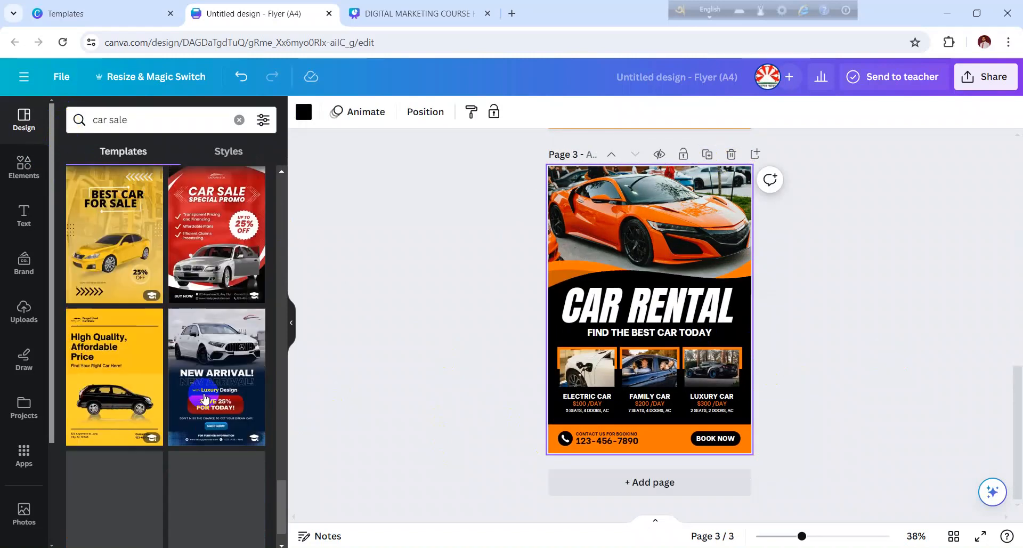
pyautogui.scroll(-3, 206, 398)
pyautogui.scroll(-6, 204, 397)
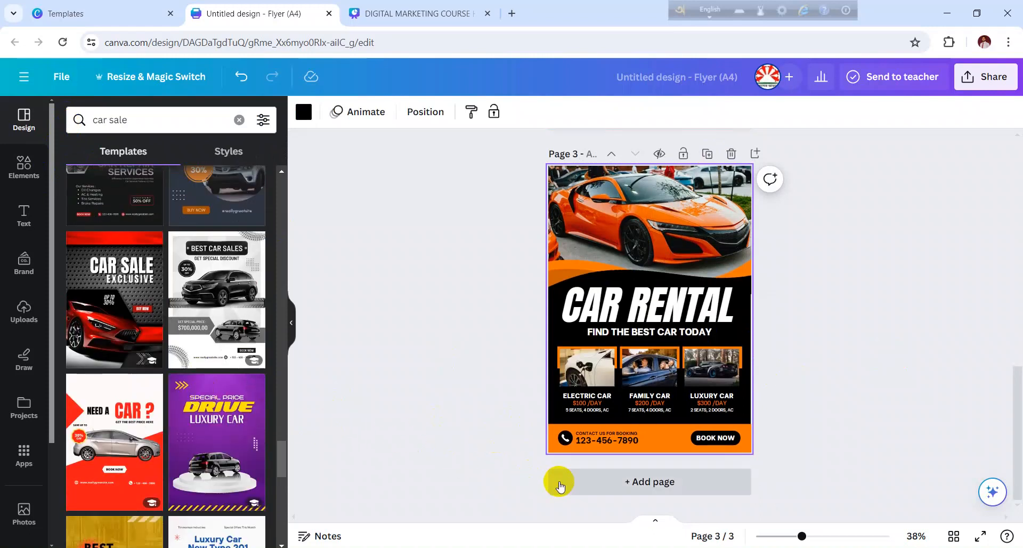
pyautogui.click(530, 483)
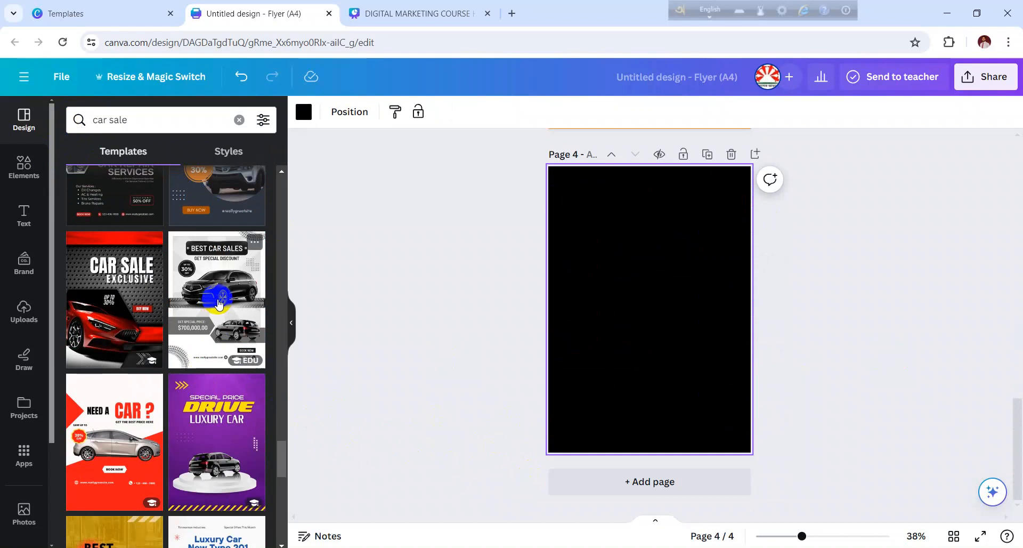
pyautogui.click(219, 303)
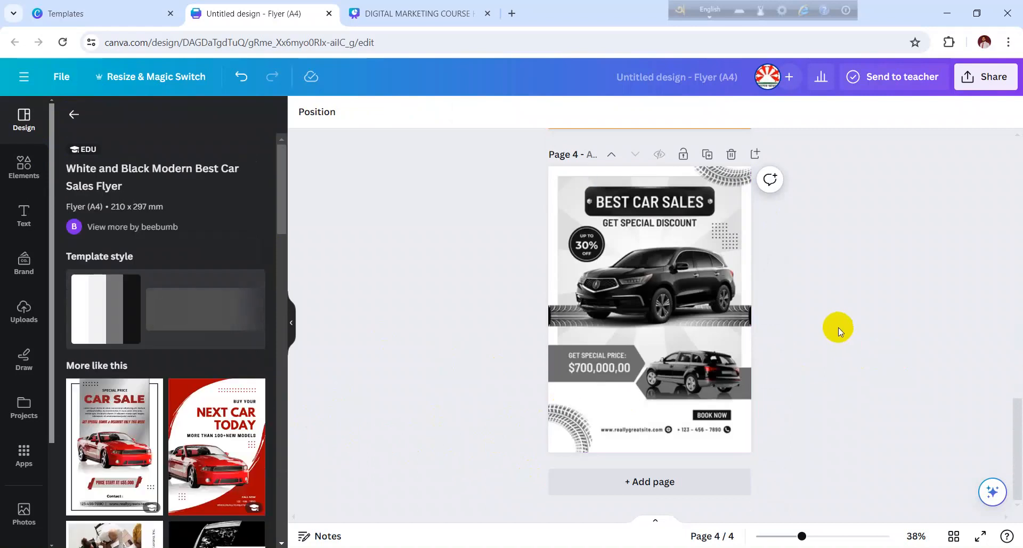
# Step: Delete both orange "Car Rental" pages from the design
pyautogui.scroll(15, 839, 327)
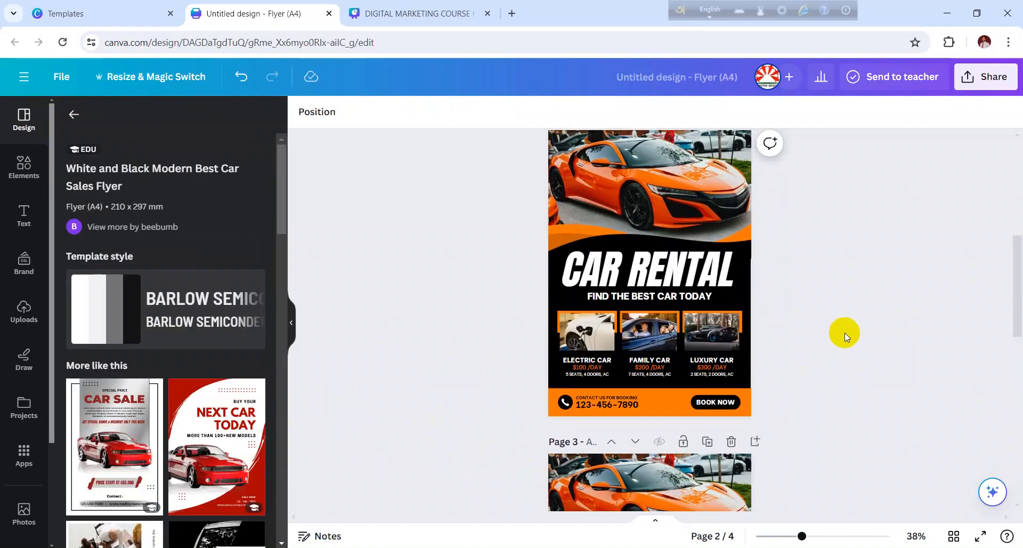
pyautogui.scroll(-5, 845, 333)
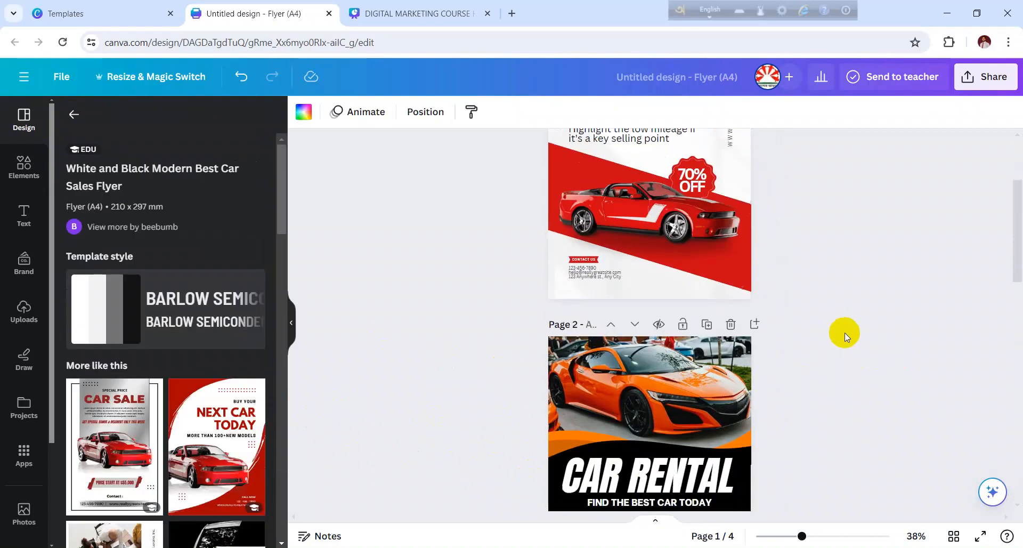
pyautogui.click(732, 145)
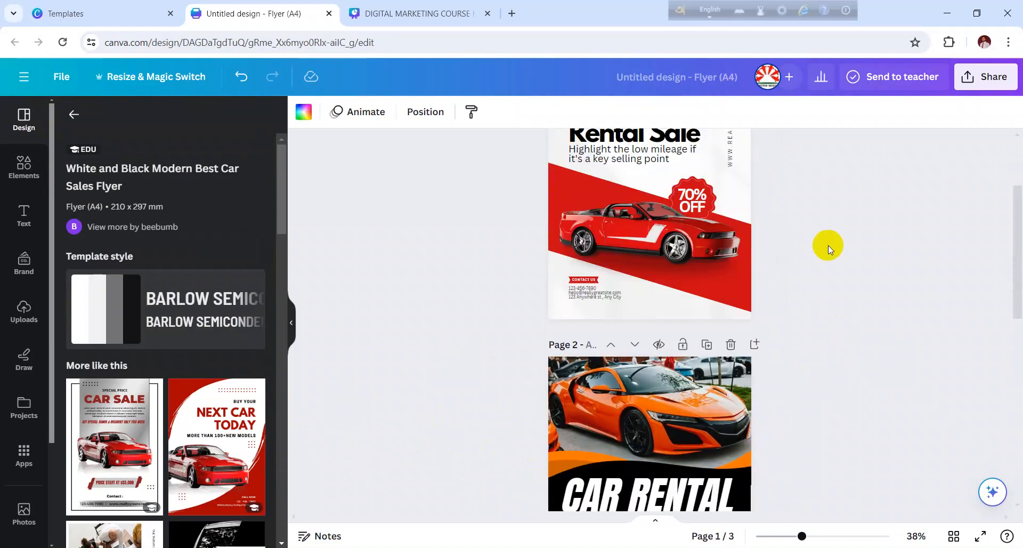
pyautogui.click(731, 344)
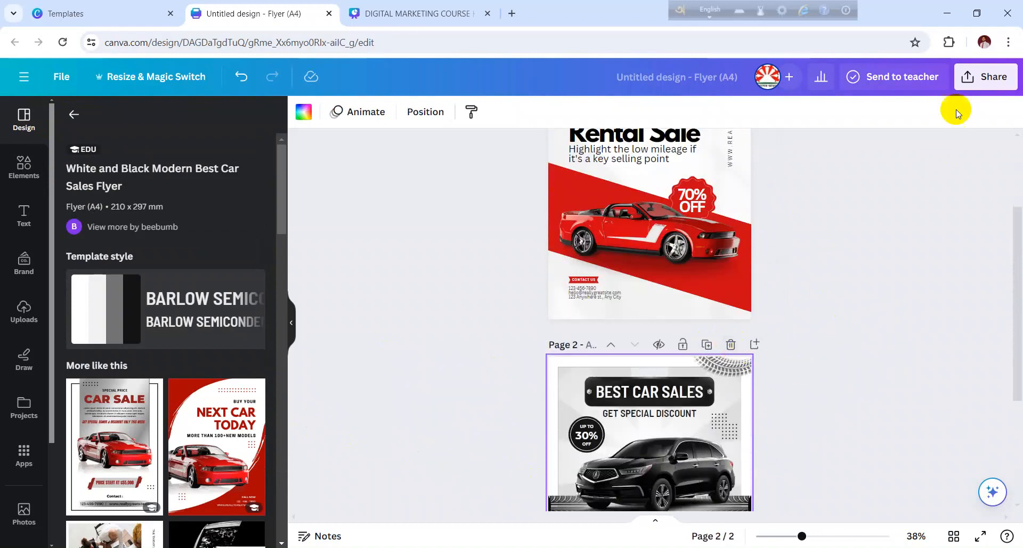
# Step: Open a new browser window with the "Script" Chrome profile and move the floating keyboard toolbar clear of the tab bar
pyautogui.click(993, 47)
pyautogui.scroll(-4, 938, 213)
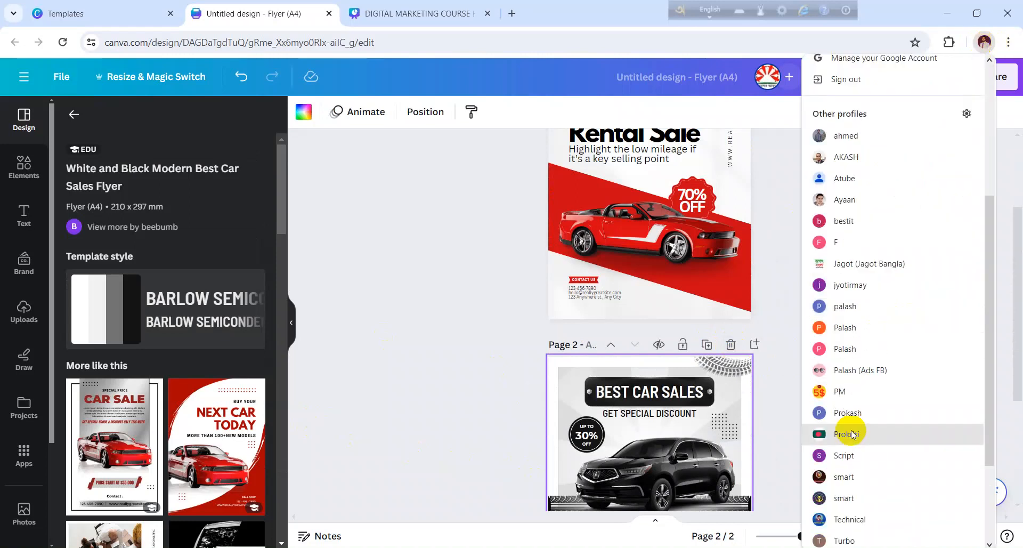
pyautogui.scroll(-2, 851, 434)
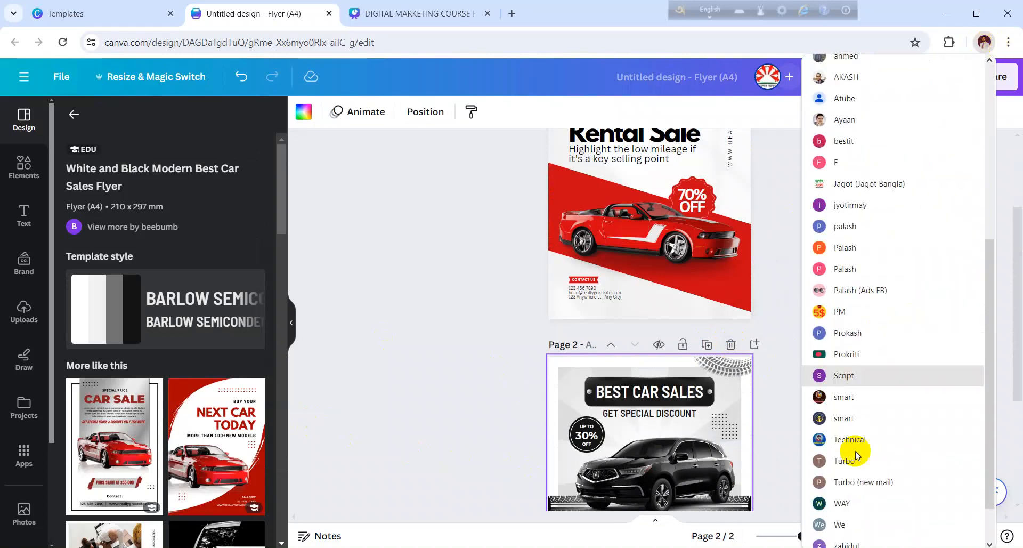
pyautogui.click(845, 375)
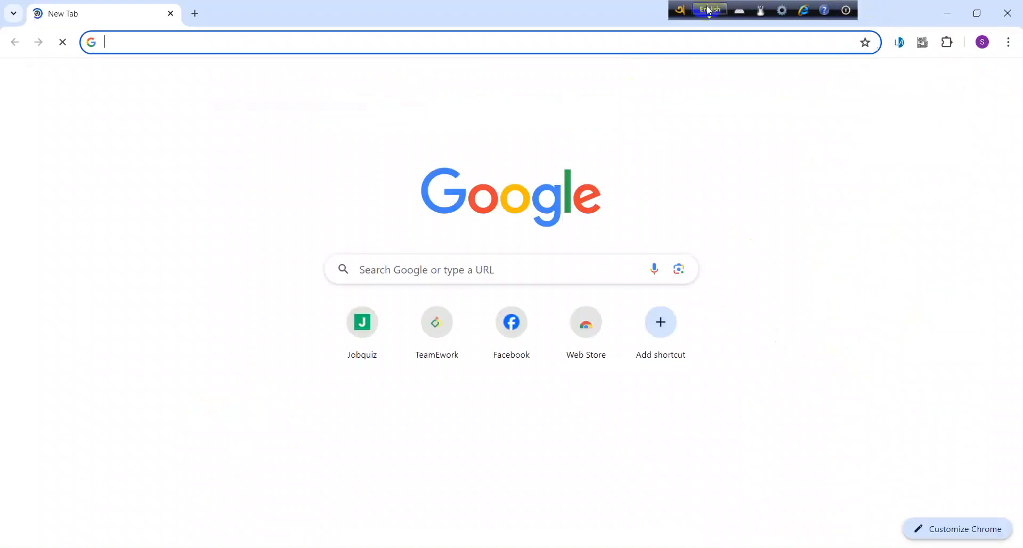
pyautogui.moveTo(684, 16); pyautogui.dragTo(901, 208)
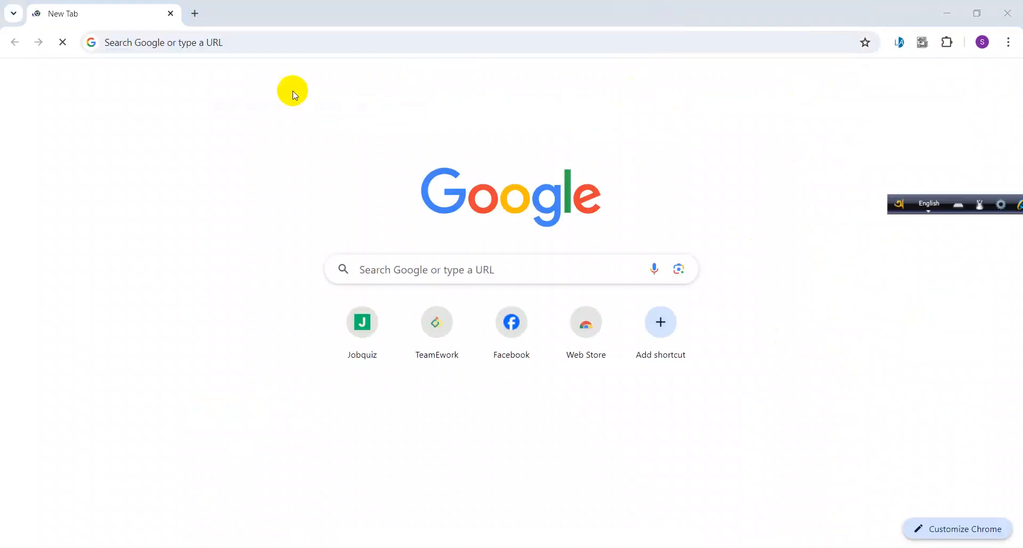
# Step: Open the Facebook home page at facebook.com in the new Chrome window
pyautogui.click(513, 336)
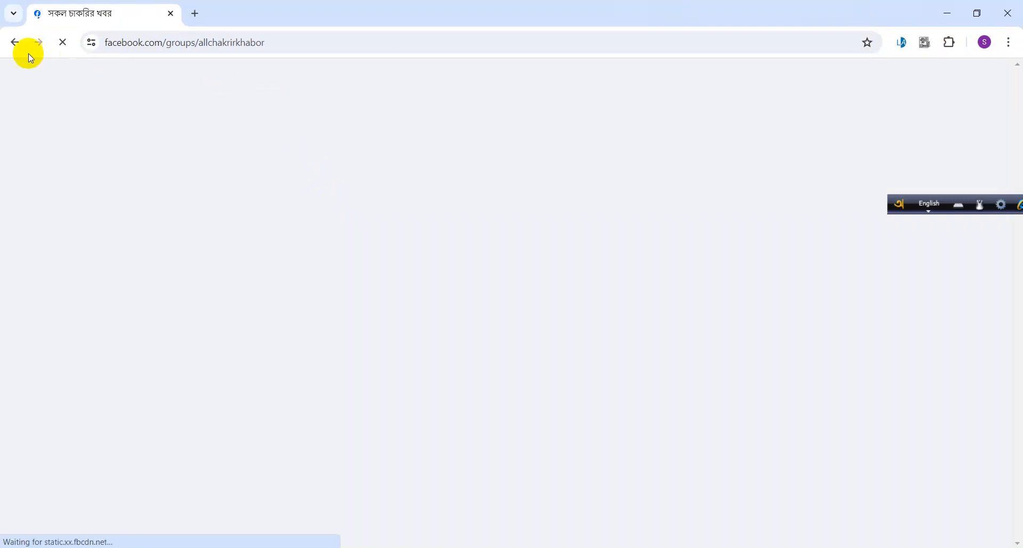
pyautogui.click(14, 48)
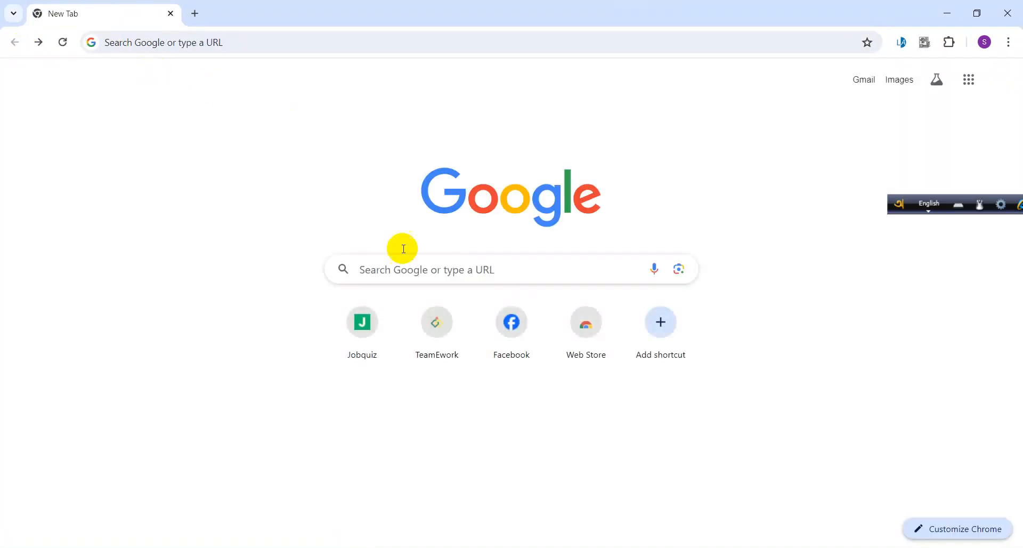
pyautogui.click(151, 43)
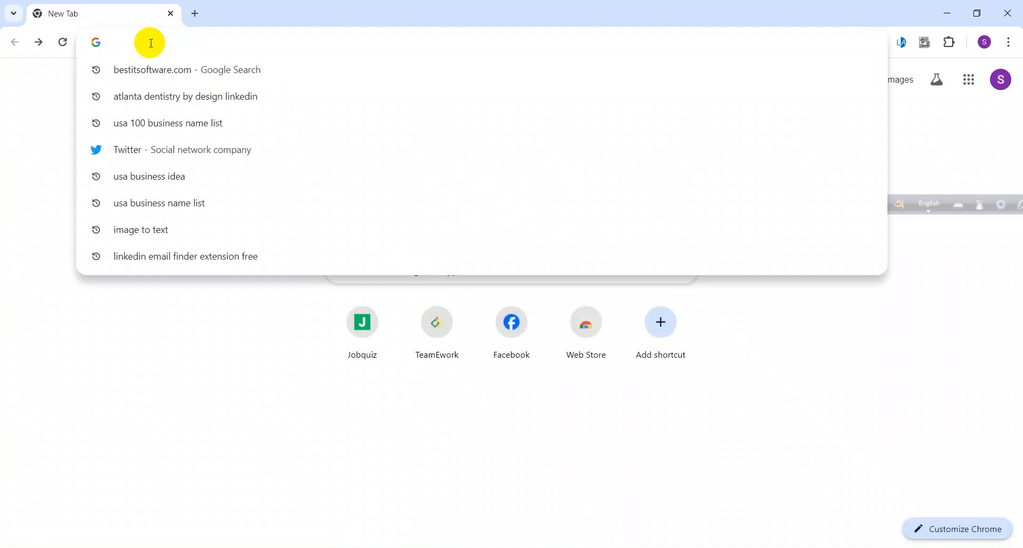
pyautogui.write('face')
pyautogui.press('Return')
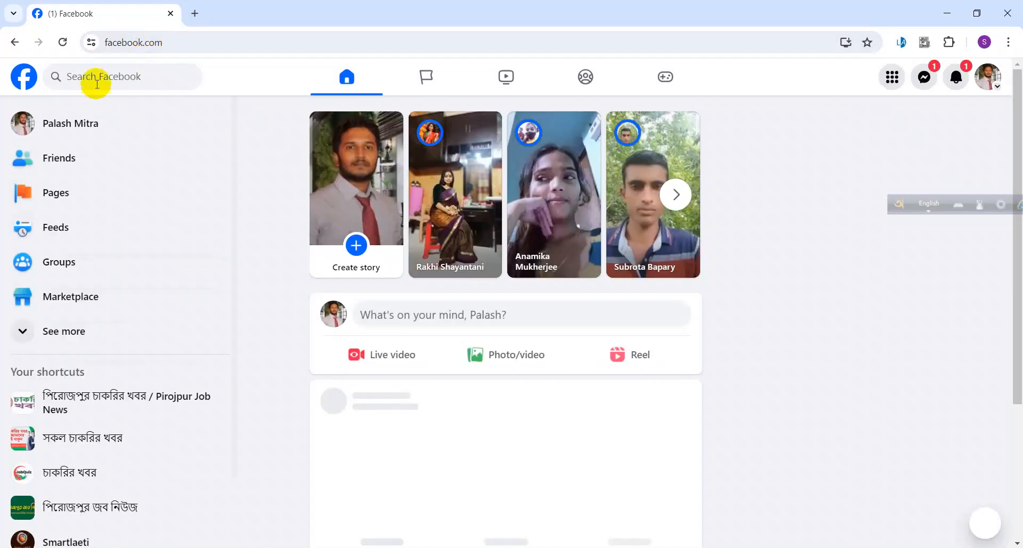
# Step: Search Facebook for "midasiacar"
pyautogui.click(93, 77)
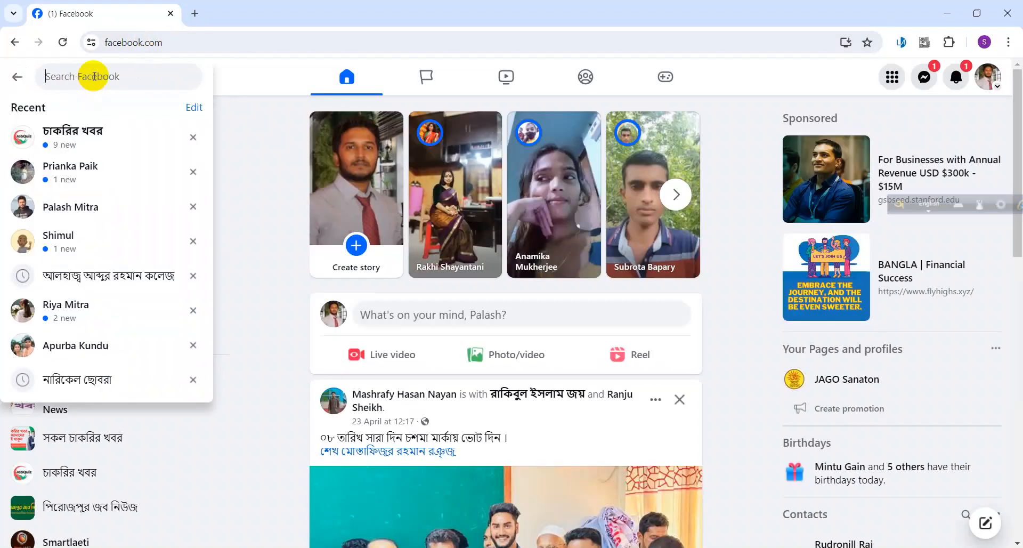
pyautogui.write('mi')
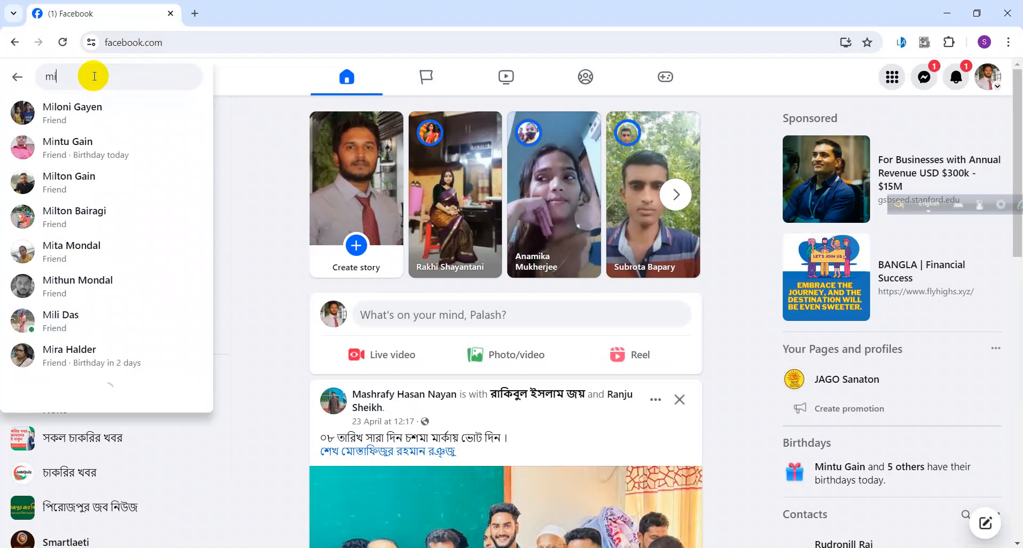
pyautogui.write('da')
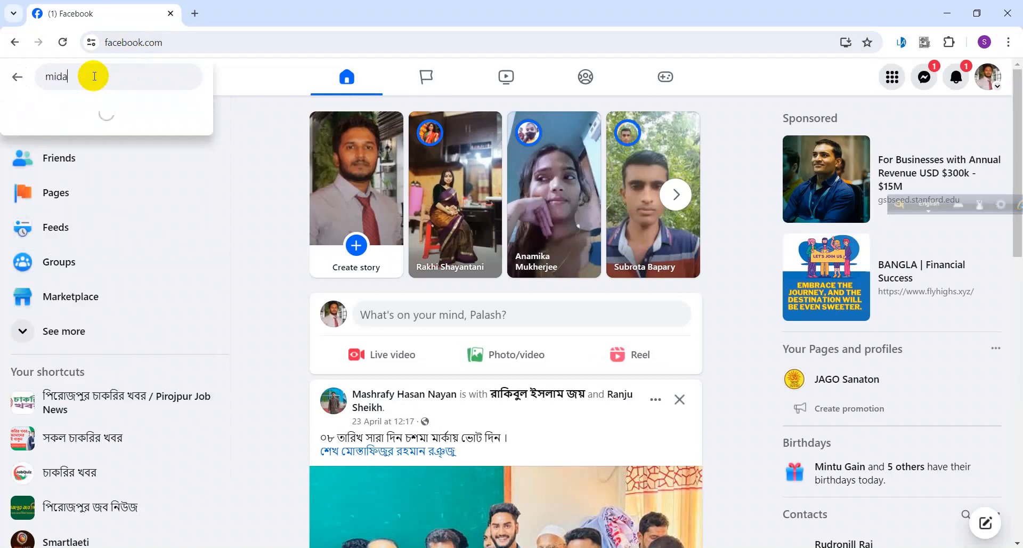
pyautogui.write('s')
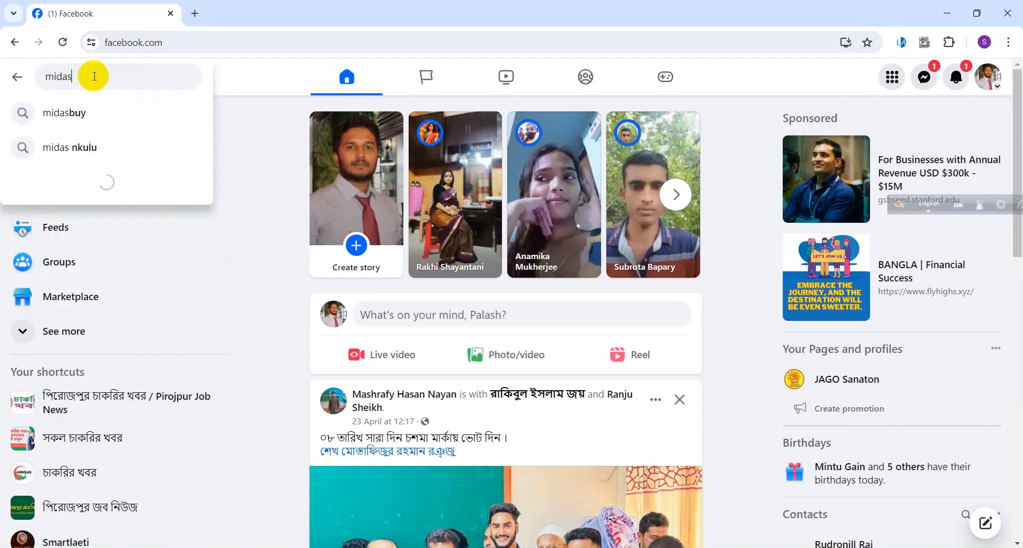
pyautogui.write('iacar')
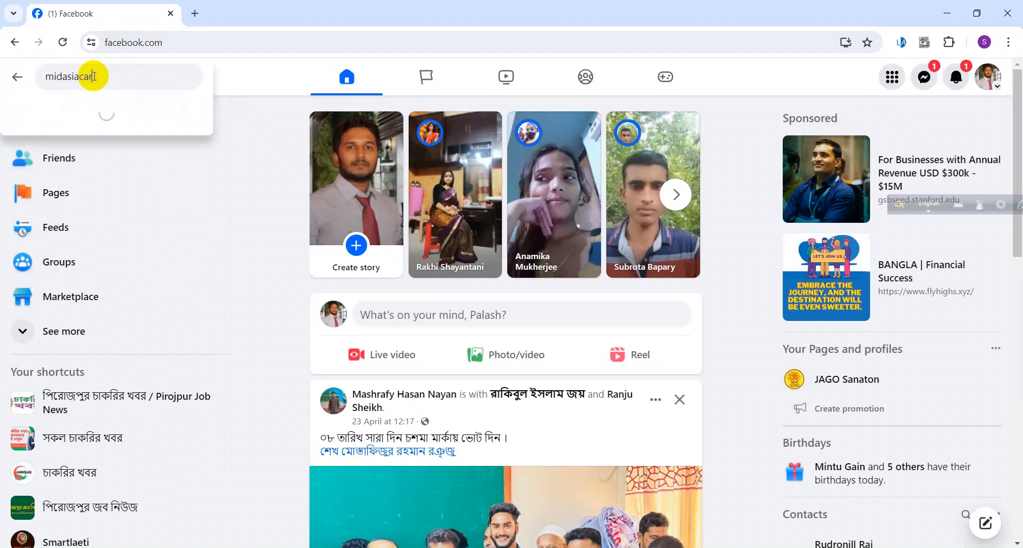
pyautogui.press('Return')
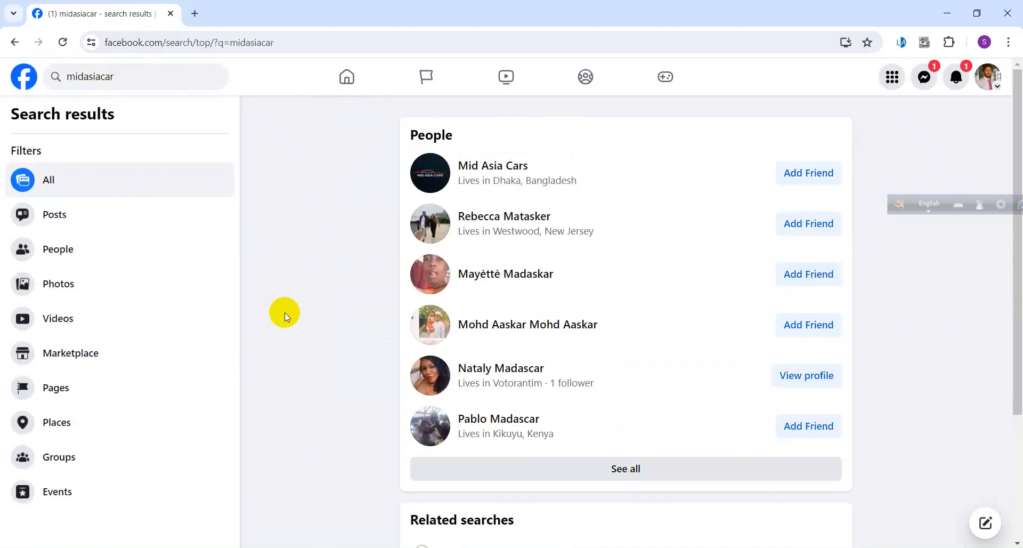
# Step: Open the Mid Asia Cars profile from the search results and look through its posts and photos
pyautogui.scroll(-2, 320, 324)
pyautogui.scroll(2, 320, 325)
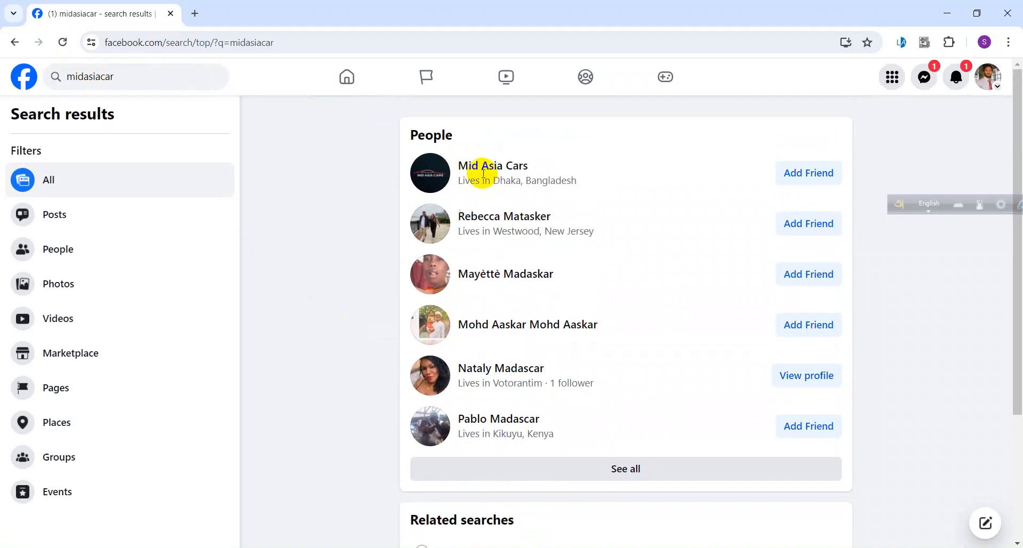
pyautogui.click(482, 168)
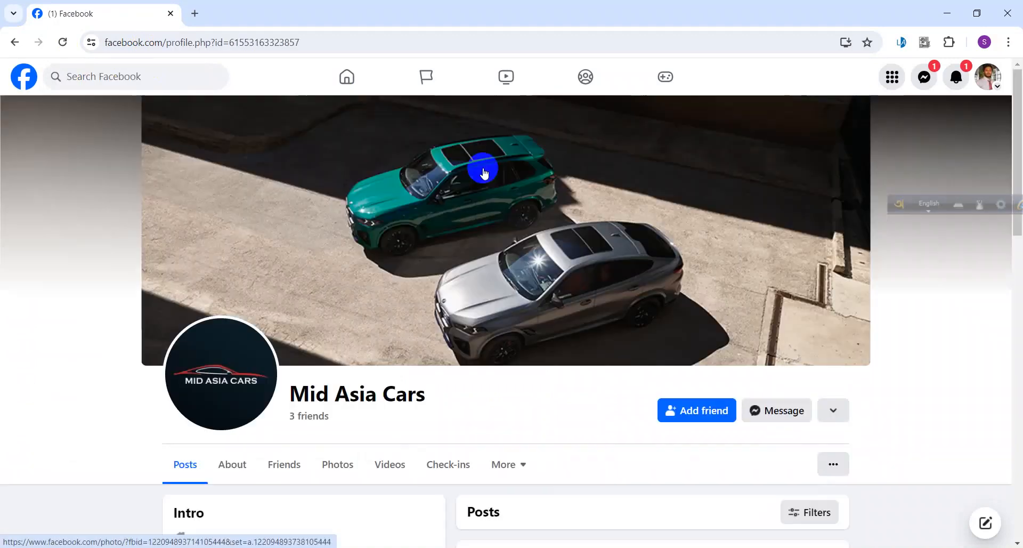
pyautogui.scroll(-7, 494, 230)
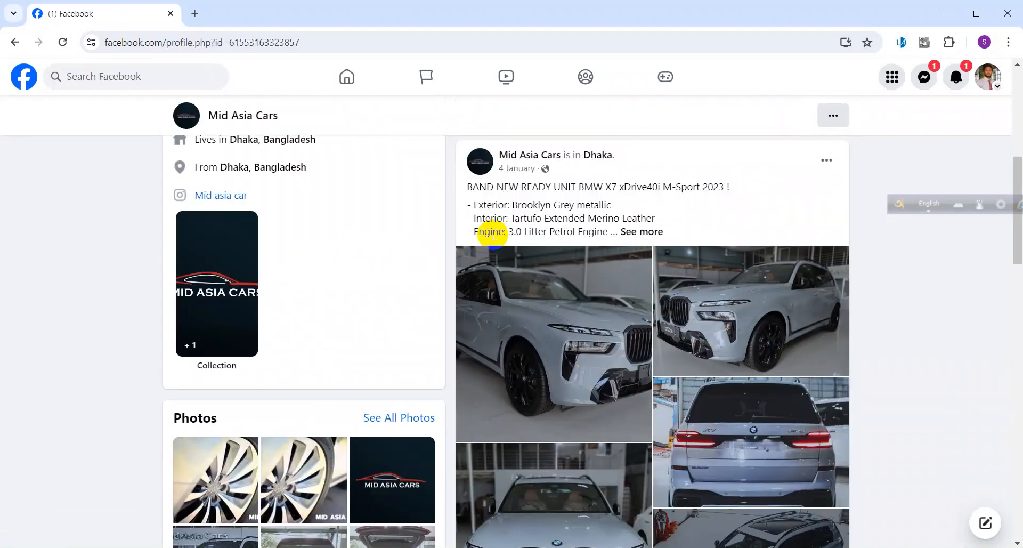
pyautogui.scroll(4, 494, 235)
pyautogui.scroll(-10, 493, 234)
pyautogui.scroll(-9, 573, 265)
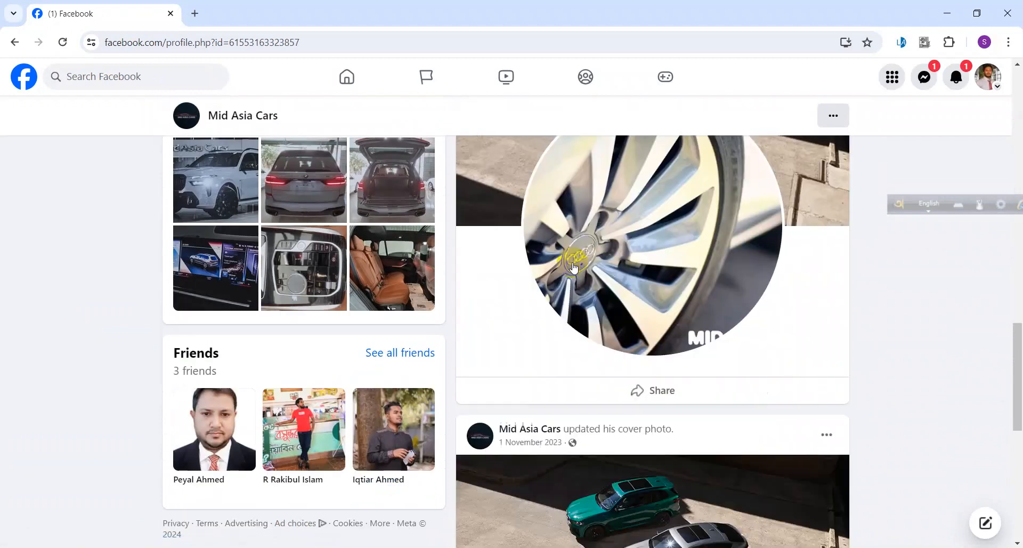
pyautogui.scroll(6, 457, 217)
# Step: Search Facebook for "hawla", pick the Hawlader Trading motor vehicle company suggestion and open its page from the results
pyautogui.click(65, 76)
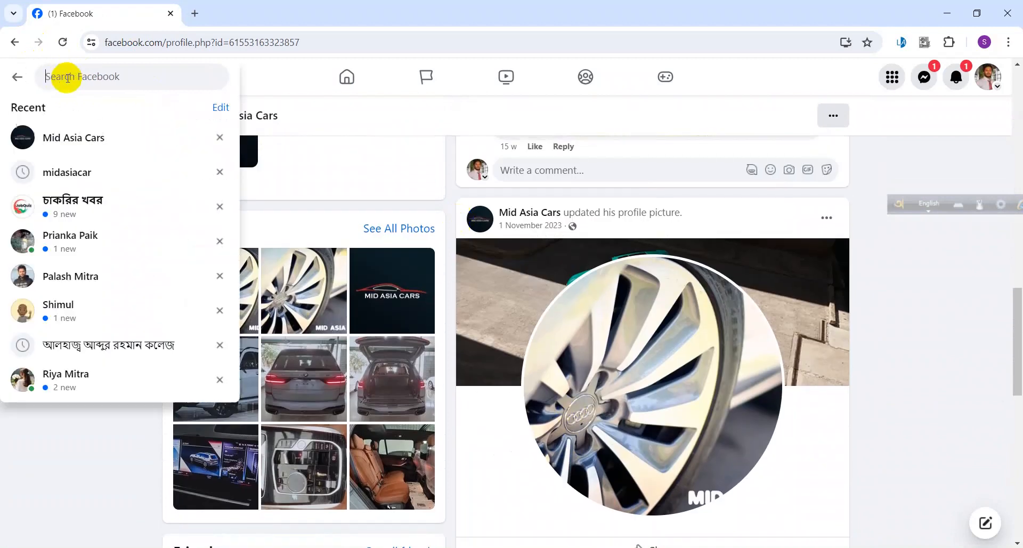
pyautogui.write('ha')
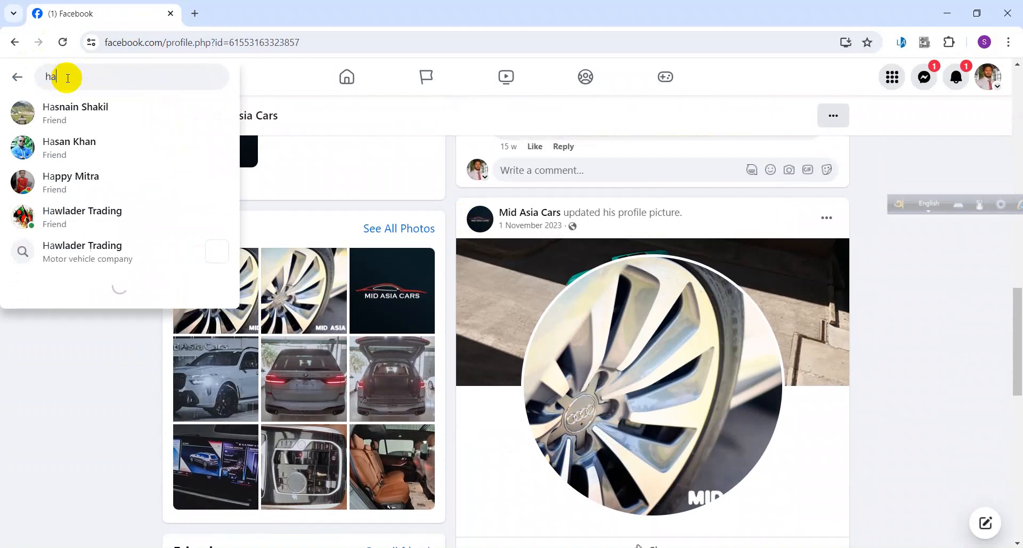
pyautogui.write('wla')
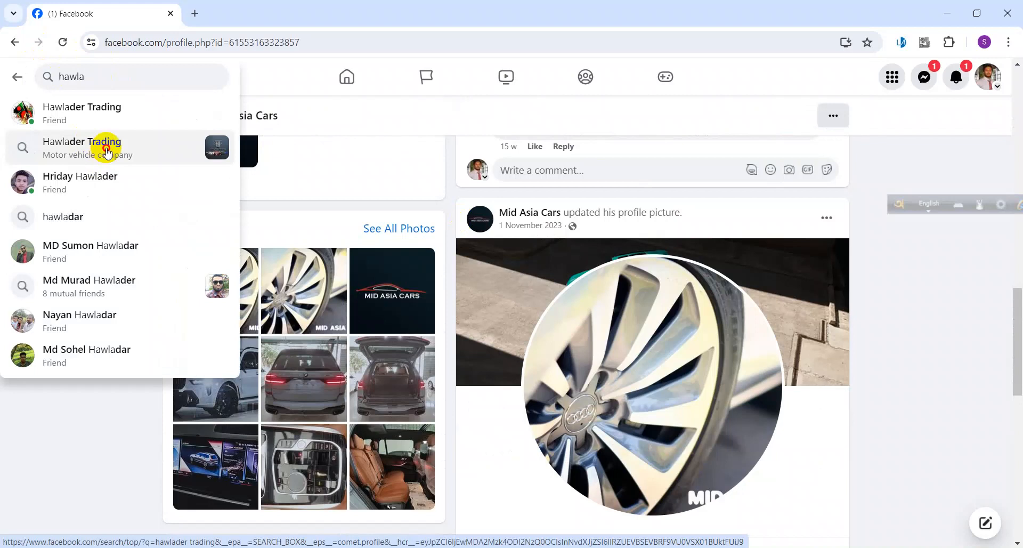
pyautogui.click(107, 153)
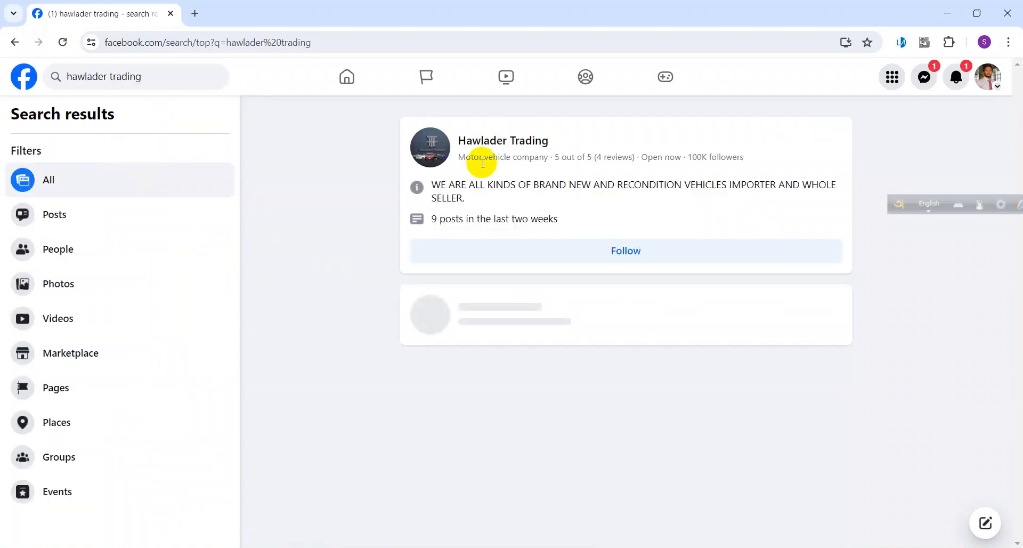
pyautogui.click(498, 142)
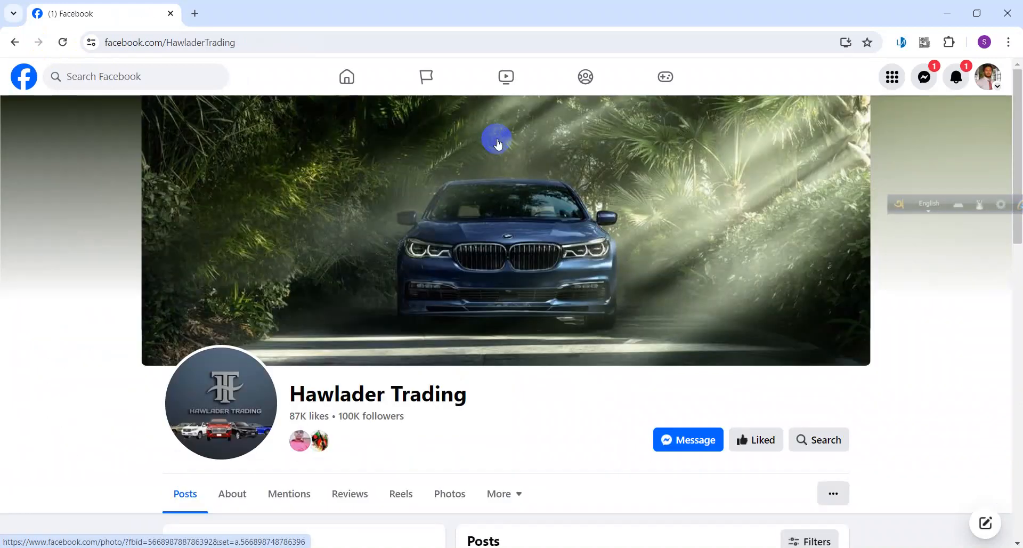
# Step: Examine the Hawlader Trading page's header, its intro contact details and the Lexus RX-200t sale post
pyautogui.scroll(-2, 527, 288)
pyautogui.scroll(-1, 527, 288)
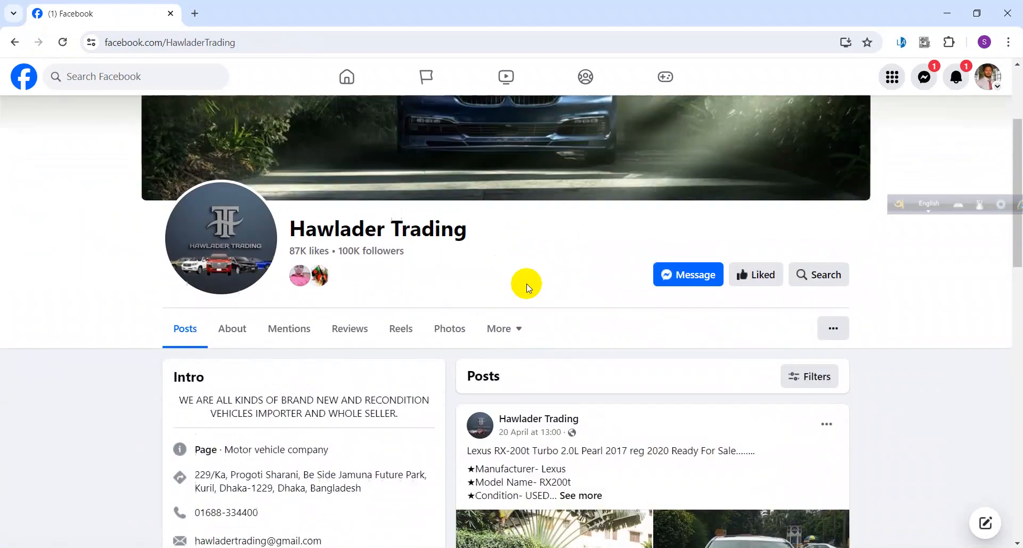
pyautogui.scroll(2, 527, 288)
pyautogui.scroll(1, 528, 289)
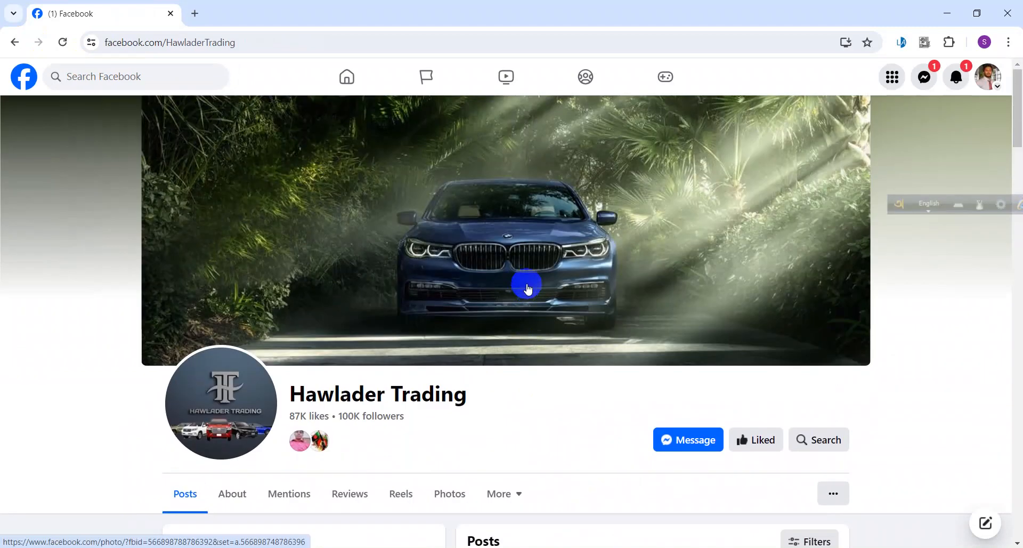
pyautogui.scroll(-10, 528, 288)
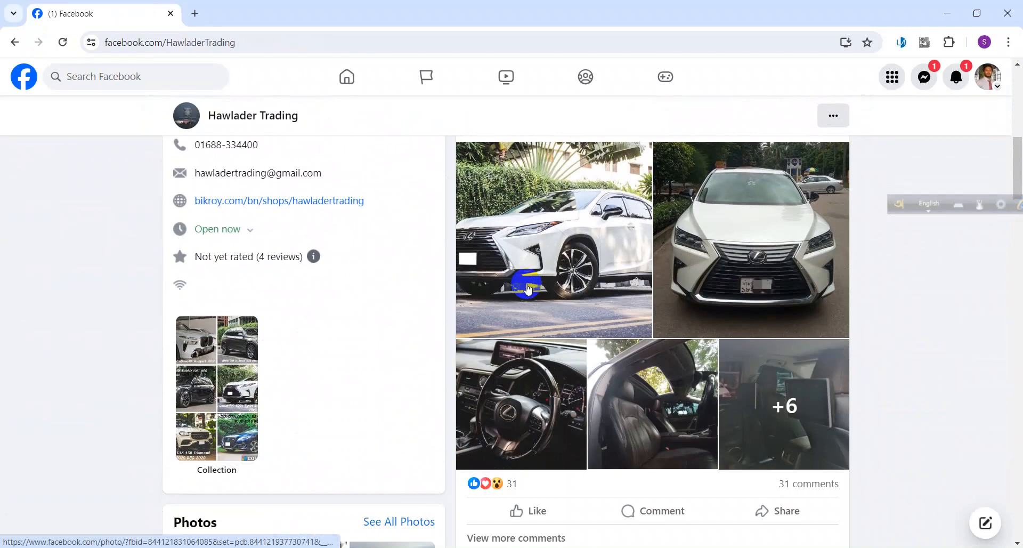
pyautogui.scroll(6, 527, 288)
pyautogui.scroll(-4, 528, 288)
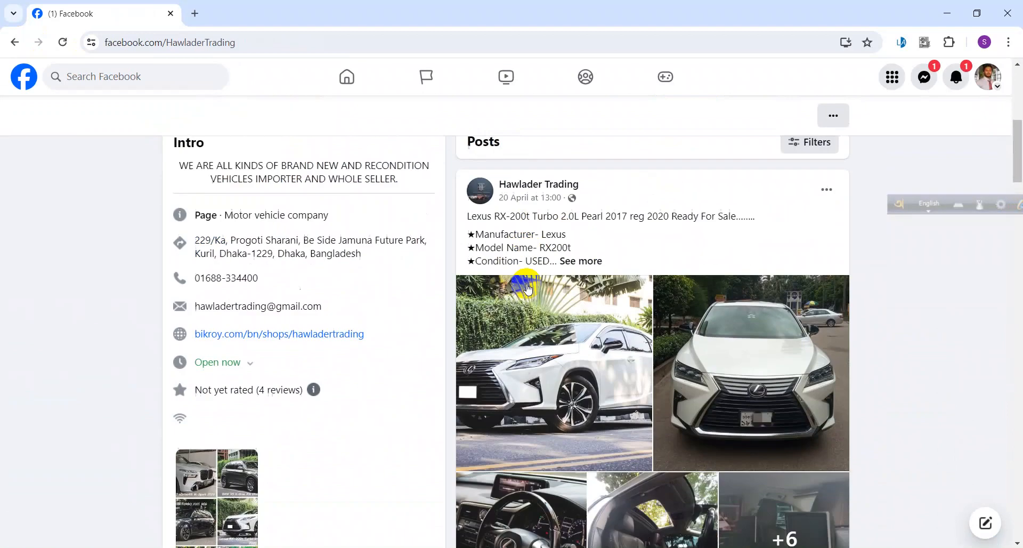
pyautogui.scroll(-5, 528, 288)
pyautogui.scroll(8, 528, 288)
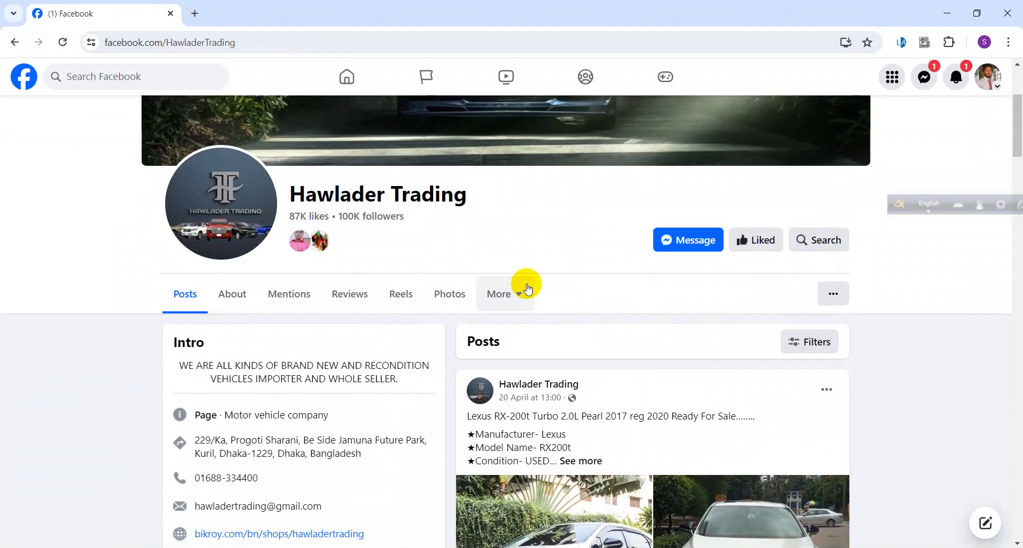
pyautogui.scroll(-4, 528, 288)
pyautogui.scroll(-13, 528, 288)
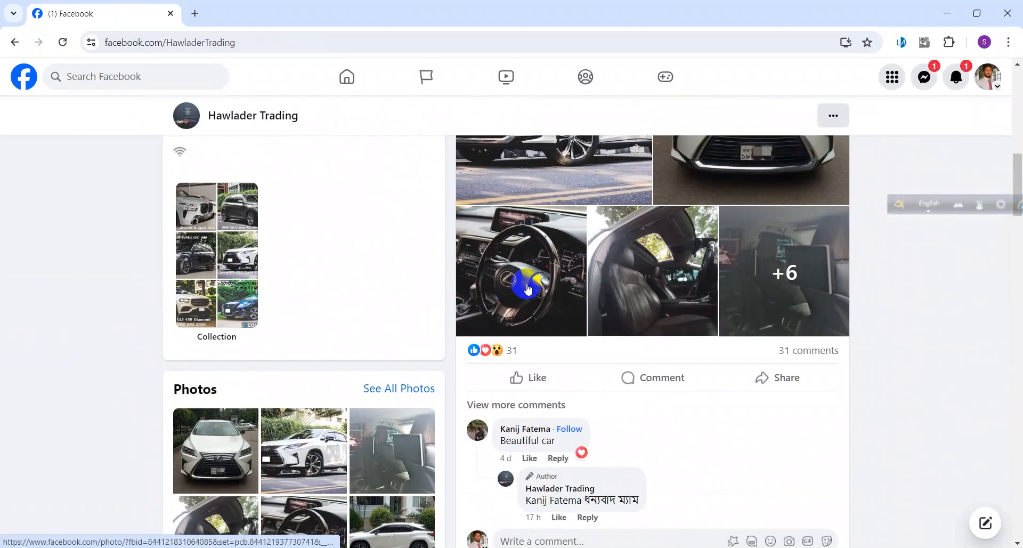
pyautogui.scroll(17, 528, 288)
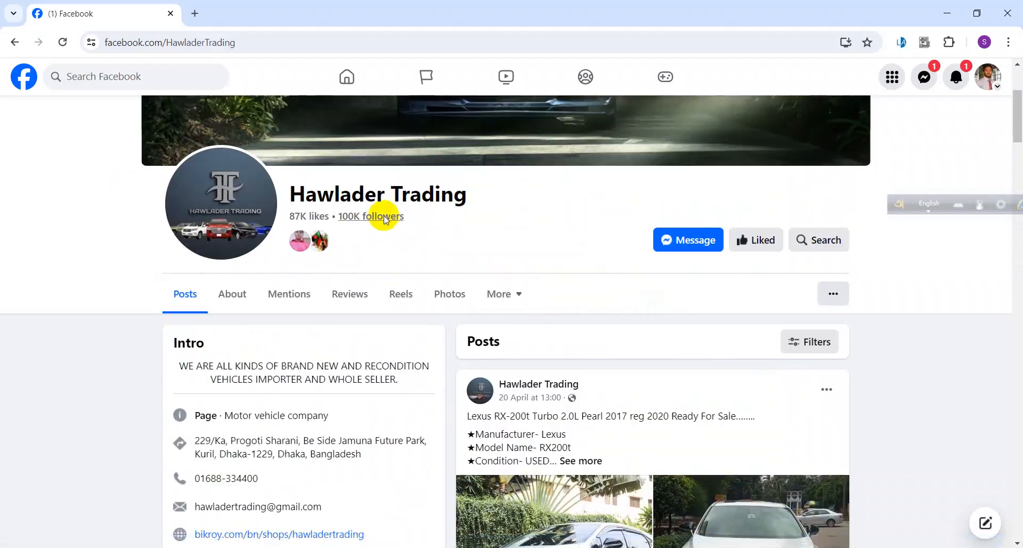
pyautogui.scroll(-4, 471, 256)
pyautogui.scroll(4, 466, 255)
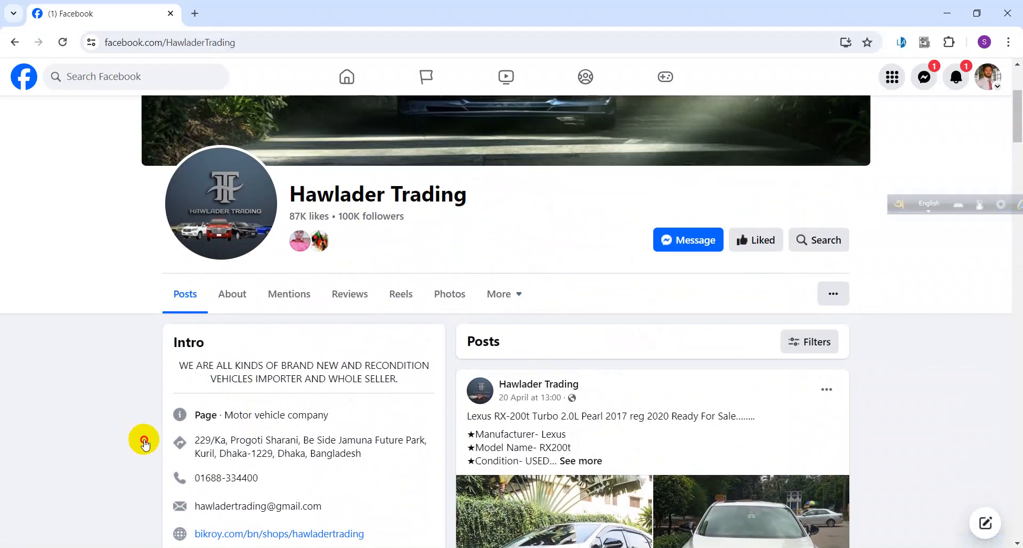
pyautogui.moveTo(142, 439); pyautogui.dragTo(701, 393)
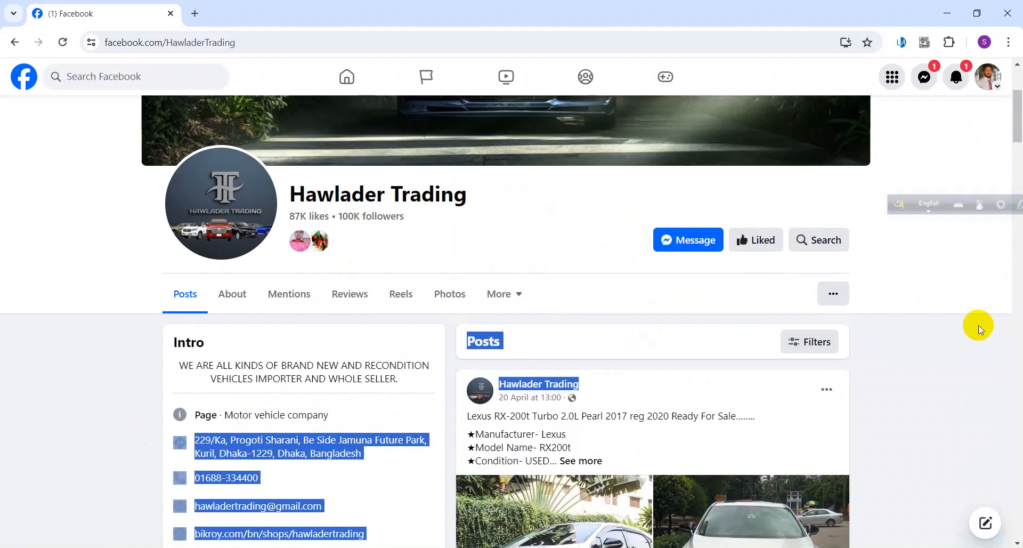
pyautogui.click(721, 331)
# Step: Look through the older Hawlader Trading posts for usable photos of cars for sale
pyautogui.scroll(-3, 576, 364)
pyautogui.scroll(-10, 575, 364)
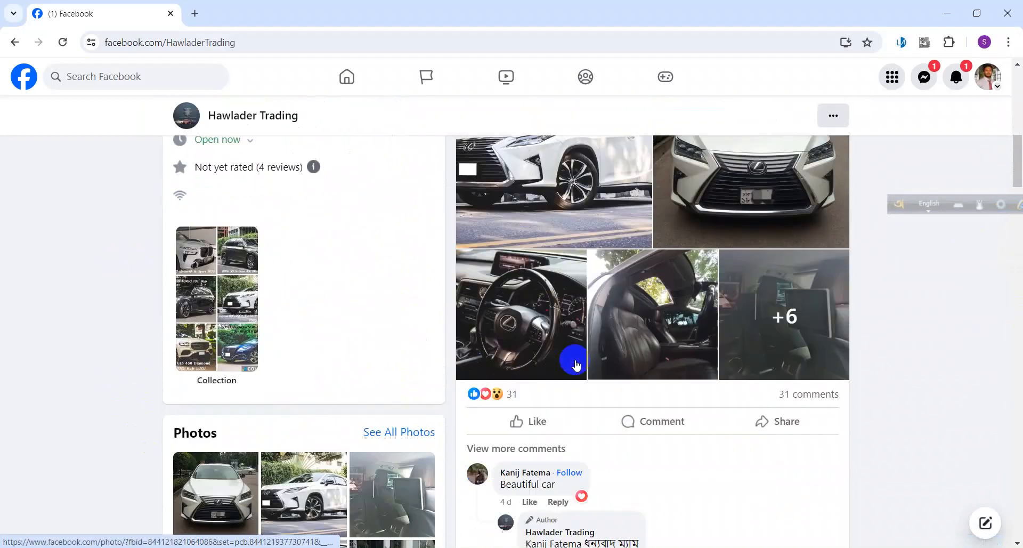
pyautogui.scroll(-3, 576, 365)
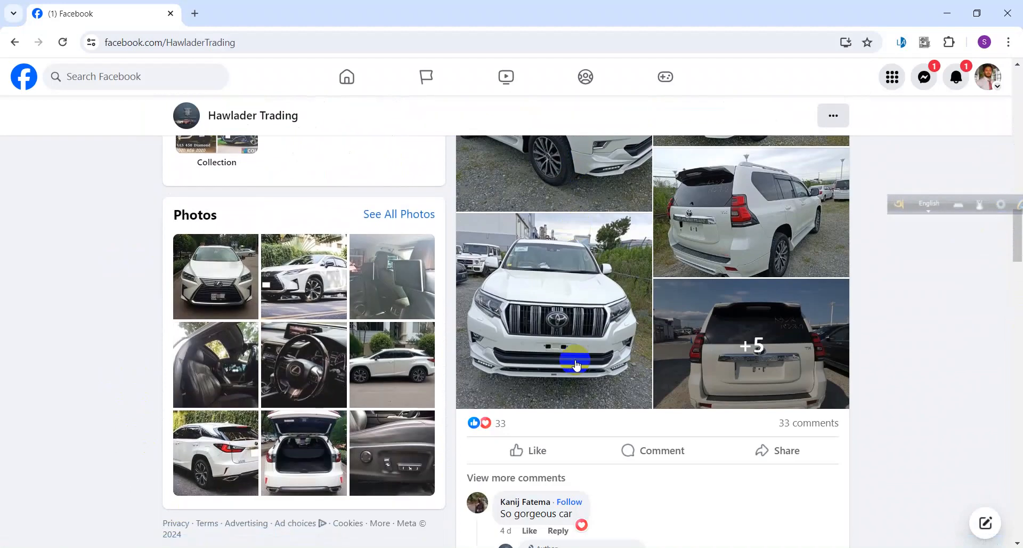
pyautogui.scroll(-5, 576, 366)
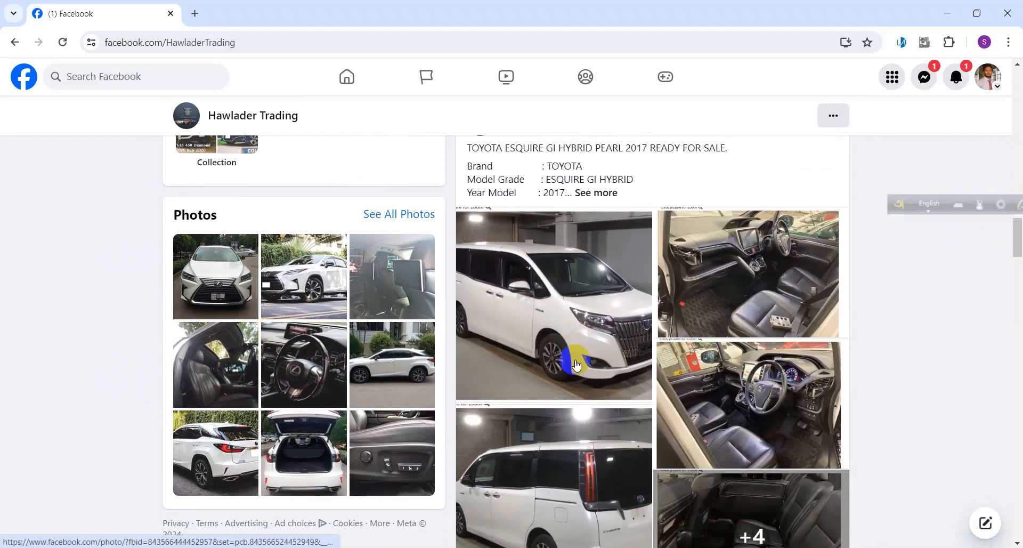
pyautogui.scroll(-4, 576, 365)
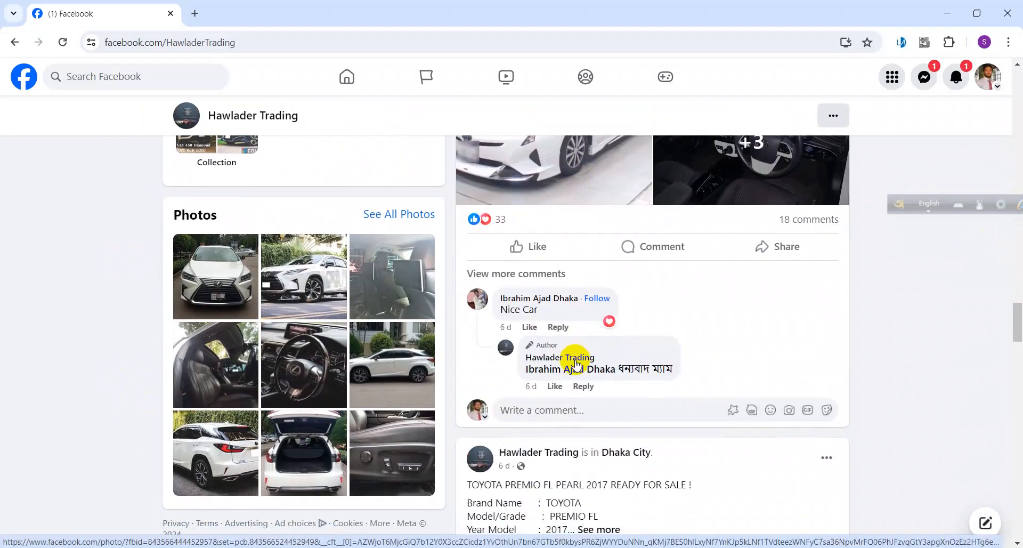
pyautogui.scroll(-10, 576, 366)
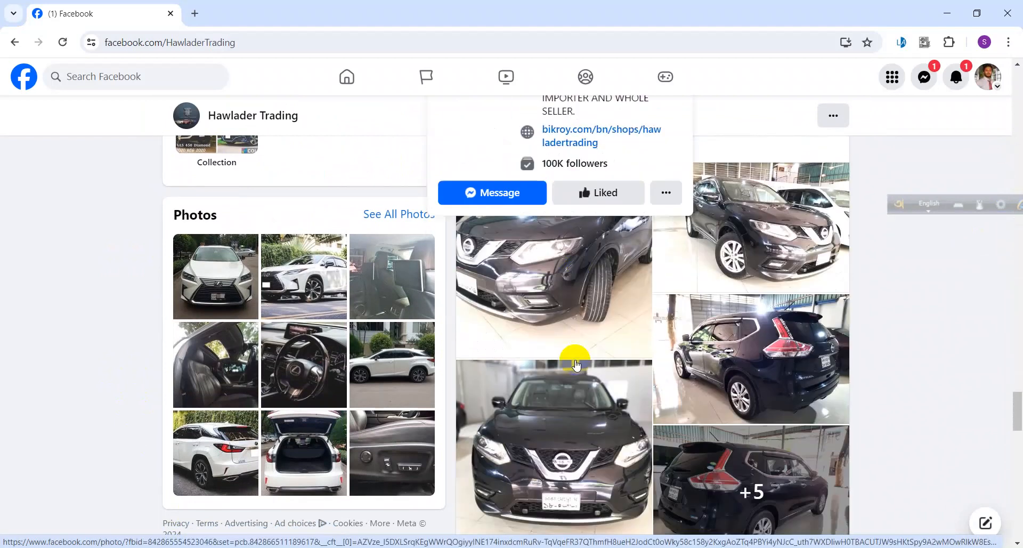
pyautogui.scroll(-1, 597, 378)
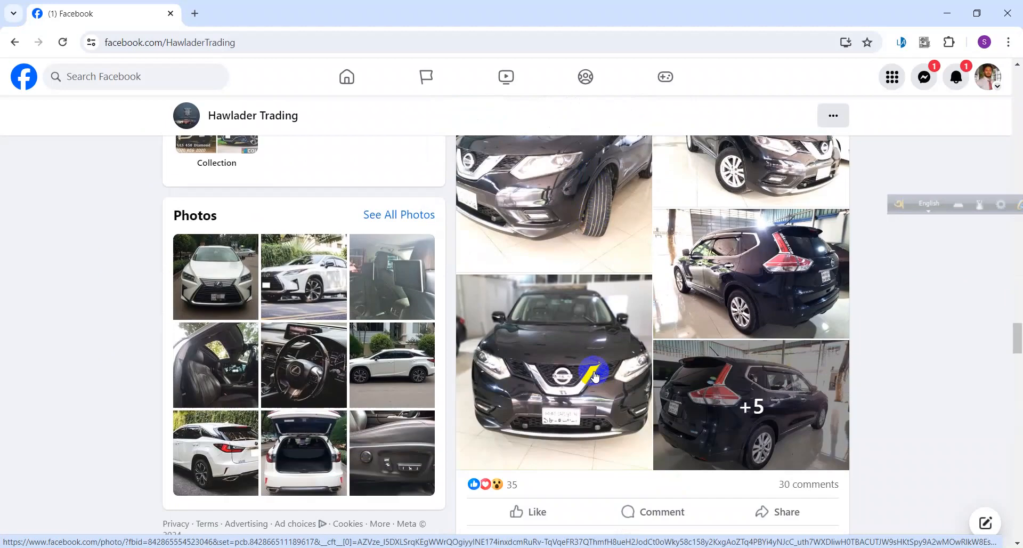
pyautogui.scroll(-12, 678, 389)
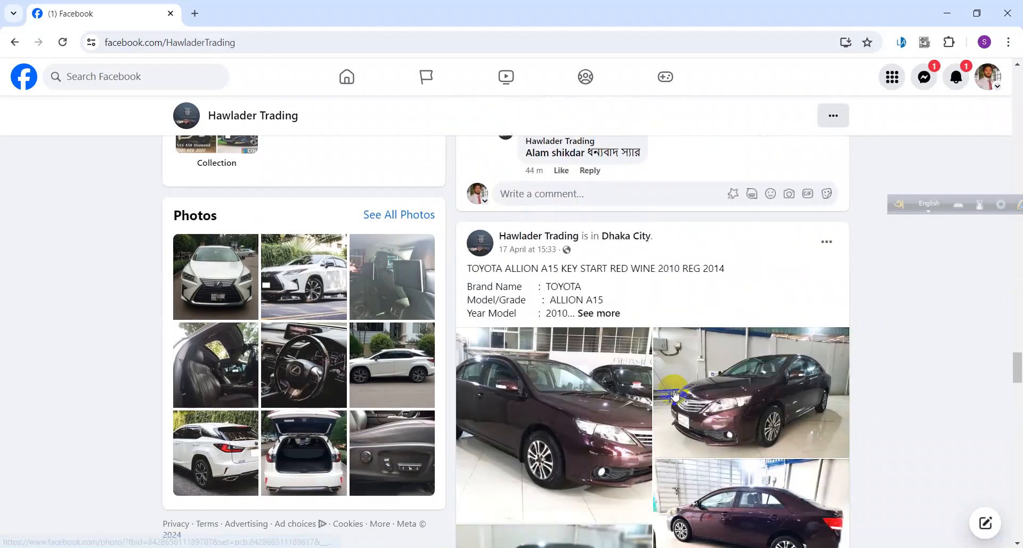
pyautogui.scroll(-6, 673, 393)
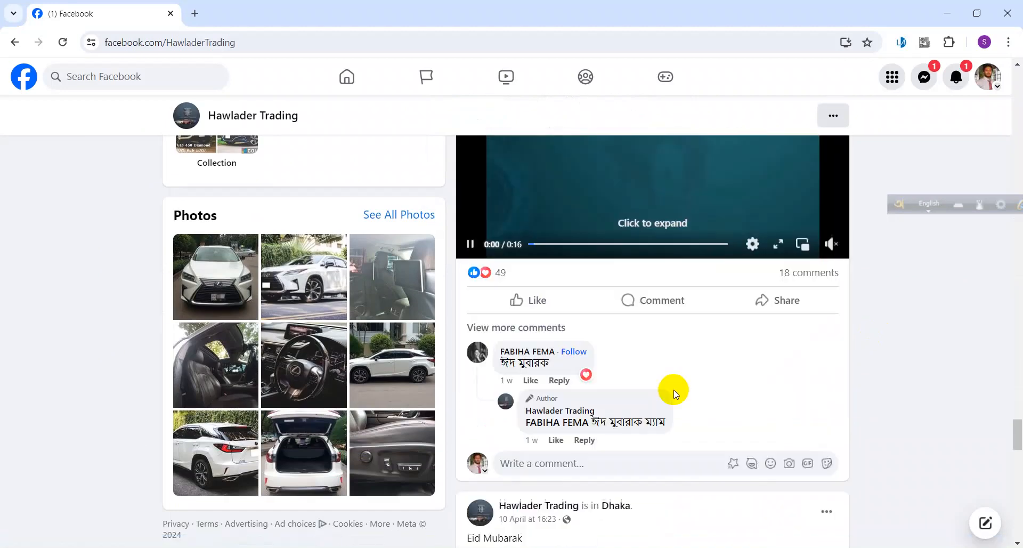
pyautogui.scroll(-5, 675, 394)
pyautogui.scroll(-16, 675, 394)
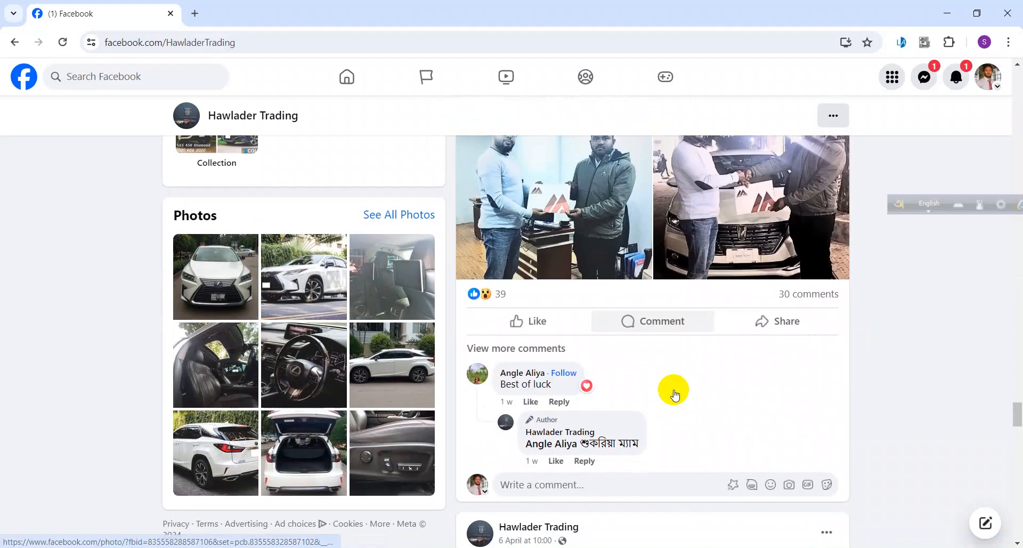
pyautogui.scroll(-10, 675, 394)
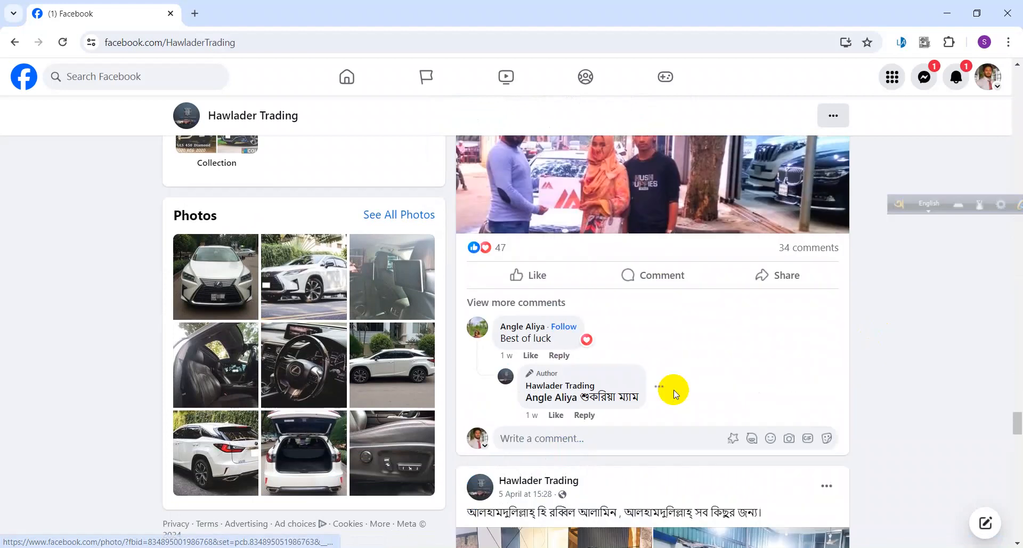
pyautogui.scroll(-15, 674, 395)
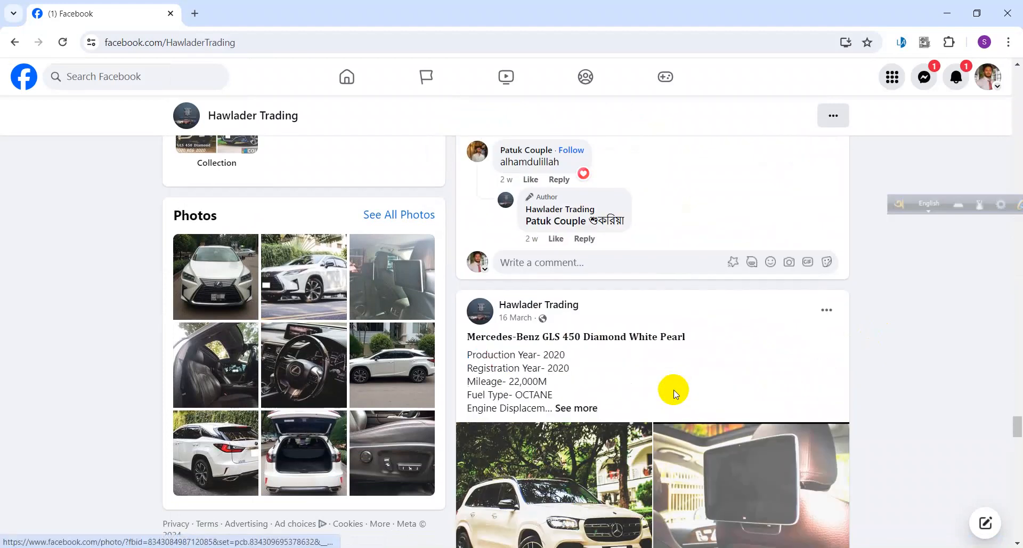
# Step: Examine the Mercedes-Benz GLS 450 post, view its front three-quarter car photo full size and close the photo
pyautogui.scroll(-6, 674, 394)
pyautogui.scroll(4, 675, 395)
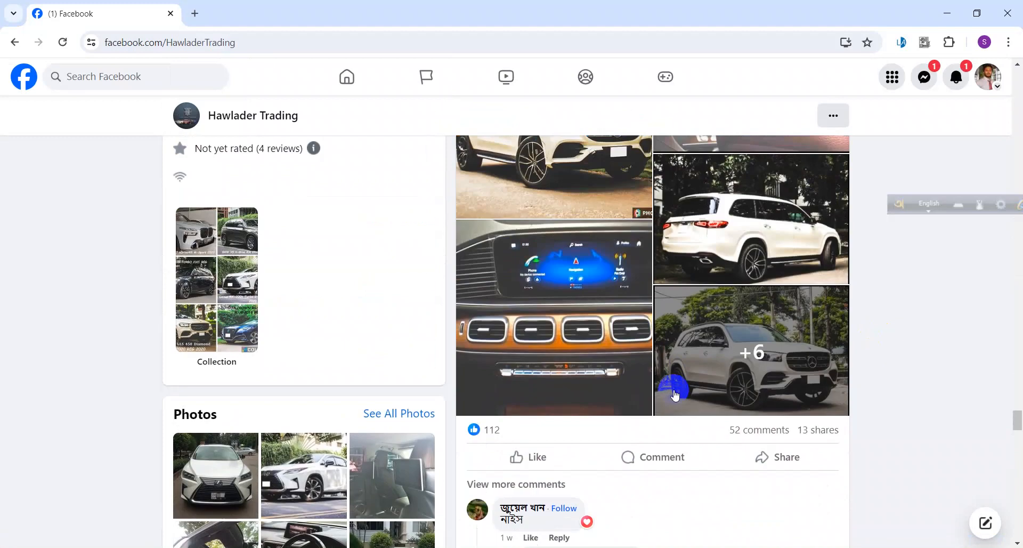
pyautogui.scroll(-9, 674, 394)
pyautogui.scroll(12, 671, 393)
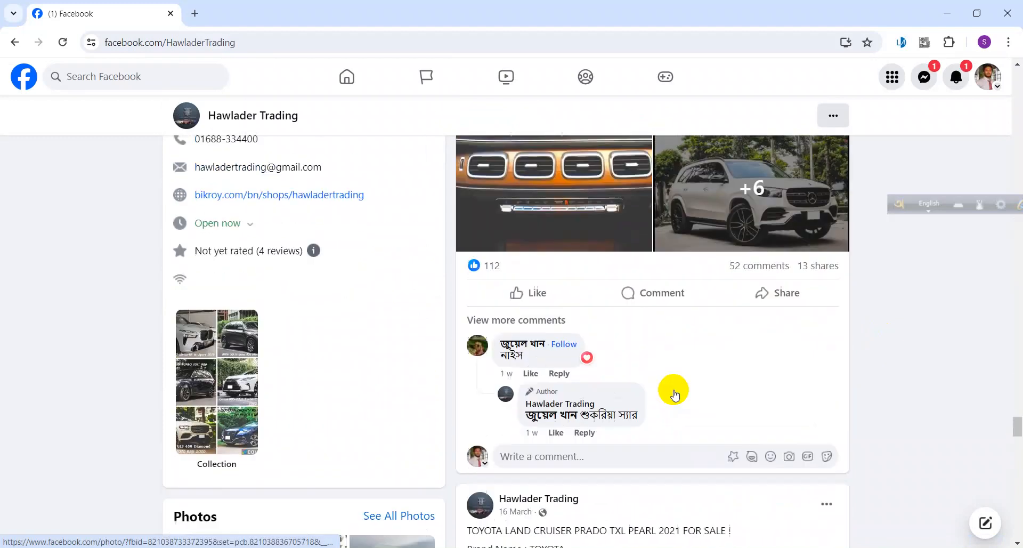
pyautogui.click(542, 314)
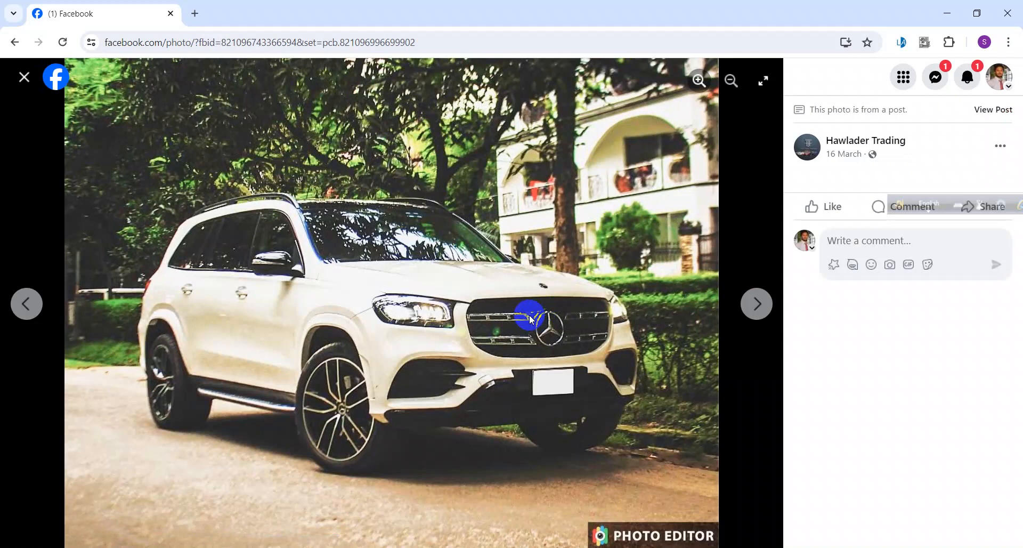
pyautogui.click(24, 77)
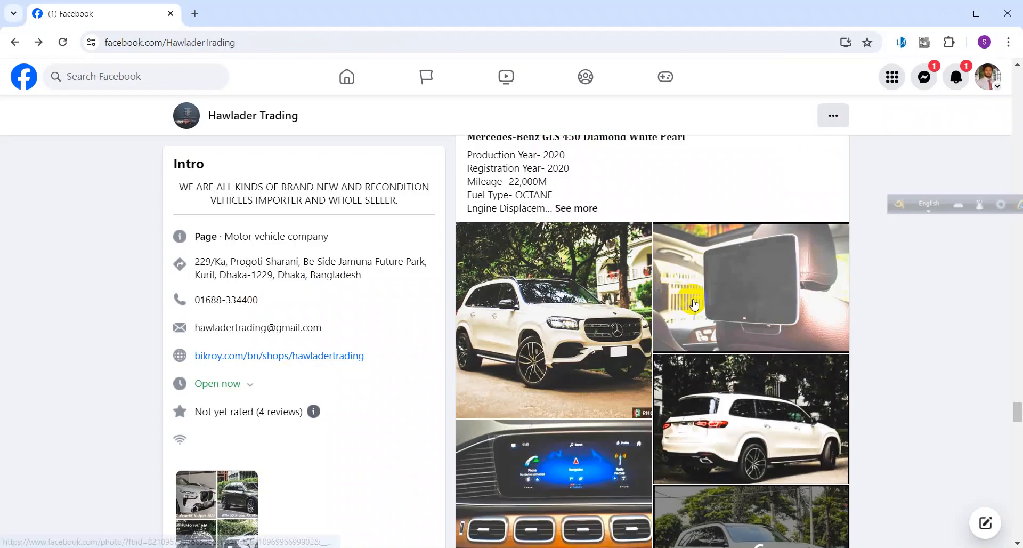
# Step: Copy the first photo of the white Toyota Land Cruiser Prado TXL 2019 from its post and switch to the Canva flyer
pyautogui.scroll(-15, 687, 341)
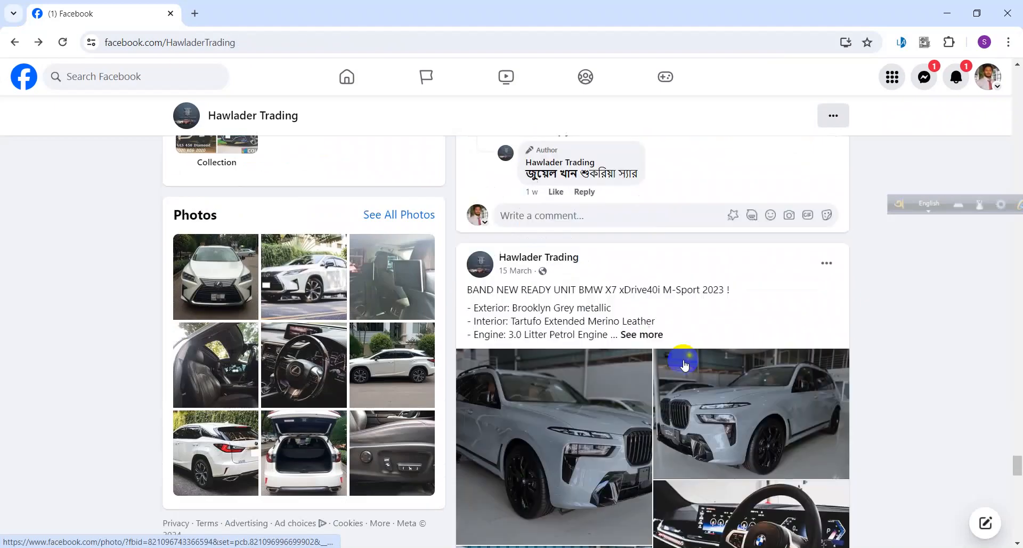
pyautogui.scroll(-20, 684, 365)
pyautogui.scroll(4, 683, 352)
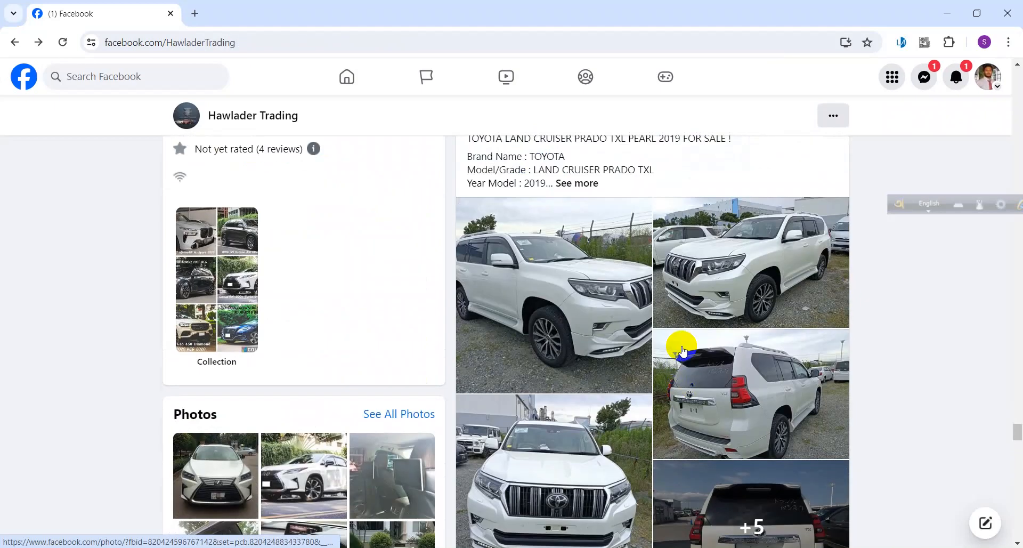
pyautogui.click(557, 282)
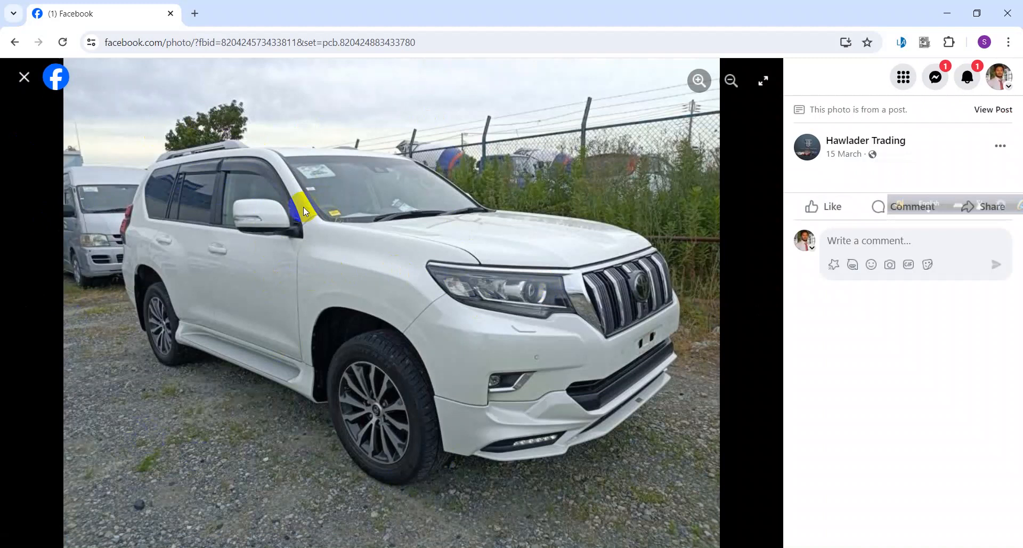
pyautogui.rightClick(378, 290)
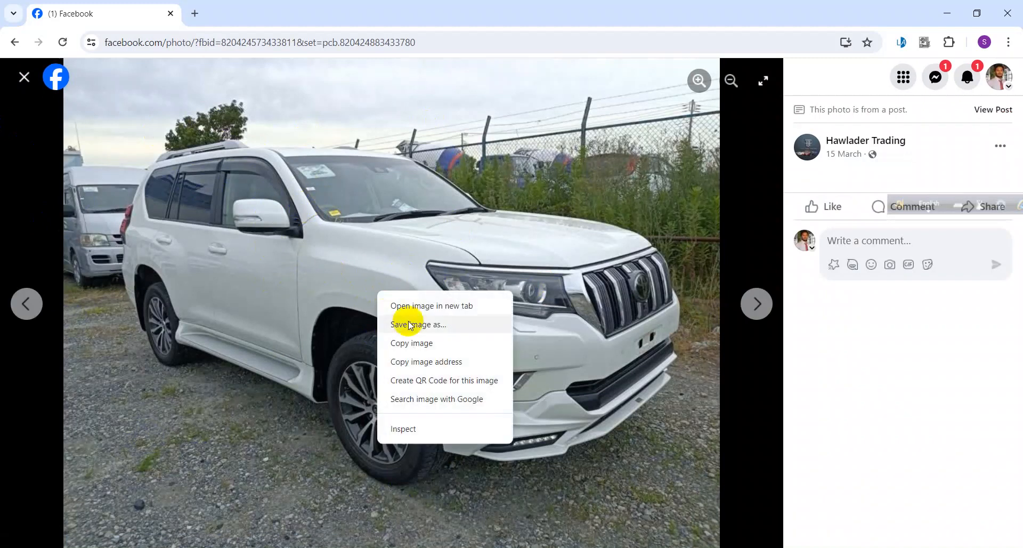
pyautogui.click(409, 345)
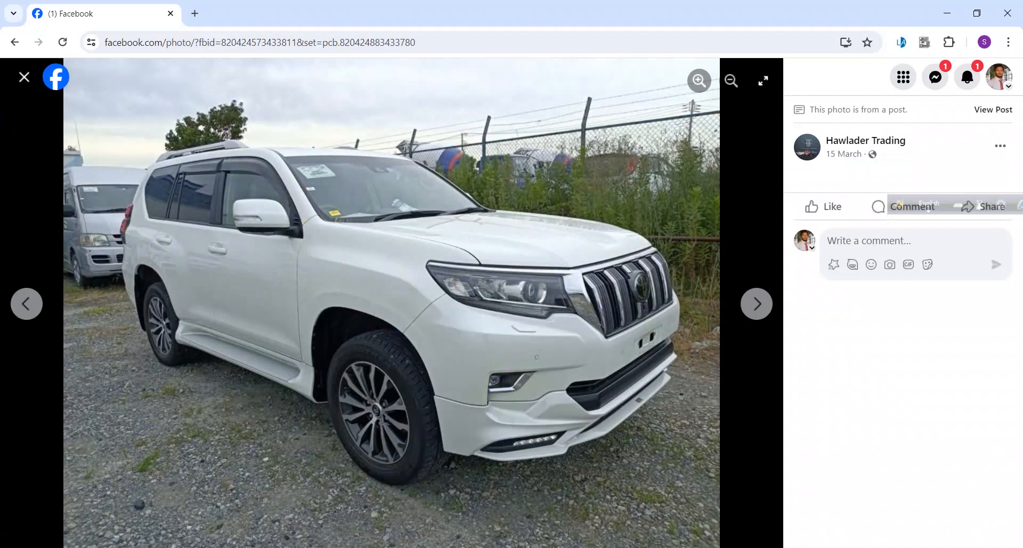
pyautogui.hotkey('alt', 'Tab')
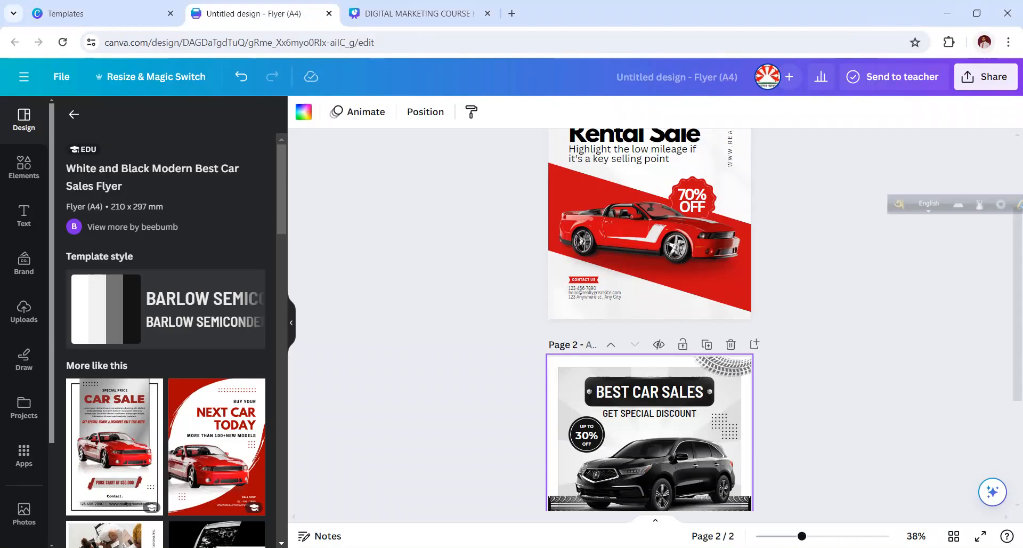
# Step: Compare the red rental sale flyer on page 1 with the black and white Best Car Sales flyer on page 2
pyautogui.scroll(-2, 578, 399)
pyautogui.scroll(-3, 579, 400)
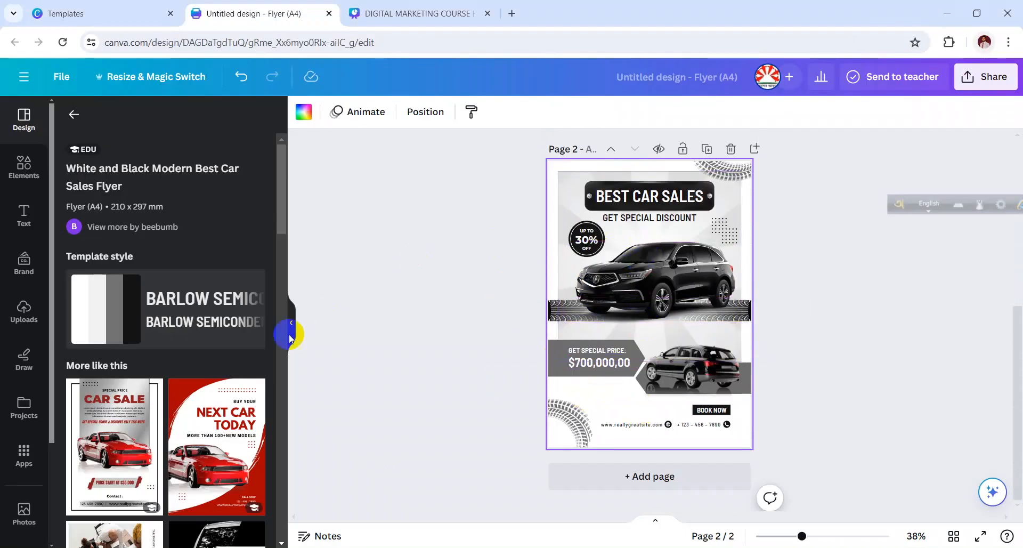
pyautogui.scroll(3, 545, 383)
pyautogui.scroll(4, 554, 352)
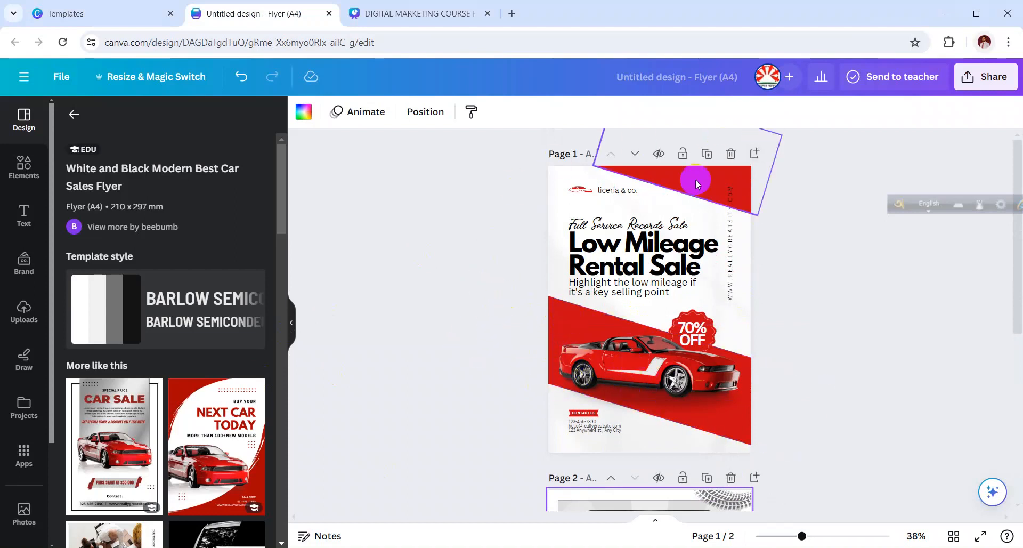
pyautogui.scroll(-5, 686, 289)
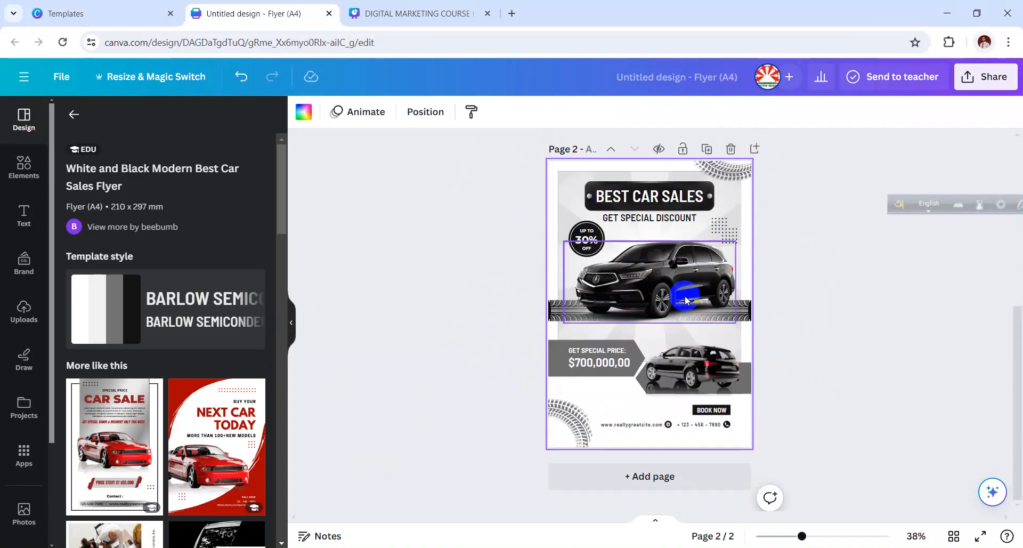
# Step: Look through the templates similar to the Best Car Sales flyer and return to browse the car sale template results
pyautogui.scroll(-3, 276, 433)
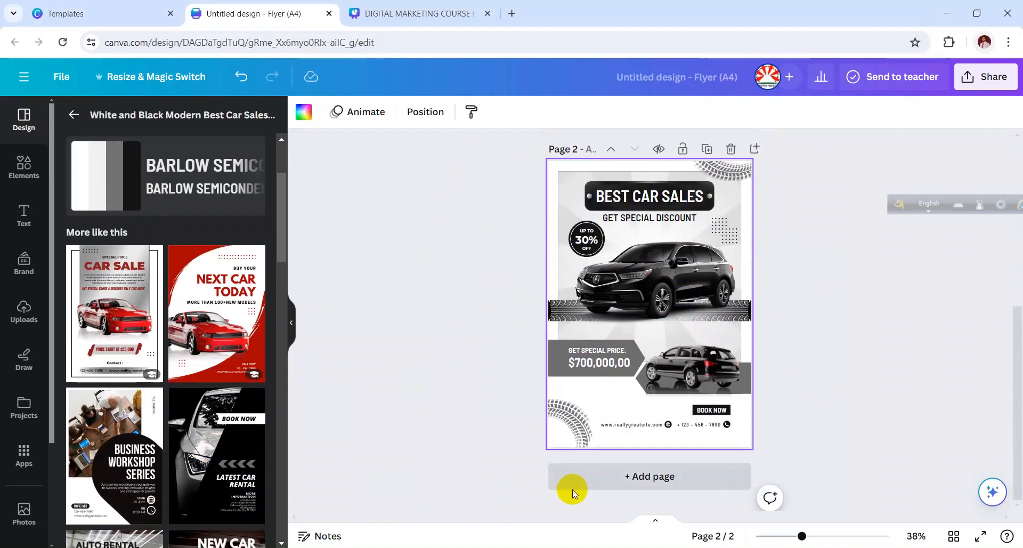
pyautogui.scroll(1, 624, 454)
pyautogui.scroll(-3, 134, 376)
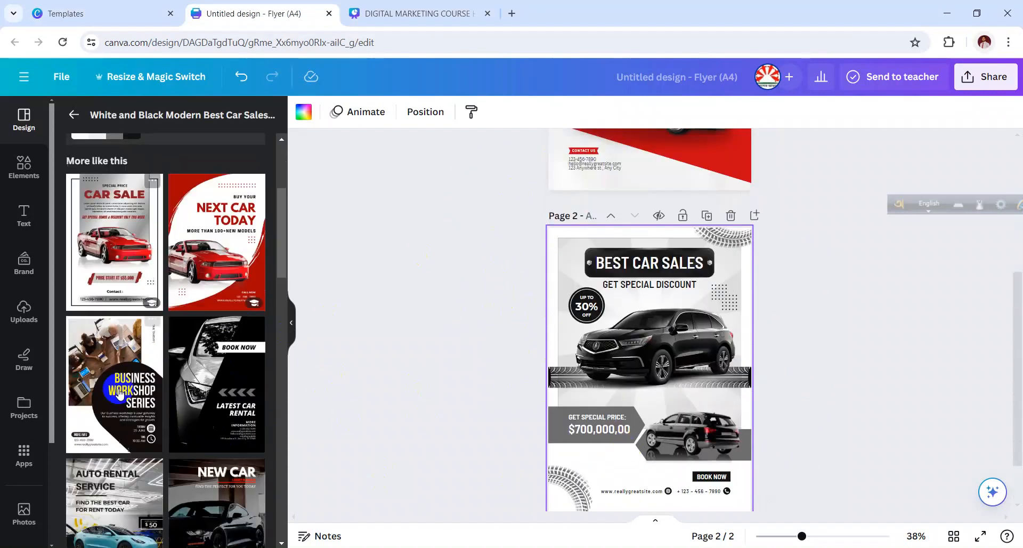
pyautogui.scroll(-3, 209, 418)
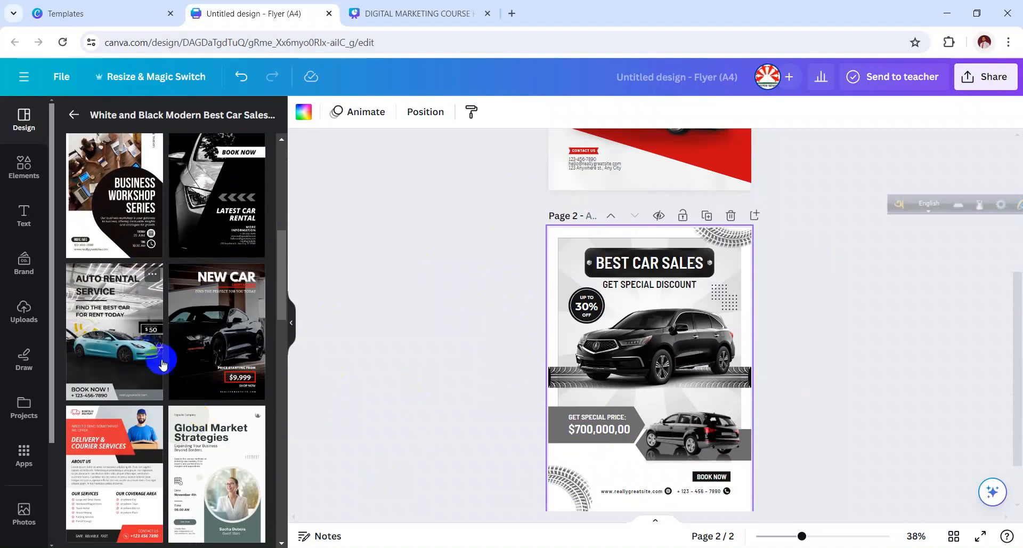
pyautogui.moveTo(156, 361)
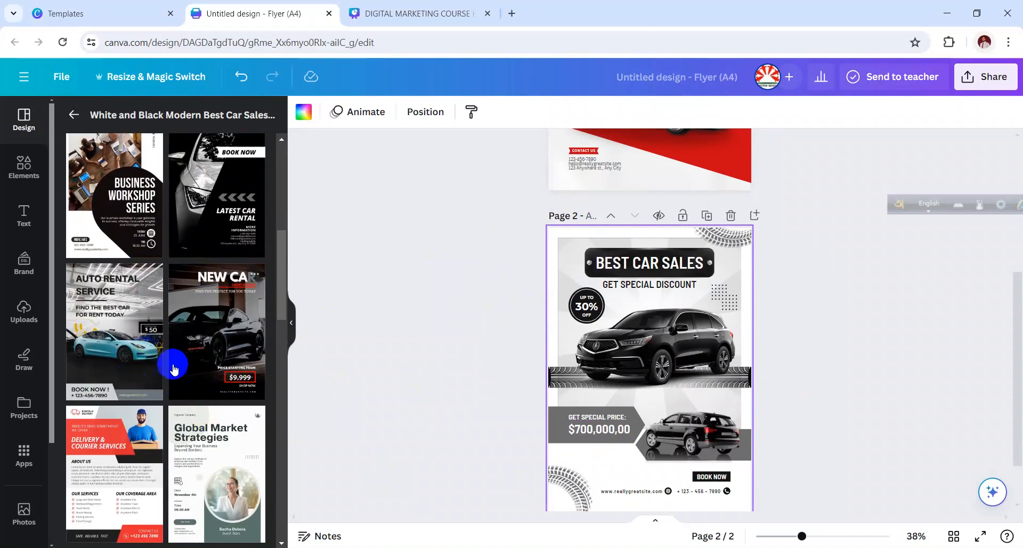
pyautogui.scroll(-6, 155, 359)
pyautogui.scroll(12, 134, 320)
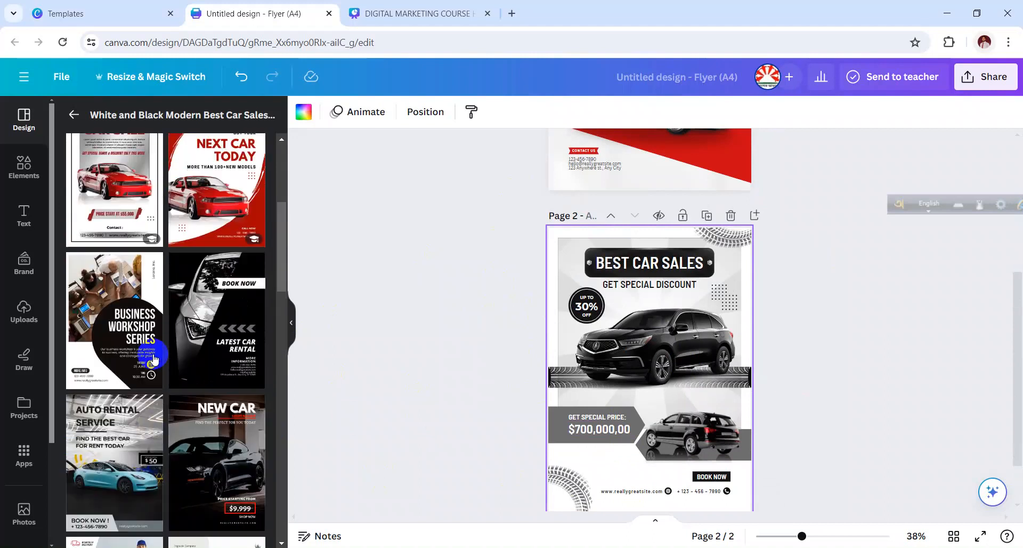
pyautogui.click(69, 117)
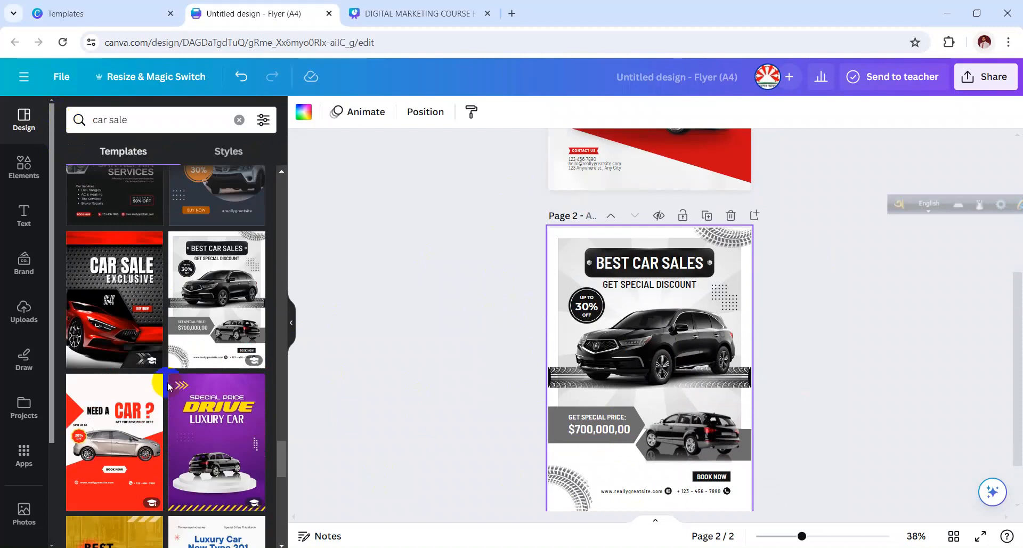
pyautogui.scroll(-5, 167, 384)
pyautogui.scroll(-3, 167, 388)
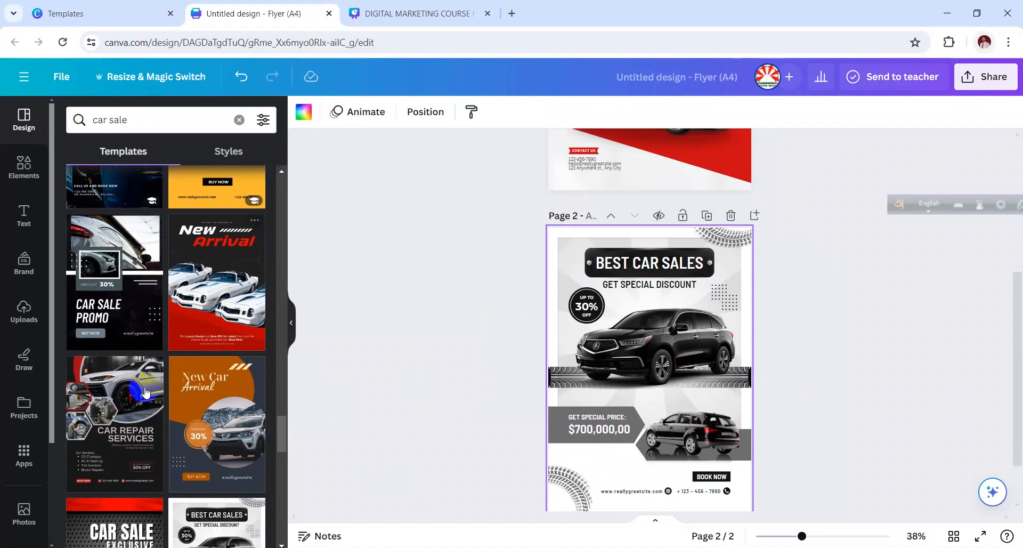
pyautogui.scroll(-3, 138, 426)
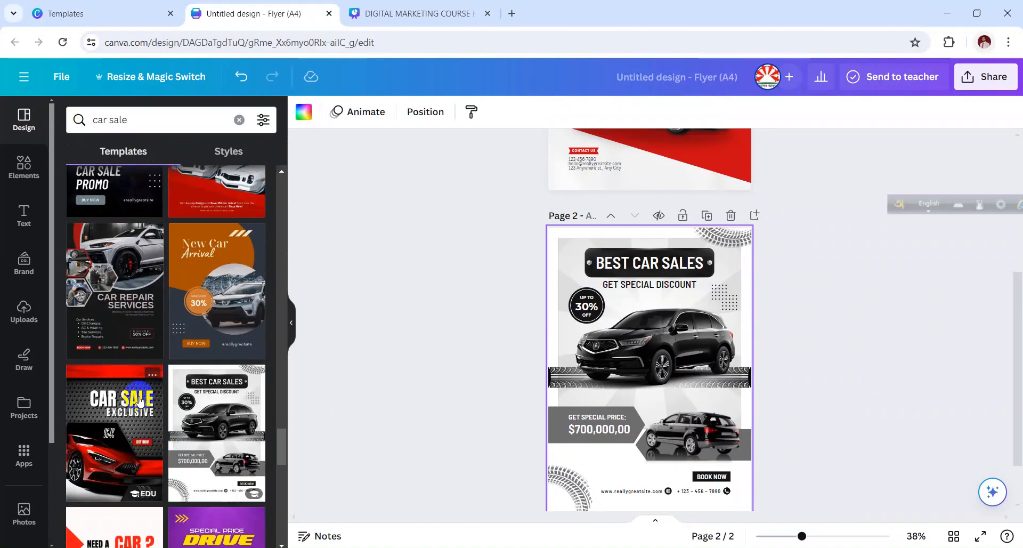
pyautogui.scroll(-3, 155, 413)
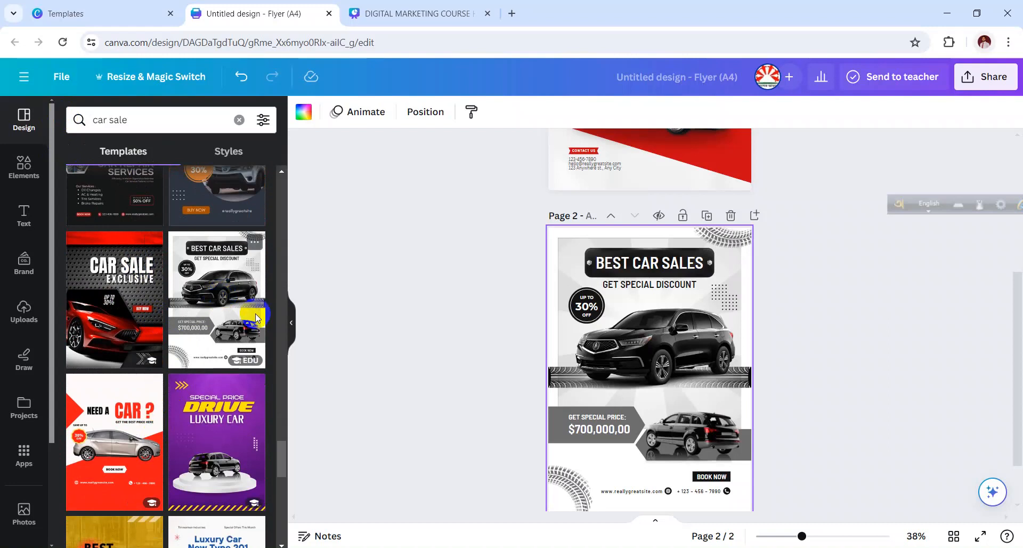
# Step: Replace the large black car on page 2 with the copied white Land Cruiser Prado photo, positioned below the discount heading
pyautogui.scroll(-2, 532, 389)
pyautogui.click(635, 290)
pyautogui.click(657, 281)
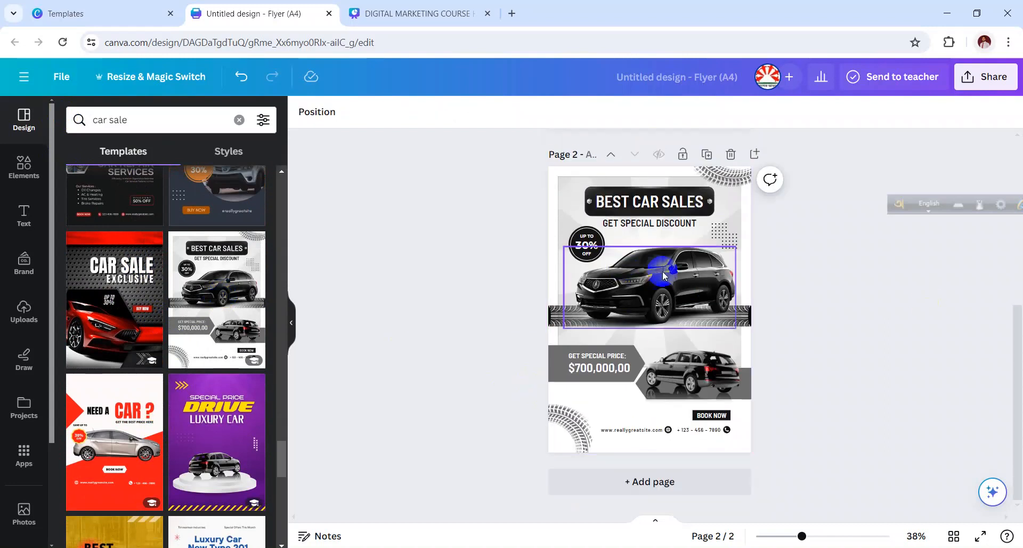
pyautogui.press('Delete')
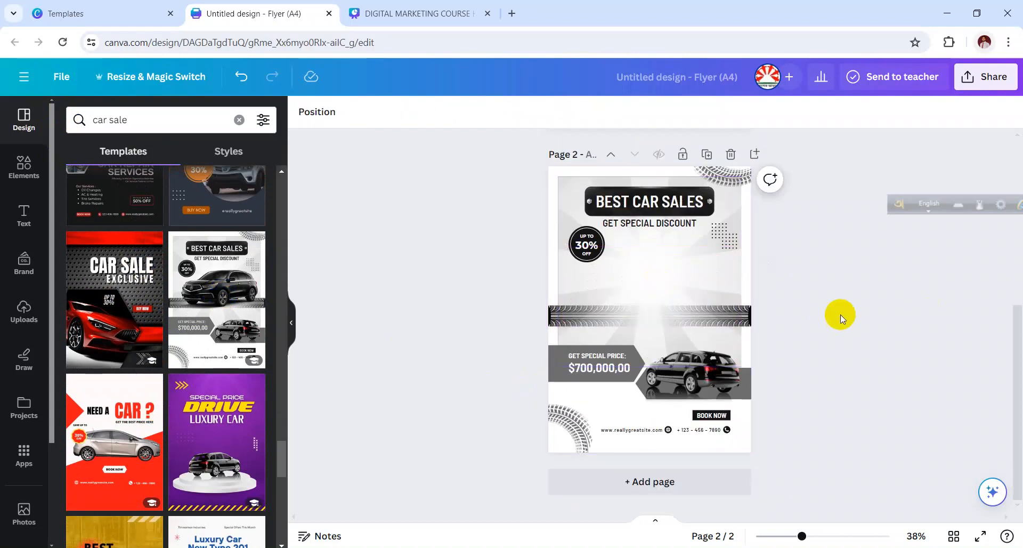
pyautogui.hotkey('ctrl', 'v')
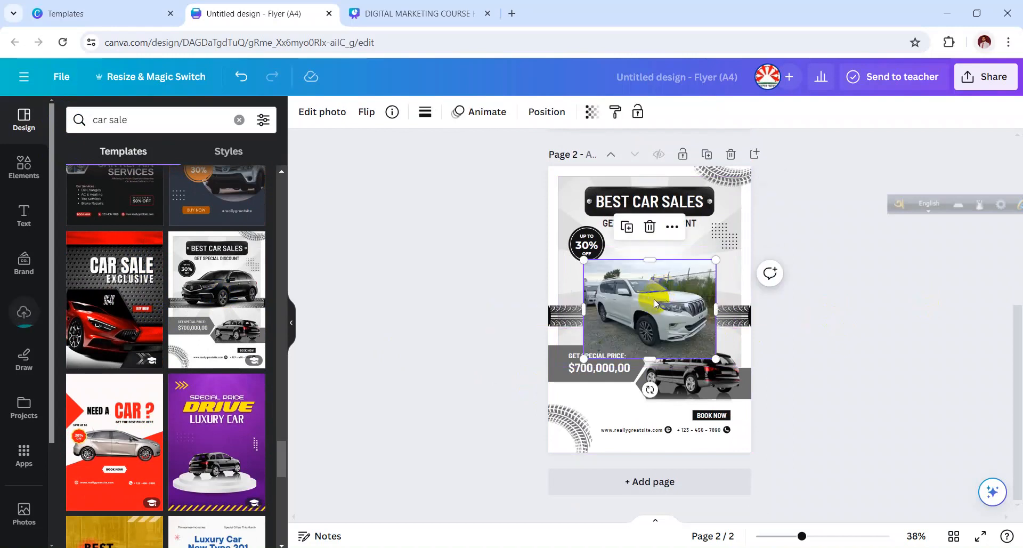
pyautogui.click(650, 272)
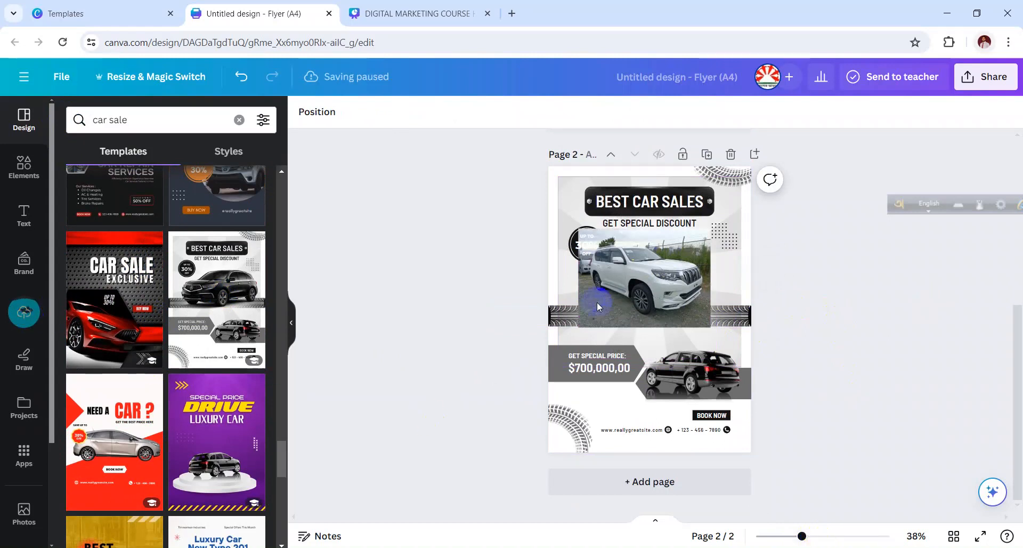
# Step: Remove the white Land Cruiser photo's background with BG Remover and place the cutout beside the 30% off badge
pyautogui.scroll(3, 597, 302)
pyautogui.scroll(1, 919, 338)
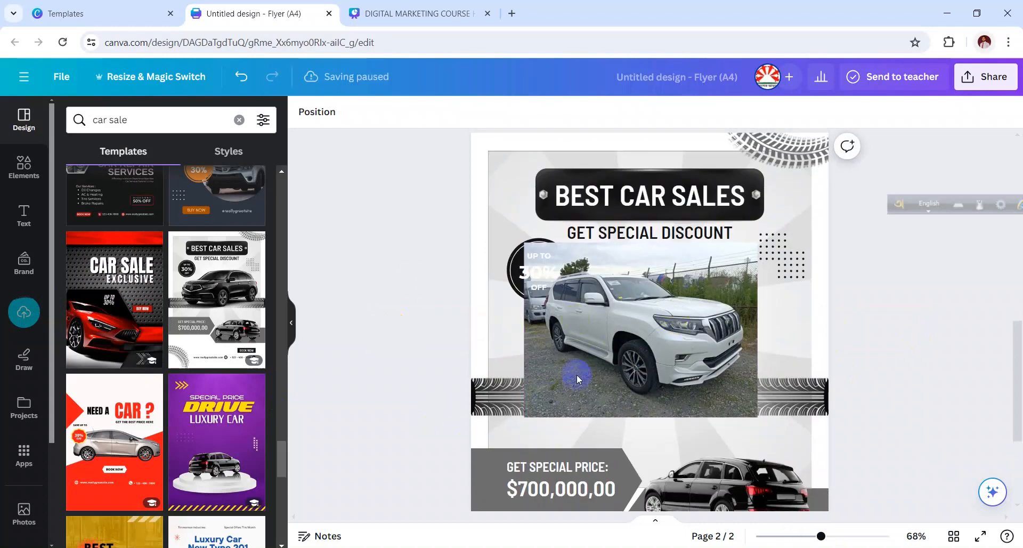
pyautogui.click(597, 366)
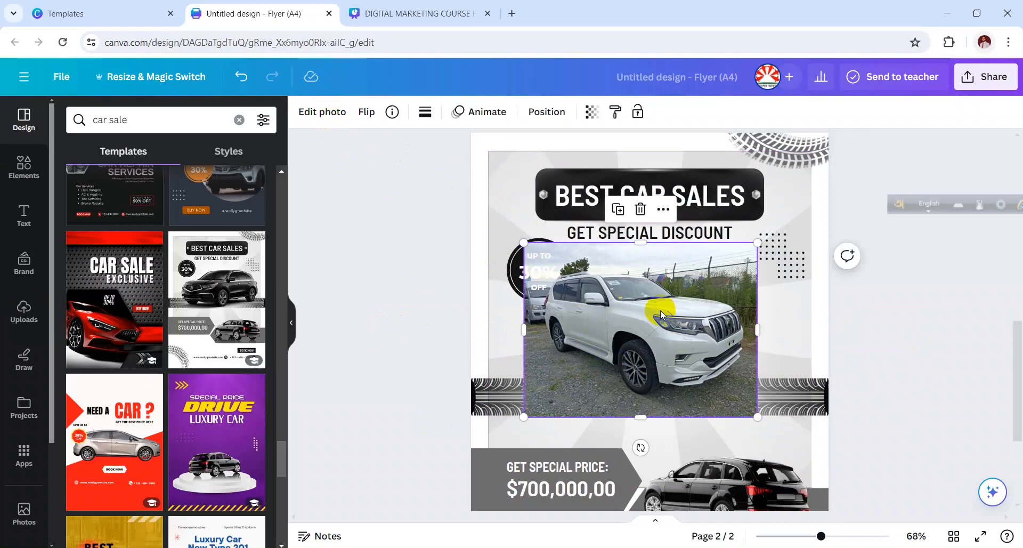
pyautogui.click(316, 119)
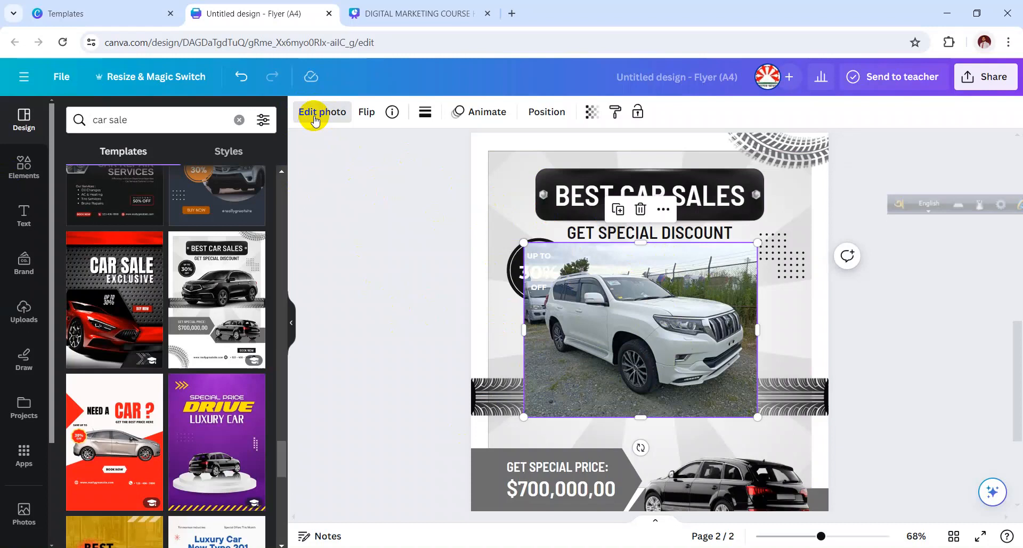
pyautogui.click(315, 119)
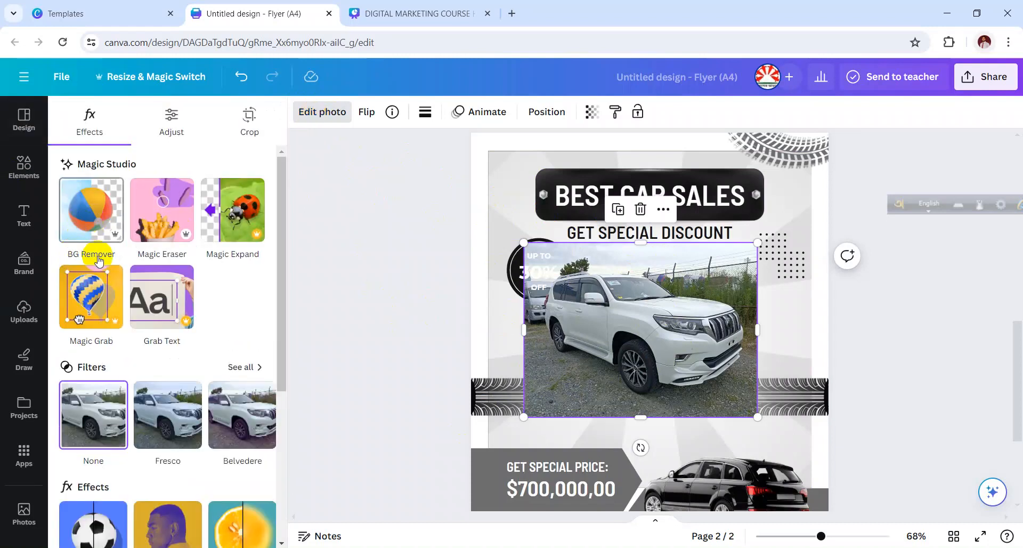
pyautogui.click(103, 219)
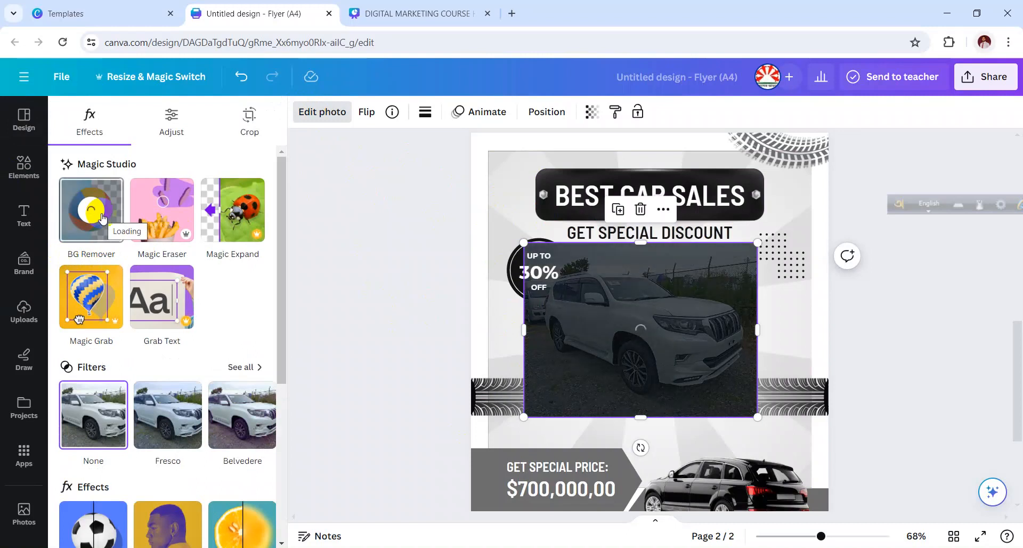
pyautogui.moveTo(555, 345); pyautogui.dragTo(670, 325)
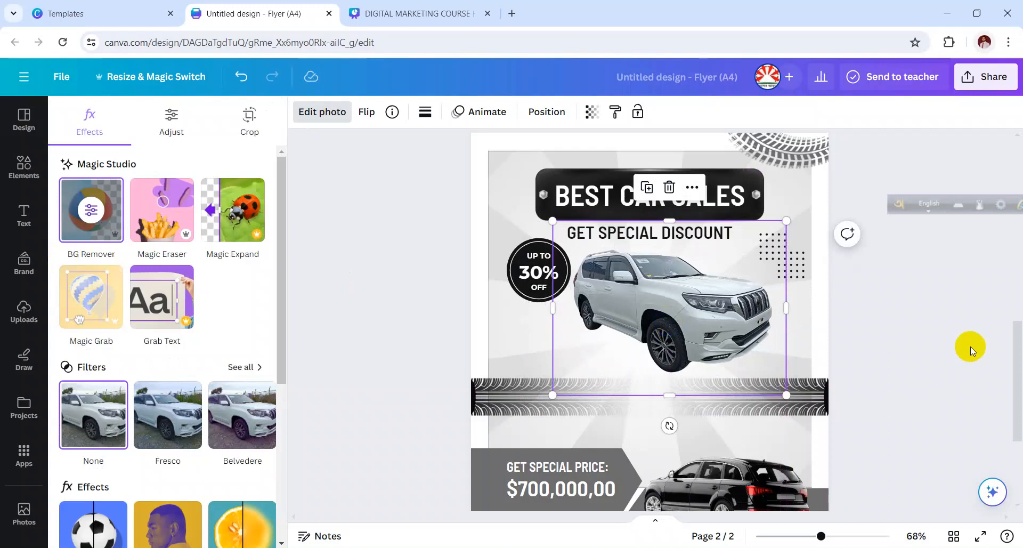
pyautogui.click(866, 253)
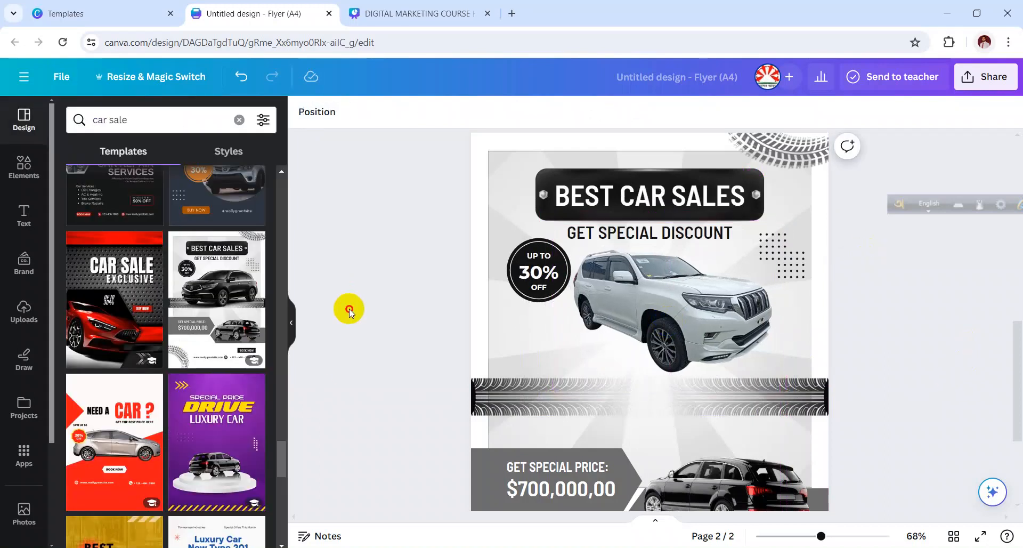
pyautogui.click(653, 302)
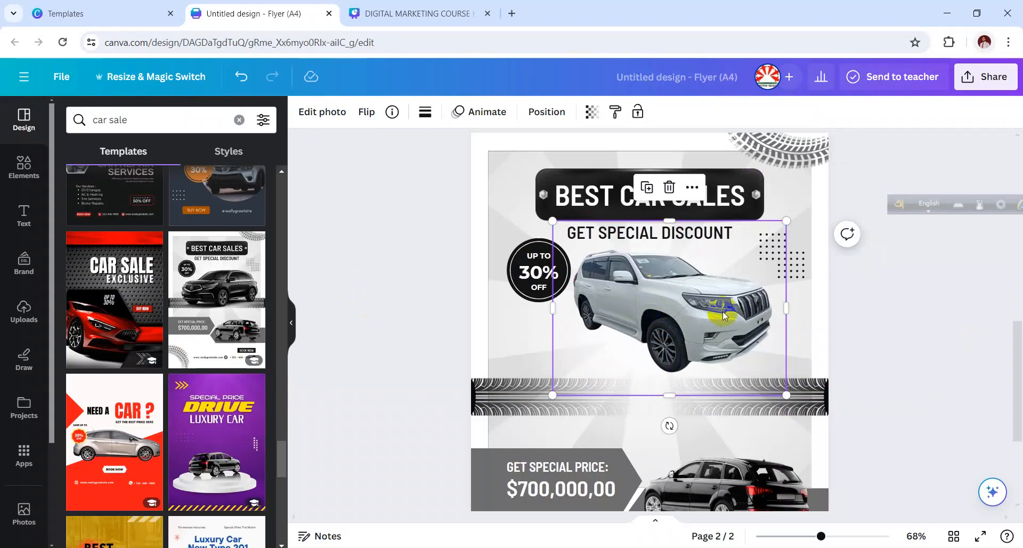
pyautogui.click(861, 316)
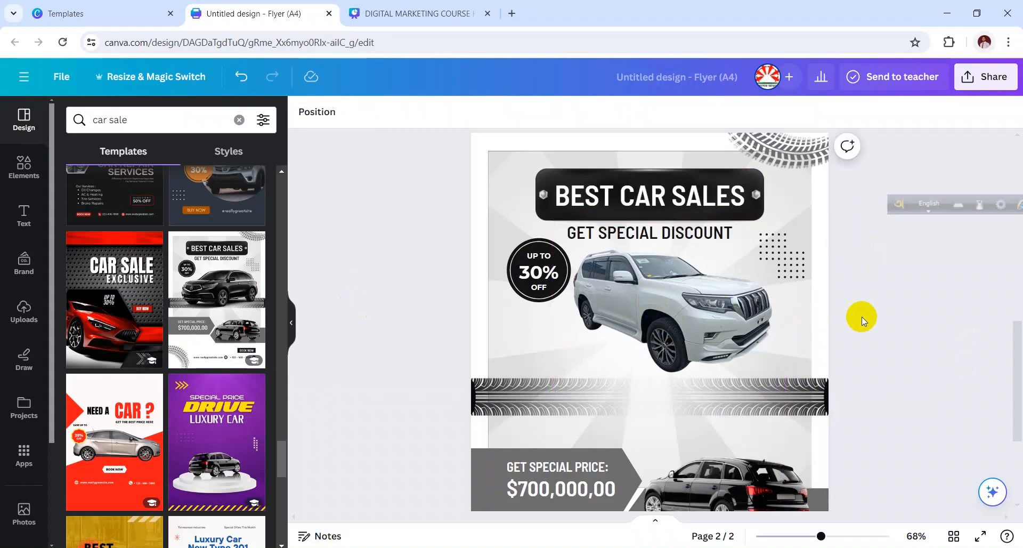
# Step: Open the Background Remover brushes for the white car cutout and try the Erase brush on the empty background
pyautogui.click(670, 299)
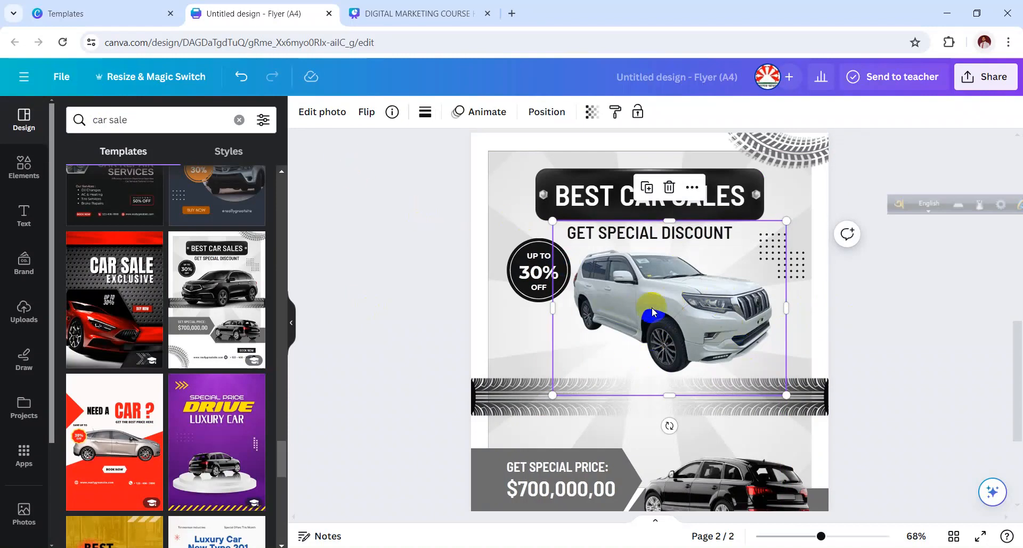
pyautogui.click(328, 118)
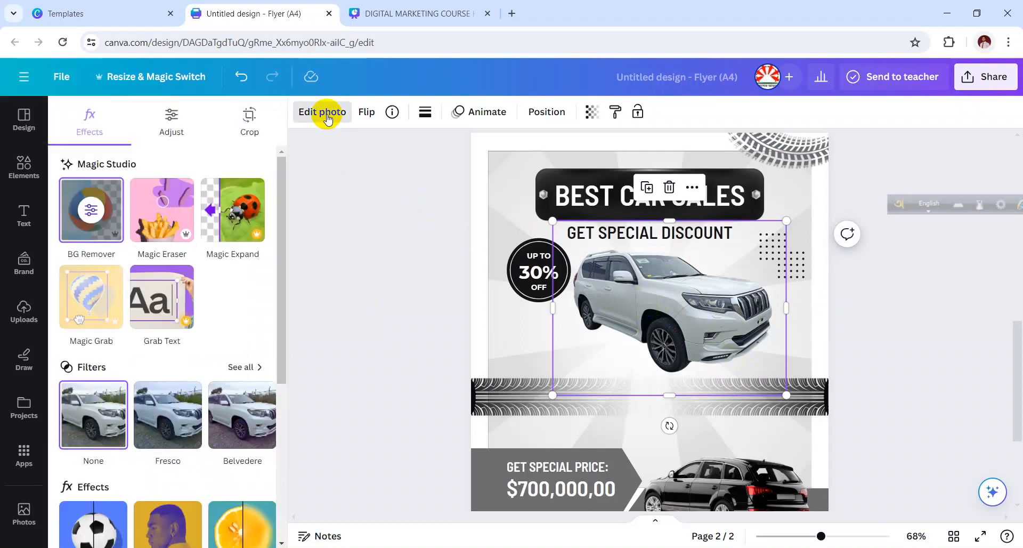
pyautogui.click(88, 216)
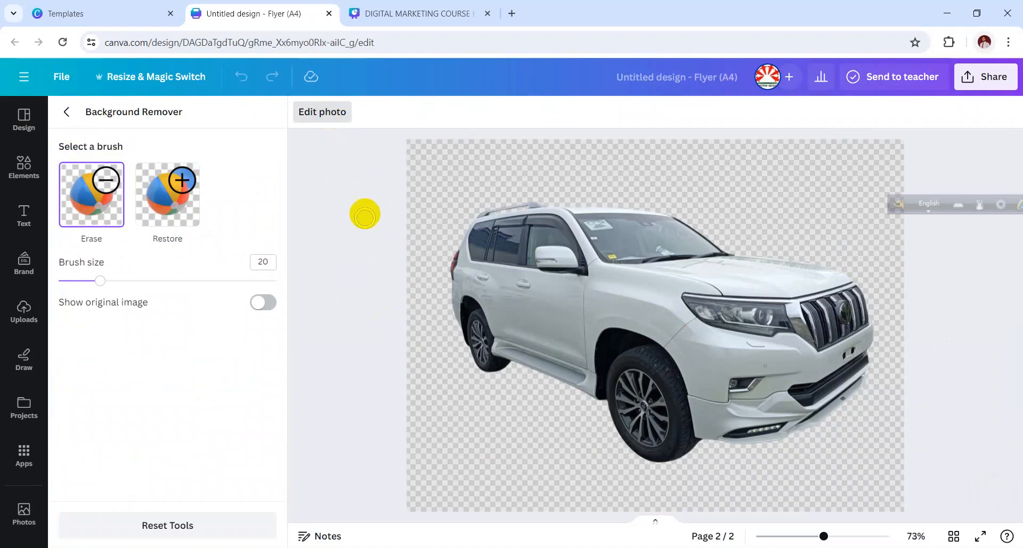
pyautogui.click(428, 162)
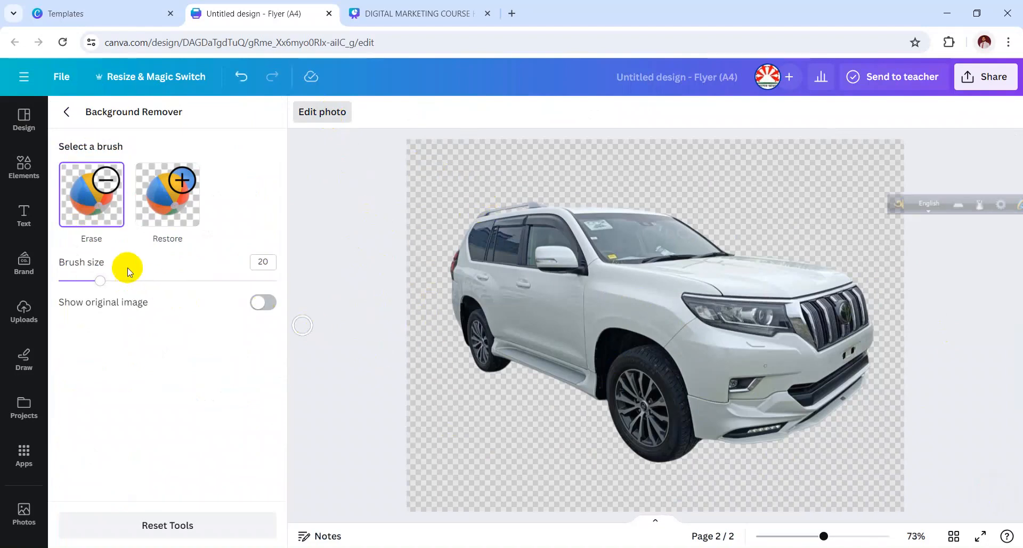
# Step: Try the Restore brush at size 20 on the background above the car, undo the last restored stroke and leave the Background Remover
pyautogui.click(171, 205)
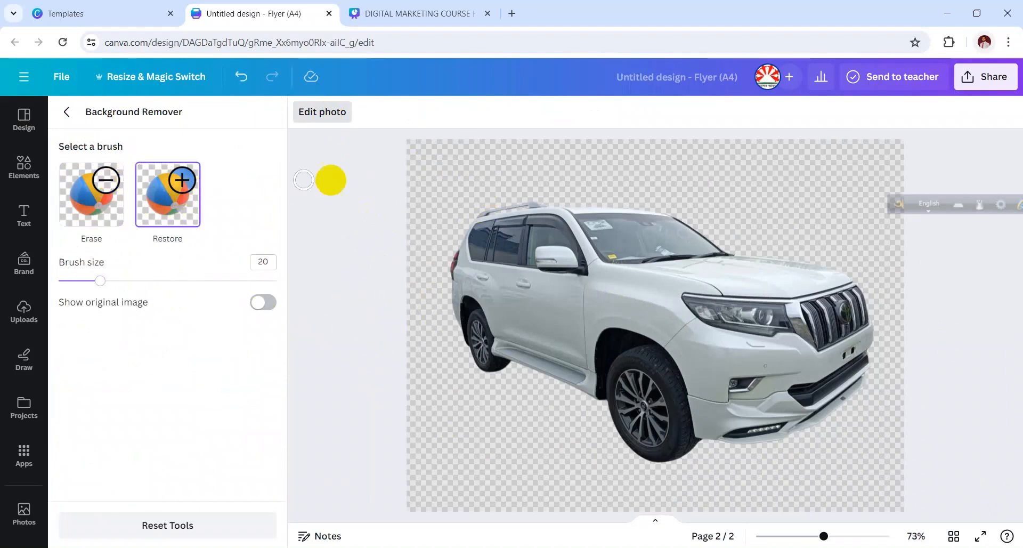
pyautogui.click(608, 169)
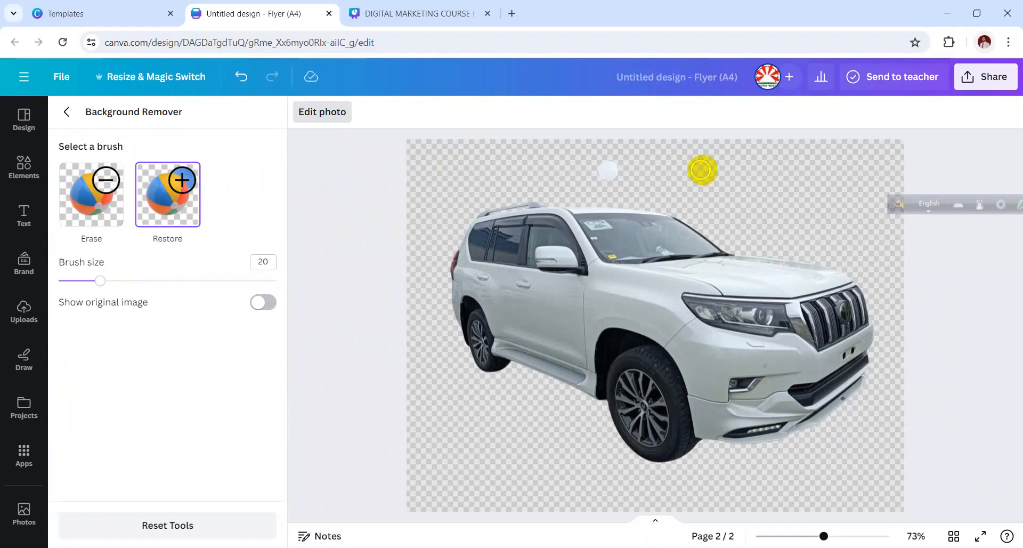
pyautogui.click(705, 169)
pyautogui.click(731, 174)
pyautogui.click(751, 181)
pyautogui.click(772, 188)
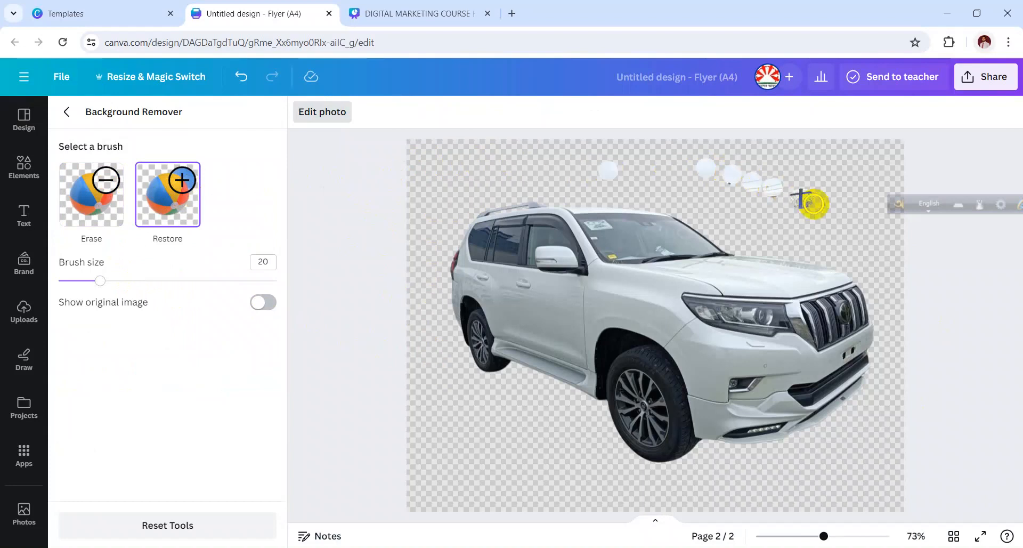
pyautogui.moveTo(814, 201)
pyautogui.mouseDown()
pyautogui.moveTo(689, 160)
pyautogui.moveTo(785, 176)
pyautogui.mouseUp()
pyautogui.click(242, 78)
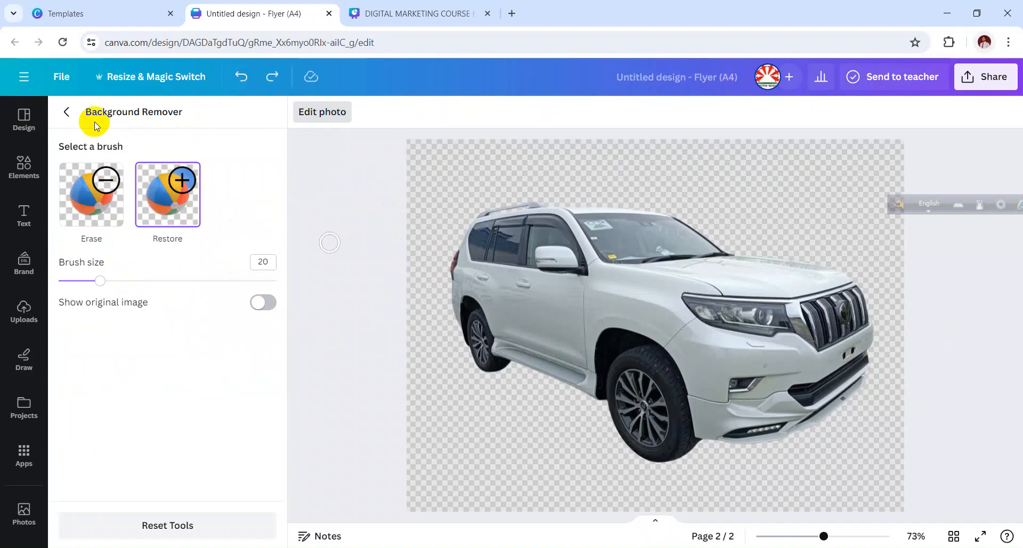
pyautogui.click(69, 113)
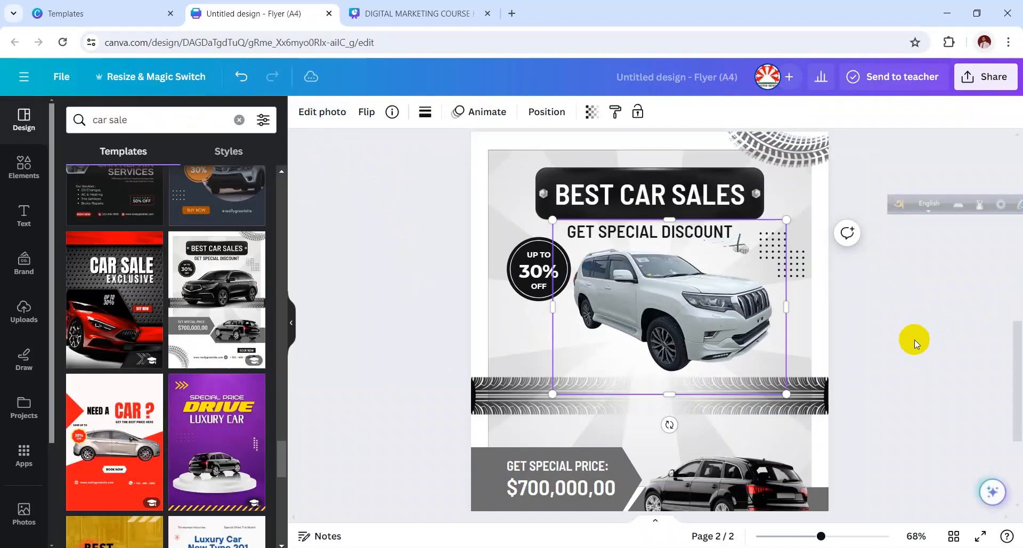
pyautogui.scroll(-1, 915, 340)
pyautogui.scroll(-2, 913, 347)
pyautogui.scroll(2, 913, 348)
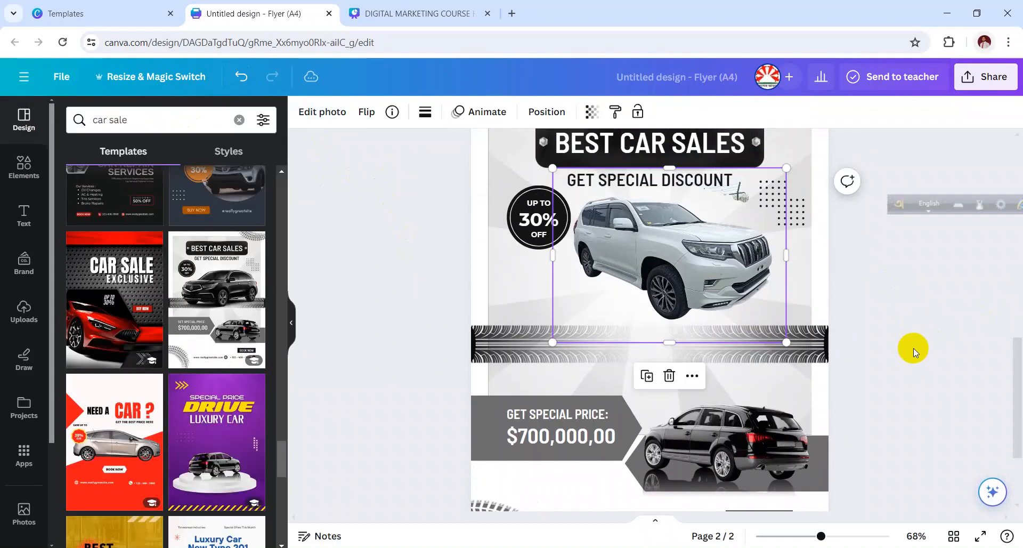
# Step: Delete the small black car beside the special price banner on page 2
pyautogui.scroll(-1, 914, 347)
pyautogui.click(709, 392)
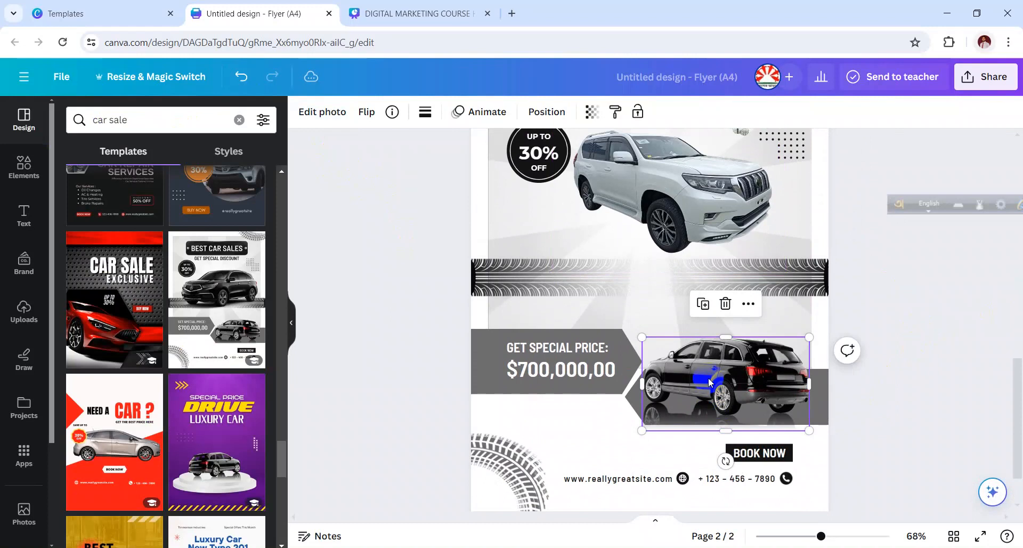
pyautogui.press('Delete')
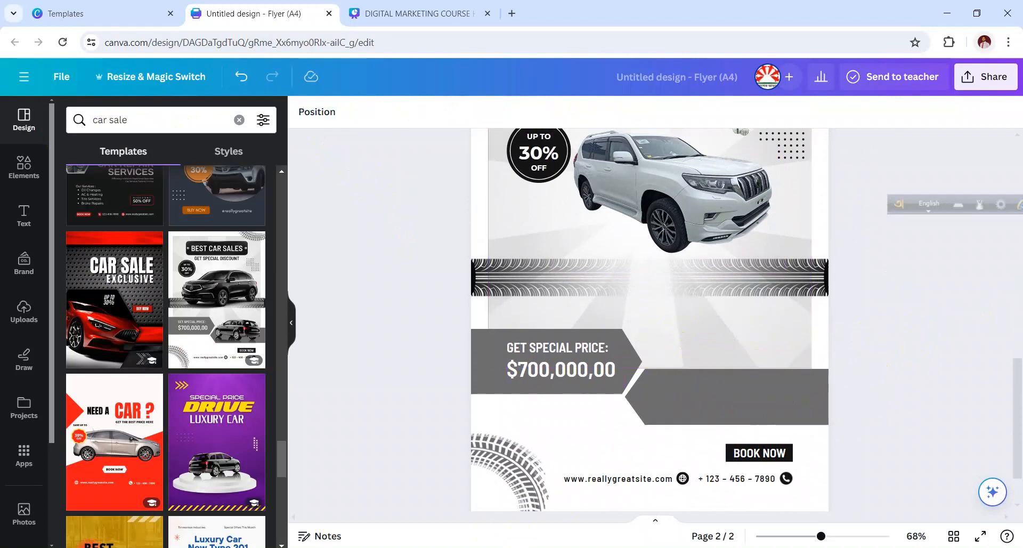
# Step: Switch to Facebook, look through the white Land Cruiser Prado post's photos for a second view of the car, and close the viewer
pyautogui.hotkey('alt', 'Tab')
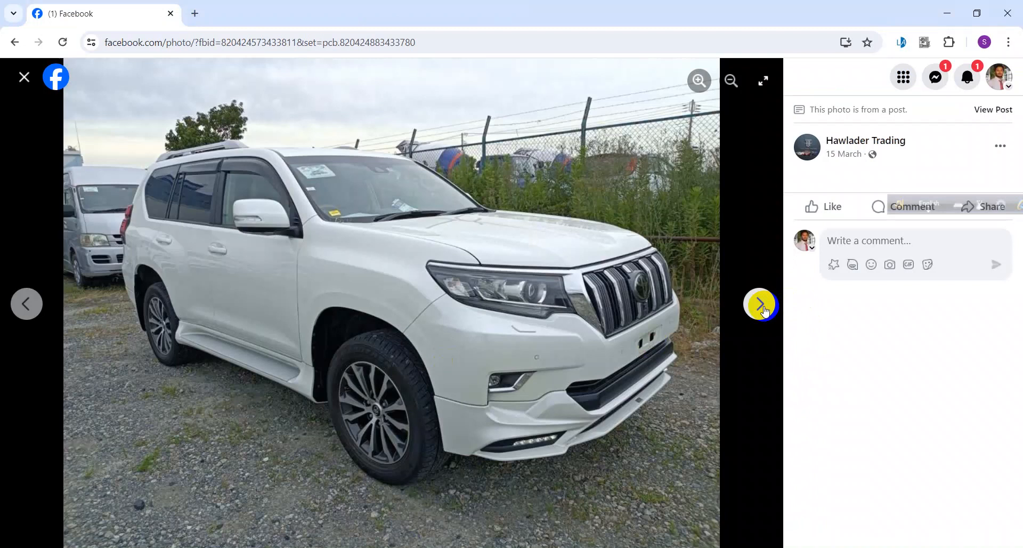
pyautogui.click(761, 304)
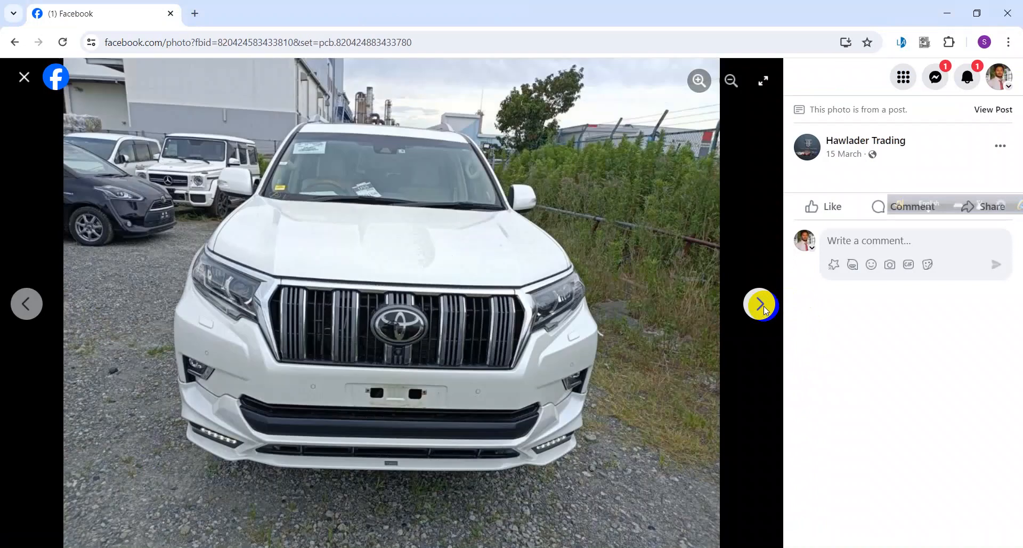
pyautogui.click(760, 304)
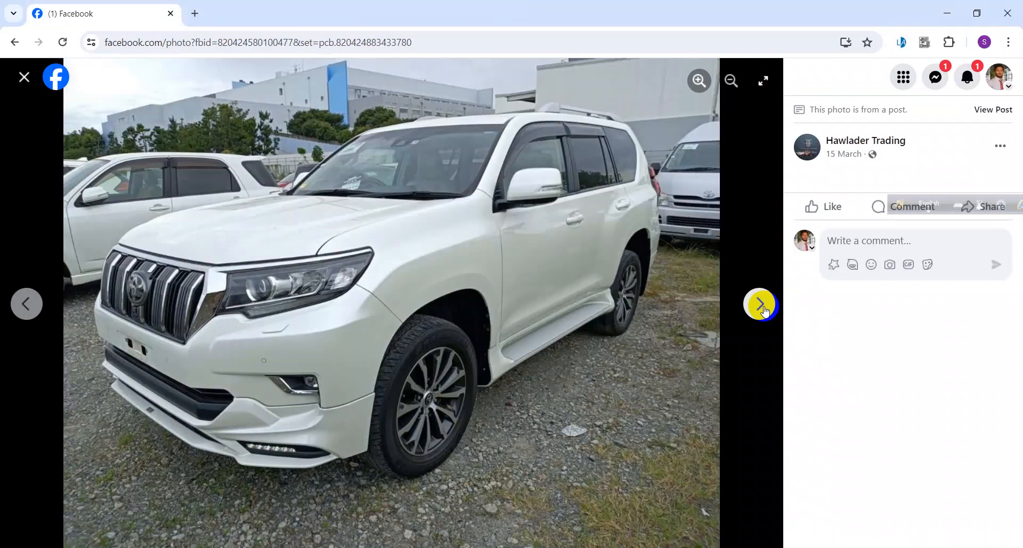
pyautogui.click(760, 305)
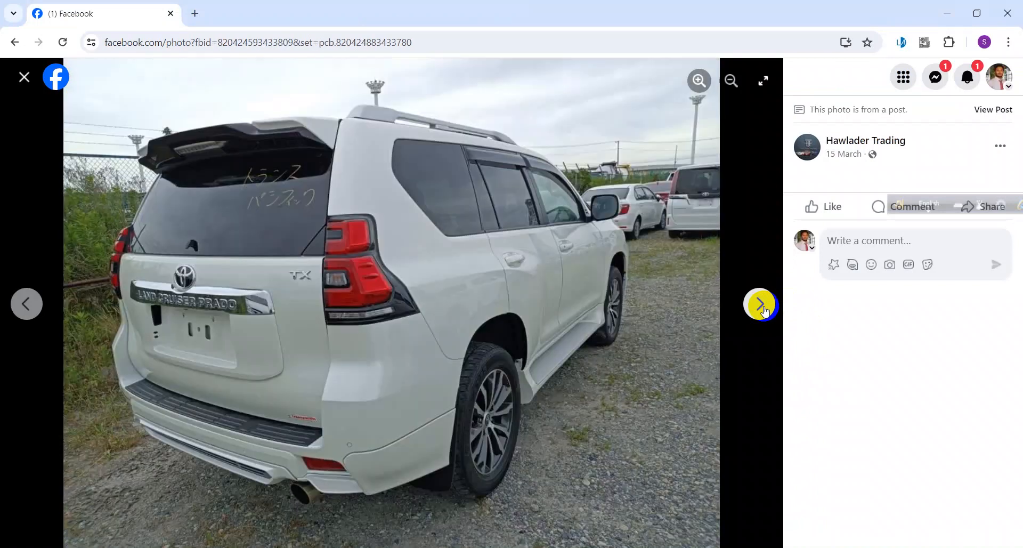
pyautogui.click(760, 304)
pyautogui.click(761, 304)
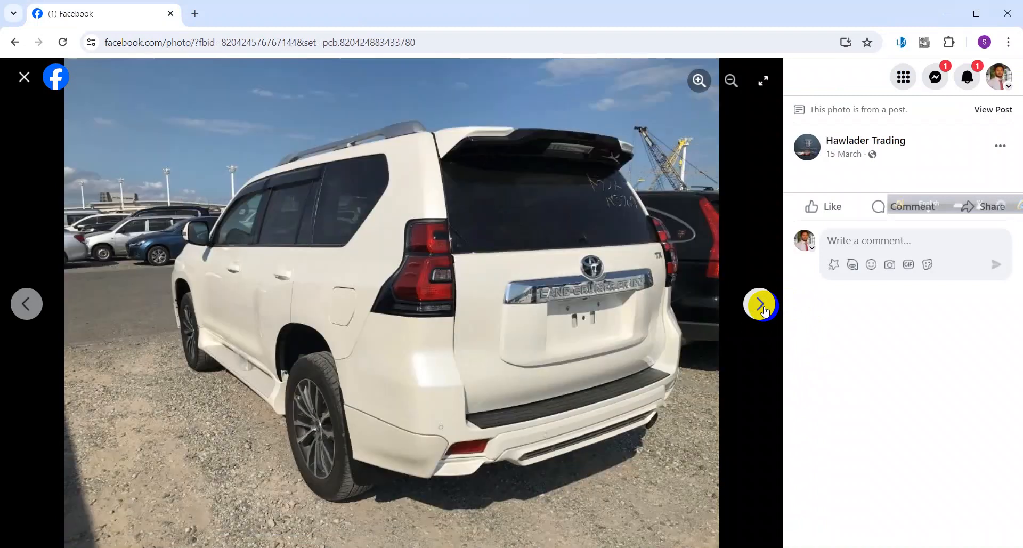
pyautogui.click(761, 304)
pyautogui.click(761, 304)
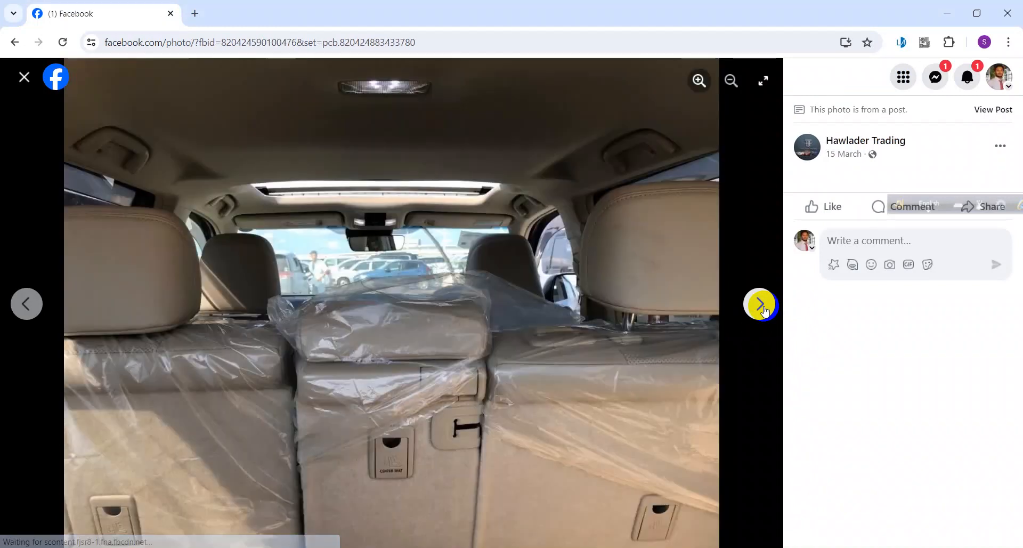
pyautogui.click(24, 78)
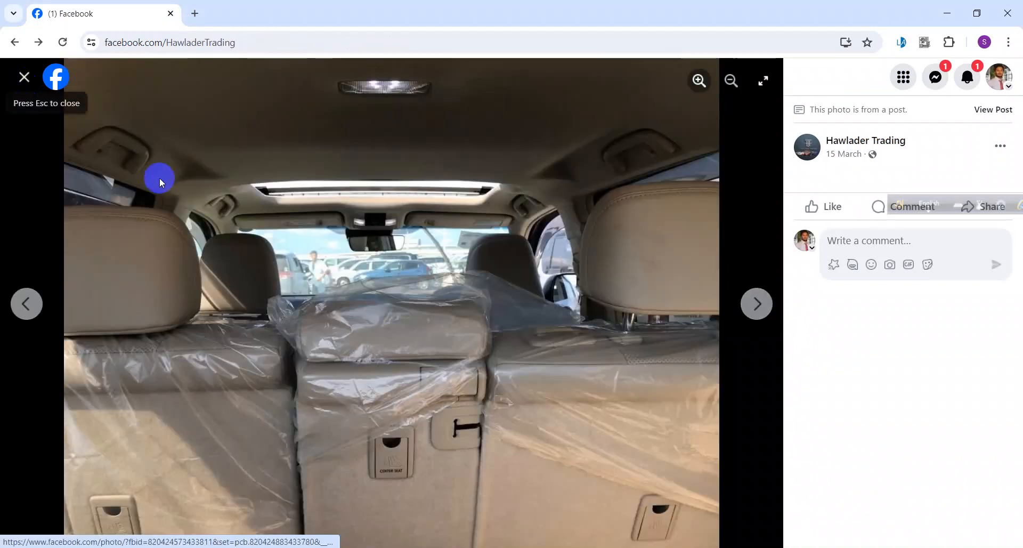
# Step: Open the Prado photo showing the car's front facing left from the post and copy the image
pyautogui.scroll(-1, 685, 407)
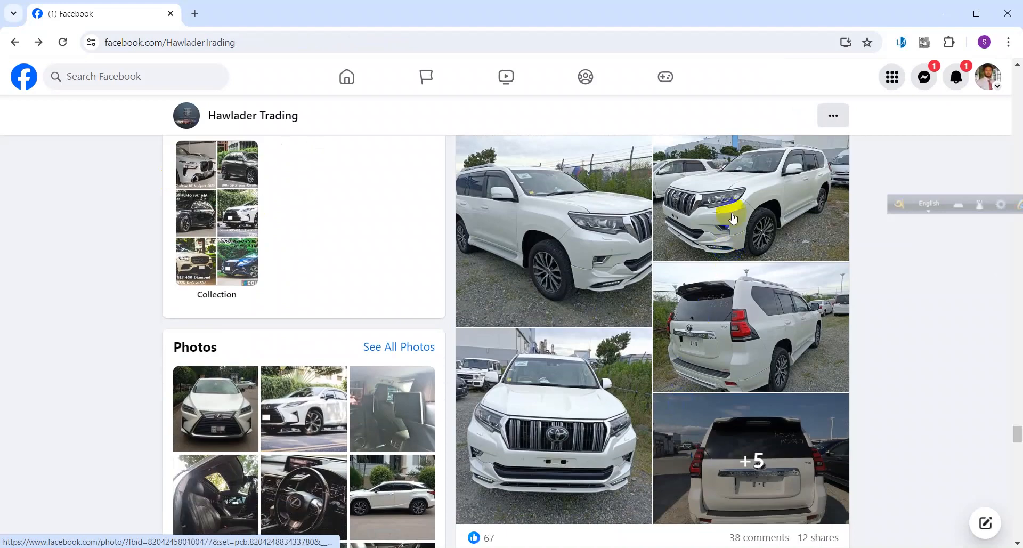
pyautogui.click(722, 226)
pyautogui.click(755, 304)
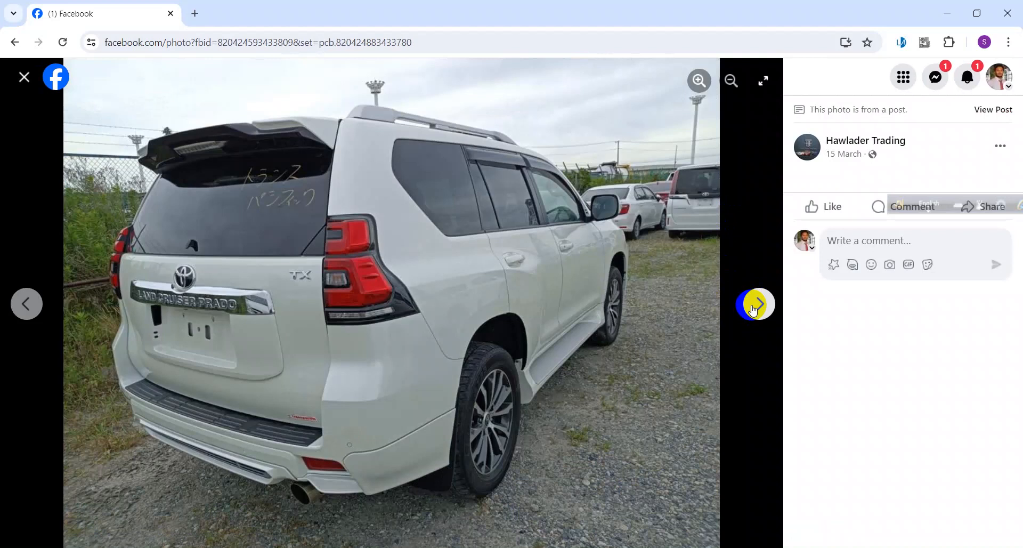
pyautogui.click(23, 306)
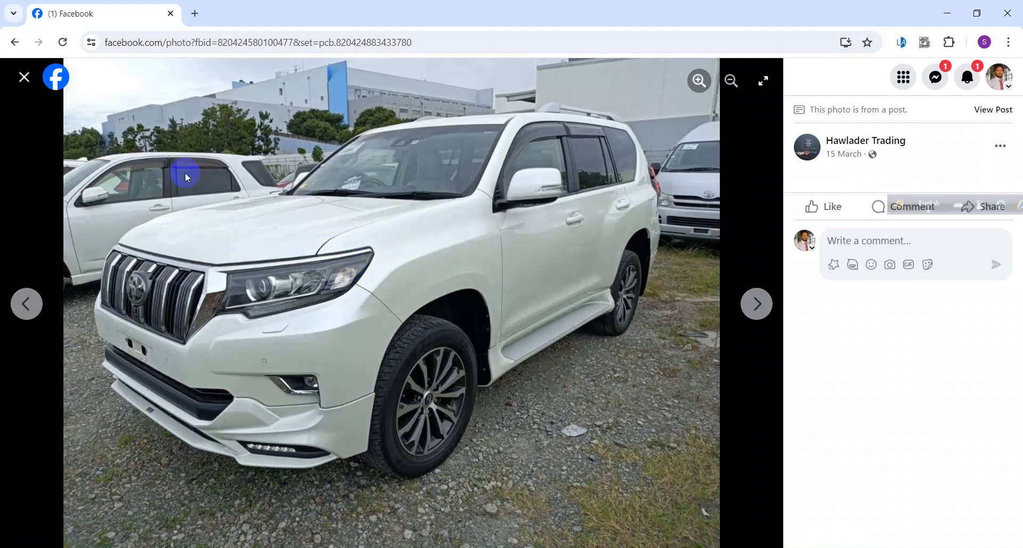
pyautogui.rightClick(383, 153)
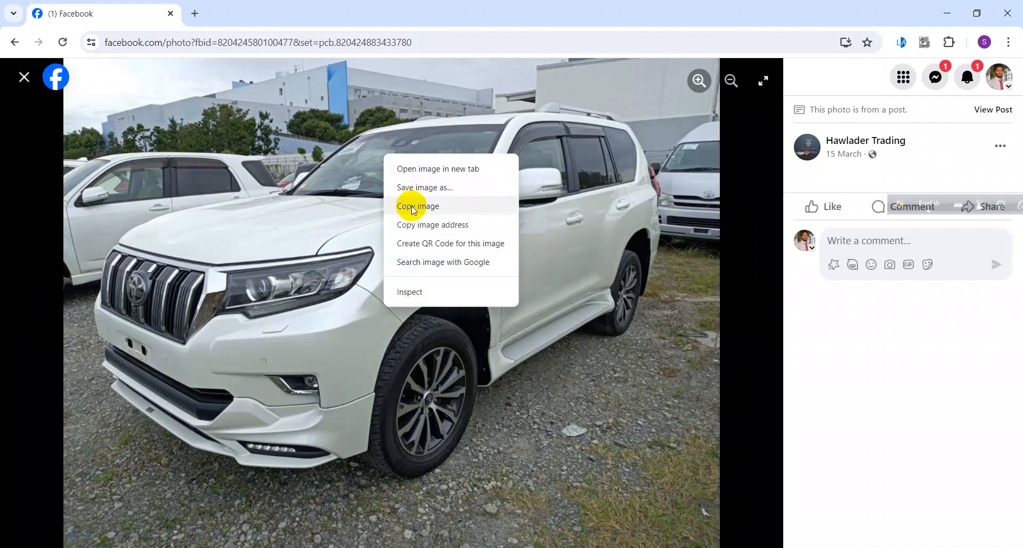
pyautogui.click(407, 206)
# Step: Switch to Canva, paste the copied Prado photo beside the special price banner and remove its background with BG Remover
pyautogui.hotkey('alt', 'Tab')
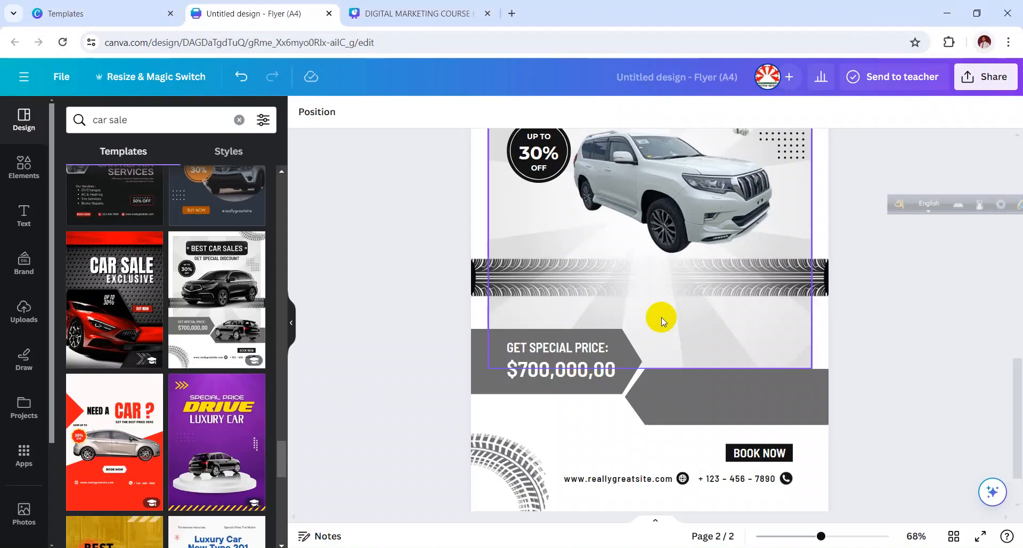
pyautogui.hotkey('ctrl', 'v')
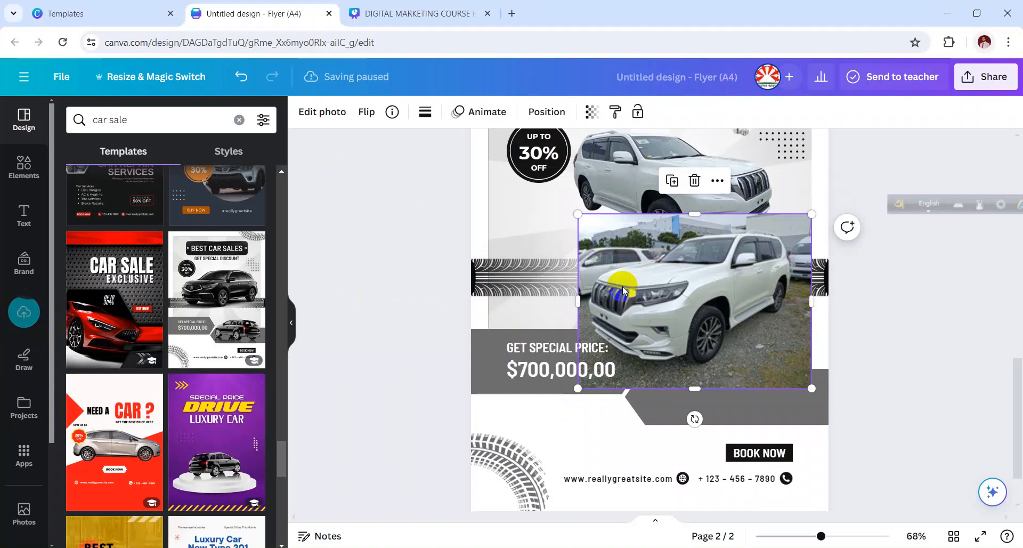
pyautogui.click(370, 280)
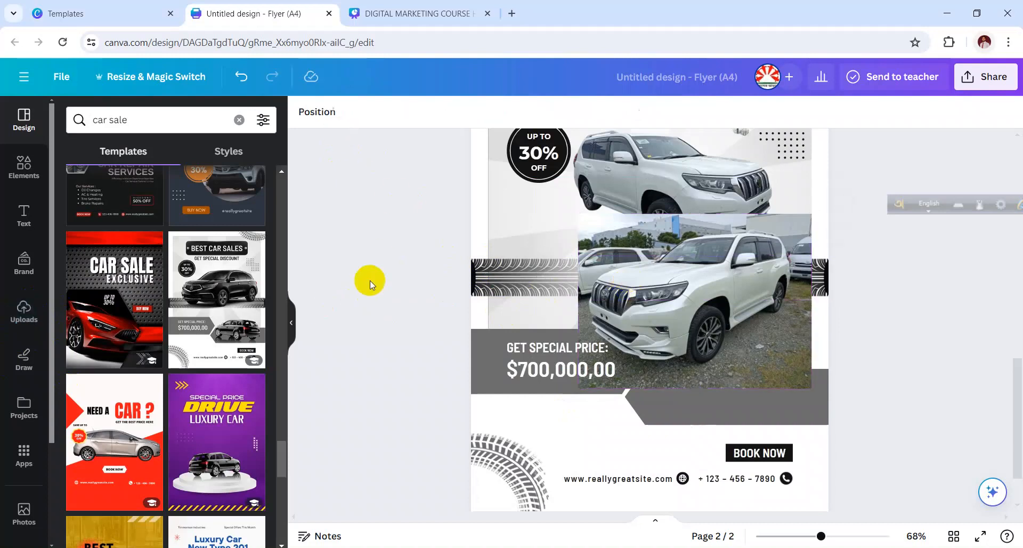
pyautogui.click(668, 293)
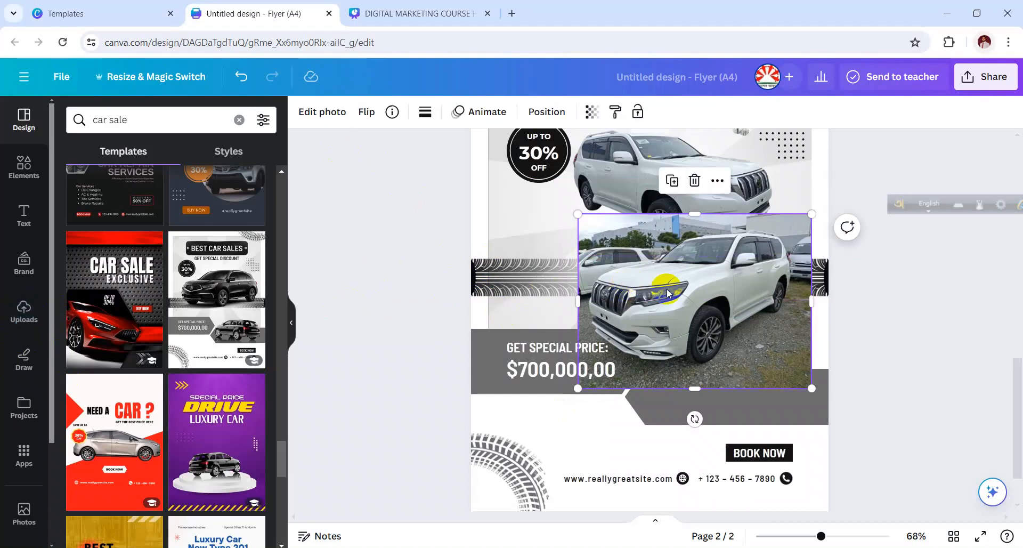
pyautogui.moveTo(665, 291); pyautogui.dragTo(696, 305)
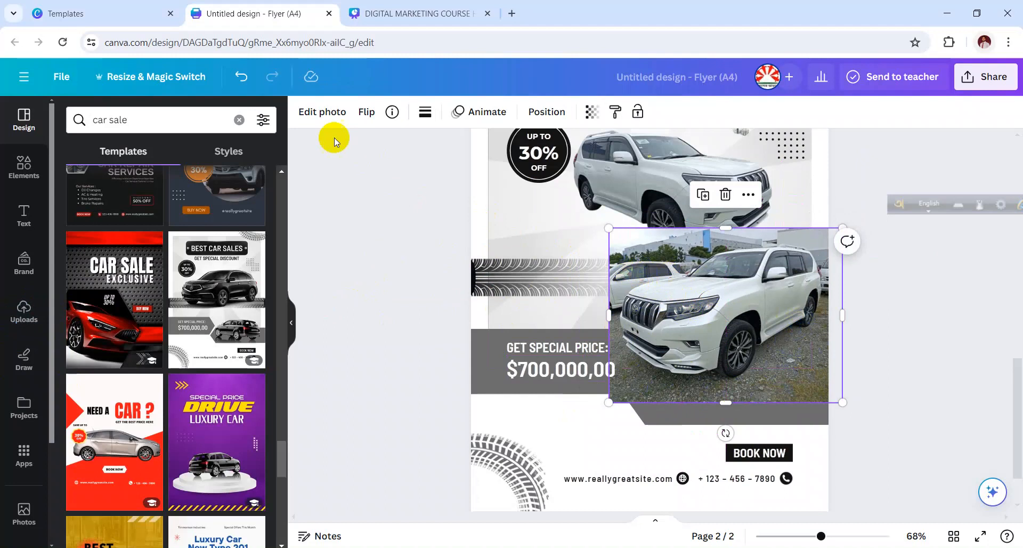
pyautogui.click(320, 114)
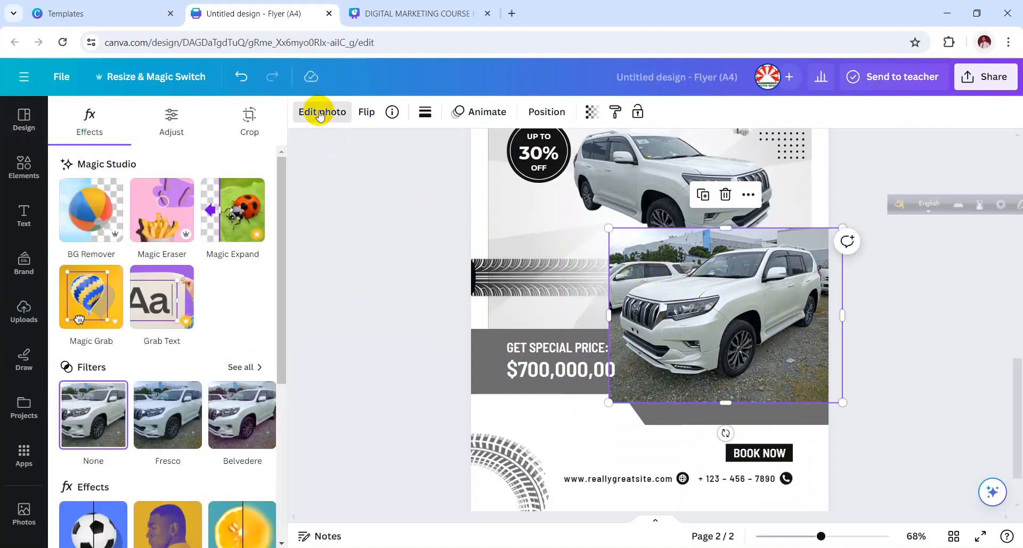
pyautogui.click(91, 216)
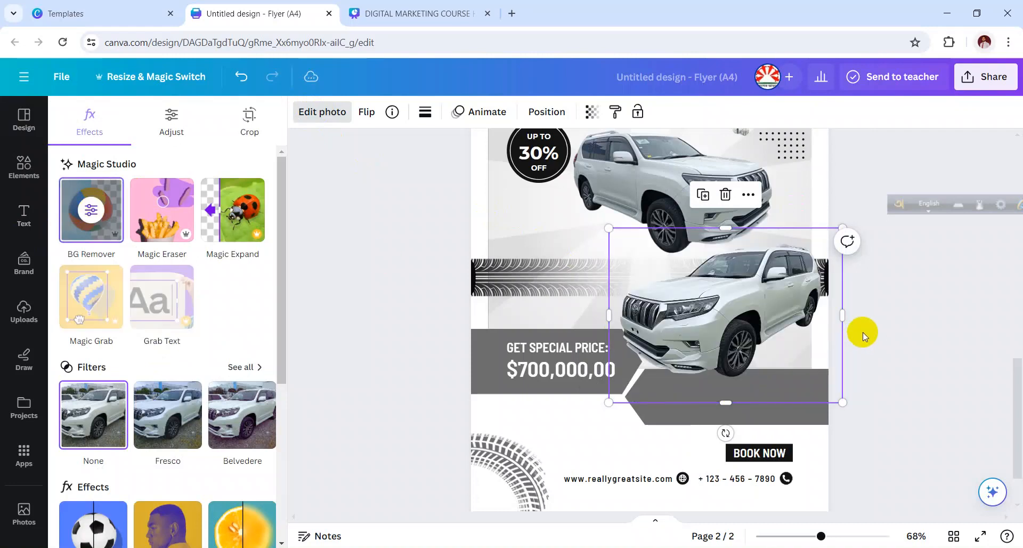
# Step: Shrink the second white car cutout and place it over the grey shape beside the special price banner
pyautogui.moveTo(705, 318); pyautogui.dragTo(697, 343)
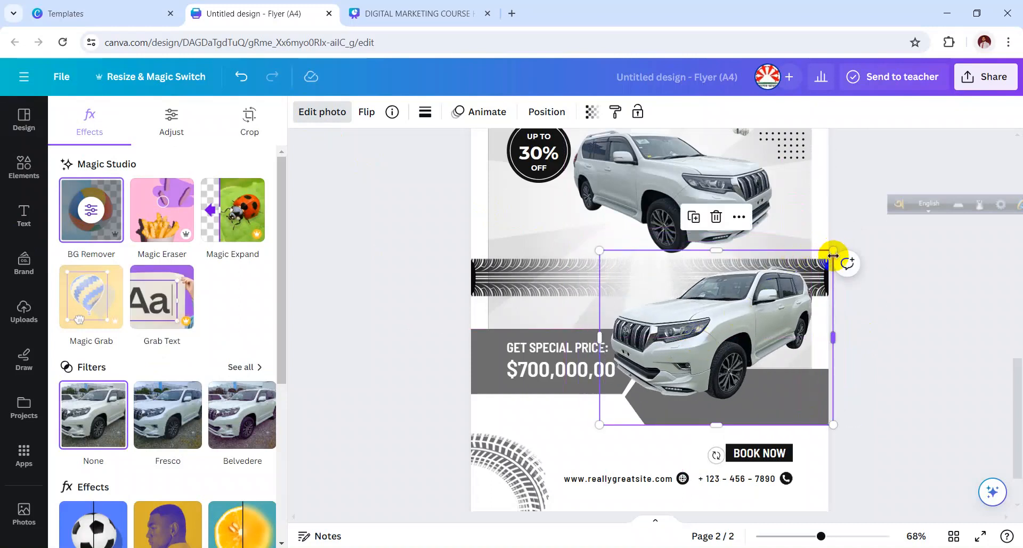
pyautogui.moveTo(833, 251); pyautogui.dragTo(760, 303)
pyautogui.moveTo(680, 361); pyautogui.dragTo(703, 343)
pyautogui.moveTo(790, 286); pyautogui.dragTo(835, 281)
pyautogui.moveTo(707, 336)
pyautogui.mouseDown()
pyautogui.moveTo(722, 343)
pyautogui.moveTo(709, 354)
pyautogui.mouseUp()
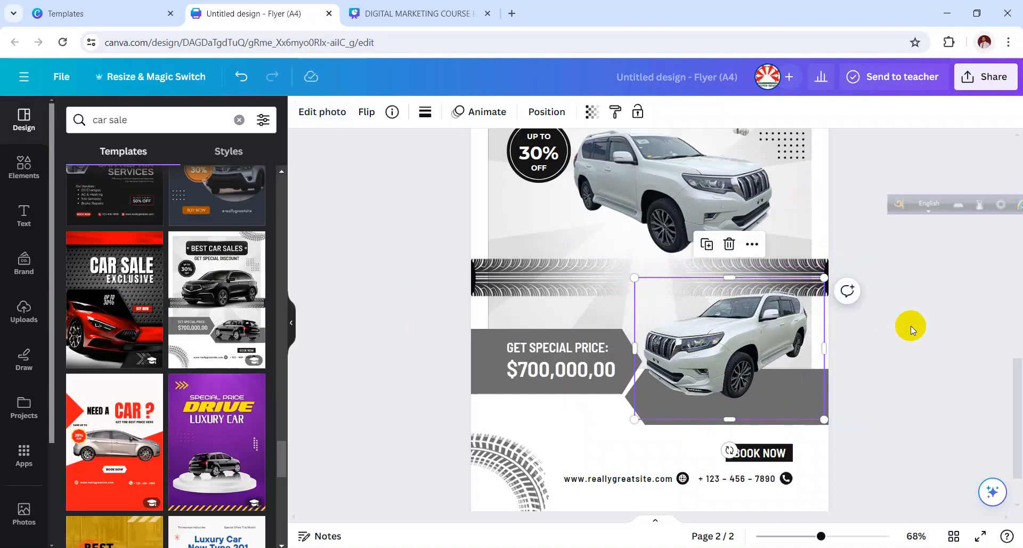
pyautogui.click(379, 310)
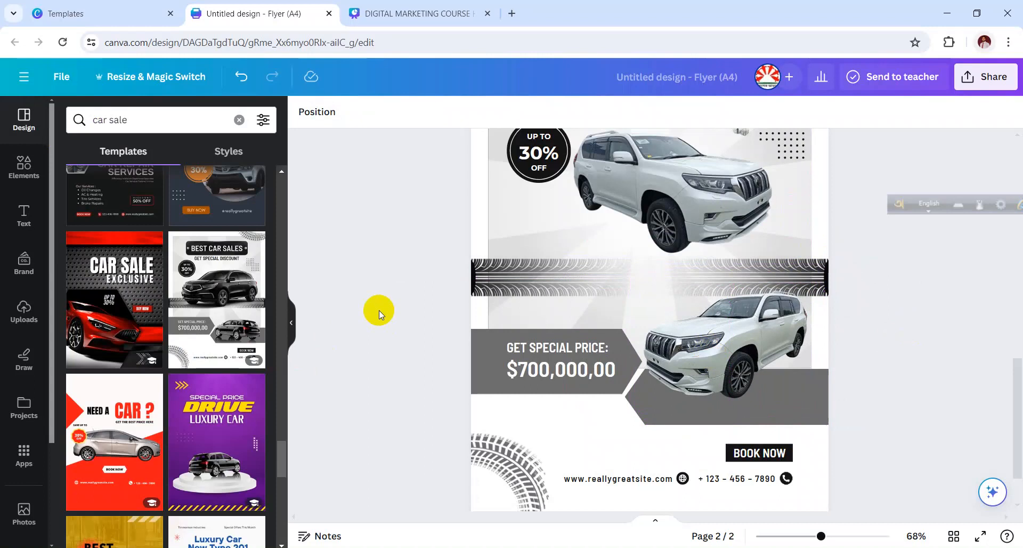
# Step: Change the discount figure in the round badge on page 2 to 40%
pyautogui.scroll(-1, 865, 383)
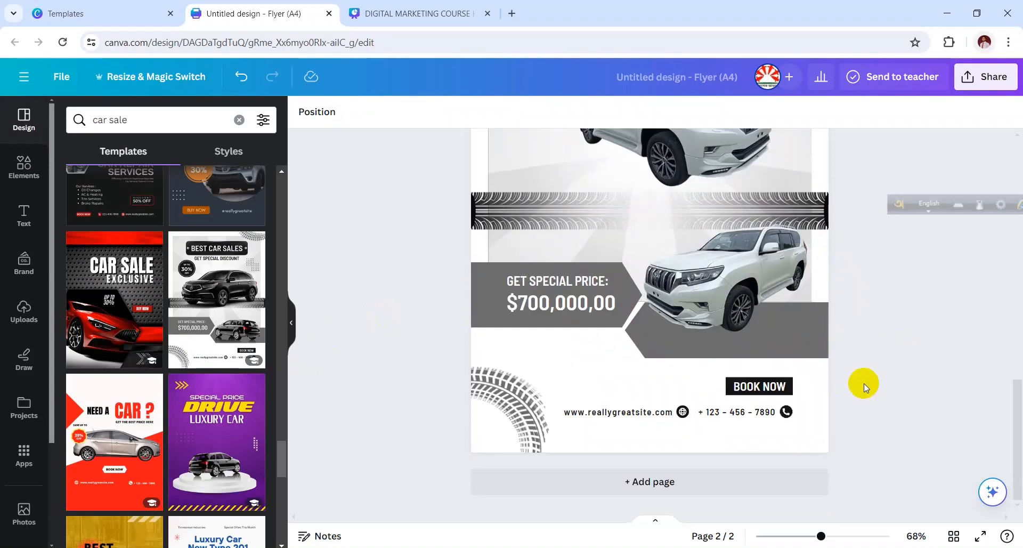
pyautogui.scroll(2, 865, 383)
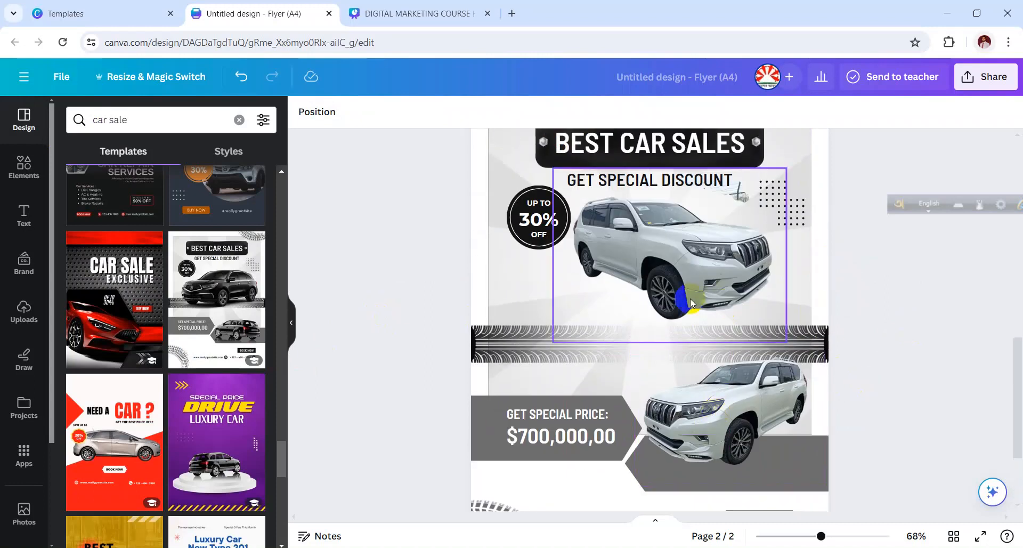
pyautogui.scroll(2, 693, 330)
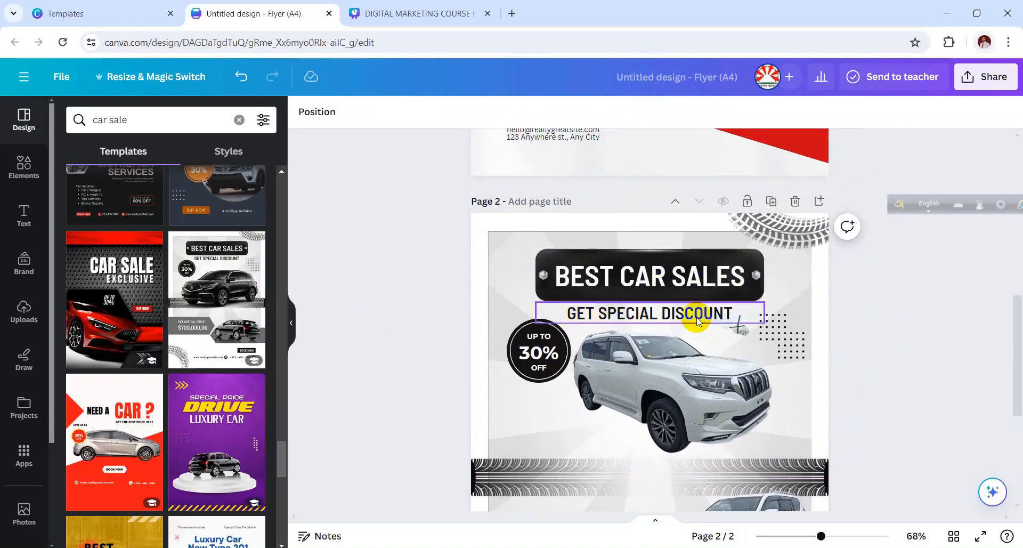
pyautogui.click(537, 352)
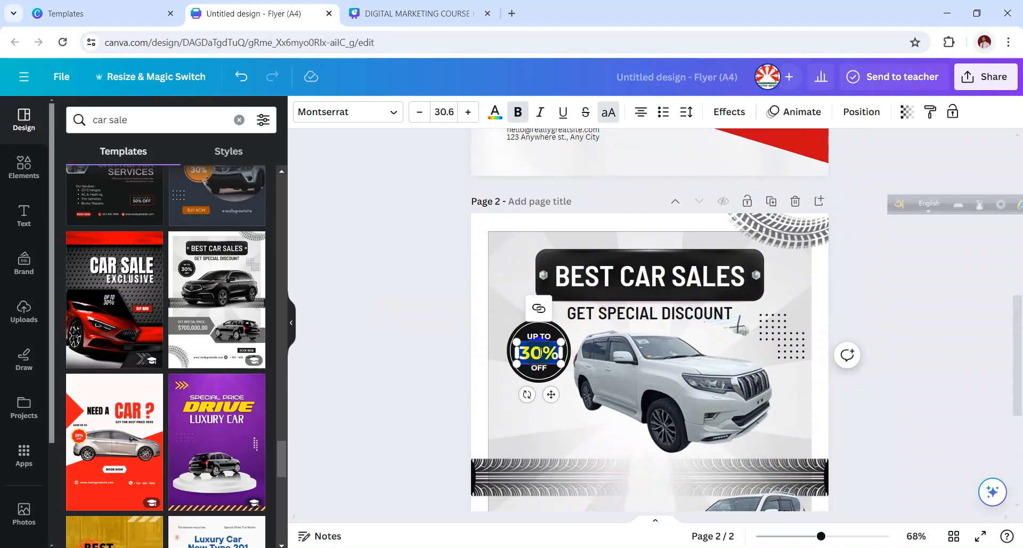
pyautogui.click(541, 353)
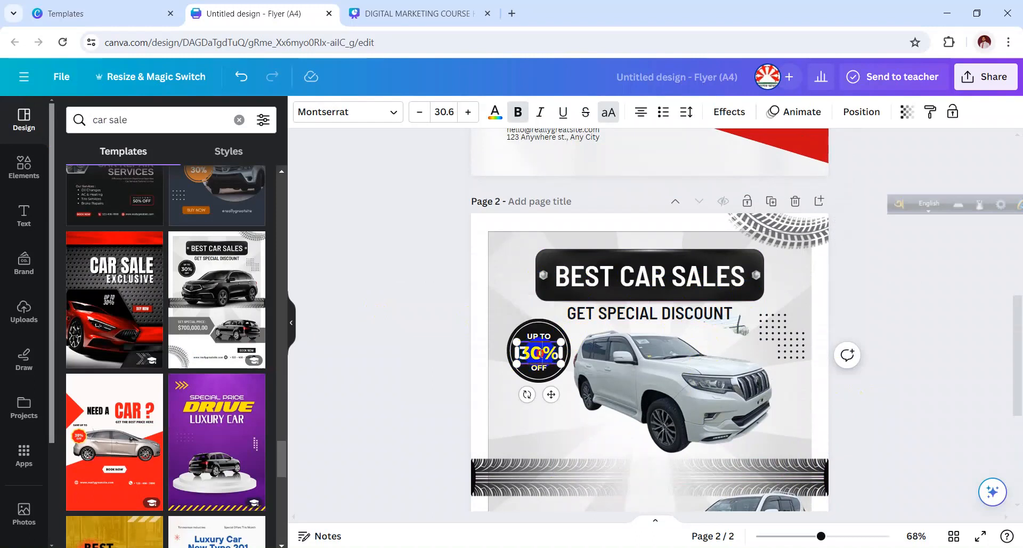
pyautogui.click(515, 360)
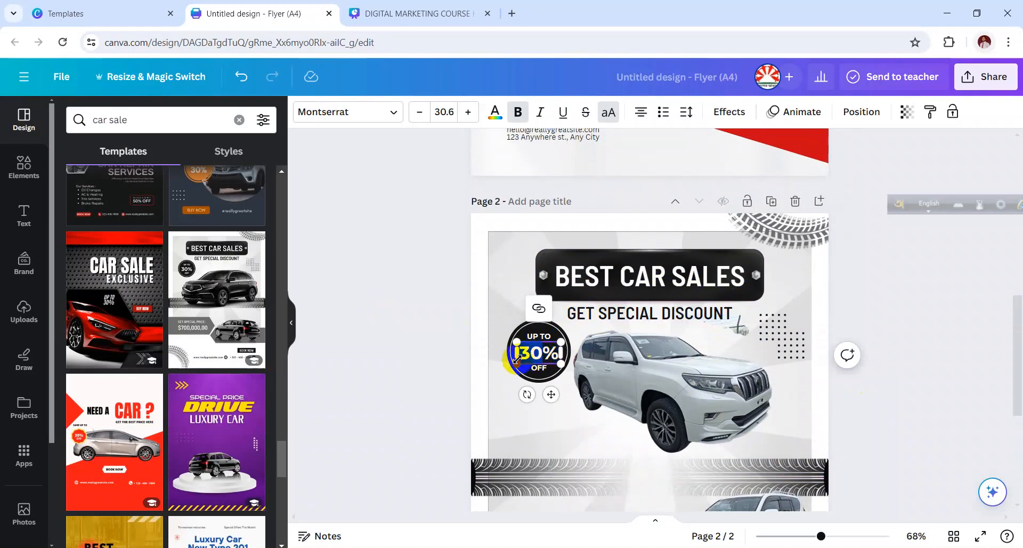
pyautogui.write('4')
pyautogui.click(378, 359)
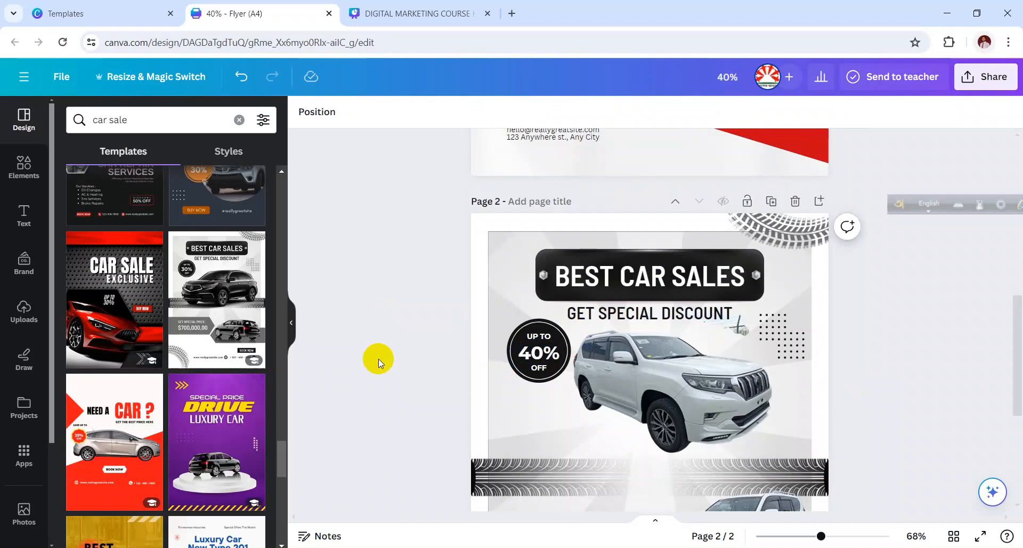
# Step: Switch to Facebook, expand the Land Cruiser Prado post's full text and examine the car's mileage, description and sale details
pyautogui.scroll(-4, 378, 359)
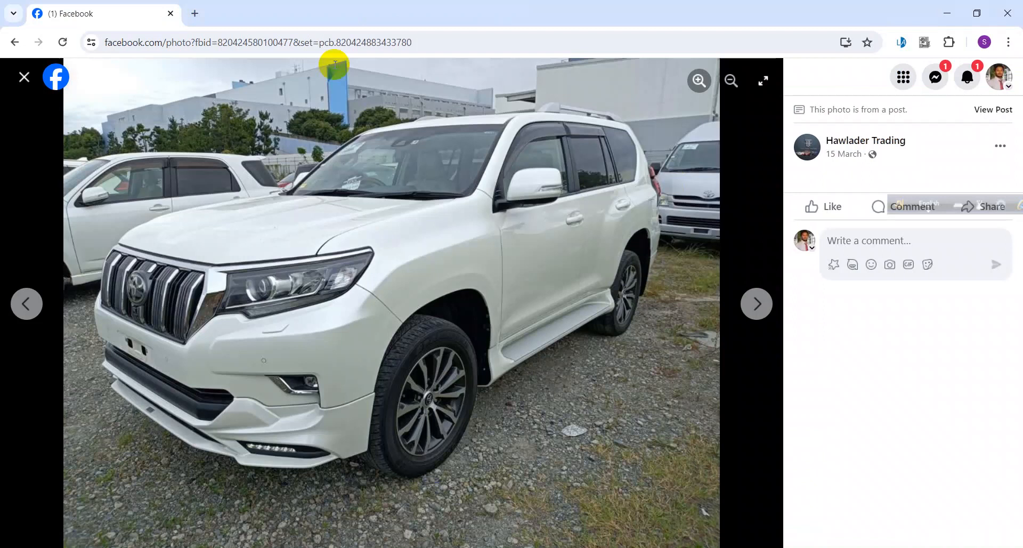
pyautogui.click(24, 79)
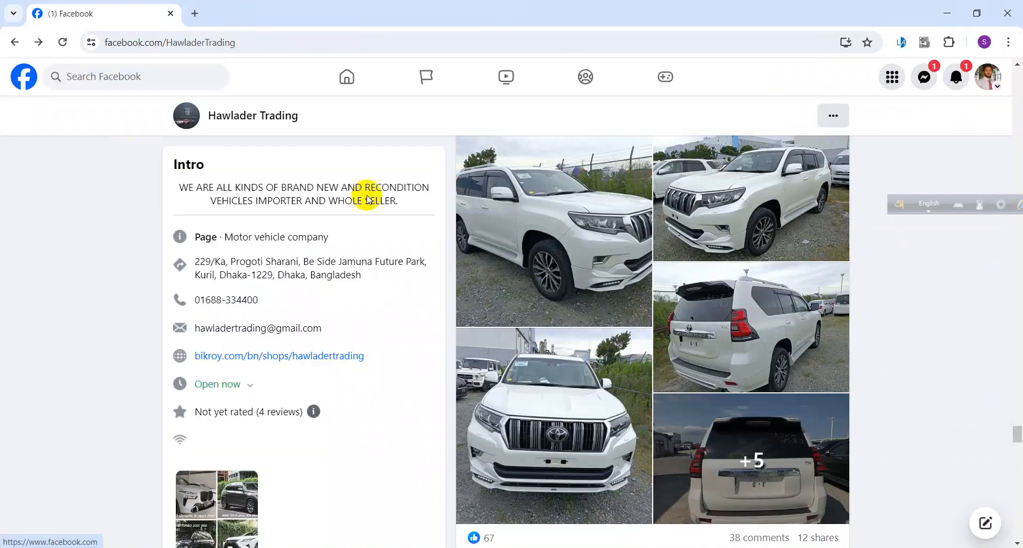
pyautogui.scroll(4, 613, 293)
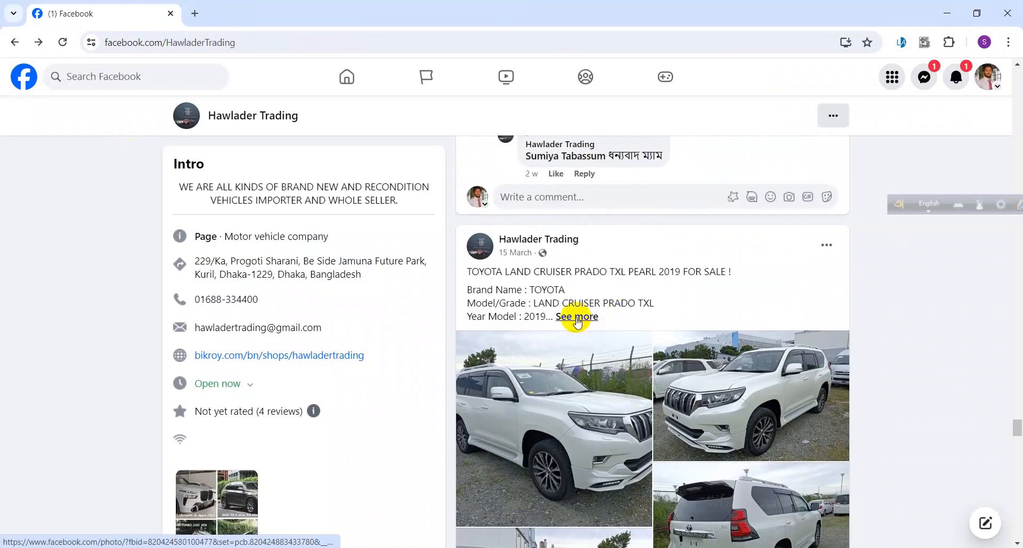
pyautogui.click(577, 317)
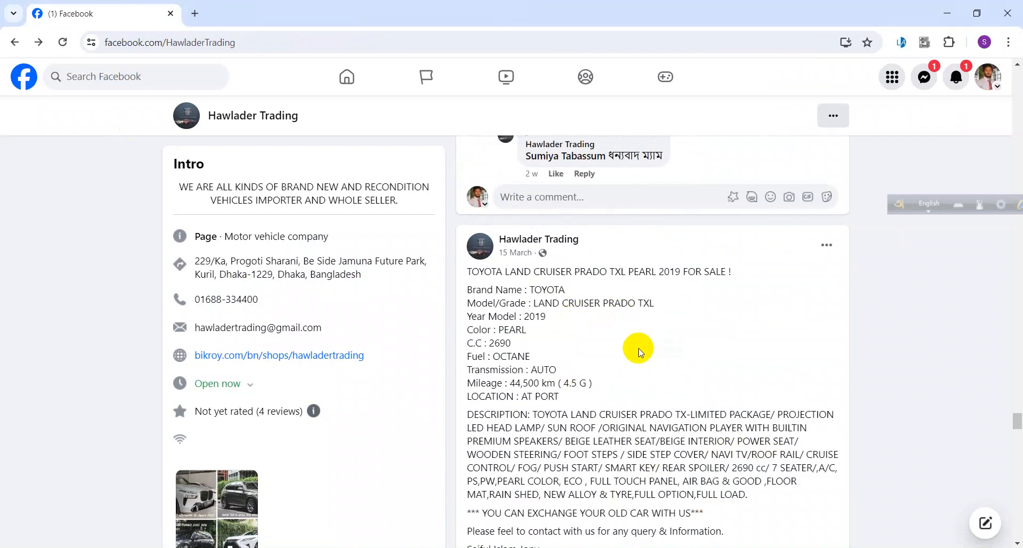
pyautogui.moveTo(510, 382); pyautogui.dragTo(588, 379)
pyautogui.scroll(-4, 598, 379)
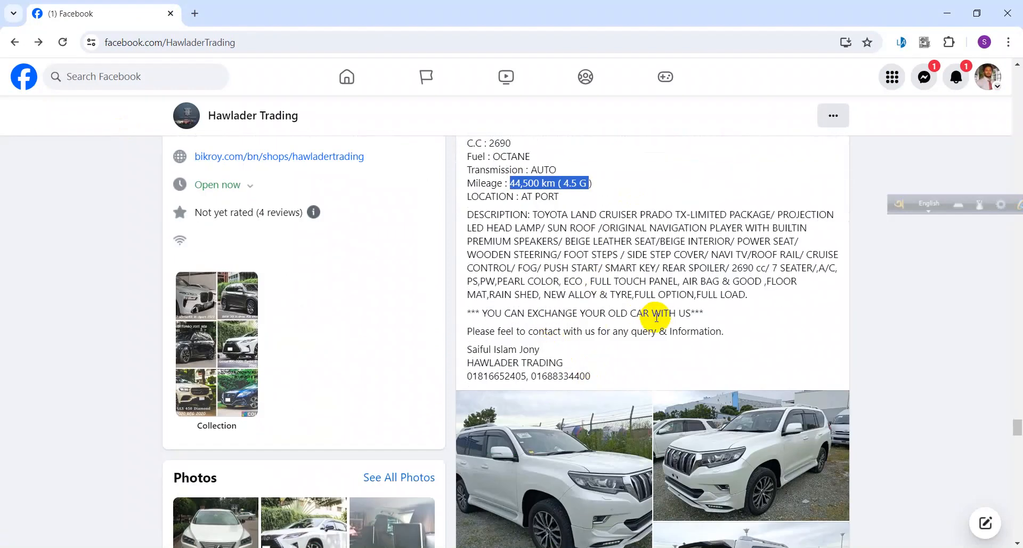
# Step: Copy the car name "TOYOTA LAND CRUISER PRADO TXL PEARL 2019" from the headline of the Facebook post
pyautogui.scroll(3, 657, 317)
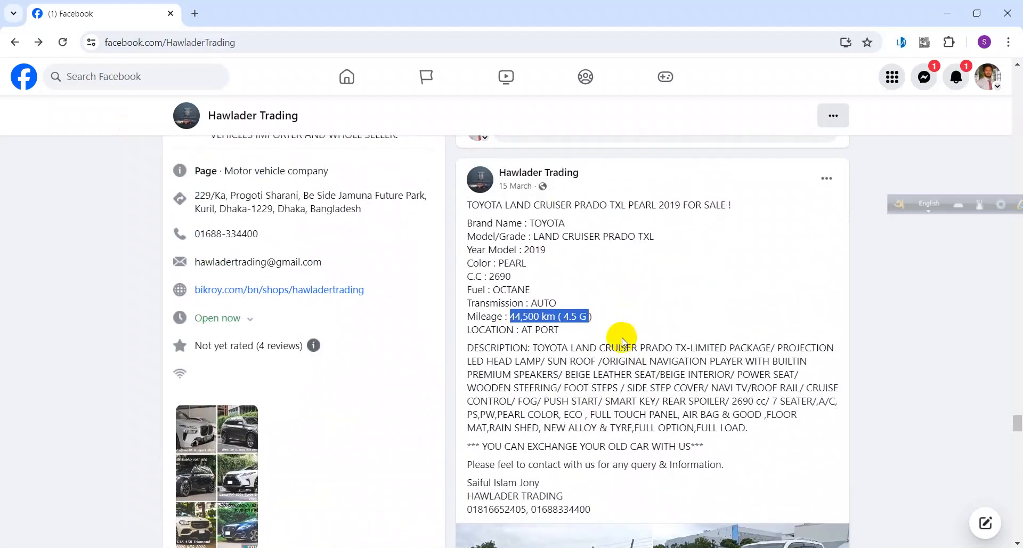
pyautogui.click(622, 341)
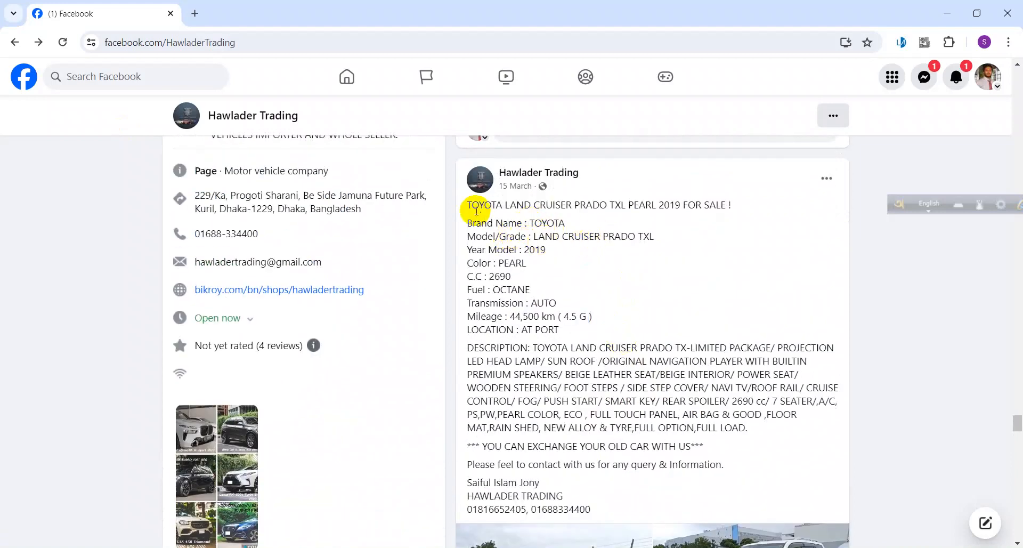
pyautogui.moveTo(467, 209); pyautogui.dragTo(687, 202)
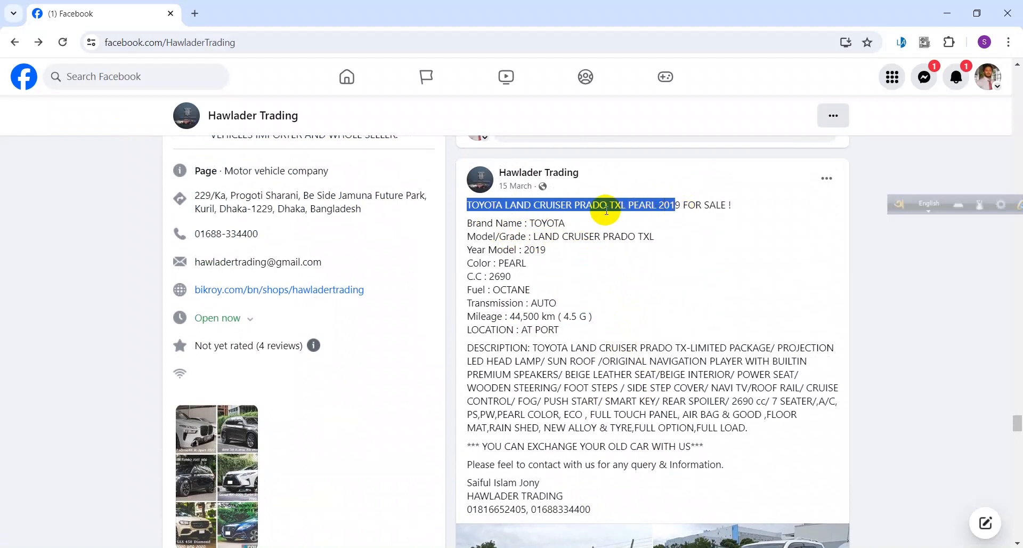
pyautogui.click(674, 206)
pyautogui.moveTo(680, 205); pyautogui.dragTo(473, 199)
pyautogui.hotkey('ctrl', 'c')
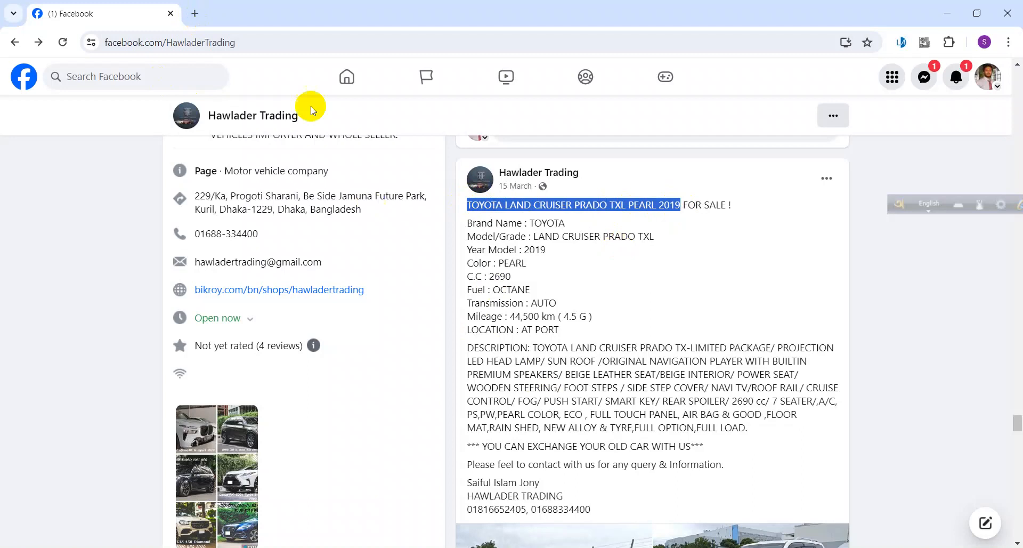
# Step: Search Google in a new browser tab for "TOYOTA LAND CRUISER PRADO TXL PEARL 2019 price"
pyautogui.click(195, 13)
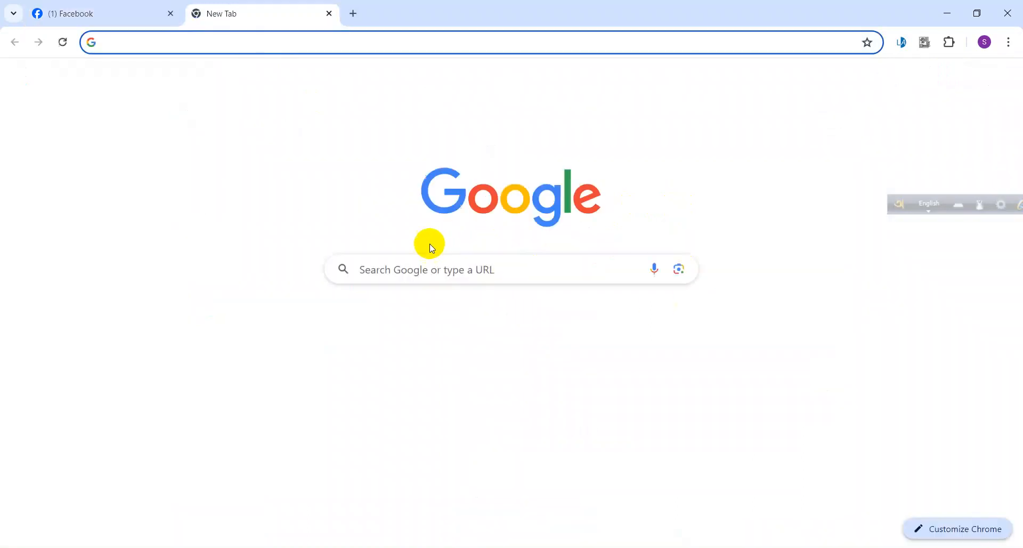
pyautogui.click(423, 267)
pyautogui.hotkey('ctrl', 'v')
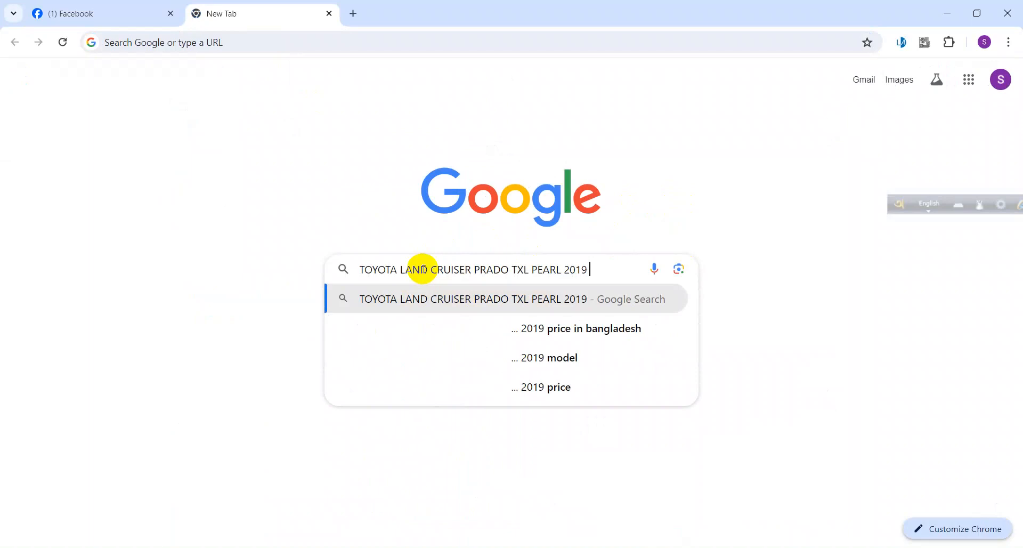
pyautogui.write('price')
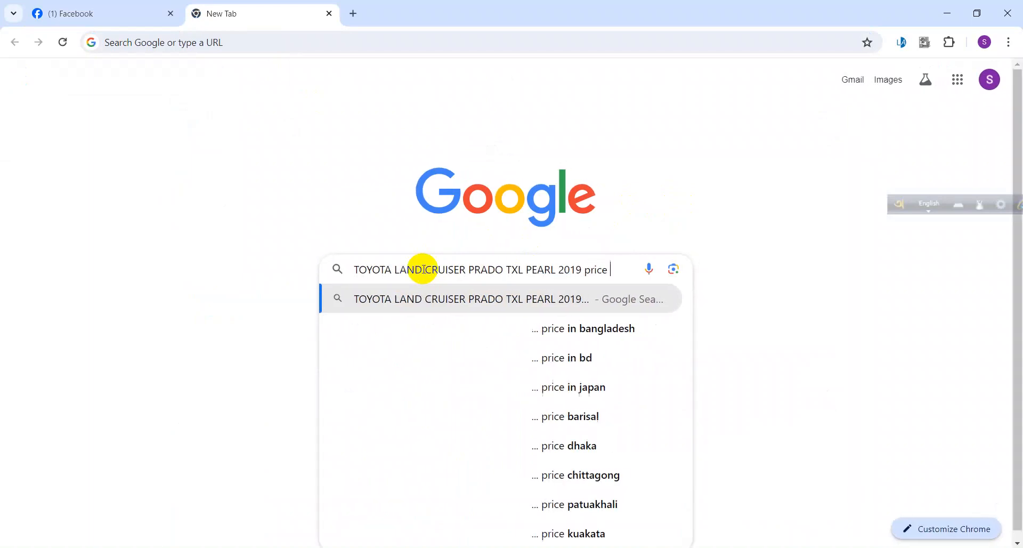
pyautogui.press('Return')
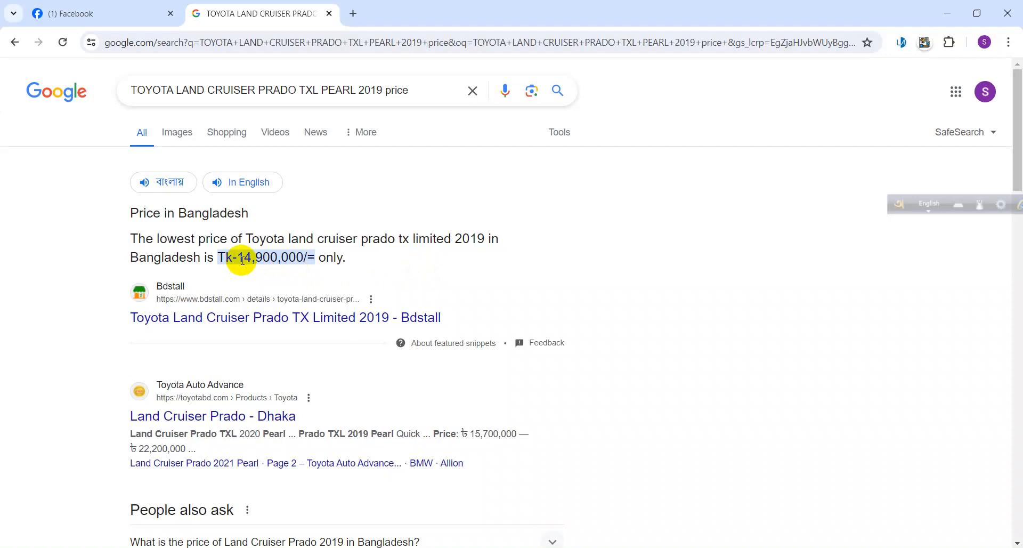
# Step: Examine the featured snippet in the search results for the car's lowest price in Bangladesh
pyautogui.moveTo(243, 259); pyautogui.dragTo(313, 267)
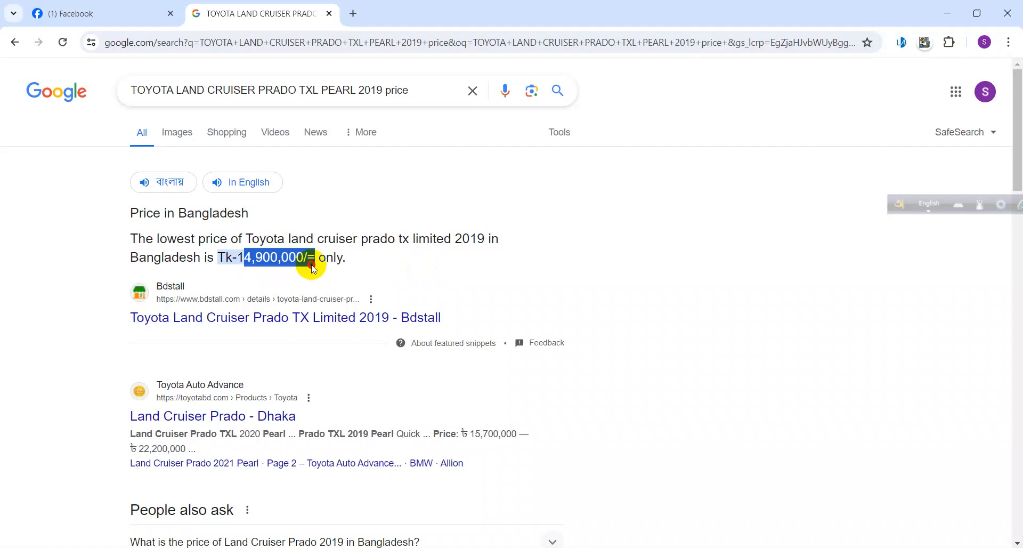
pyautogui.click(263, 259)
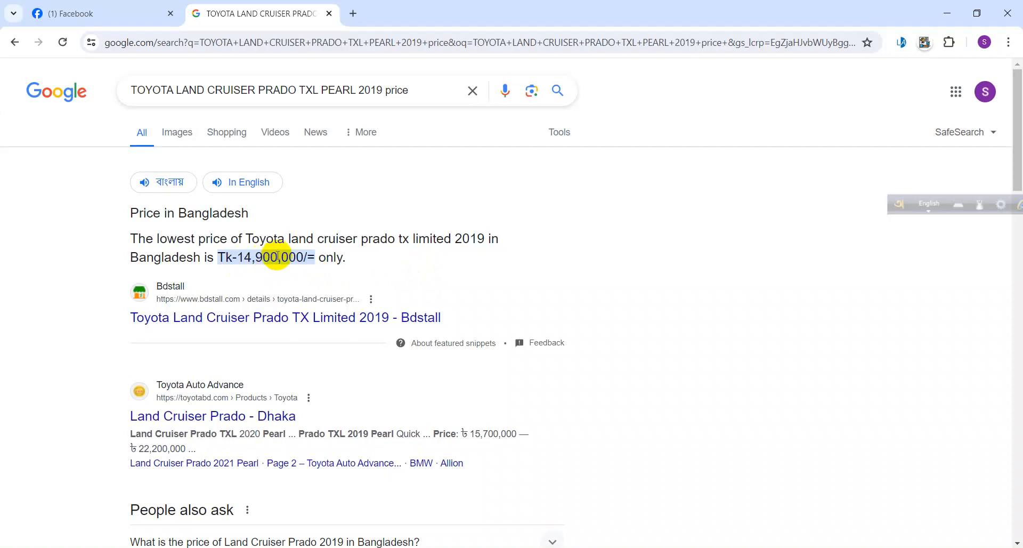
pyautogui.moveTo(263, 259); pyautogui.dragTo(240, 261)
pyautogui.click(251, 263)
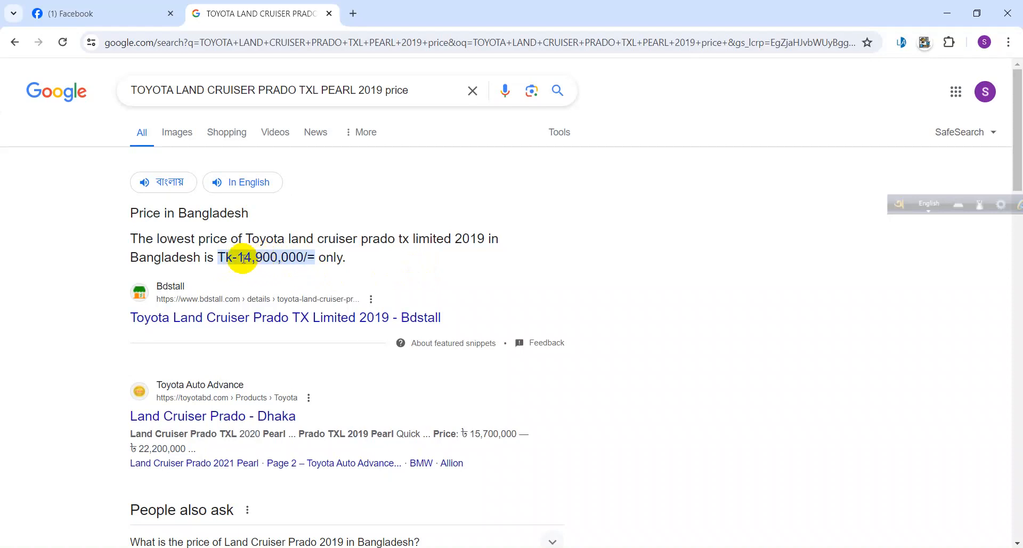
pyautogui.moveTo(244, 258); pyautogui.dragTo(288, 260)
pyautogui.click(293, 260)
pyautogui.click(258, 256)
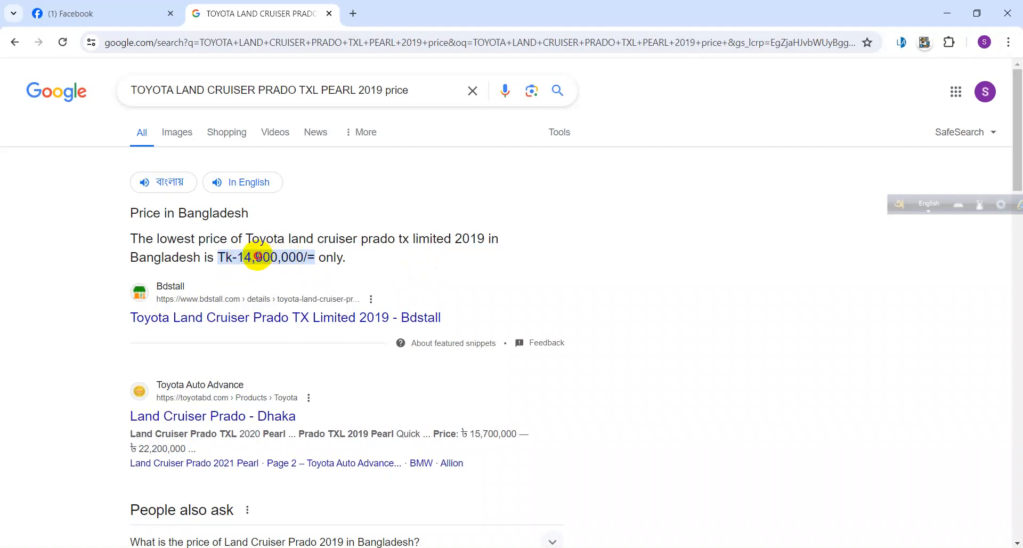
pyautogui.moveTo(258, 257); pyautogui.dragTo(234, 260)
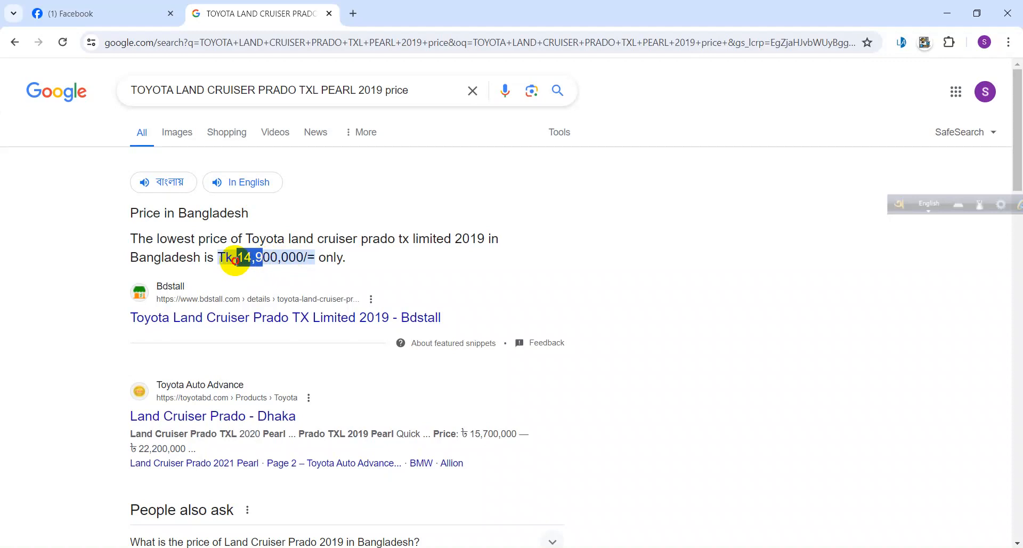
pyautogui.click(282, 263)
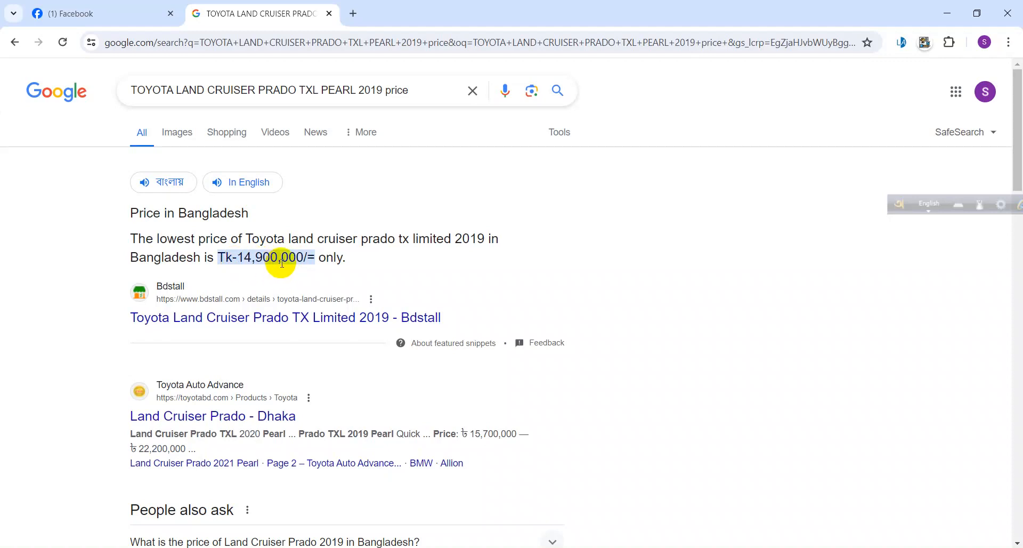
pyautogui.click(224, 257)
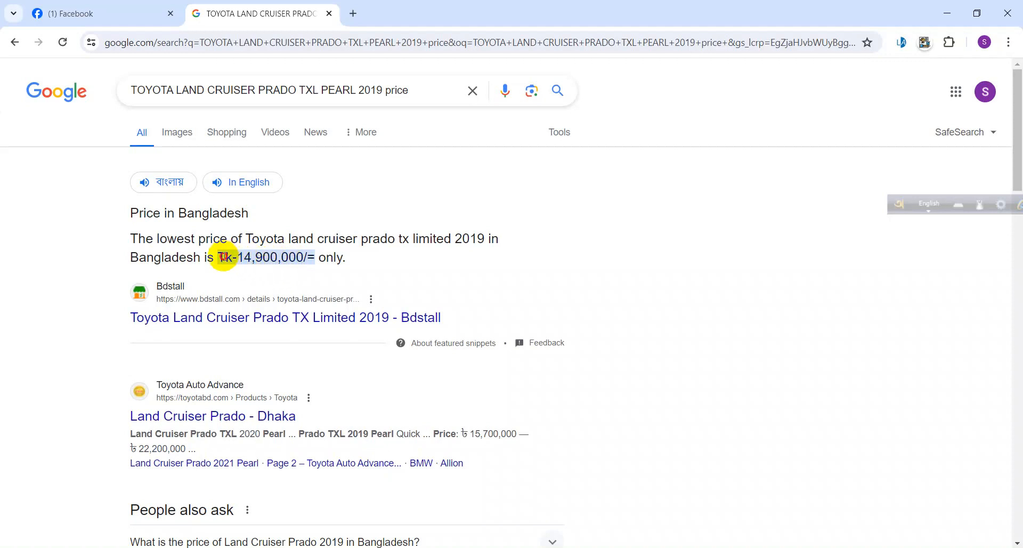
pyautogui.moveTo(223, 258); pyautogui.dragTo(352, 260)
pyautogui.click(353, 260)
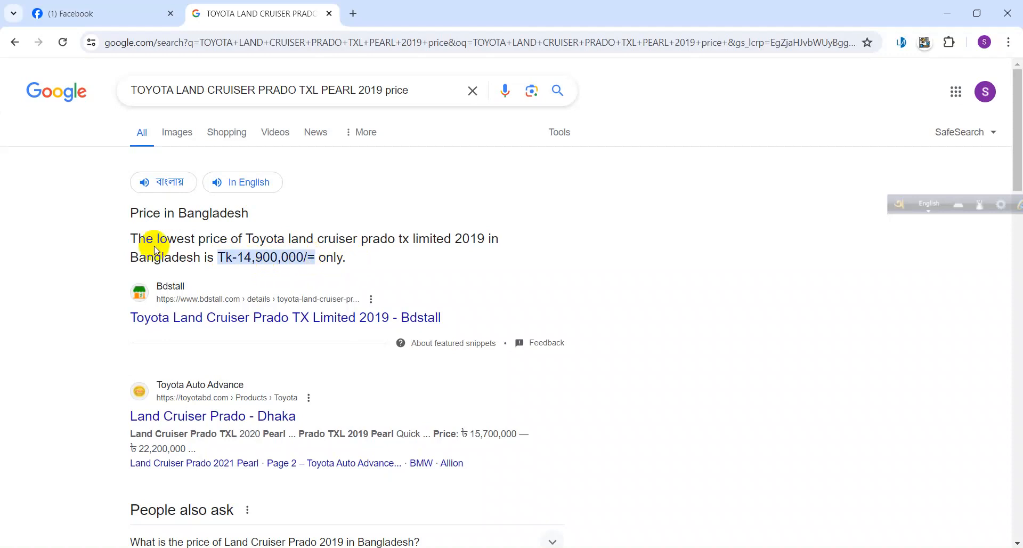
pyautogui.moveTo(129, 238); pyautogui.dragTo(343, 266)
pyautogui.click(303, 266)
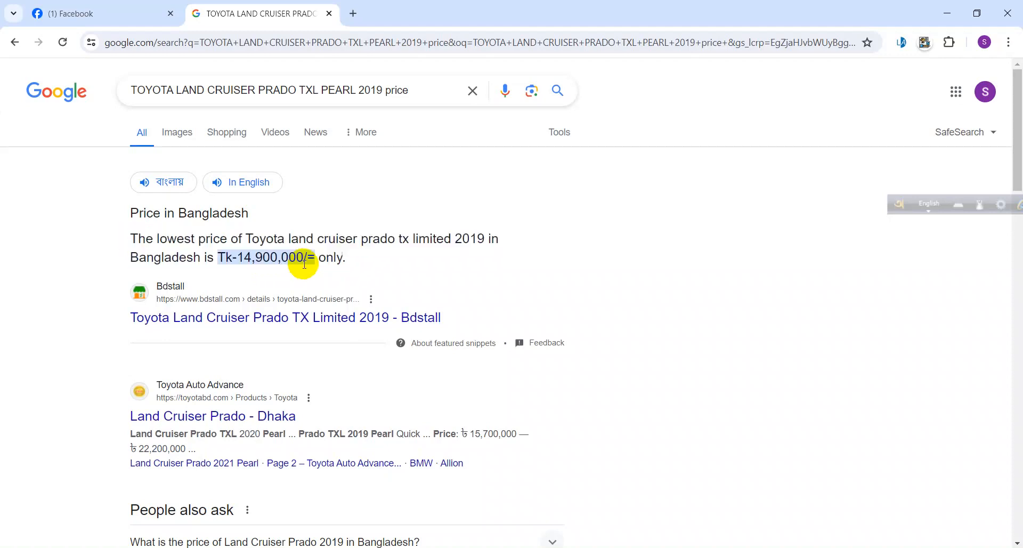
pyautogui.moveTo(131, 240); pyautogui.dragTo(267, 248)
pyautogui.click(270, 253)
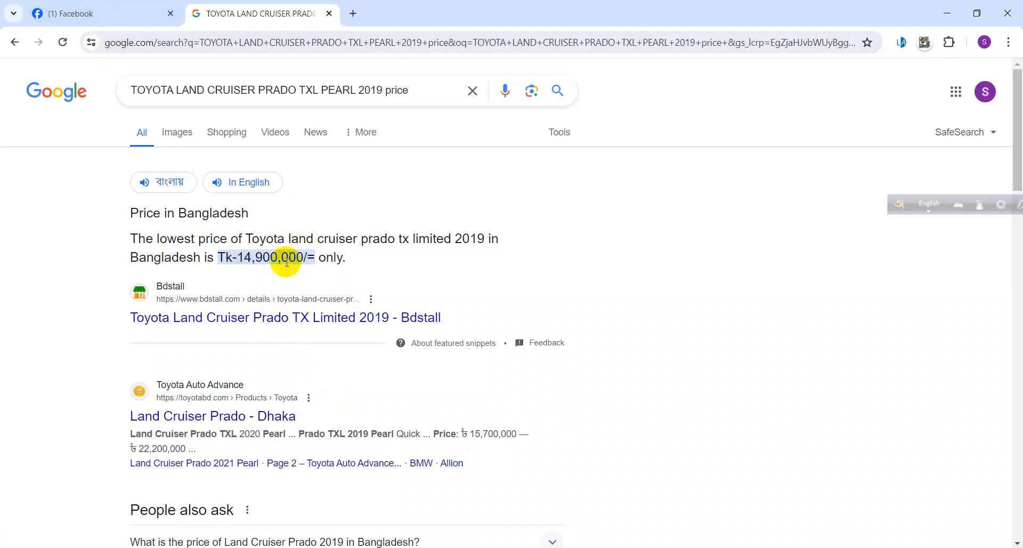
pyautogui.scroll(-2, 288, 251)
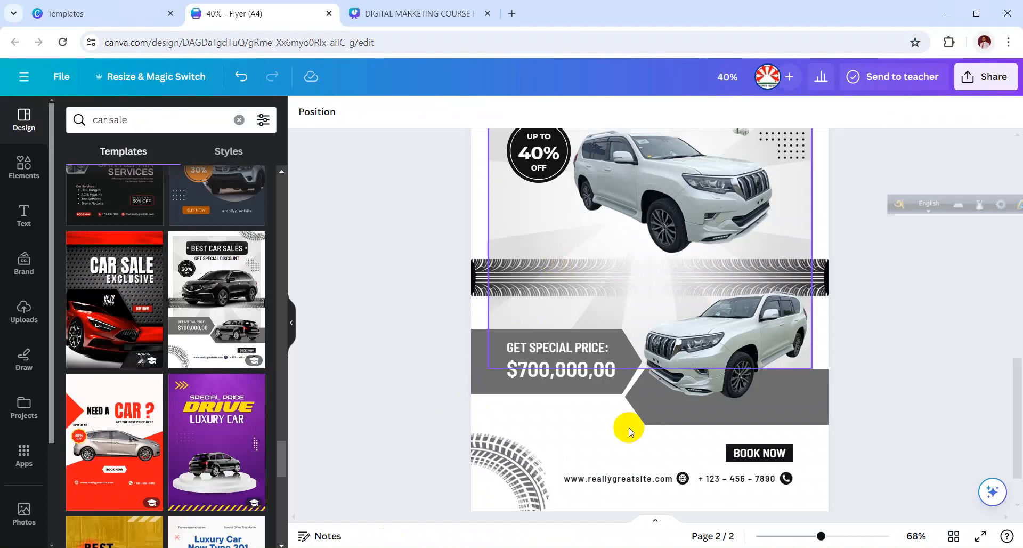
# Step: Switch to Canva, change the special price on page 2 to BDT25,000,00 and nudge the price text slightly down
pyautogui.scroll(-2, 629, 429)
pyautogui.scroll(5, 629, 429)
pyautogui.scroll(-5, 629, 429)
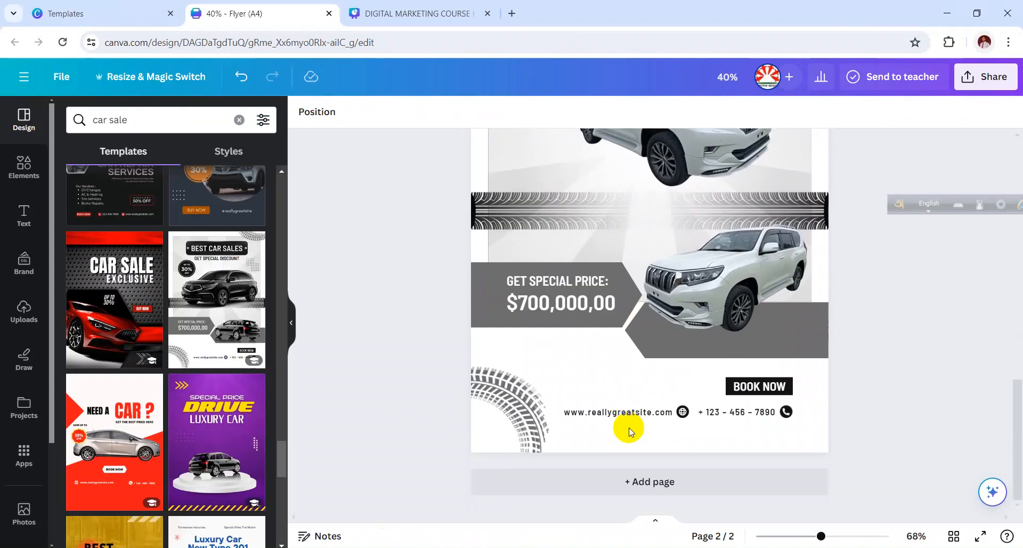
pyautogui.click(561, 305)
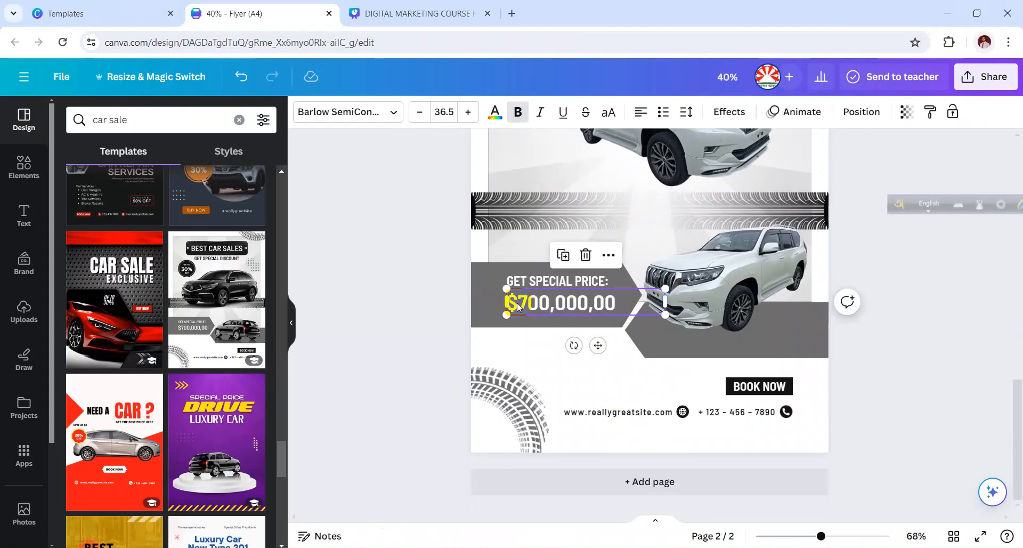
pyautogui.doubleClick(523, 307)
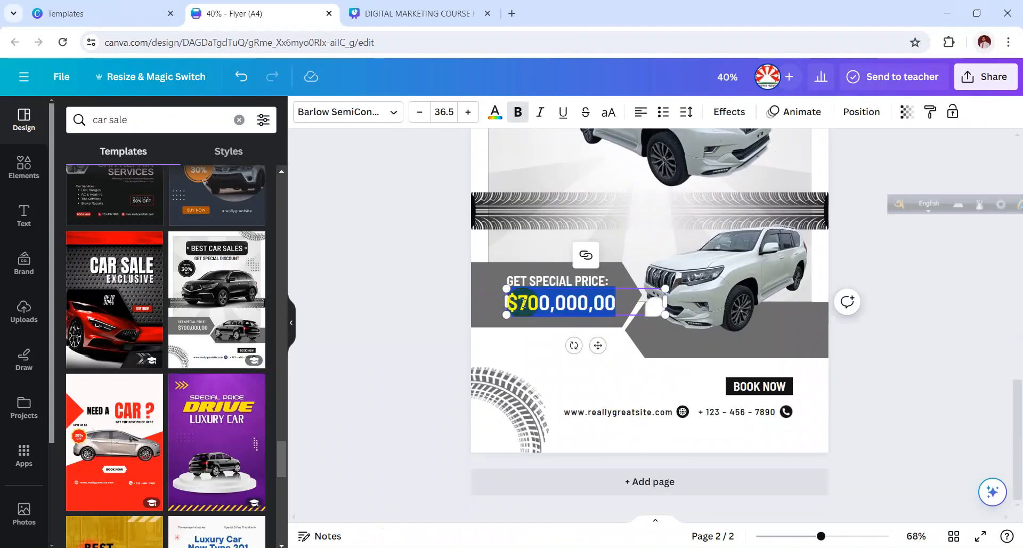
pyautogui.click(593, 302)
pyautogui.moveTo(549, 303); pyautogui.dragTo(503, 307)
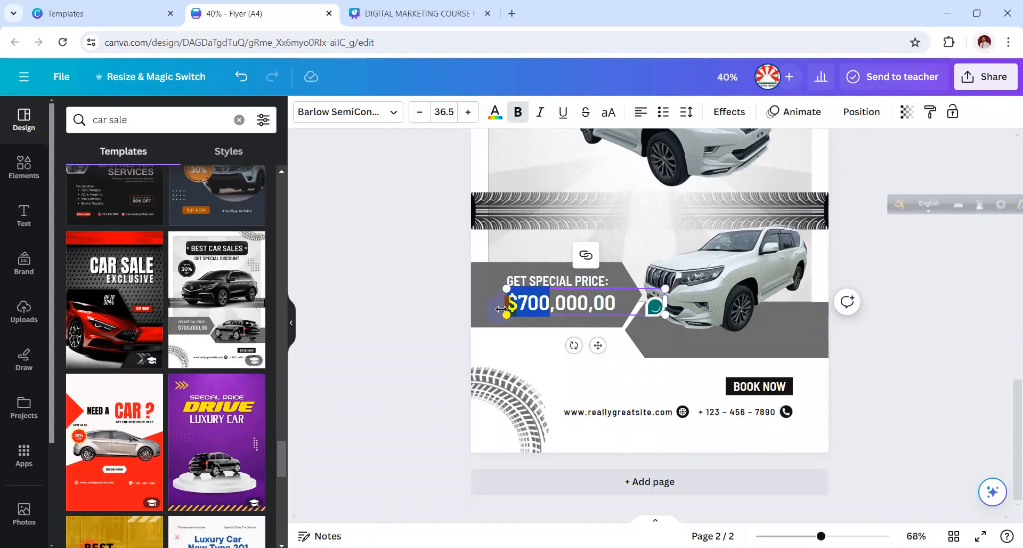
pyautogui.write('BDT')
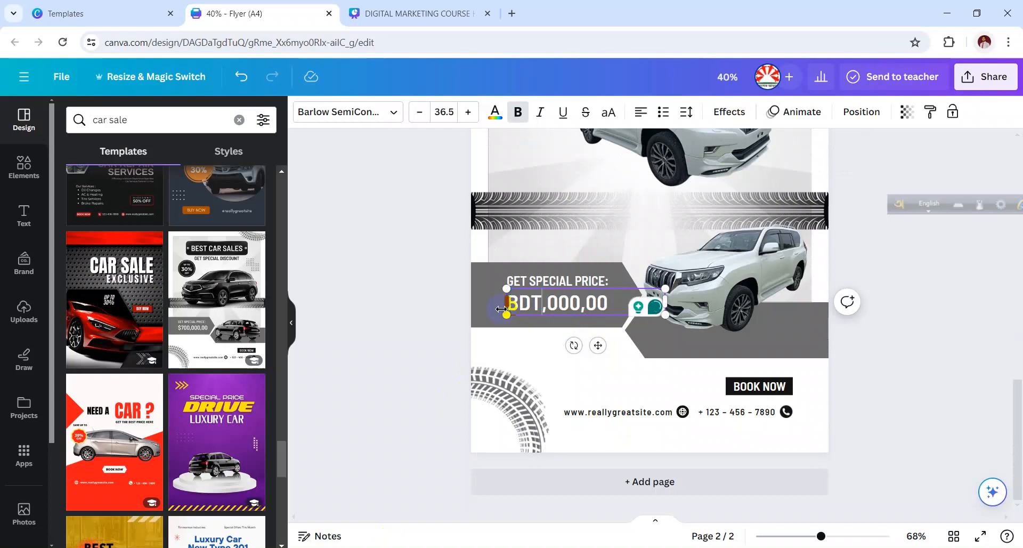
pyautogui.write('25')
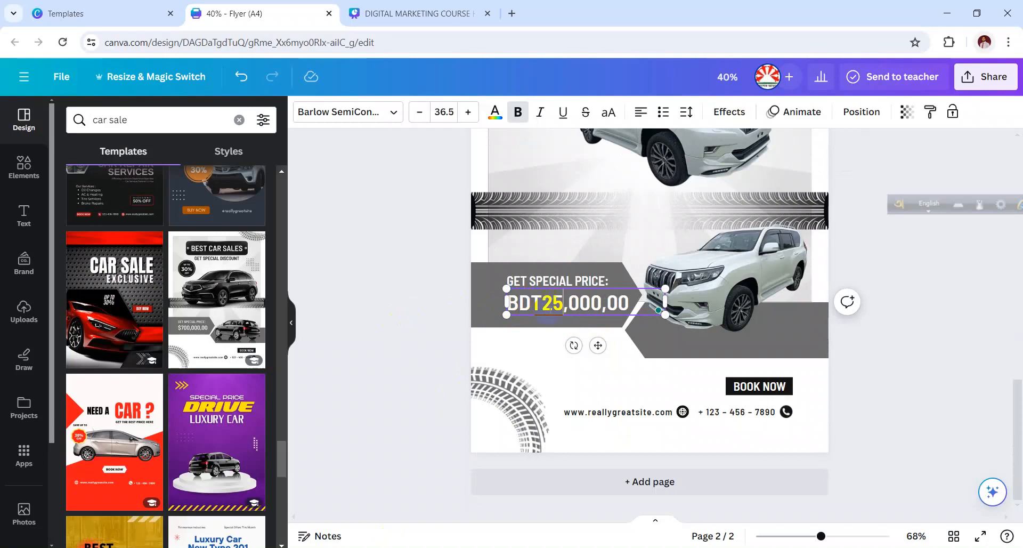
pyautogui.click(386, 312)
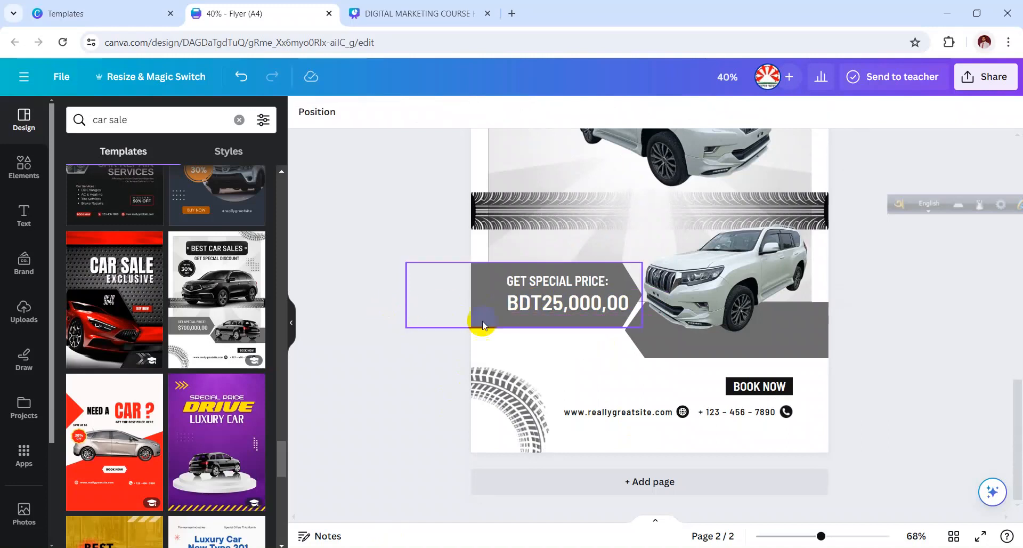
pyautogui.click(533, 319)
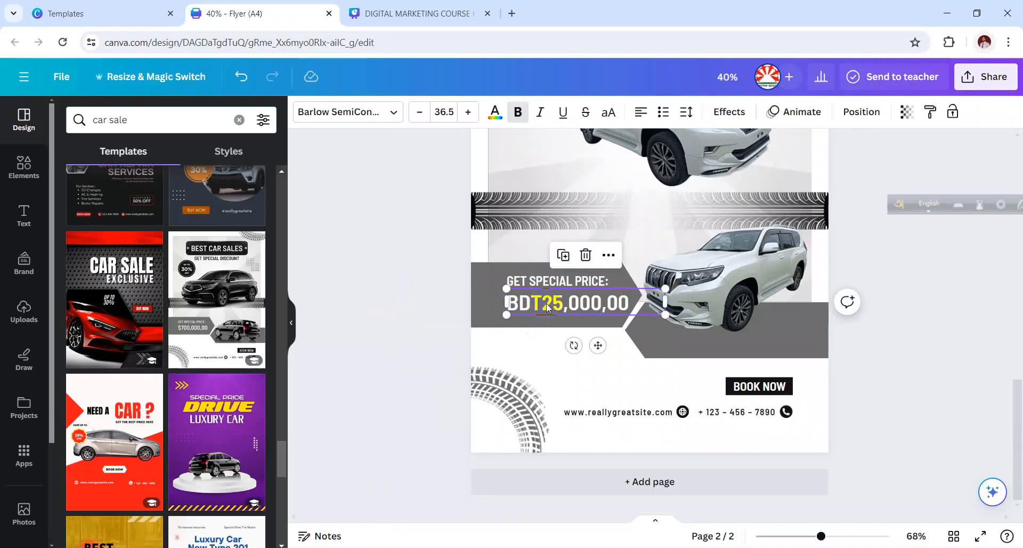
pyautogui.moveTo(547, 303)
pyautogui.mouseDown()
pyautogui.moveTo(533, 302)
pyautogui.moveTo(547, 305)
pyautogui.mouseUp()
pyautogui.click(358, 322)
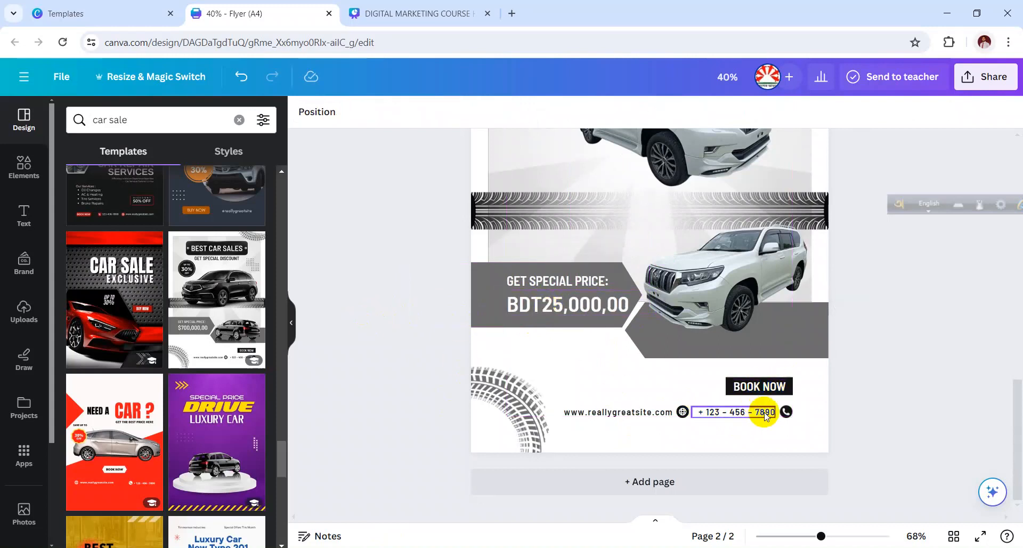
# Step: Select the flyer's website text, copy the page handle HawladerTrading from the Facebook address, and return to Canva
pyautogui.click(599, 413)
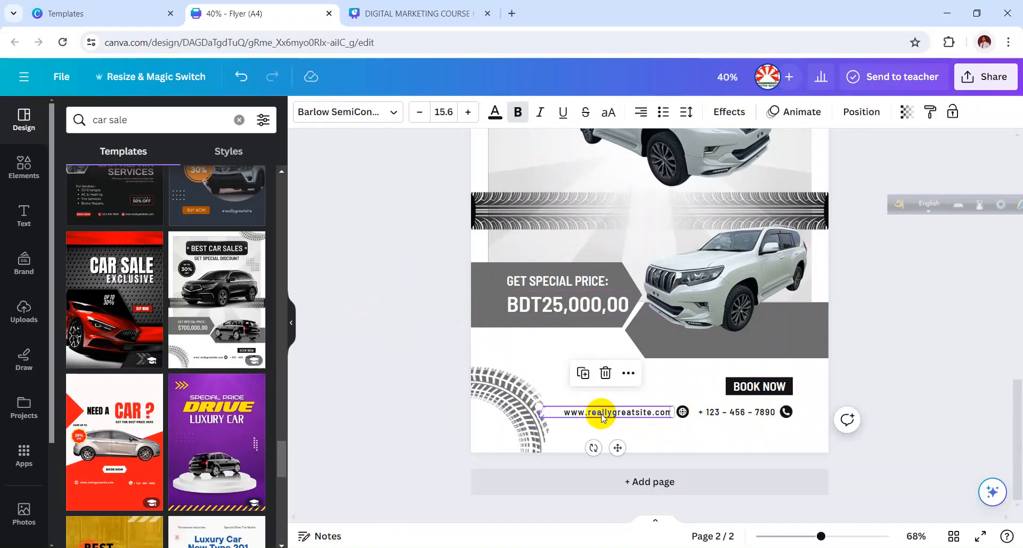
pyautogui.click(600, 413)
pyautogui.click(384, 401)
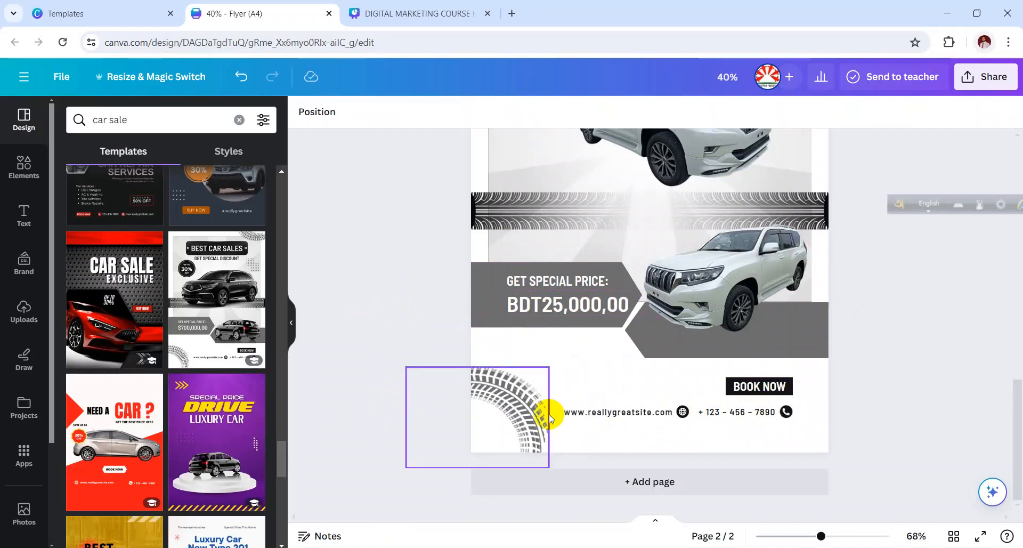
pyautogui.click(600, 413)
pyautogui.click(651, 413)
pyautogui.click(651, 415)
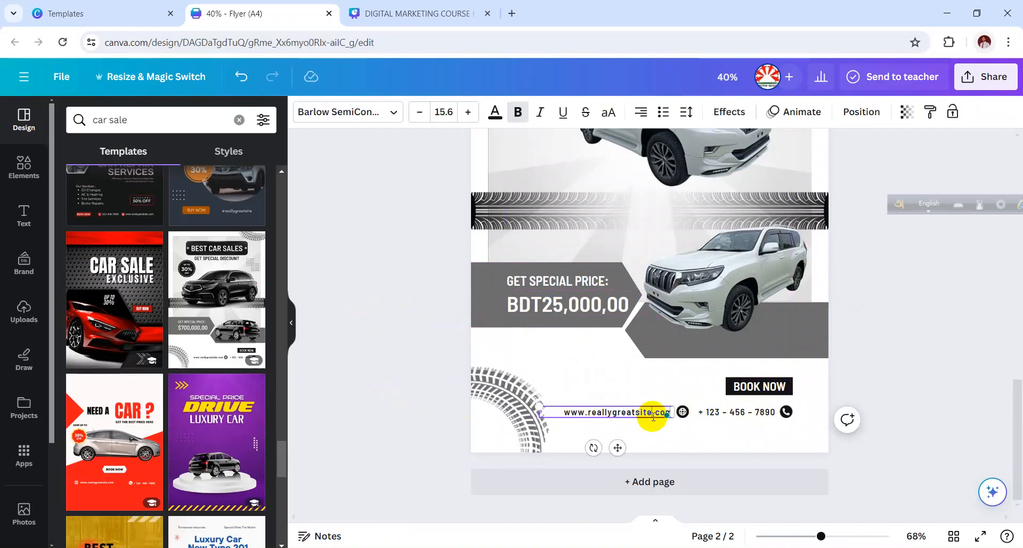
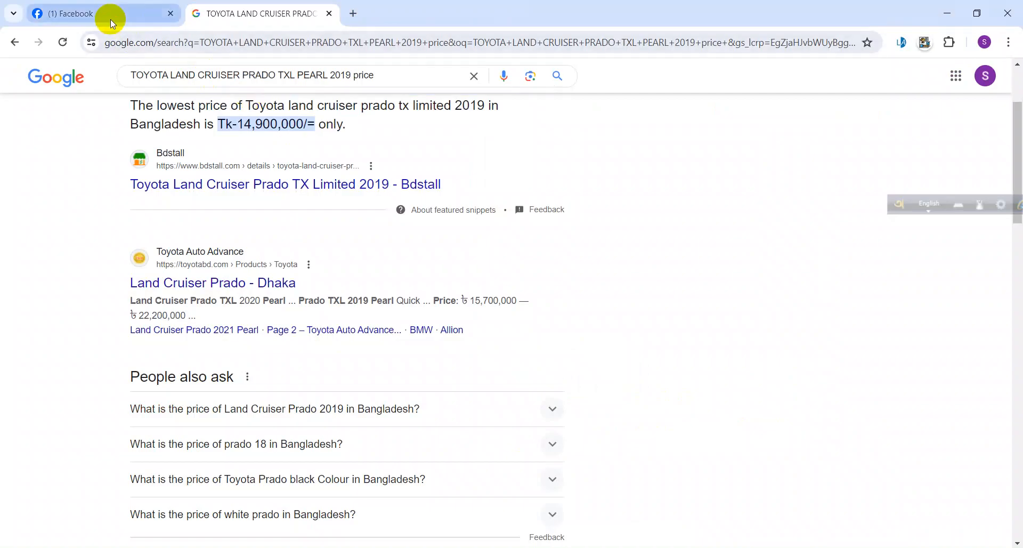
pyautogui.click(110, 17)
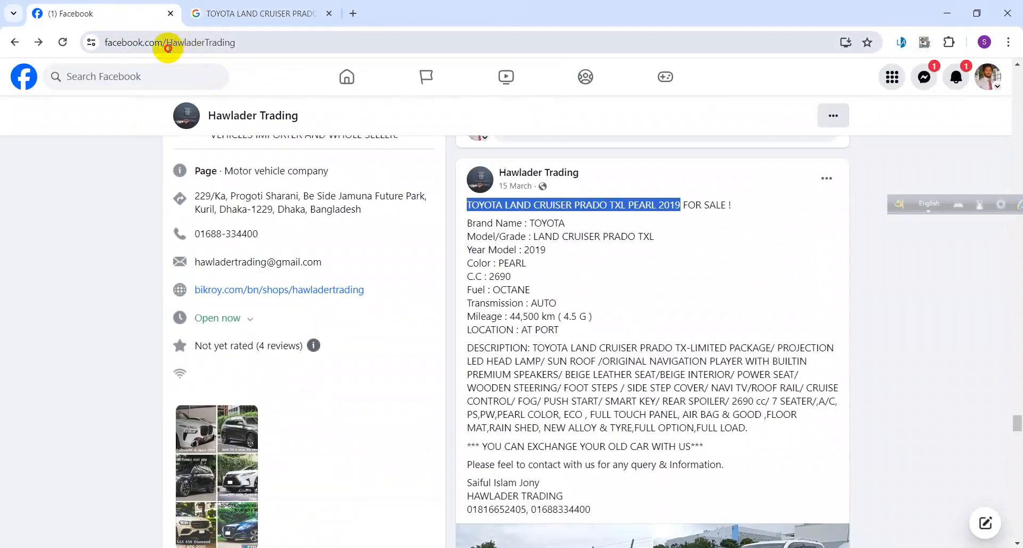
pyautogui.moveTo(166, 42); pyautogui.dragTo(280, 47)
pyautogui.hotkey('ctrl', 'c')
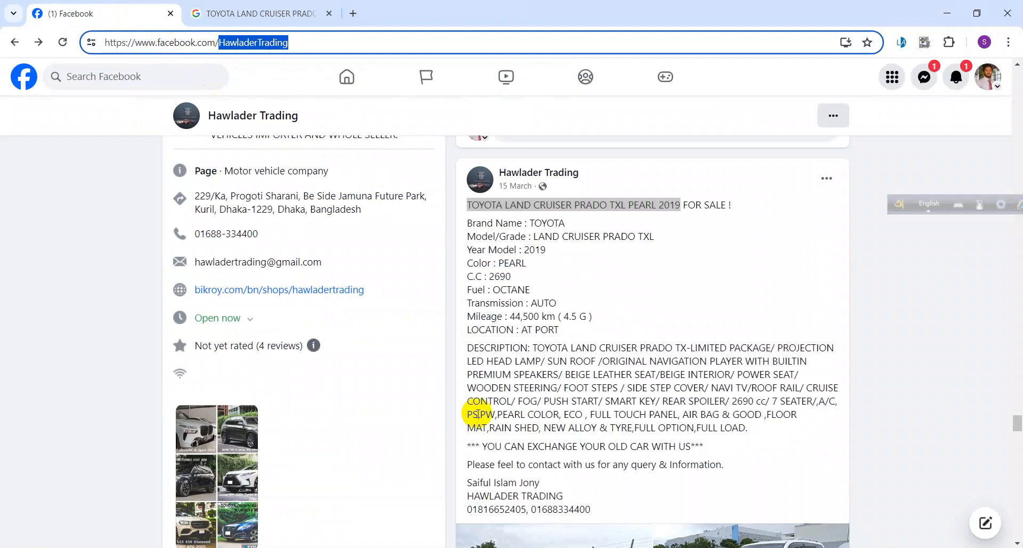
pyautogui.hotkey('alt', 'Tab')
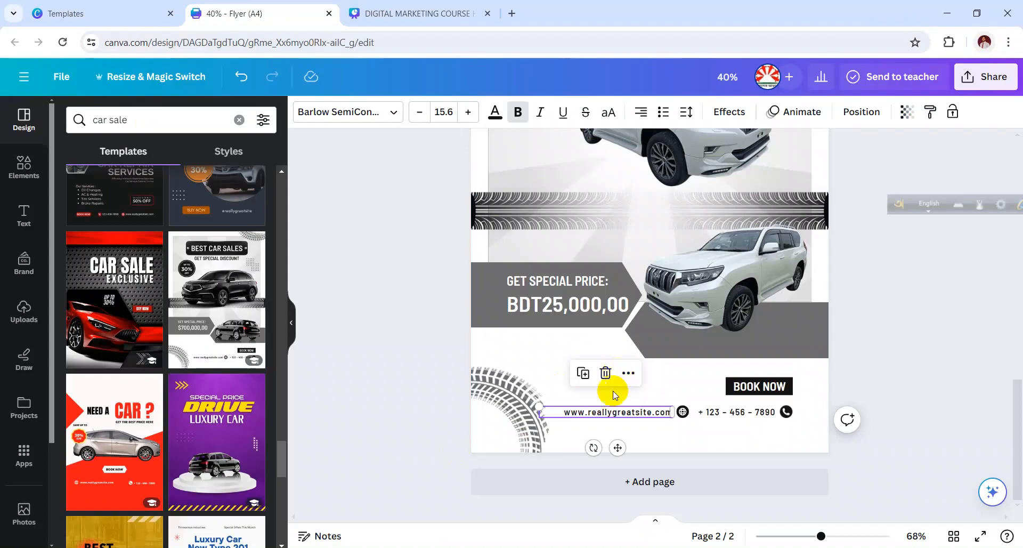
pyautogui.doubleClick(605, 412)
pyautogui.click(590, 412)
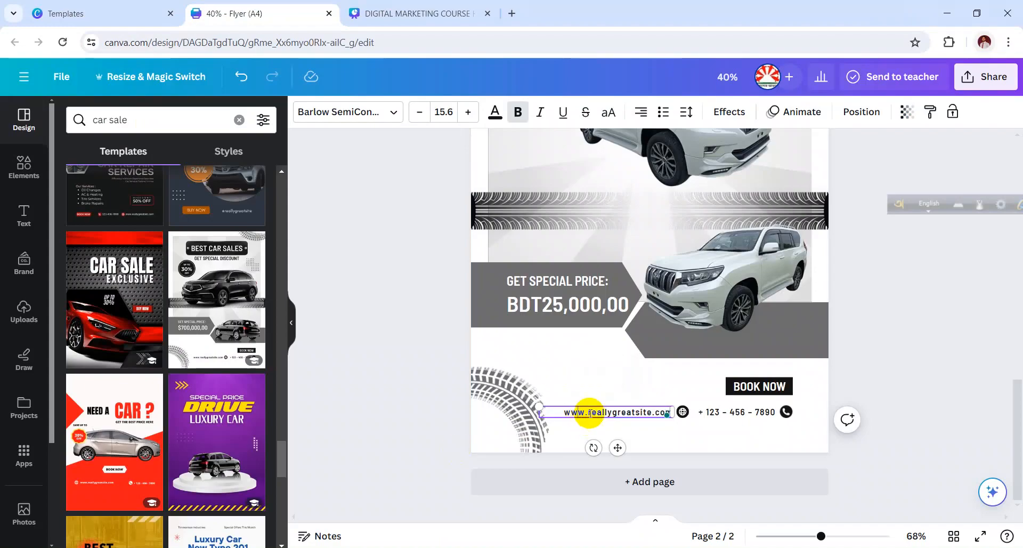
pyautogui.doubleClick(592, 412)
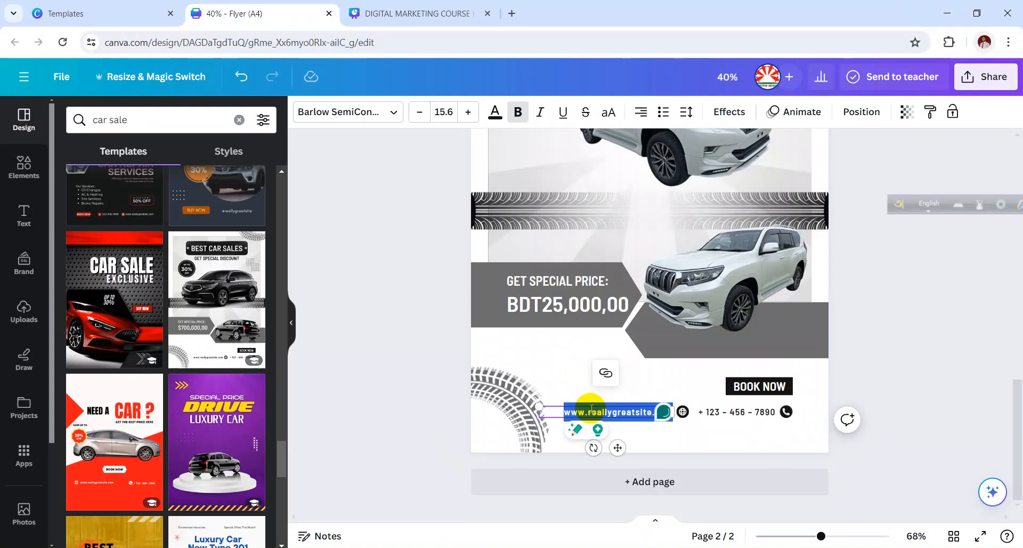
pyautogui.click(595, 412)
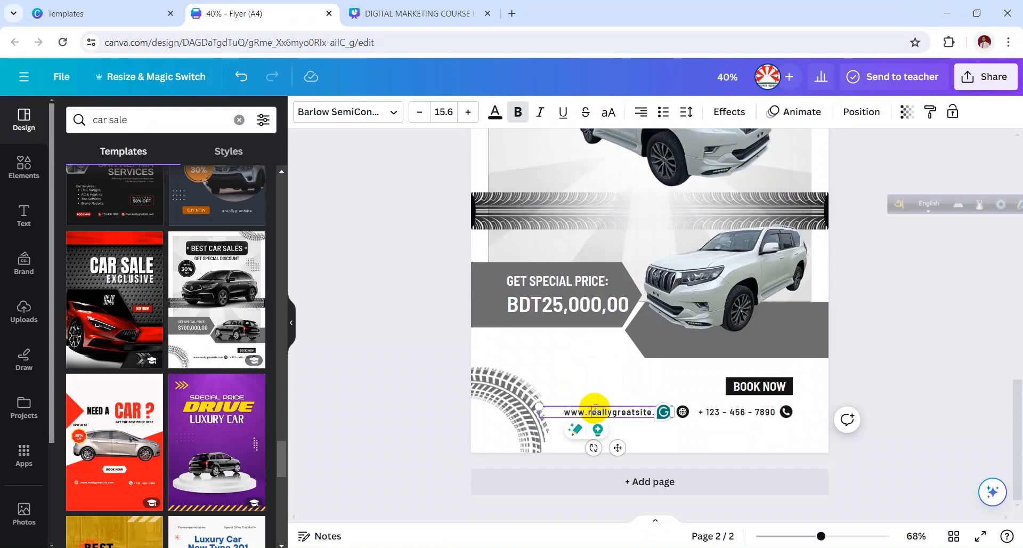
pyautogui.press('Delete')
pyautogui.press('Delete')
pyautogui.press('Delete')
pyautogui.press('Delete')
pyautogui.press('Delete')
pyautogui.press('Delete')
pyautogui.press('Delete')
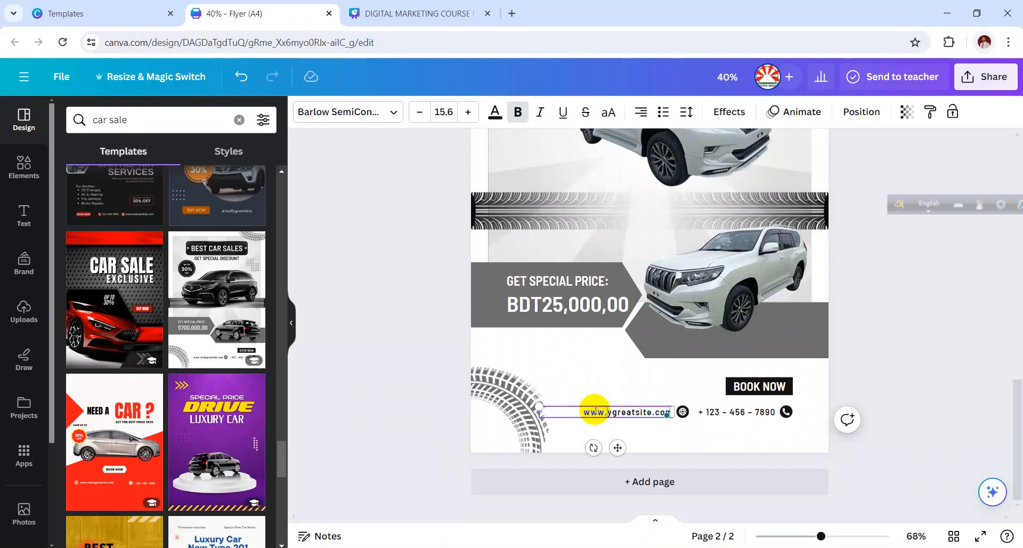
pyautogui.press('Delete')
pyautogui.press('Delete')
pyautogui.press('Delete')
pyautogui.press('Delete')
pyautogui.press('Delete')
pyautogui.press('Delete')
pyautogui.hotkey('ctrl', 'v')
pyautogui.click(421, 424)
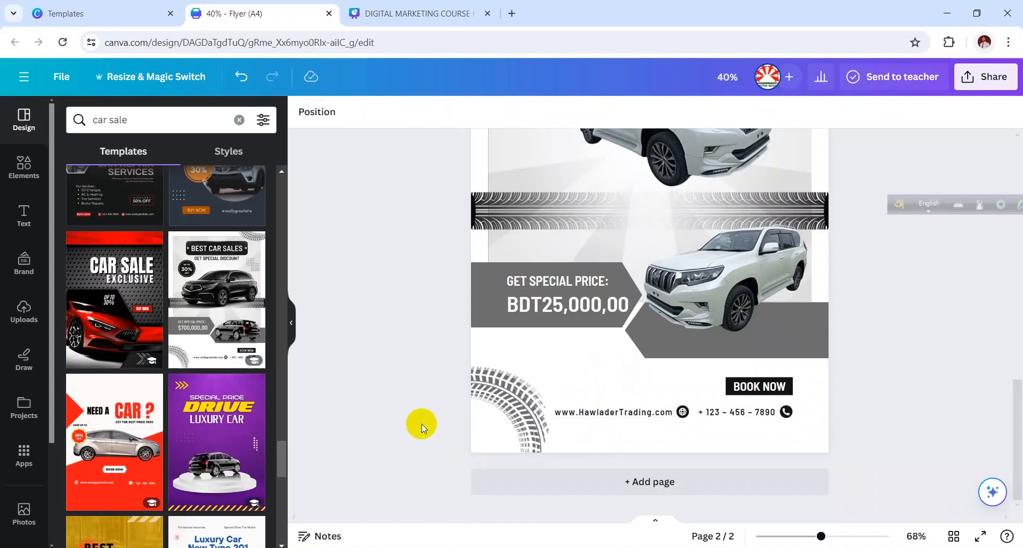
# Step: Switch to the dealer's Facebook page, copy the second phone number at the end of the Prado post, and return to Canva
pyautogui.hotkey('alt', 'Tab')
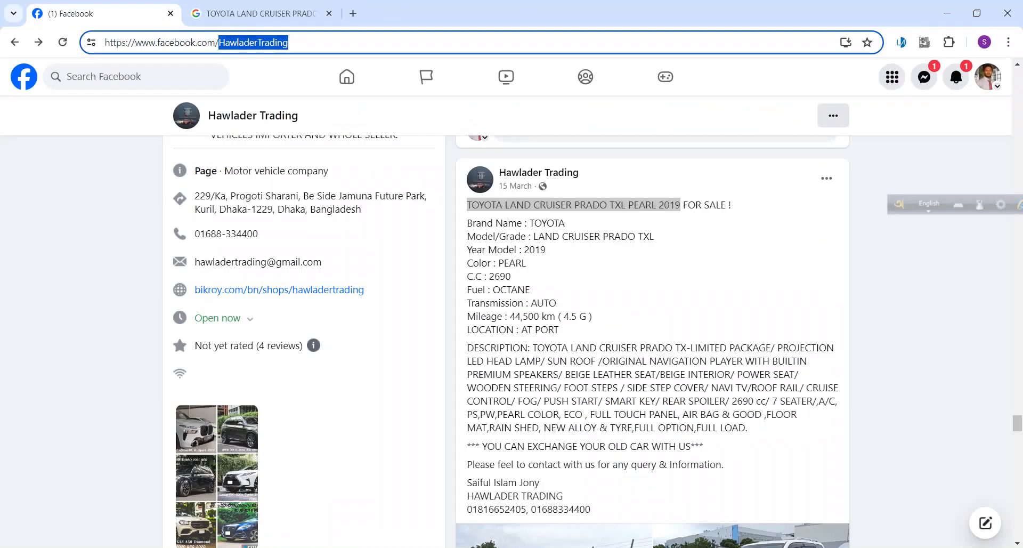
pyautogui.scroll(-3, 658, 267)
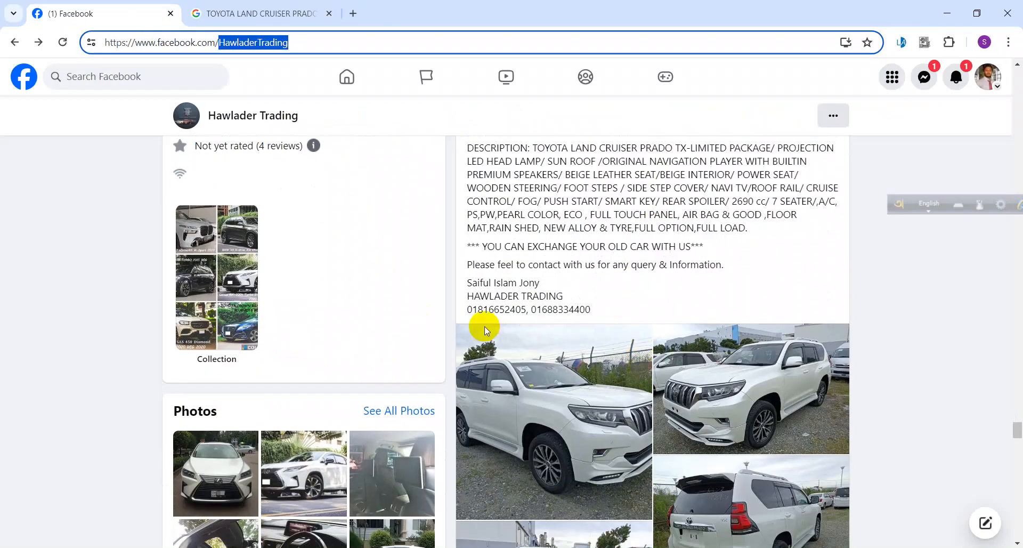
pyautogui.moveTo(531, 309); pyautogui.dragTo(594, 311)
pyautogui.hotkey('ctrl', 'c')
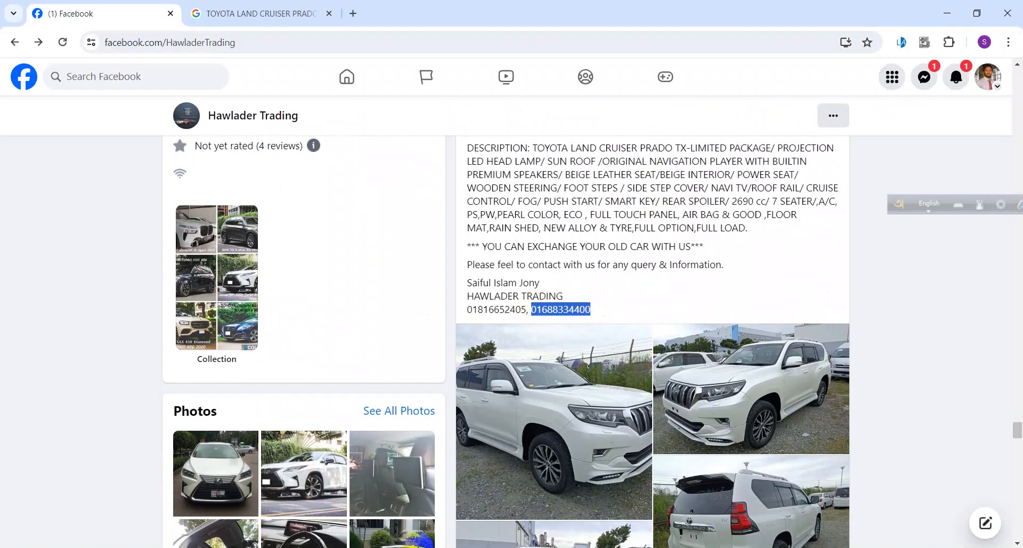
pyautogui.hotkey('alt', 'Tab')
# Step: Replace the placeholder phone number on page 2 with the prefix +880 followed by the copied phone number
pyautogui.click(725, 415)
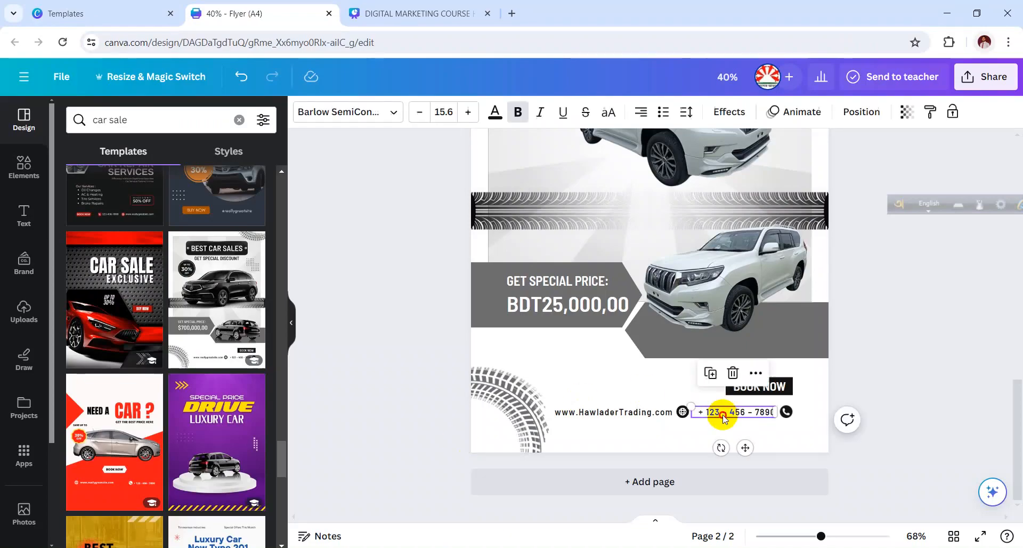
pyautogui.doubleClick(723, 415)
pyautogui.click(723, 416)
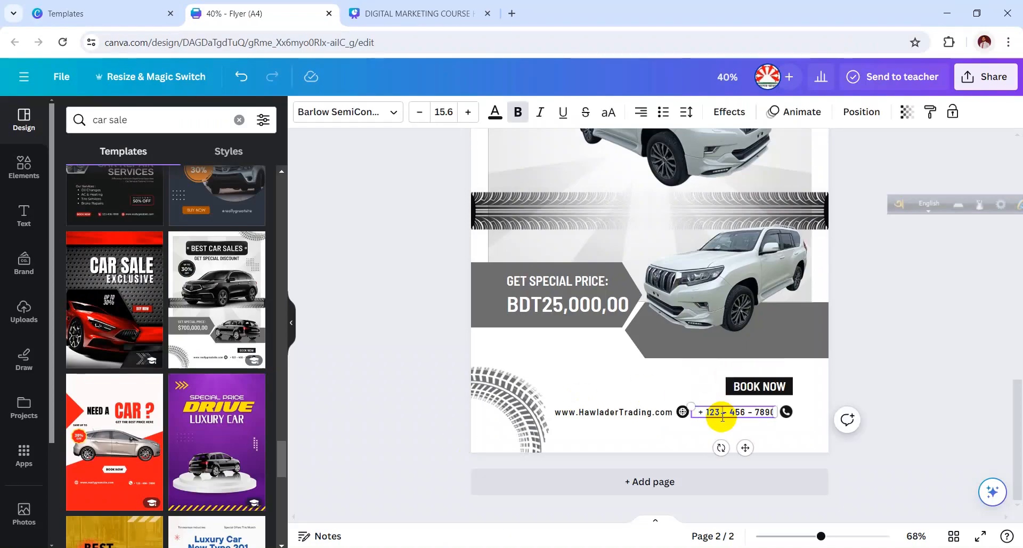
pyautogui.tripleClick(723, 417)
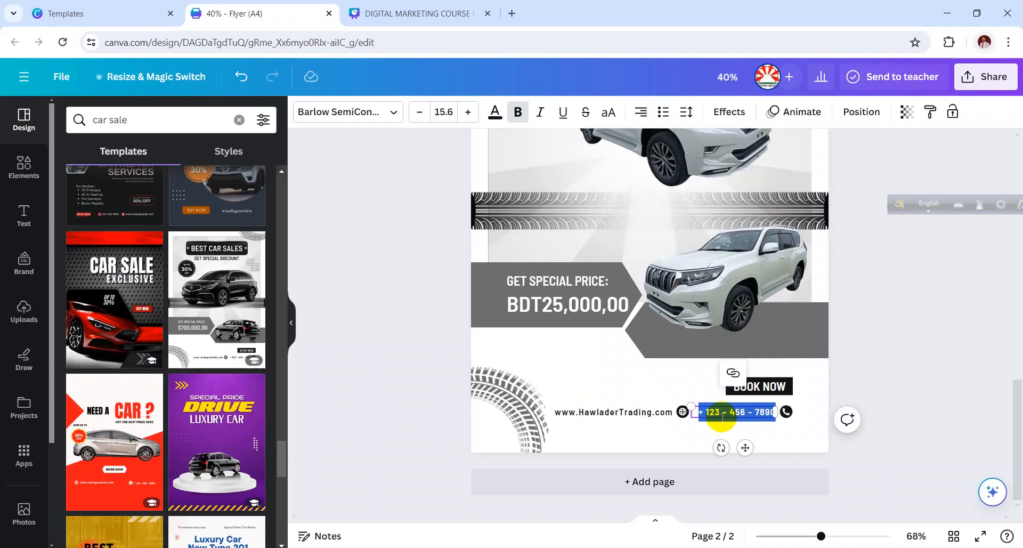
pyautogui.write('+')
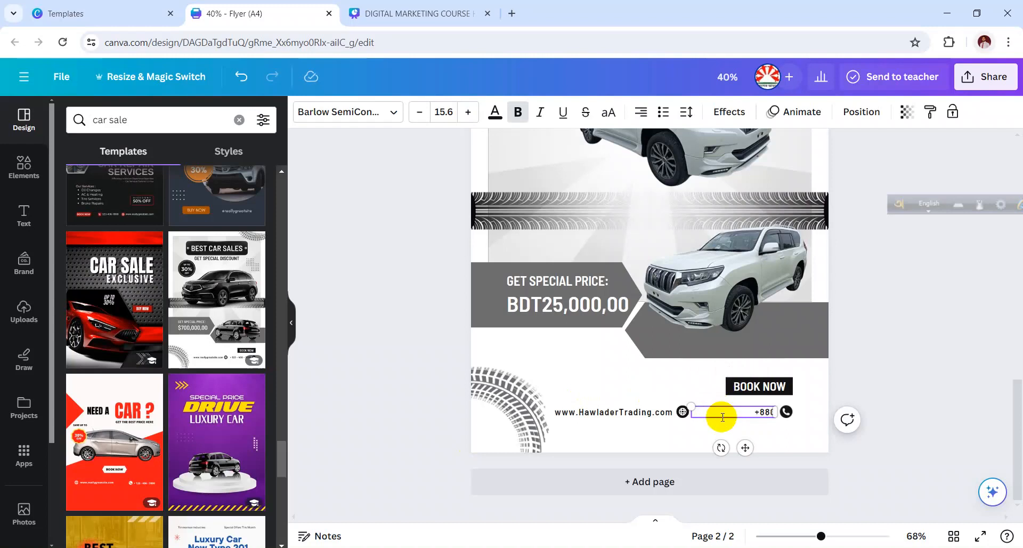
pyautogui.write('880')
pyautogui.hotkey('ctrl', 'v')
pyautogui.click(922, 350)
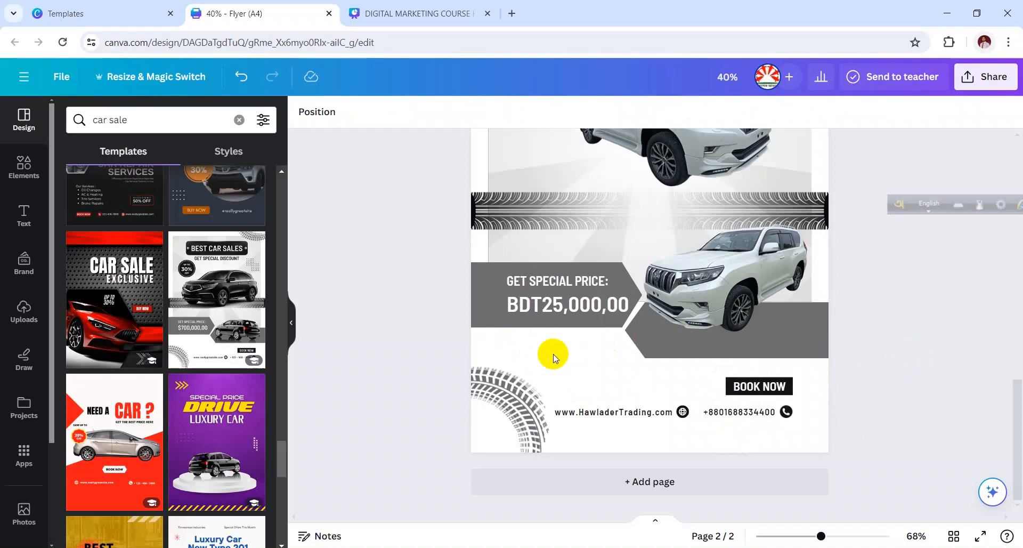
# Step: Look over page 2 of the flyer, copy the dealer name HAWLADER TRADING from the Facebook post, and return to Canva
pyautogui.scroll(5, 949, 368)
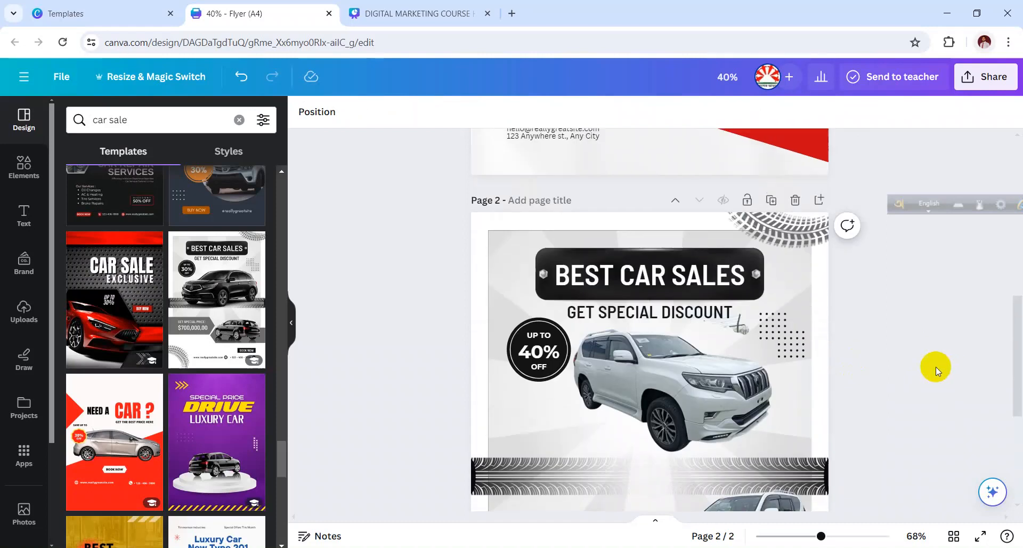
pyautogui.scroll(-5, 935, 366)
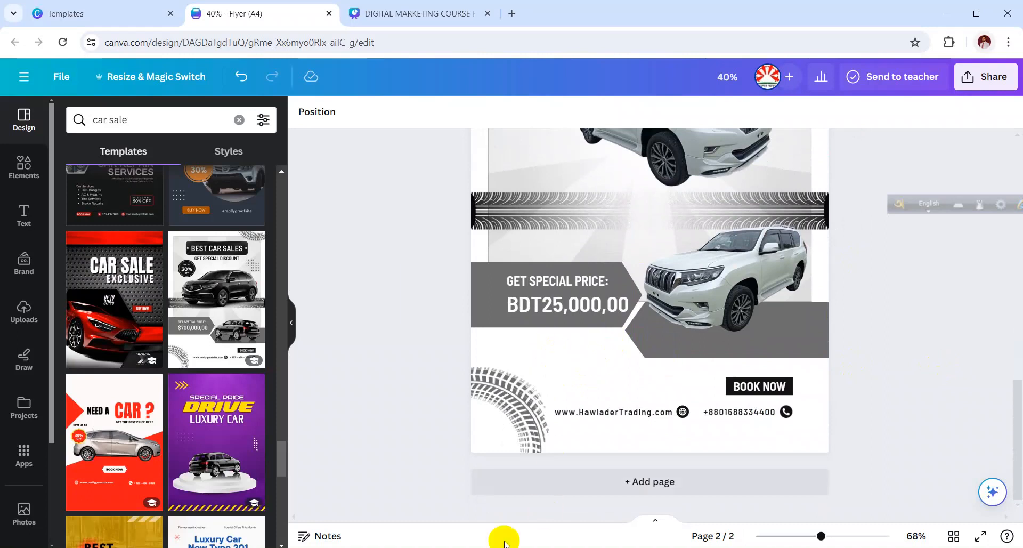
pyautogui.hotkey('alt', 'Tab')
pyautogui.moveTo(508, 282); pyautogui.dragTo(549, 296)
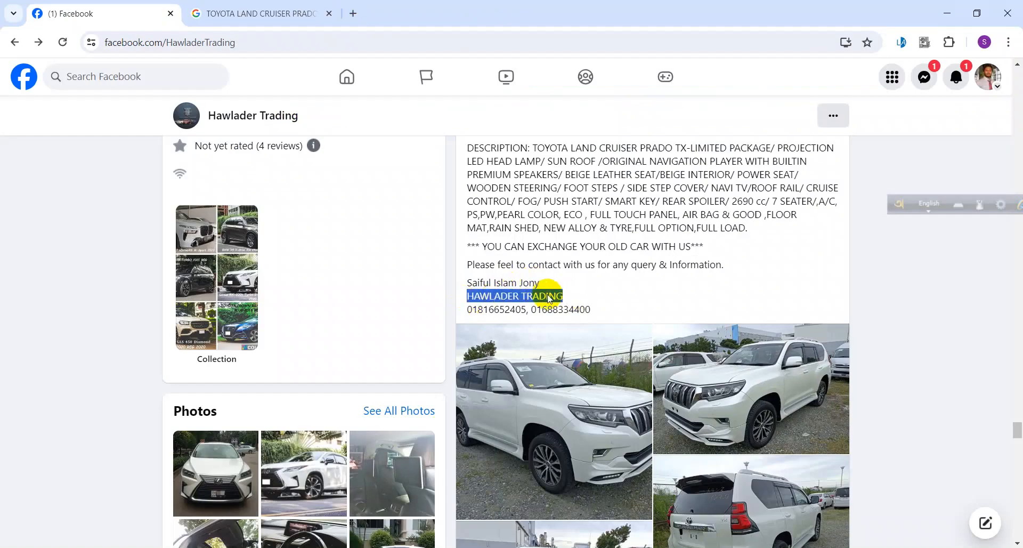
pyautogui.rightClick(549, 298)
pyautogui.click(569, 312)
pyautogui.hotkey('alt', 'Tab')
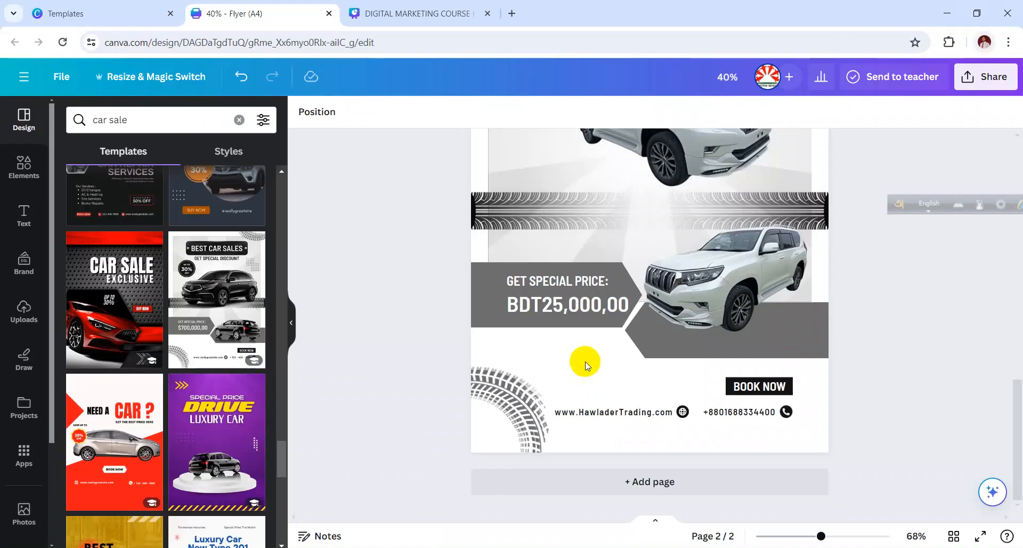
# Step: Paste HAWLADER TRADING onto the flyer, place it above the website text, and enlarge it to font size 19.9
pyautogui.hotkey('ctrl', 'v')
pyautogui.moveTo(661, 327); pyautogui.dragTo(603, 424)
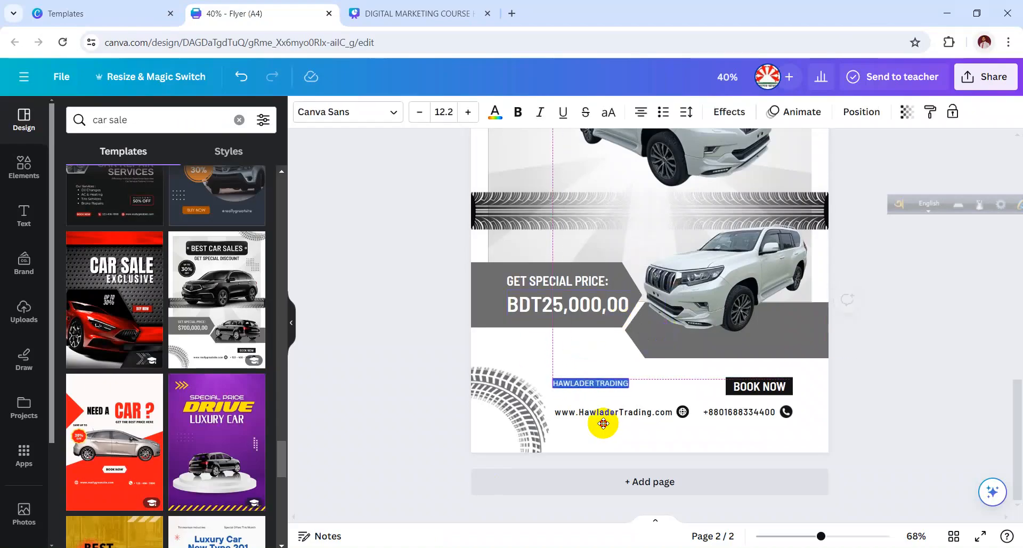
pyautogui.moveTo(629, 389); pyautogui.dragTo(674, 391)
pyautogui.click(914, 336)
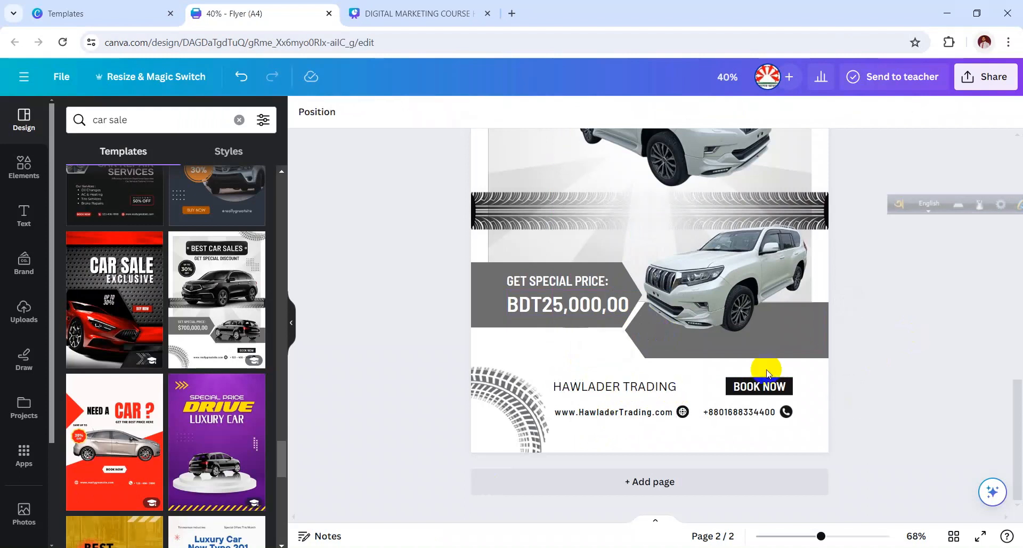
# Step: Make the HAWLADER TRADING text bold and nudge it slightly up to leave more room above the website text
pyautogui.click(643, 387)
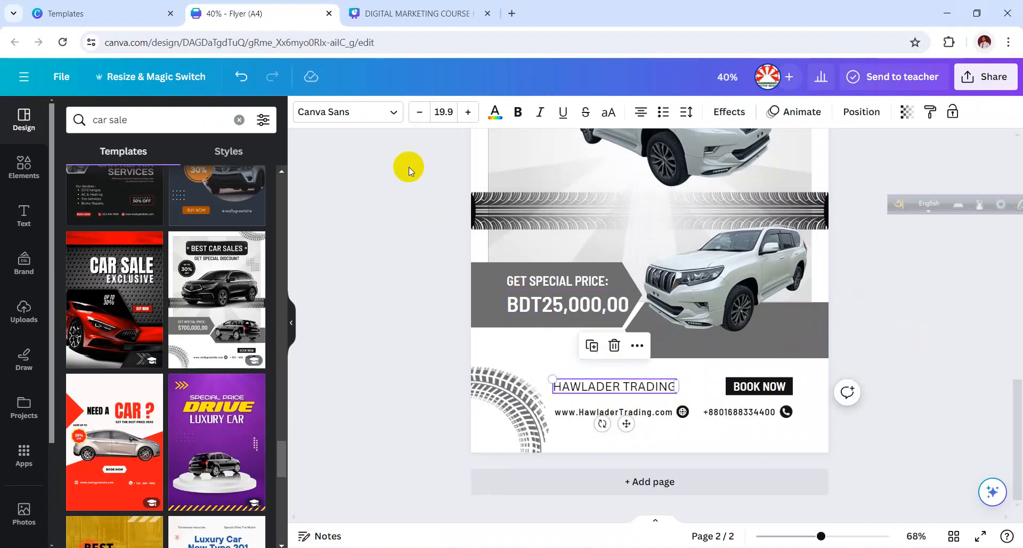
pyautogui.click(516, 113)
pyautogui.click(350, 385)
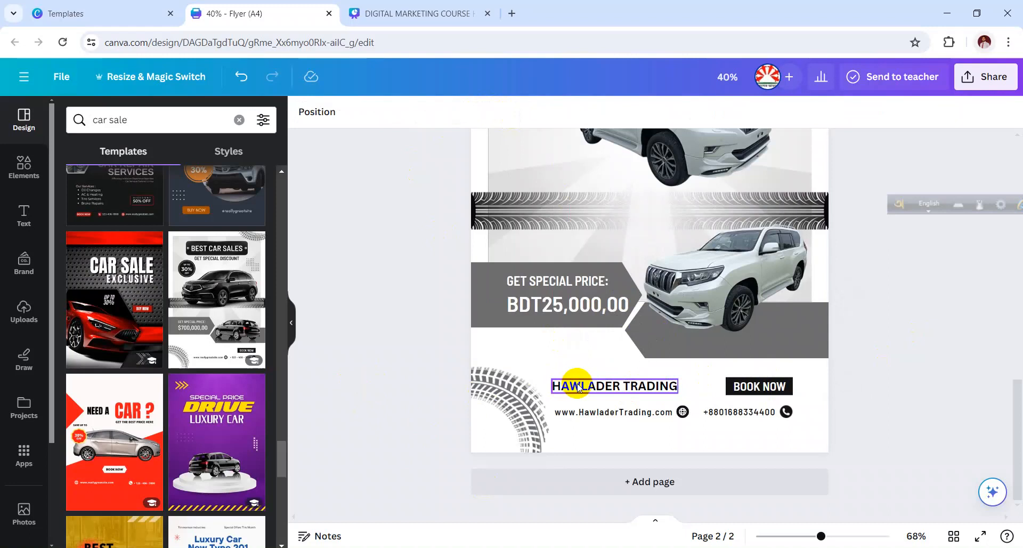
pyautogui.moveTo(579, 384); pyautogui.dragTo(561, 368)
pyautogui.moveTo(569, 368)
pyautogui.mouseDown()
pyautogui.moveTo(585, 382)
pyautogui.moveTo(577, 380)
pyautogui.mouseUp()
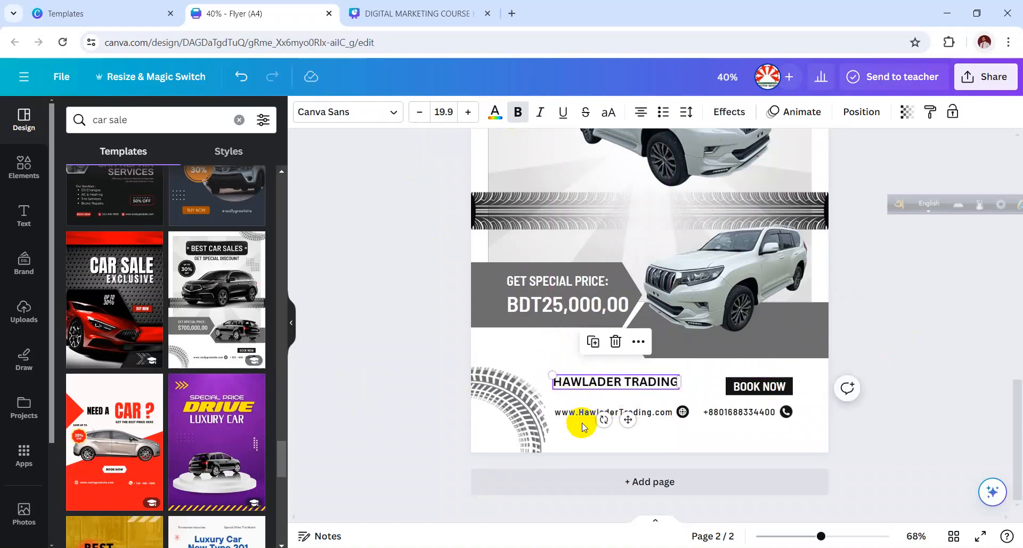
pyautogui.click(585, 413)
pyautogui.click(926, 324)
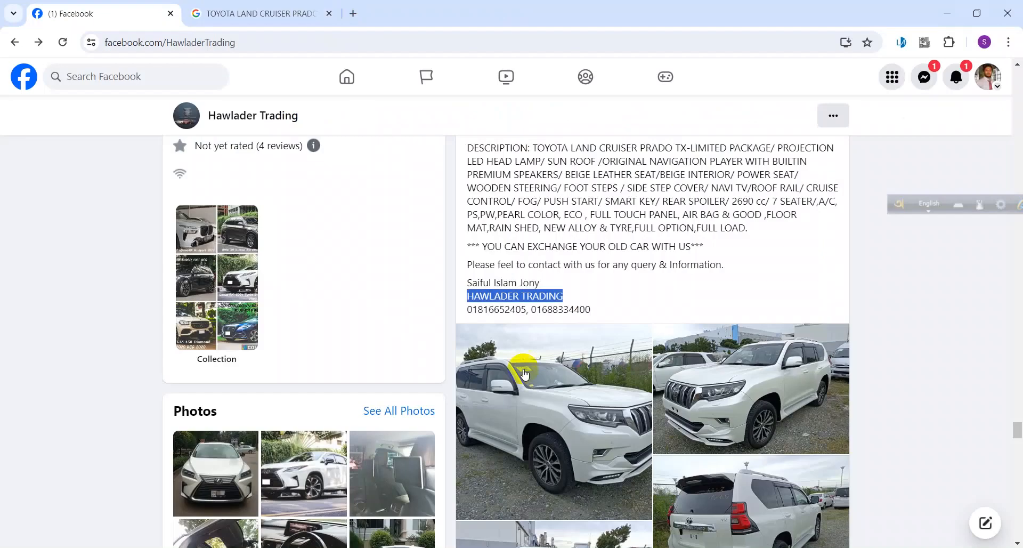
# Step: Switch to the dealer's Facebook page, copy the postal address from its page details, and return to Canva
pyautogui.scroll(4, 565, 363)
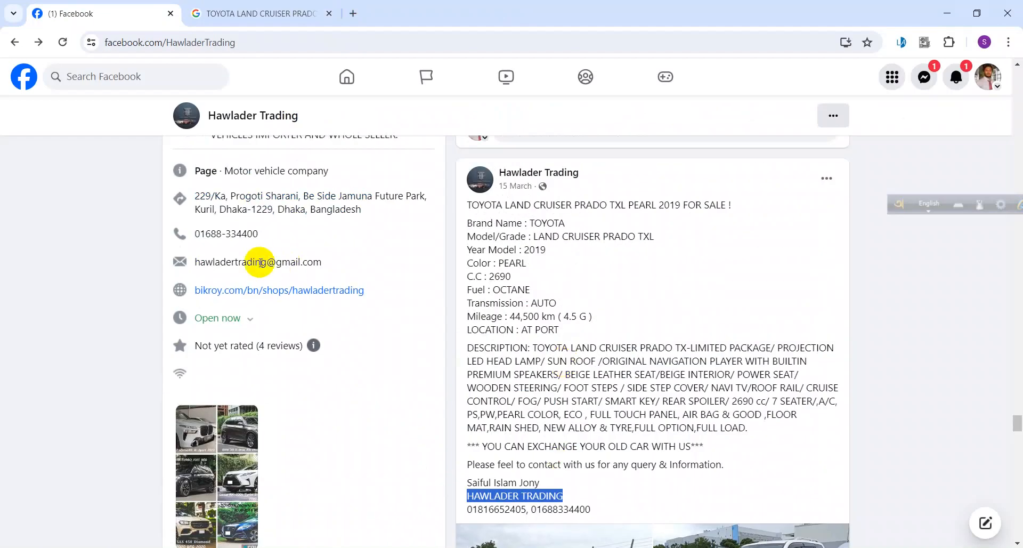
pyautogui.moveTo(191, 199); pyautogui.dragTo(359, 212)
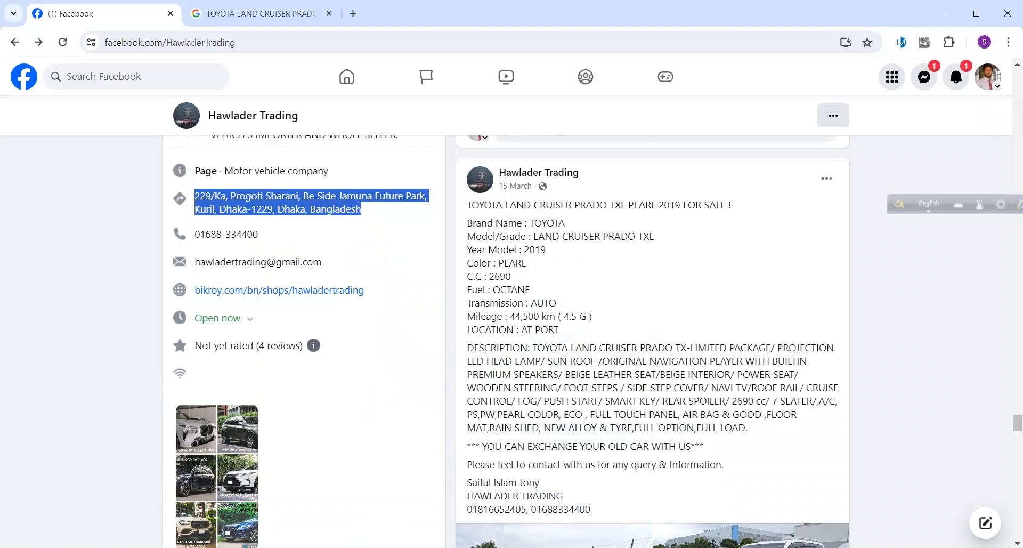
pyautogui.hotkey('alt', 'Tab')
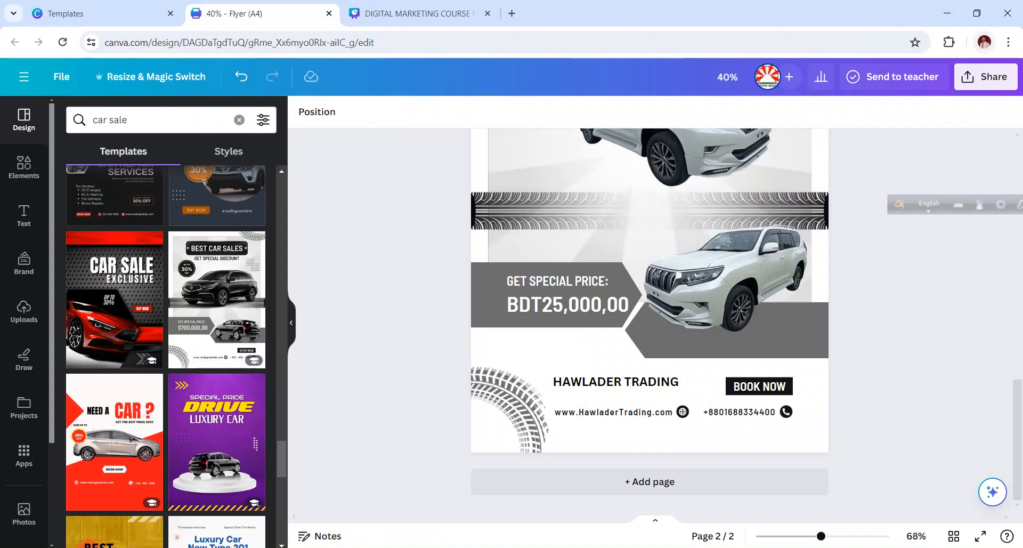
# Step: Paste the dealer's postal address onto page 2 and move it down below the HAWLADER TRADING text
pyautogui.click(602, 400)
pyautogui.hotkey('ctrl', 'v')
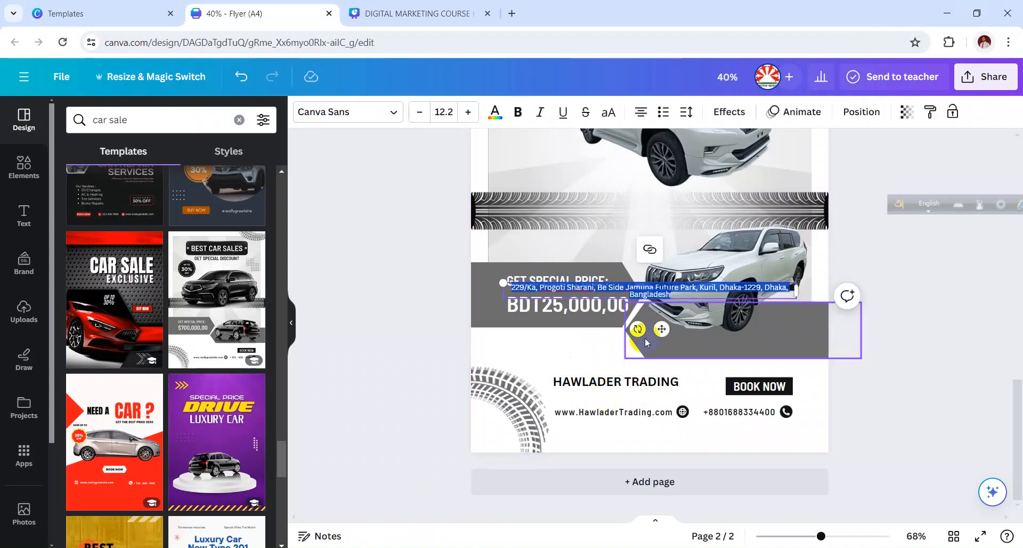
pyautogui.moveTo(661, 329); pyautogui.dragTo(701, 443)
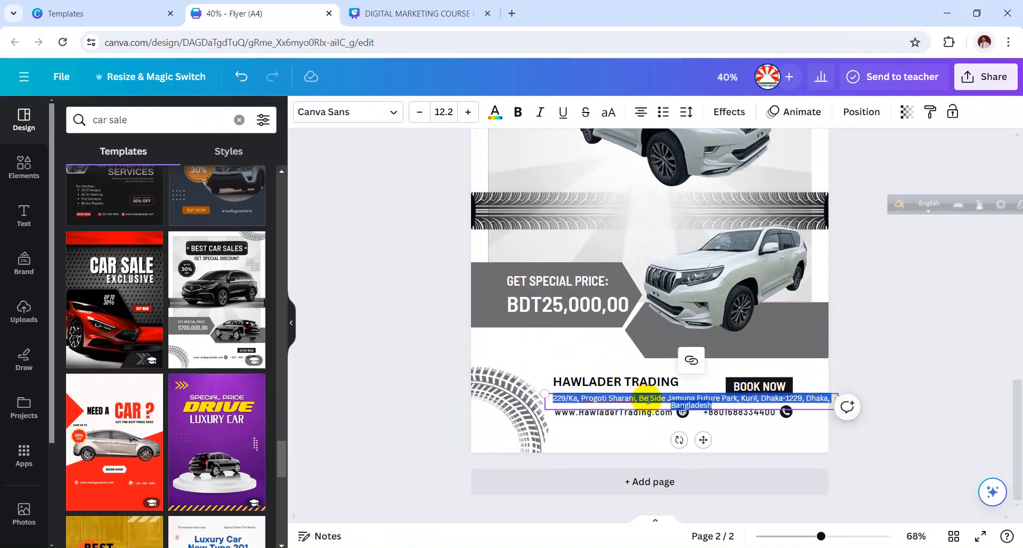
pyautogui.click(342, 377)
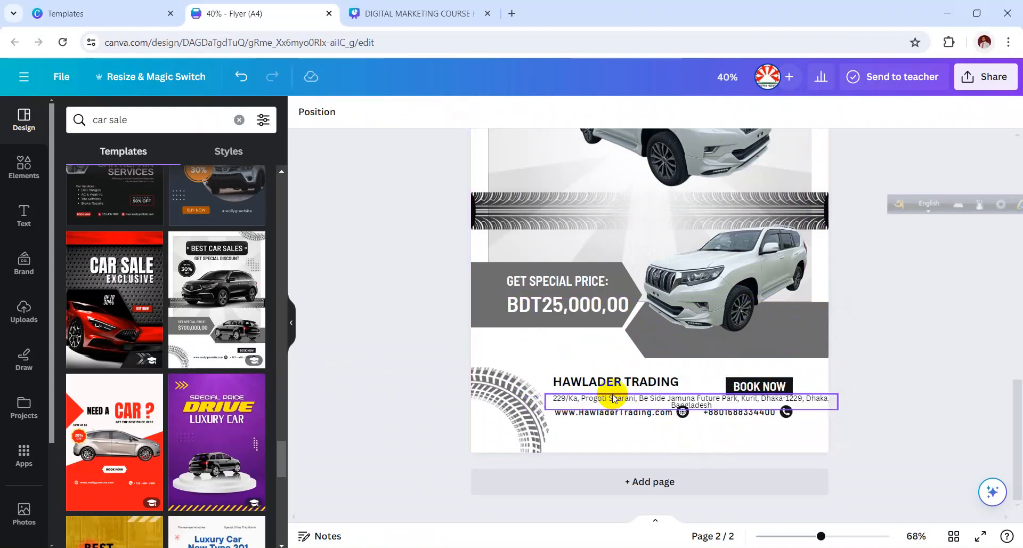
# Step: Move the address clear of the contact details, narrow its text box to about 101.3 wide, and make it left-aligned and bold
pyautogui.click(789, 403)
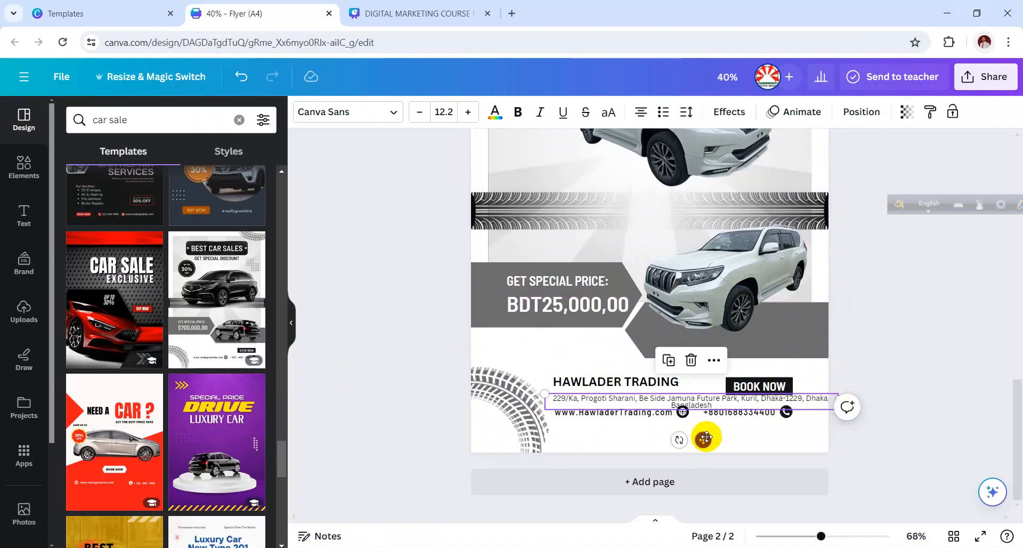
pyautogui.moveTo(703, 440); pyautogui.dragTo(681, 376)
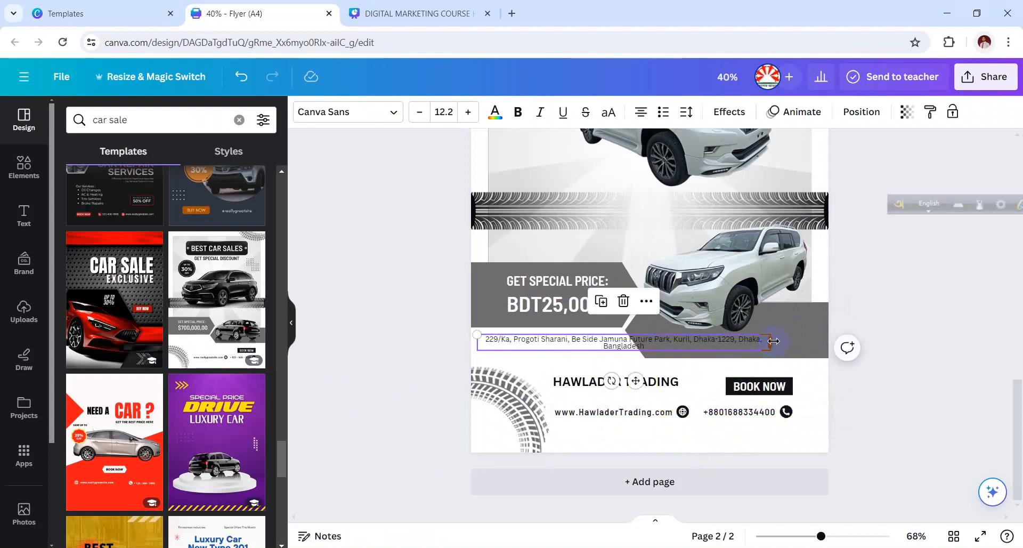
pyautogui.moveTo(773, 341); pyautogui.dragTo(656, 348)
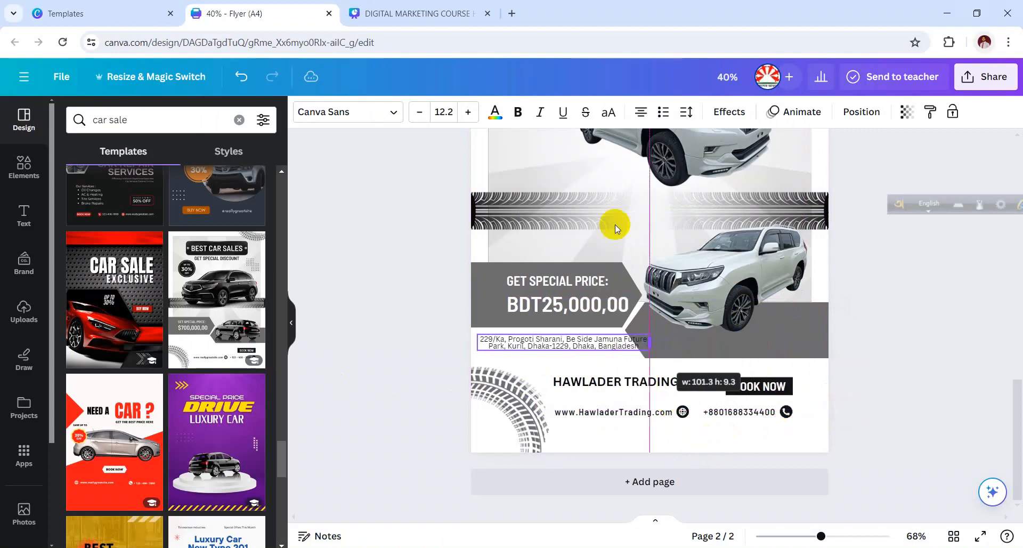
pyautogui.click(640, 112)
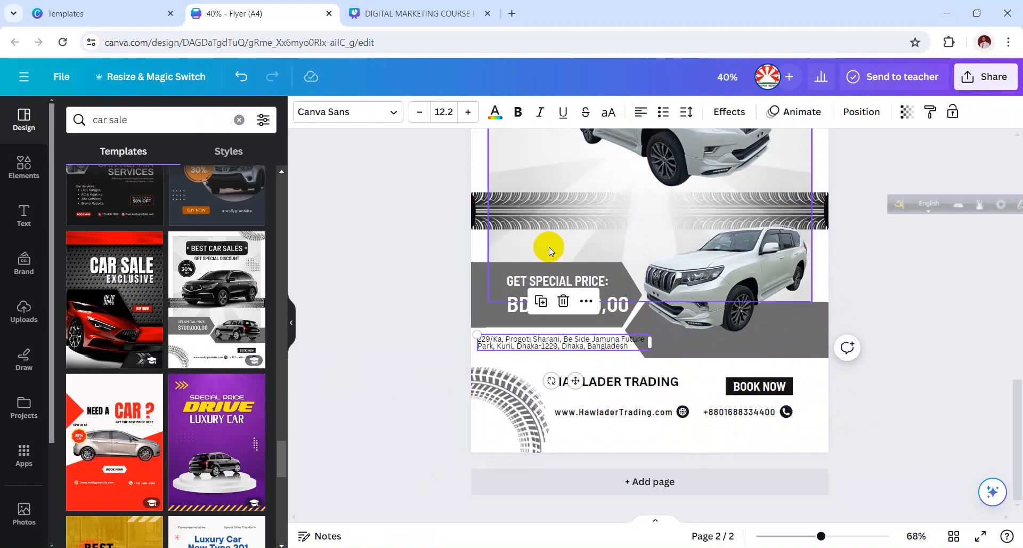
pyautogui.click(521, 123)
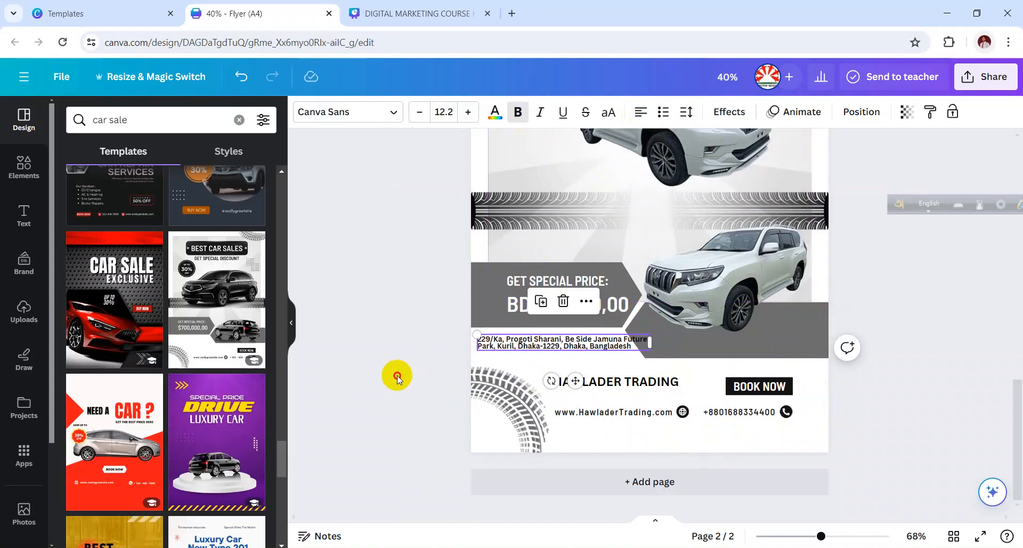
# Step: Move the address directly below the HAWLADER TRADING text, then group the globe icon, phone number and phone icon in the lowered contact row
pyautogui.moveTo(511, 346); pyautogui.dragTo(610, 427)
pyautogui.moveTo(727, 419); pyautogui.dragTo(726, 421)
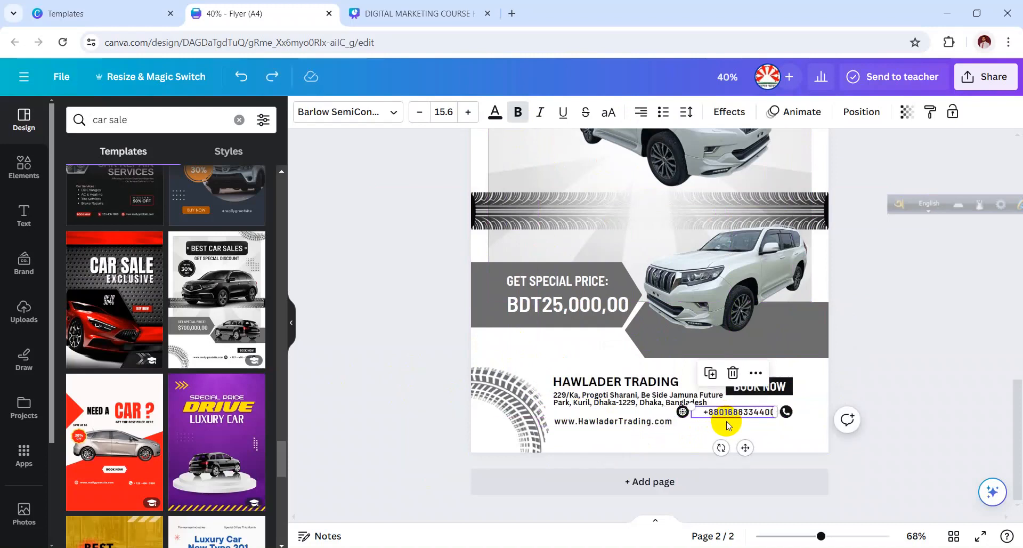
pyautogui.hotkey('ctrl', 'z')
pyautogui.moveTo(799, 417); pyautogui.dragTo(708, 425)
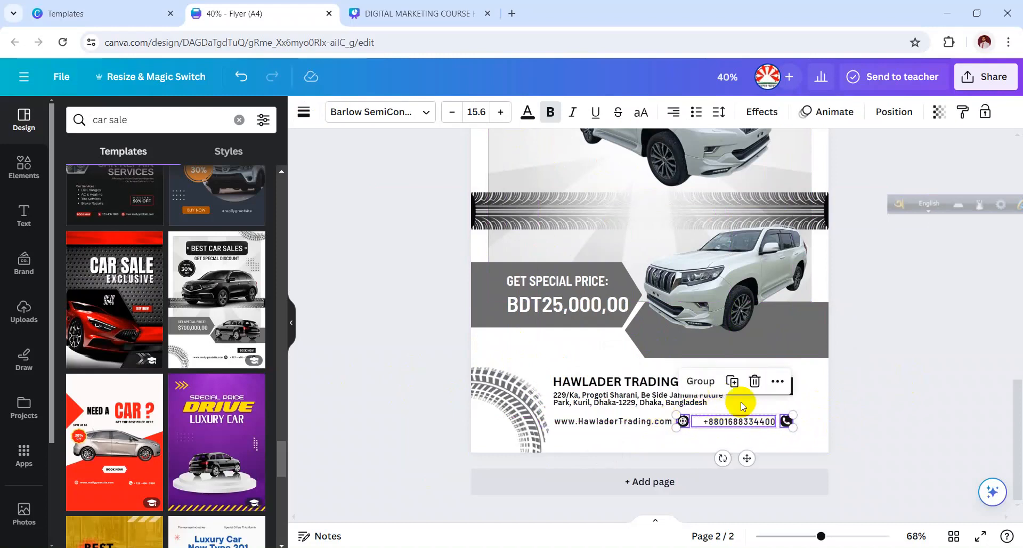
pyautogui.click(702, 382)
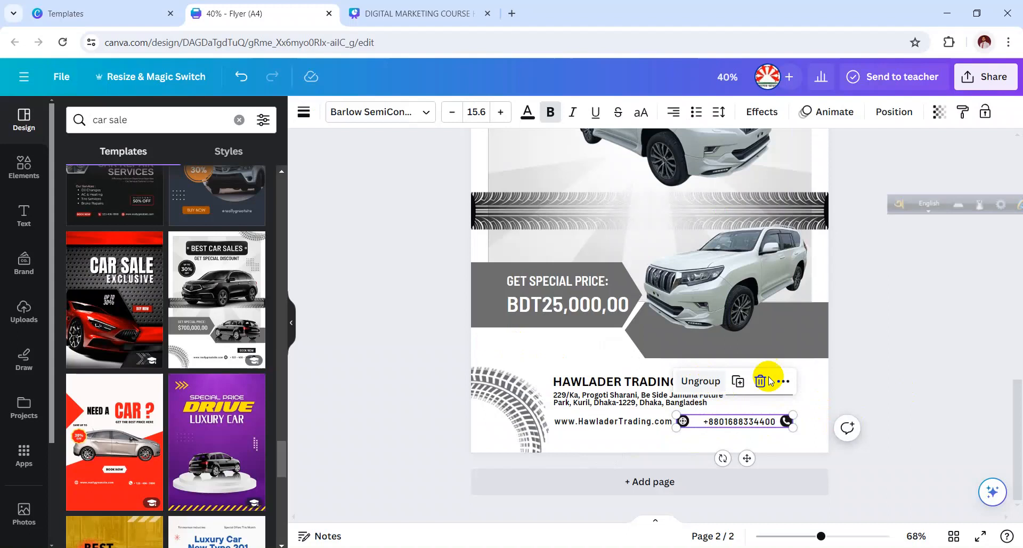
pyautogui.click(868, 371)
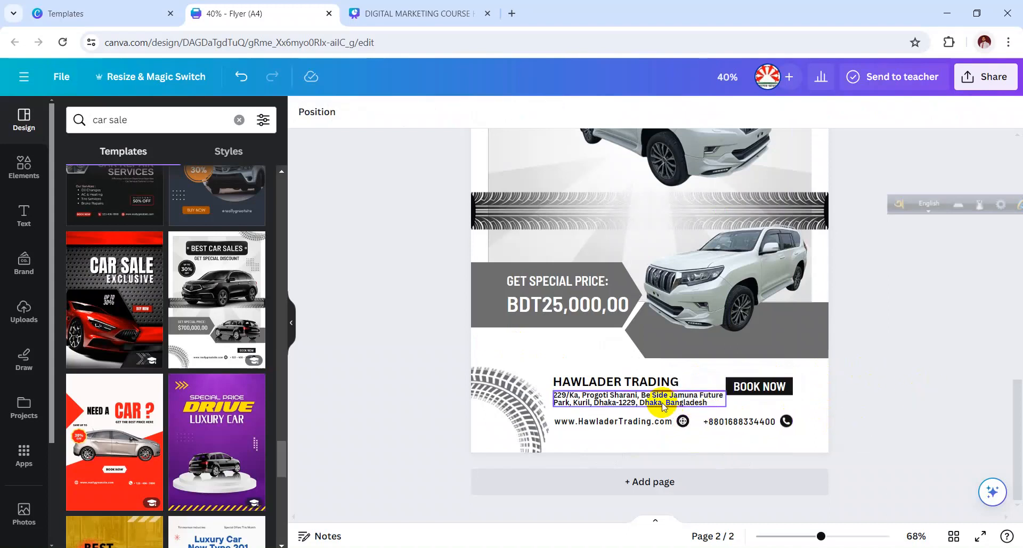
# Step: Group the BOOK NOW text with its black box and move the group slightly up and outward
pyautogui.moveTo(767, 392); pyautogui.dragTo(819, 385)
pyautogui.click(815, 395)
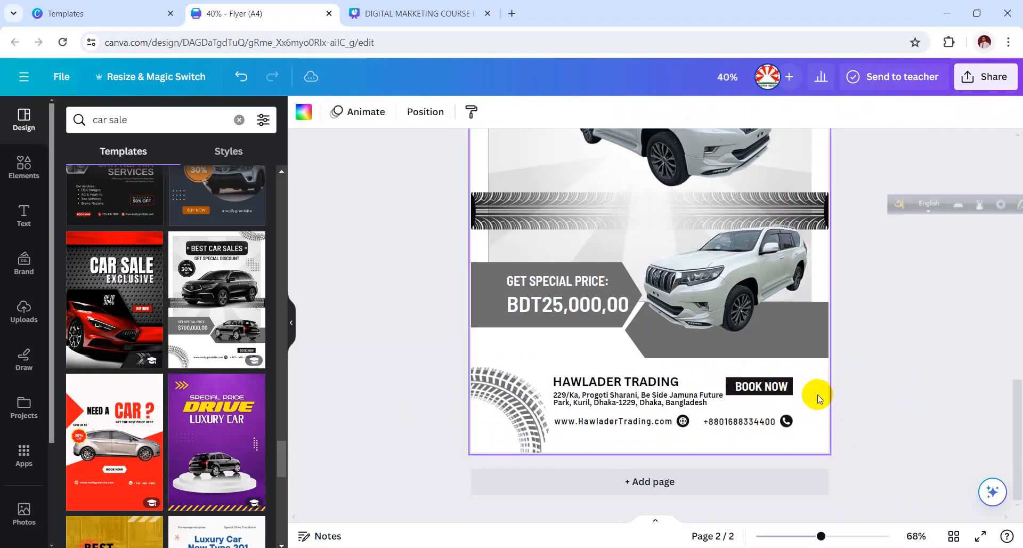
pyautogui.click(764, 388)
pyautogui.click(742, 343)
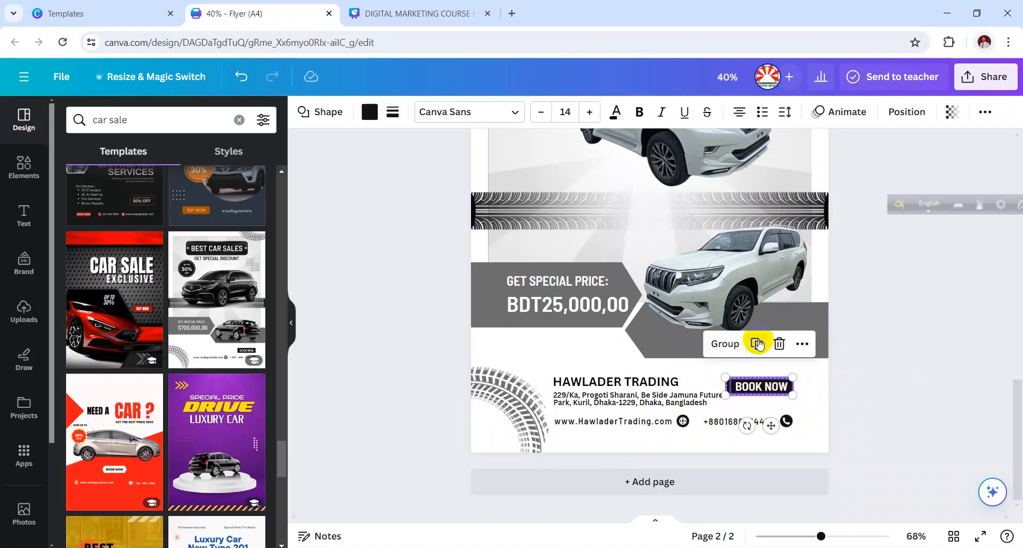
pyautogui.click(919, 369)
pyautogui.moveTo(768, 386)
pyautogui.mouseDown()
pyautogui.moveTo(794, 379)
pyautogui.moveTo(777, 375)
pyautogui.mouseUp()
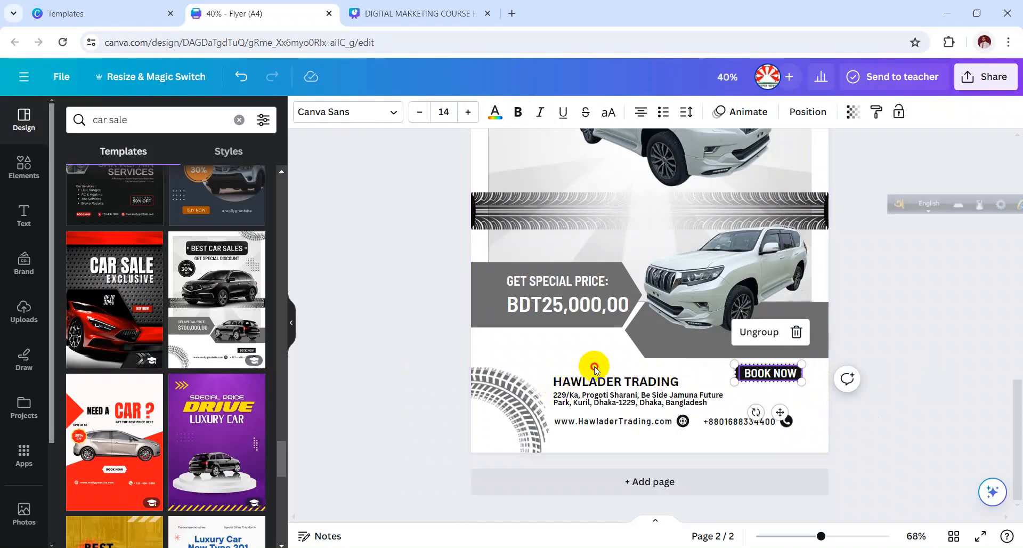
# Step: Move HAWLADER TRADING and the address up together, keeping them nearly flush with the start of the website text
pyautogui.moveTo(588, 397); pyautogui.dragTo(573, 391)
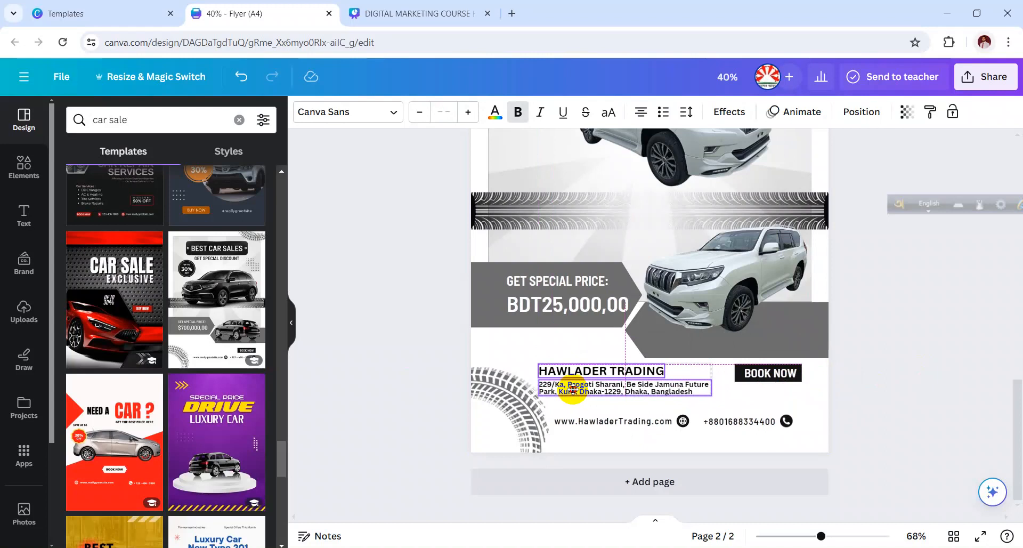
pyautogui.moveTo(572, 390); pyautogui.dragTo(573, 389)
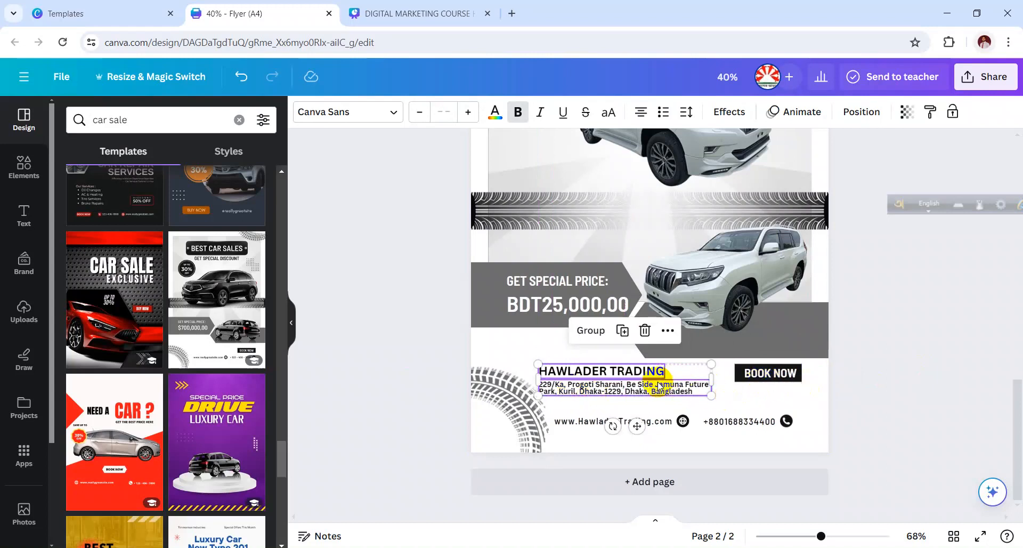
pyautogui.moveTo(623, 383); pyautogui.dragTo(641, 385)
pyautogui.click(864, 406)
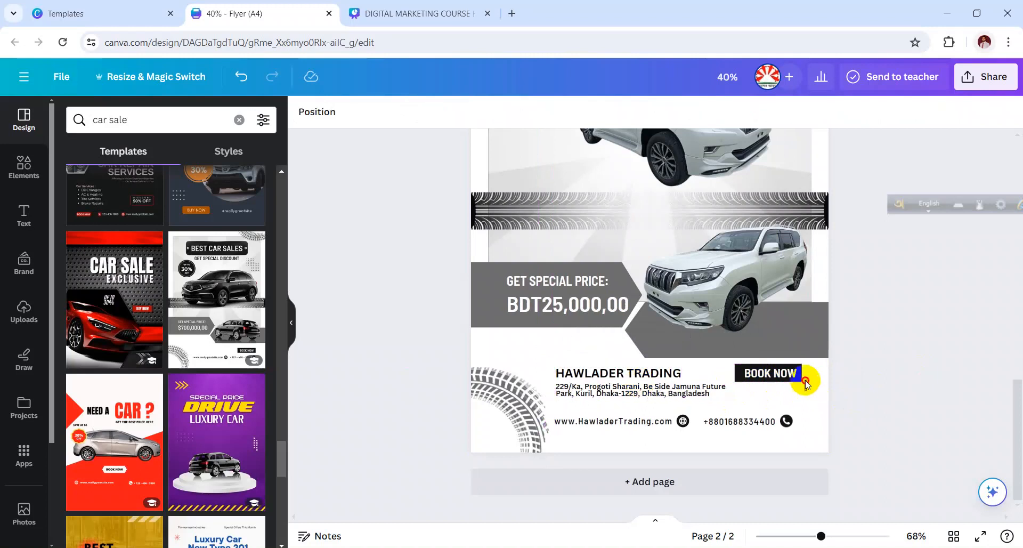
# Step: Move BOOK NOW and the phone group closer to the page's right edge, and place the website text on a lower line
pyautogui.click(774, 369)
pyautogui.moveTo(774, 369); pyautogui.dragTo(795, 387)
pyautogui.moveTo(709, 422); pyautogui.dragTo(742, 437)
pyautogui.moveTo(631, 421); pyautogui.dragTo(680, 434)
pyautogui.moveTo(791, 434); pyautogui.dragTo(776, 414)
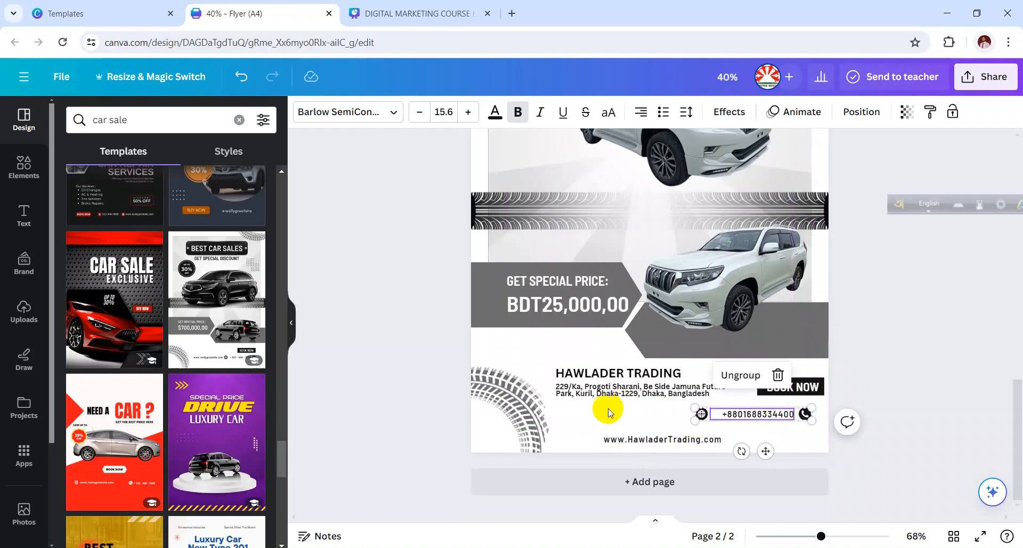
# Step: Shift the lower tyre-track graphic further into the page corner and move HAWLADER TRADING with its address up beneath the price banner
pyautogui.click(593, 376)
pyautogui.moveTo(392, 360)
pyautogui.mouseDown()
pyautogui.moveTo(465, 392)
pyautogui.moveTo(513, 429)
pyautogui.mouseUp()
pyautogui.moveTo(513, 417); pyautogui.dragTo(509, 437)
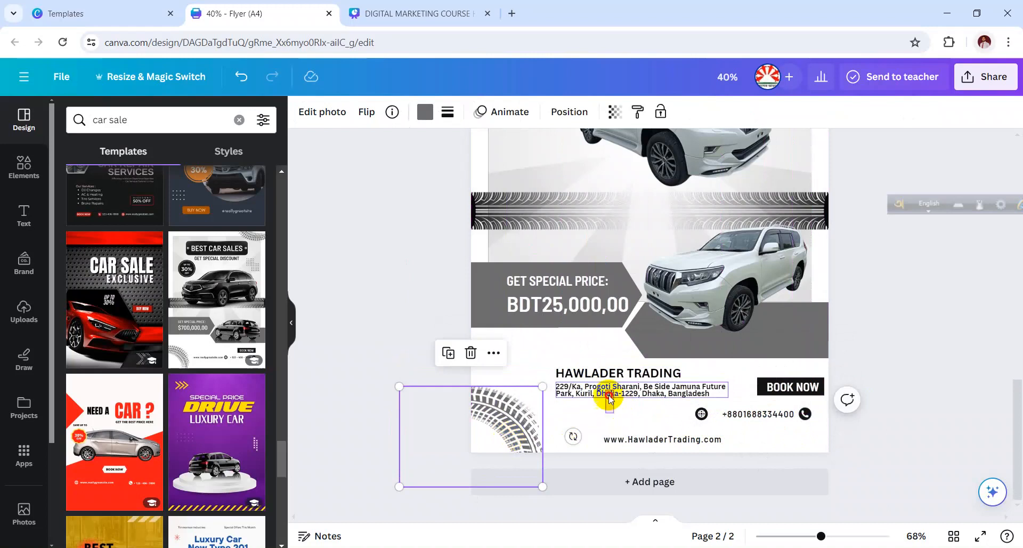
pyautogui.moveTo(601, 378); pyautogui.dragTo(529, 353)
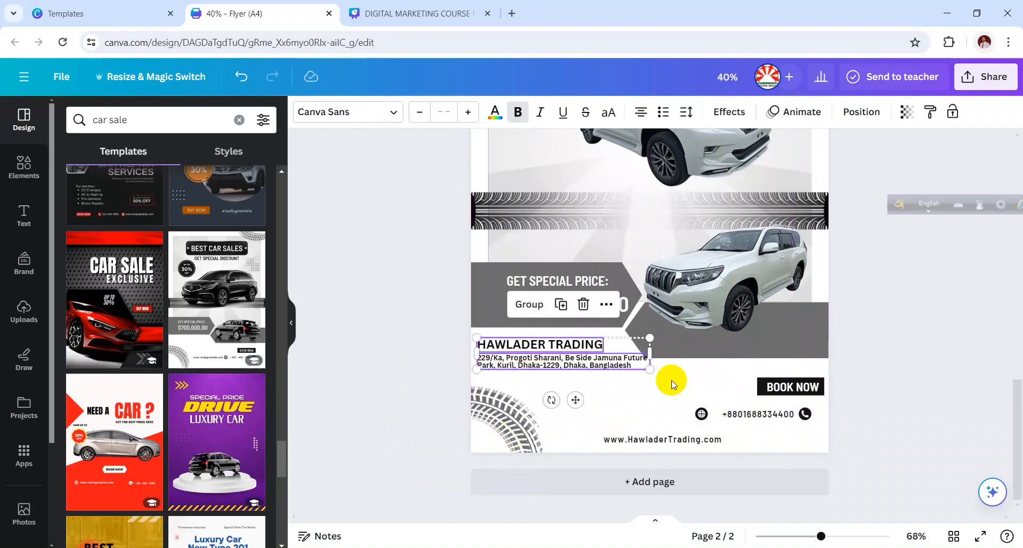
# Step: Enlarge the address text to size 13.5, keeping it under HAWLADER TRADING
pyautogui.click(438, 357)
pyautogui.click(502, 366)
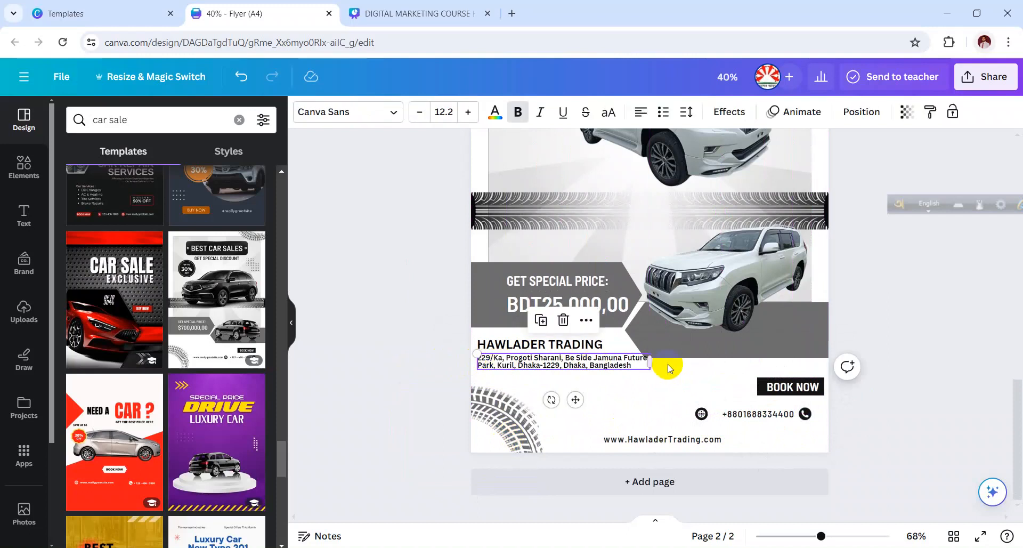
pyautogui.moveTo(650, 366)
pyautogui.mouseDown()
pyautogui.moveTo(630, 368)
pyautogui.moveTo(647, 379)
pyautogui.mouseUp()
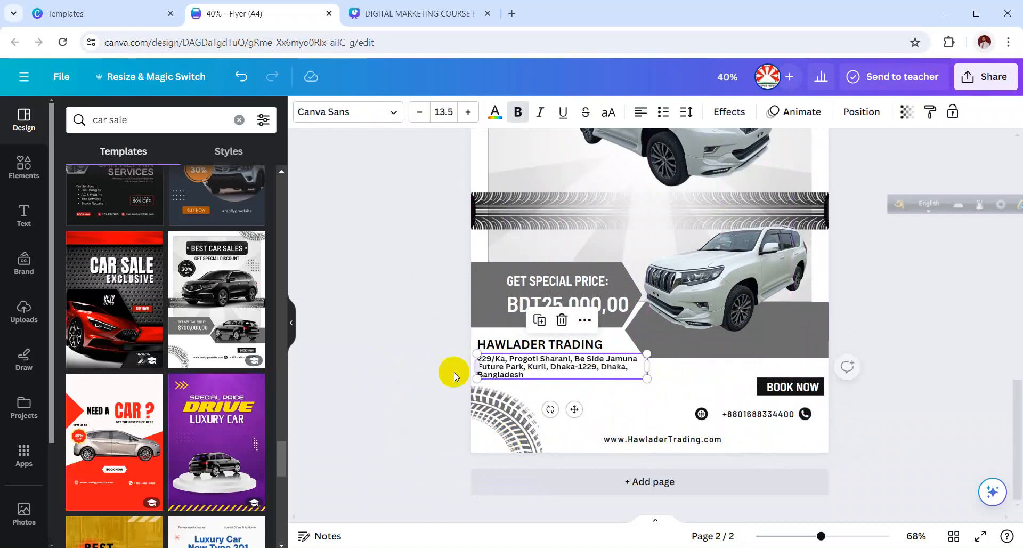
pyautogui.click(411, 364)
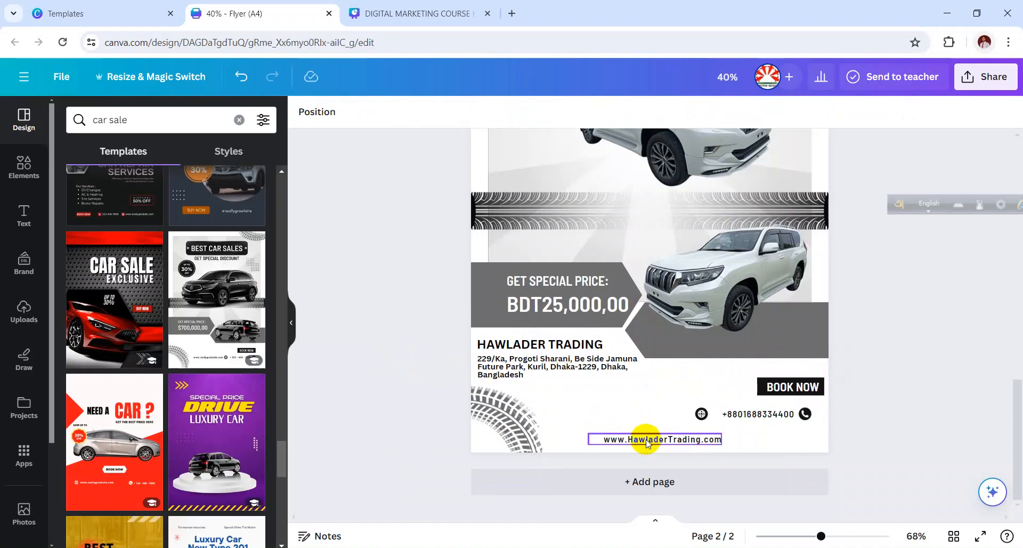
# Step: Align the website text with the phone number row and center the BOOK NOW group above the phone number
pyautogui.moveTo(650, 438); pyautogui.dragTo(609, 416)
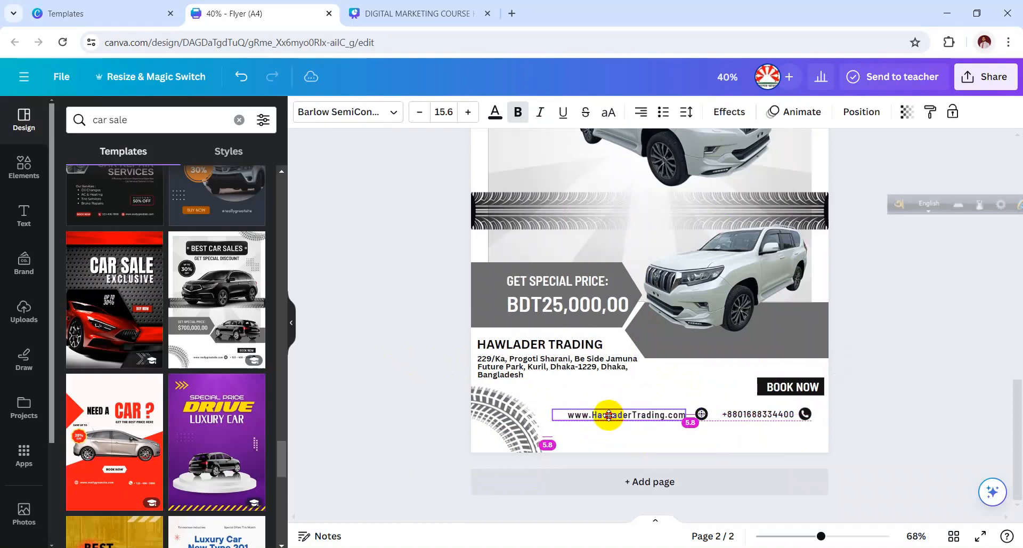
pyautogui.moveTo(795, 391); pyautogui.dragTo(756, 392)
pyautogui.click(414, 356)
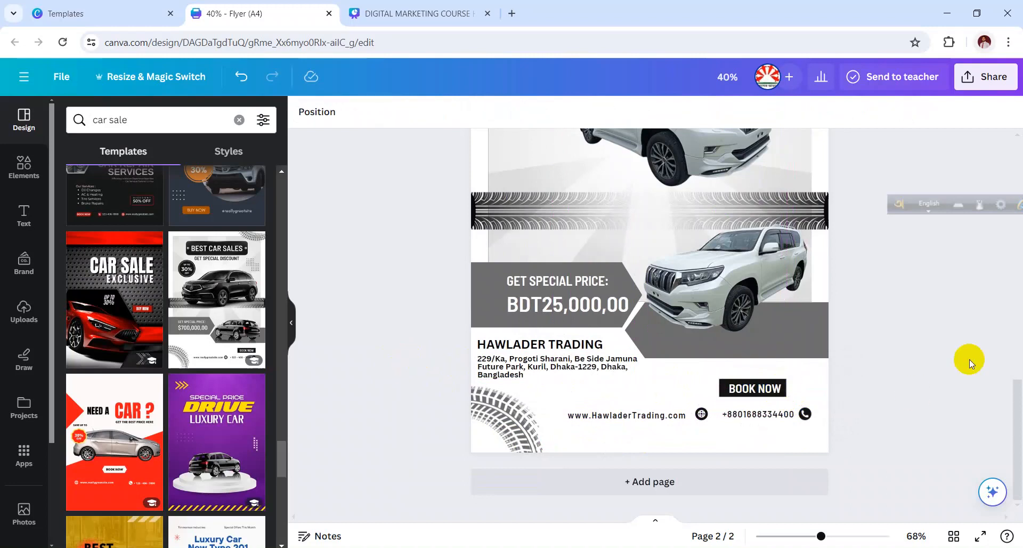
pyautogui.click(757, 387)
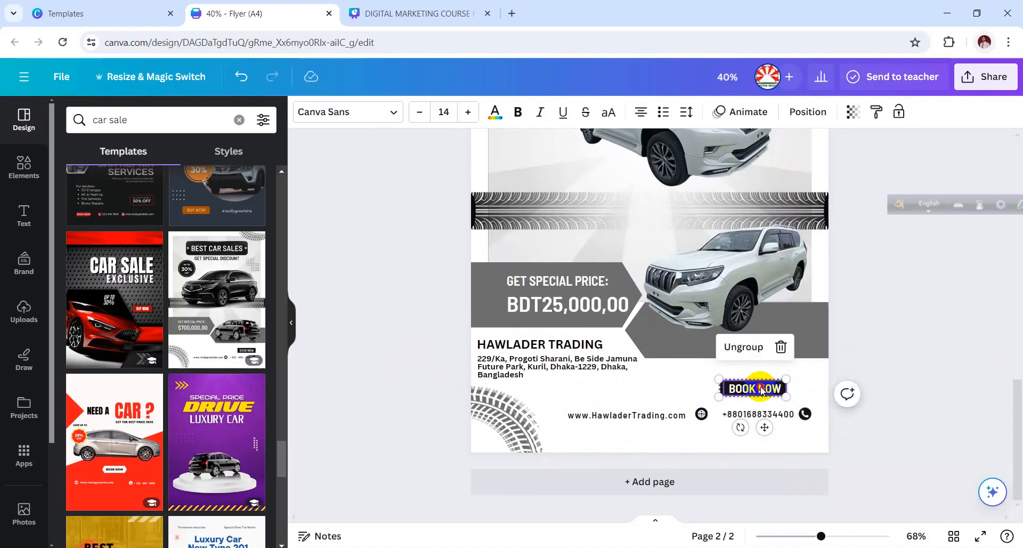
pyautogui.moveTo(756, 388)
pyautogui.mouseDown()
pyautogui.moveTo(753, 446)
pyautogui.moveTo(753, 382)
pyautogui.moveTo(762, 386)
pyautogui.mouseUp()
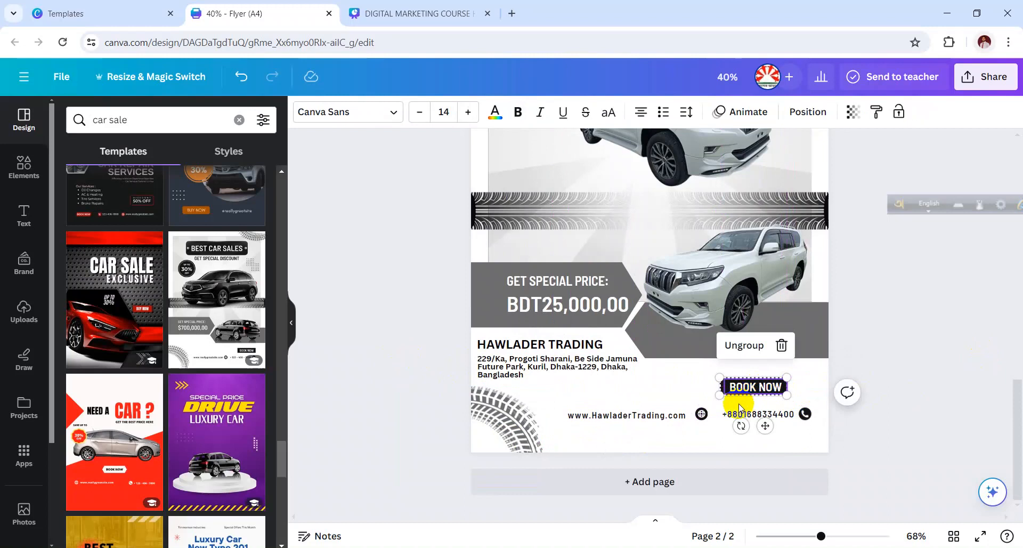
pyautogui.click(366, 400)
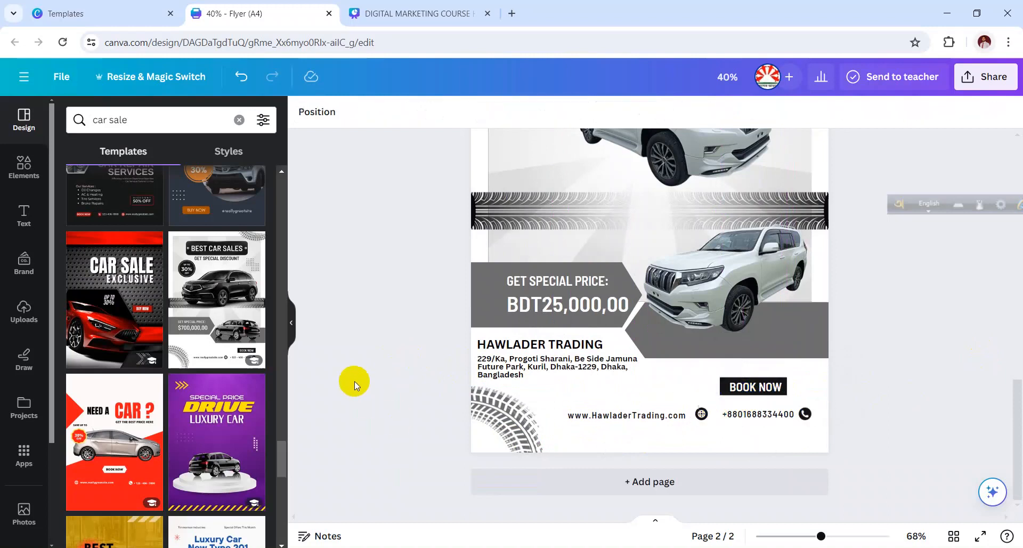
# Step: Ungroup the phone row and move the globe icon in front of the website text, nudging it down into line
pyautogui.rightClick(733, 419)
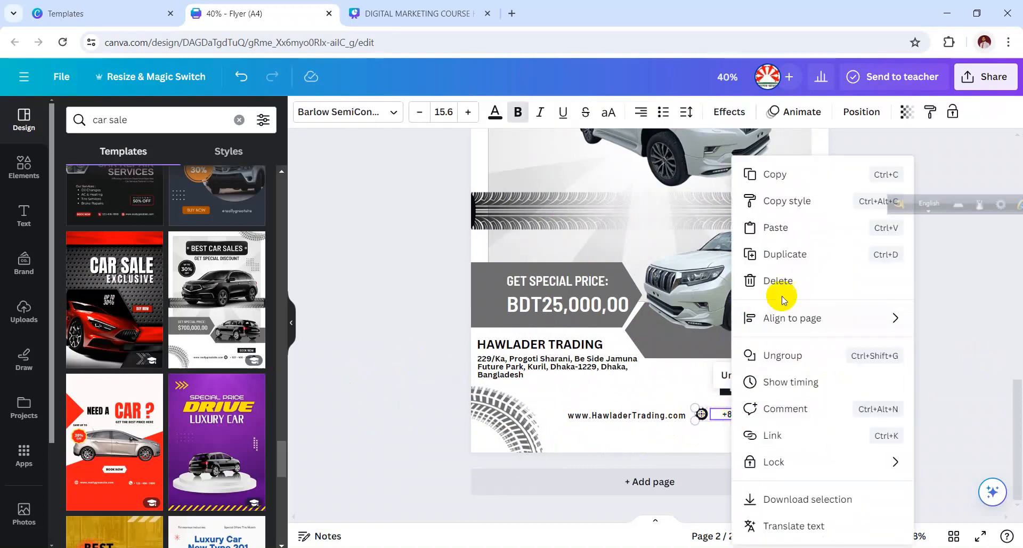
pyautogui.click(782, 367)
pyautogui.click(917, 378)
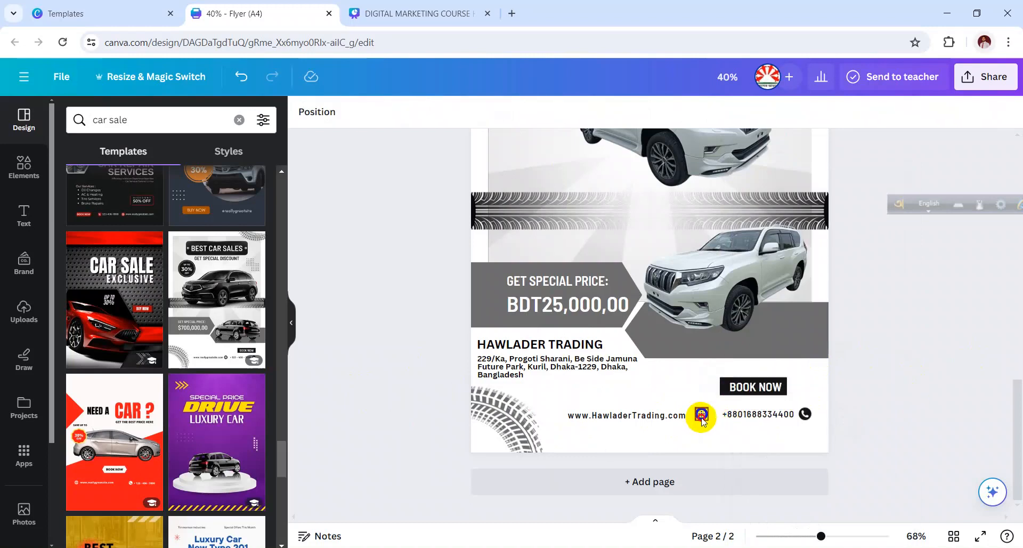
pyautogui.moveTo(702, 420); pyautogui.dragTo(557, 416)
pyautogui.press('Down')
pyautogui.press('Down')
pyautogui.press('Down')
pyautogui.press('Down')
pyautogui.press('Down')
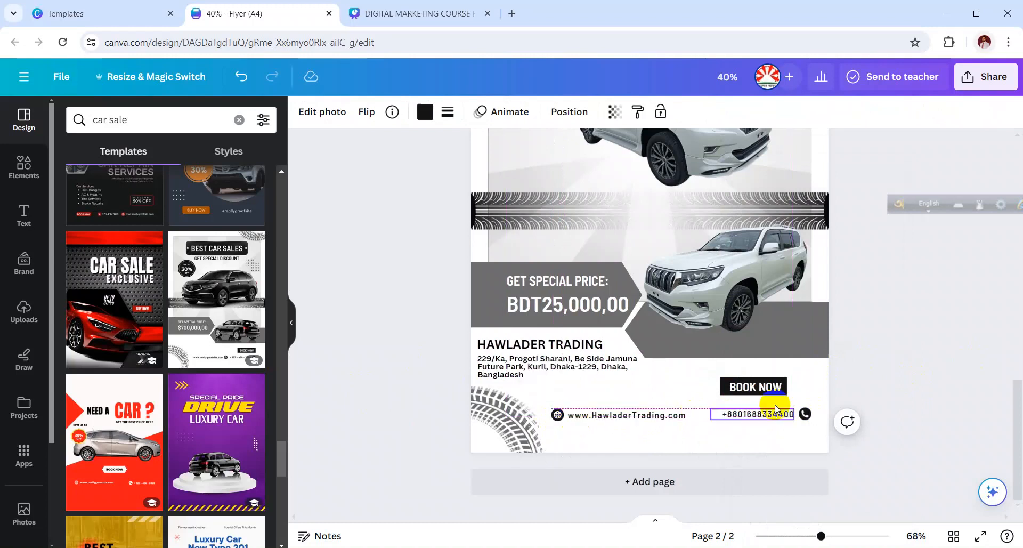
# Step: Move the phone icon in front of the phone number and nudge BOOK NOW slightly down above it
pyautogui.click(805, 415)
pyautogui.moveTo(804, 414); pyautogui.dragTo(713, 414)
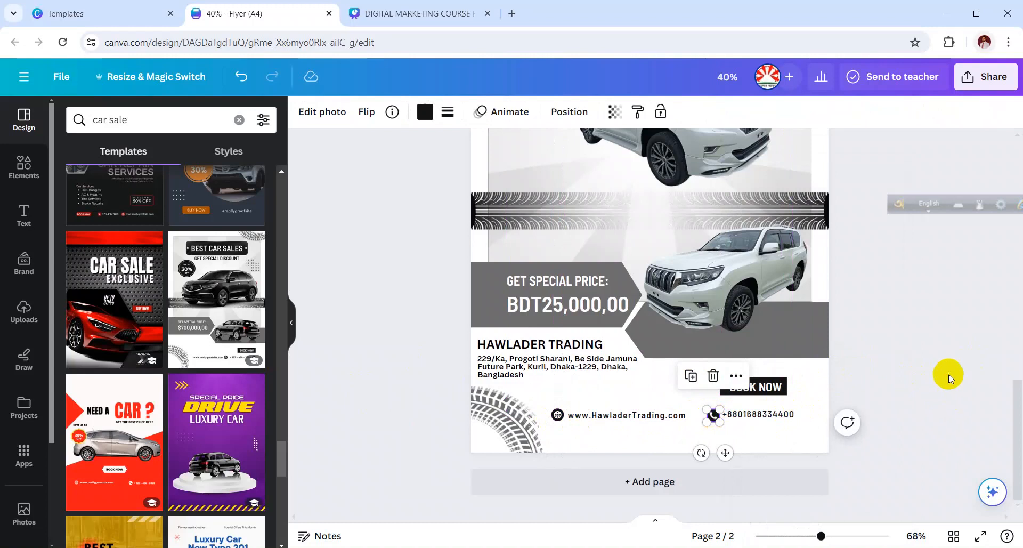
pyautogui.click(900, 373)
pyautogui.moveTo(799, 388); pyautogui.dragTo(745, 392)
pyautogui.click(905, 377)
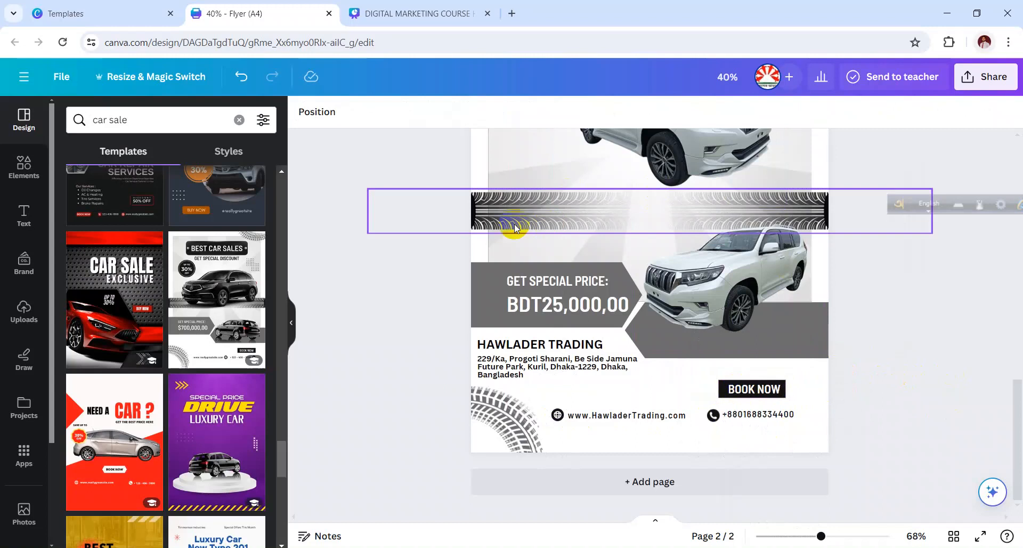
# Step: Review the whole page 2 flyer, checking the header, car photos, tyre-track band, price and contact details
pyautogui.scroll(3, 371, 299)
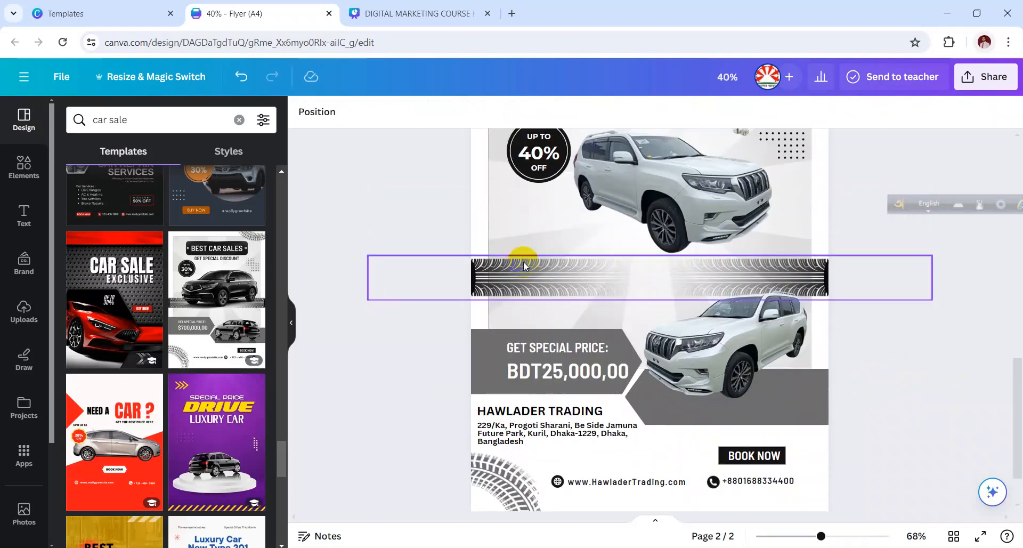
pyautogui.scroll(5, 652, 298)
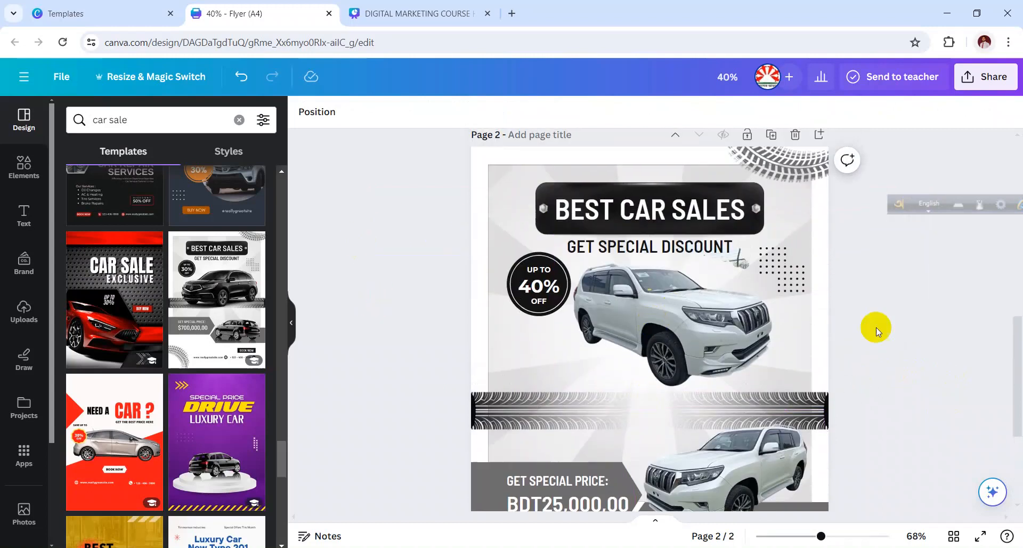
pyautogui.scroll(-5, 617, 436)
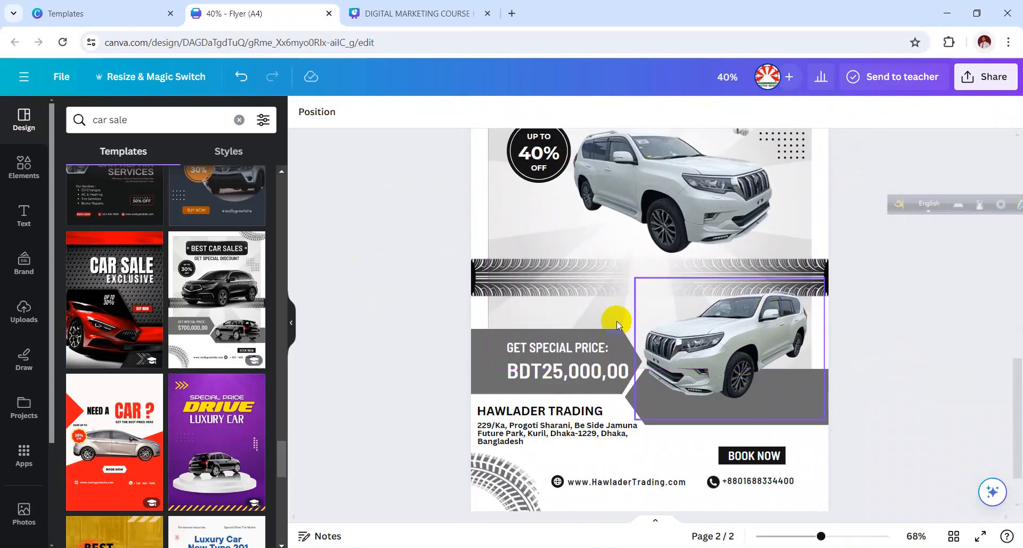
pyautogui.click(472, 273)
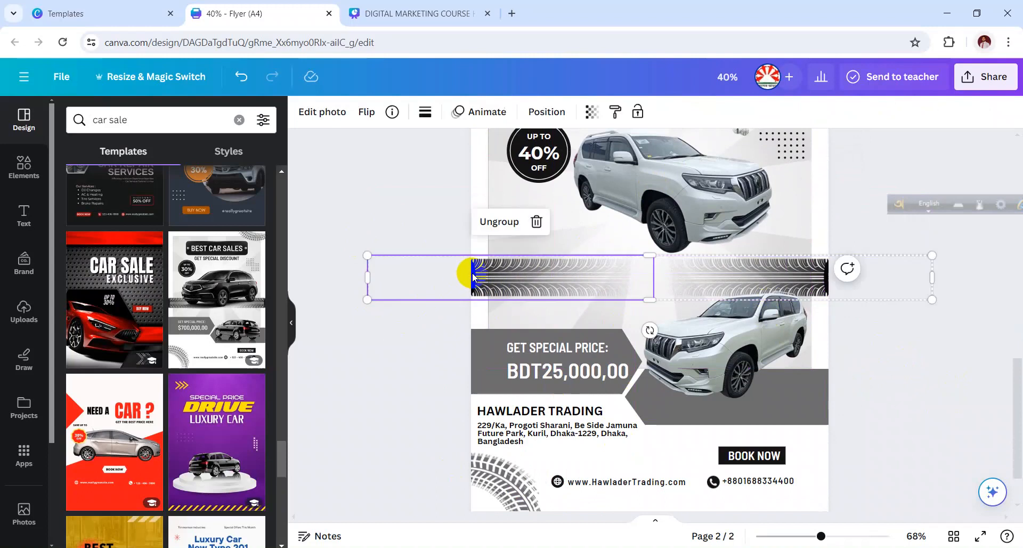
pyautogui.click(356, 239)
pyautogui.scroll(3, 907, 338)
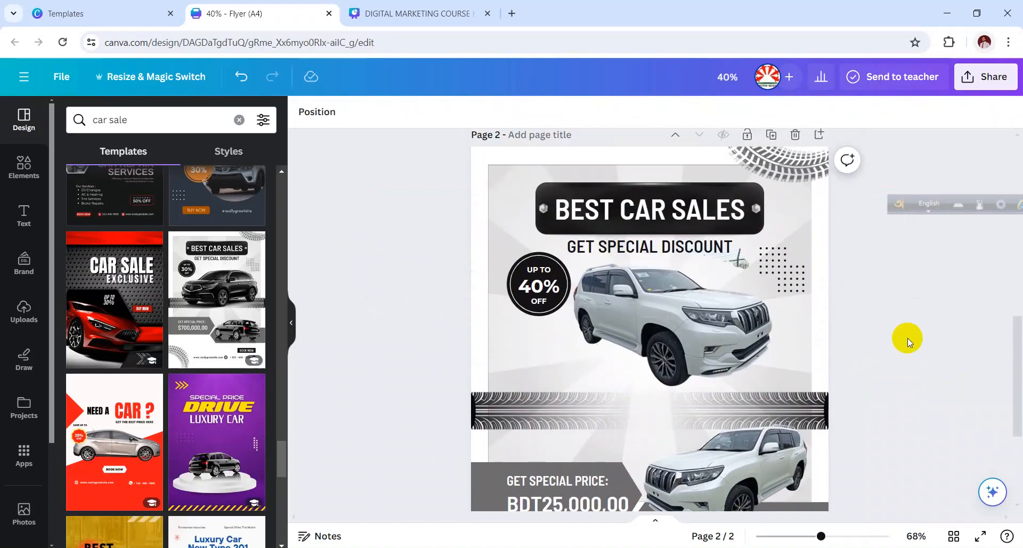
pyautogui.scroll(1, 907, 338)
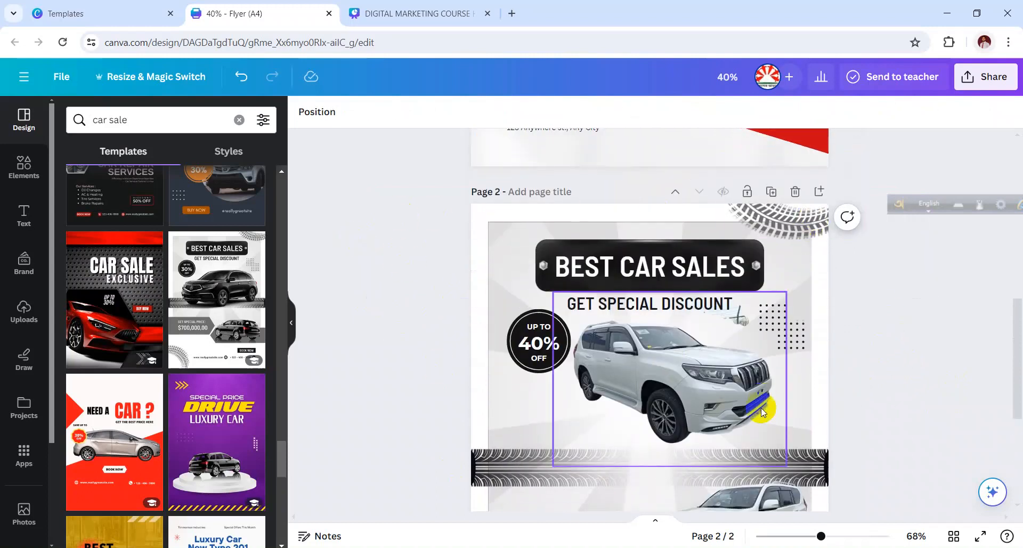
pyautogui.scroll(-2, 761, 408)
pyautogui.scroll(-2, 703, 413)
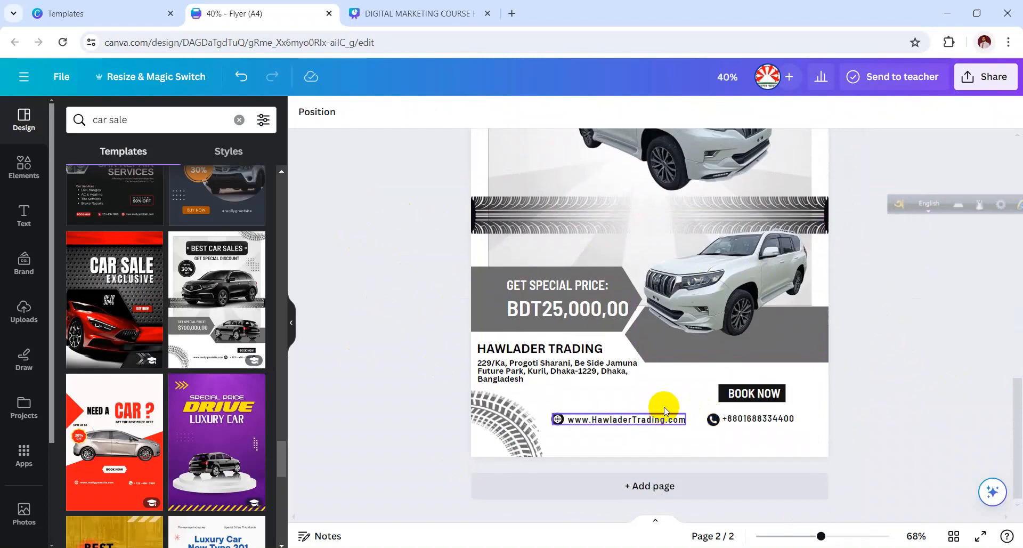
pyautogui.scroll(5, 687, 411)
pyautogui.scroll(-3, 910, 335)
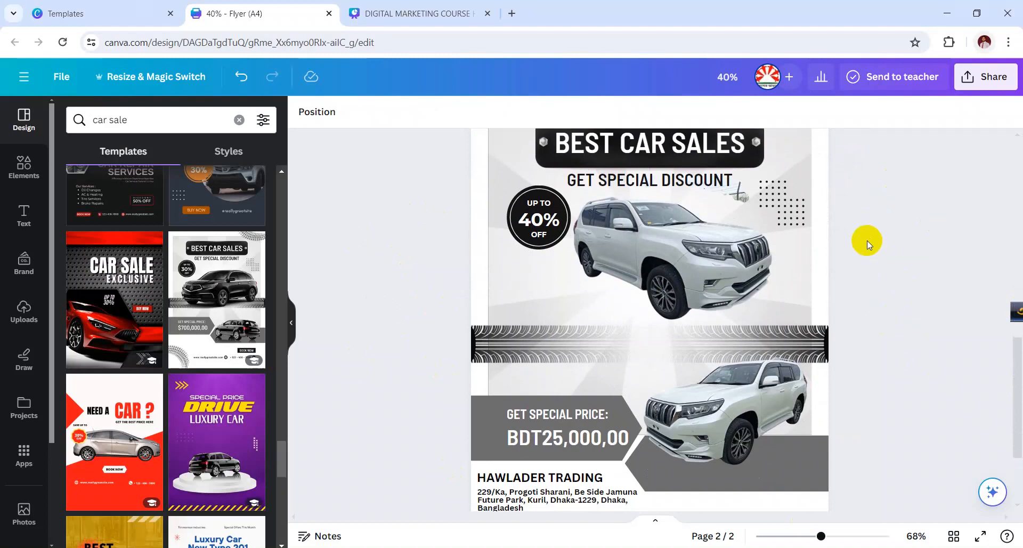
pyautogui.click(477, 227)
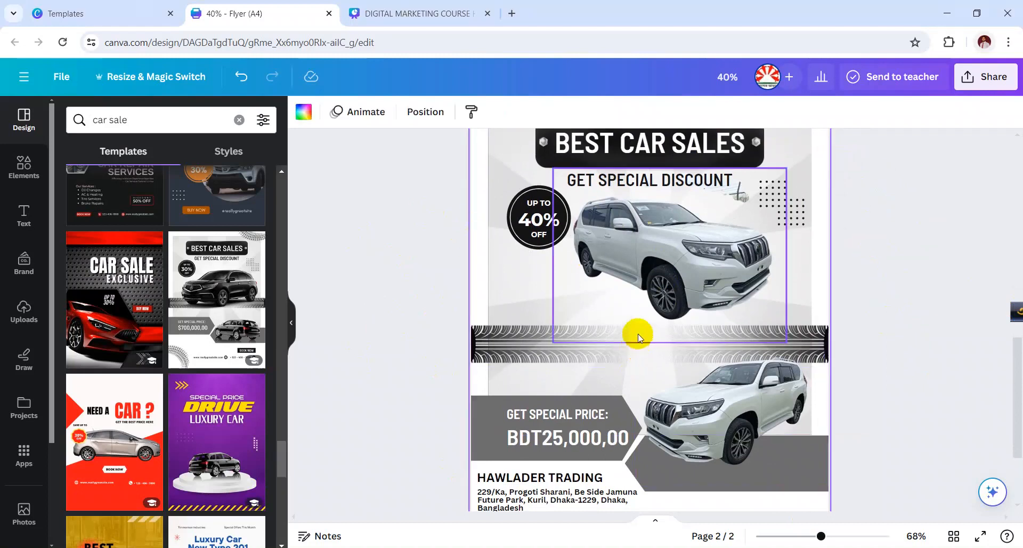
# Step: Examine the grouped background images behind the page 2 flyer, checking which areas the upper and lower images cover
pyautogui.click(535, 289)
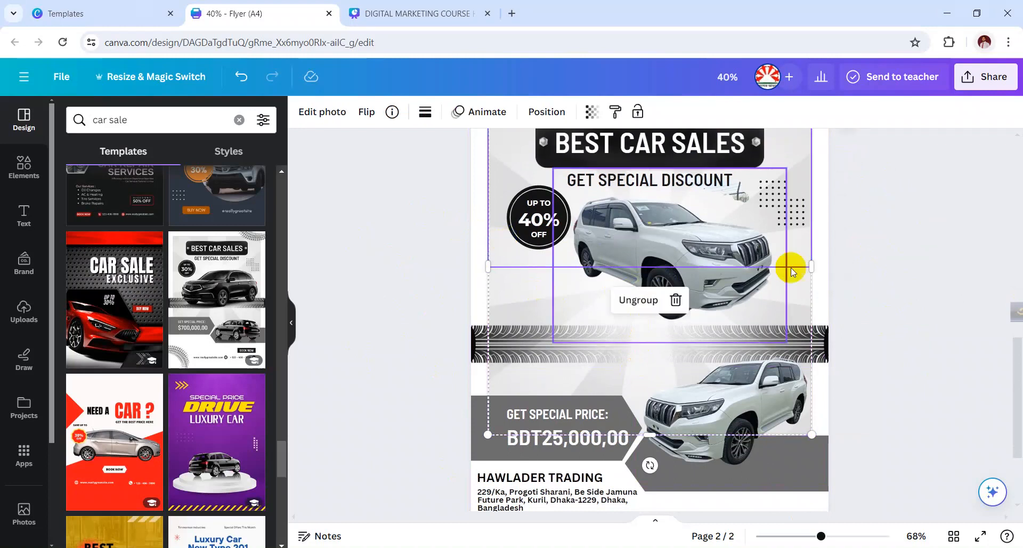
pyautogui.scroll(3, 911, 301)
pyautogui.scroll(-3, 910, 301)
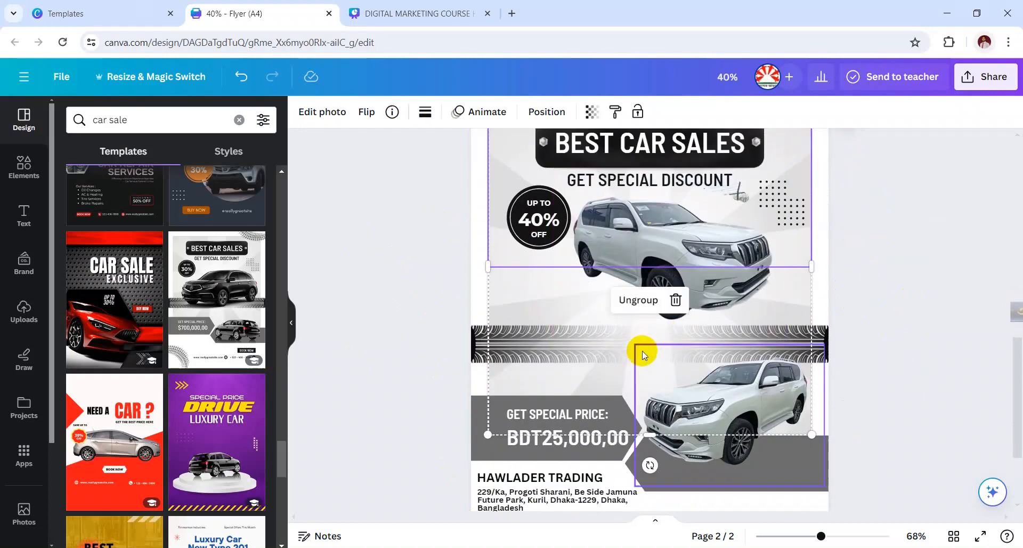
pyautogui.click(600, 296)
pyautogui.click(531, 286)
pyautogui.scroll(1, 531, 286)
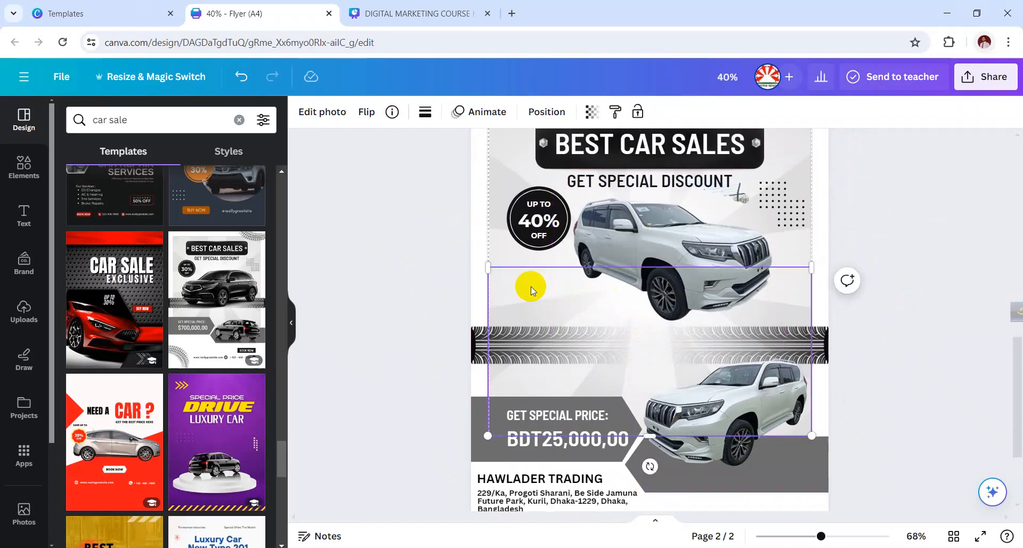
pyautogui.scroll(1, 531, 287)
pyautogui.click(503, 222)
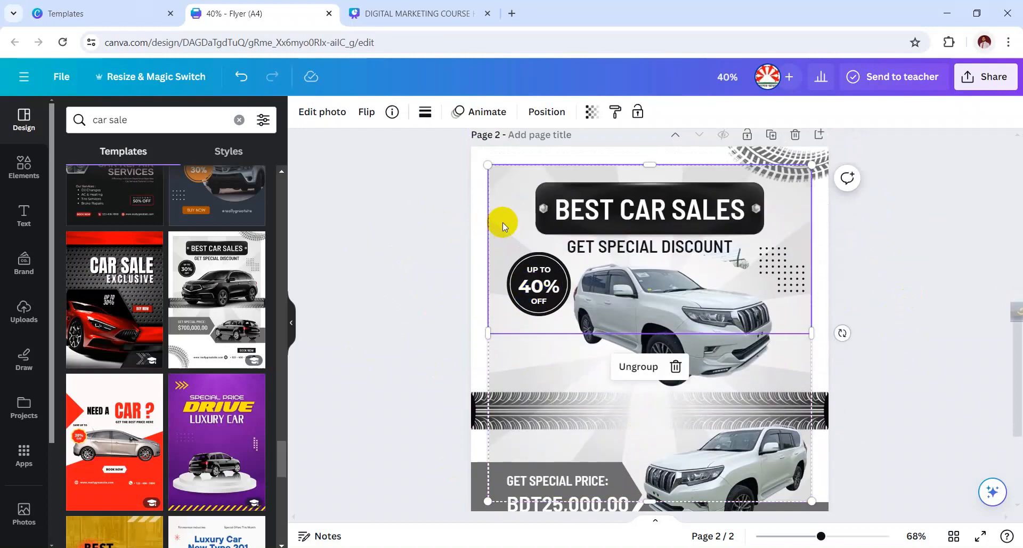
pyautogui.click(24, 166)
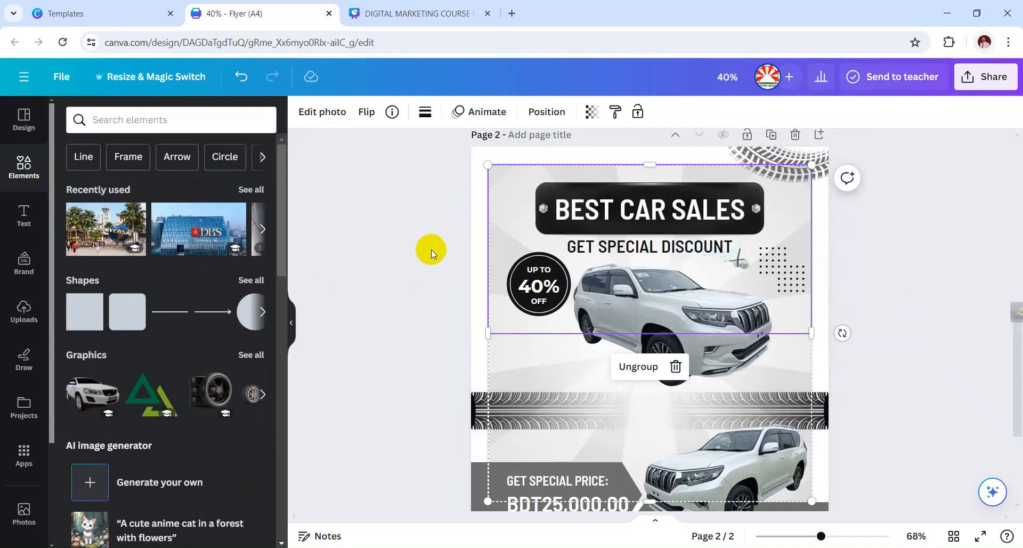
pyautogui.click(561, 237)
pyautogui.click(931, 277)
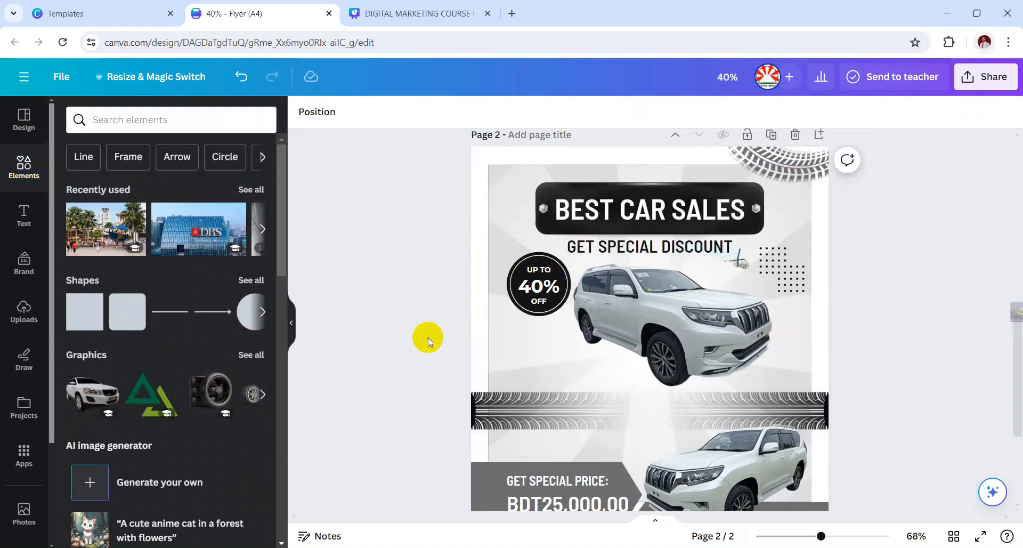
pyautogui.click(494, 336)
pyautogui.scroll(-4, 456, 330)
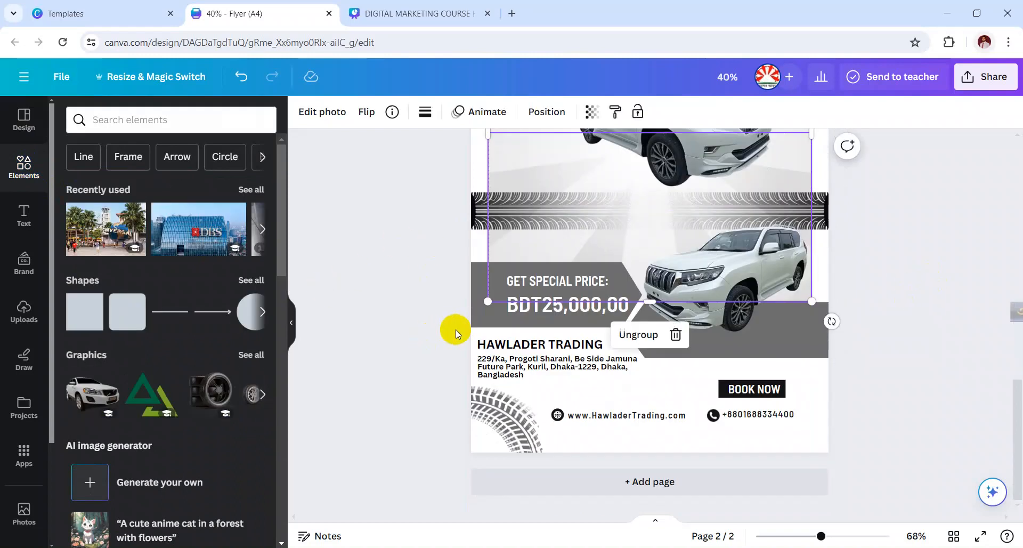
# Step: Add a blank page after the page 2 flyer
pyautogui.click(531, 482)
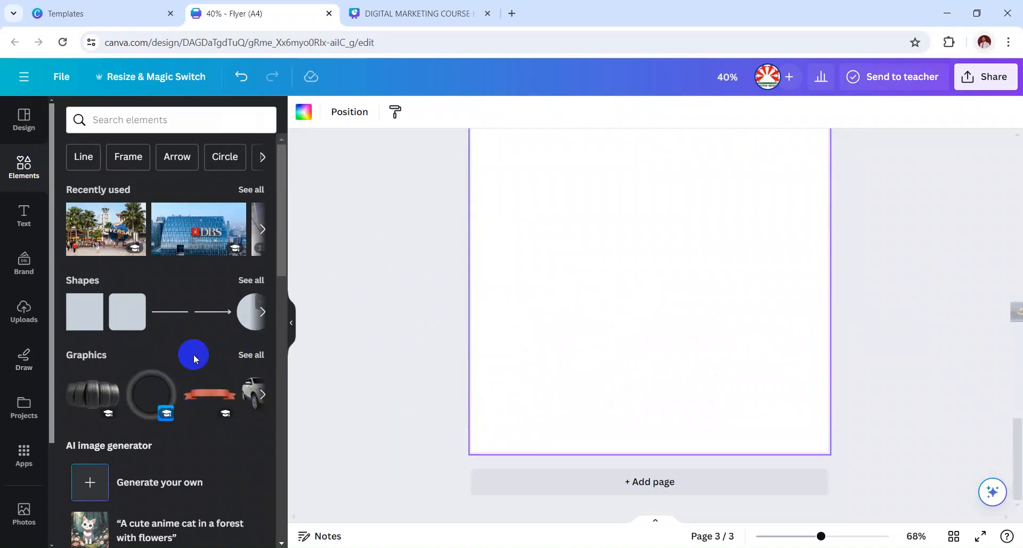
pyautogui.scroll(-3, 181, 394)
pyautogui.scroll(3, 176, 418)
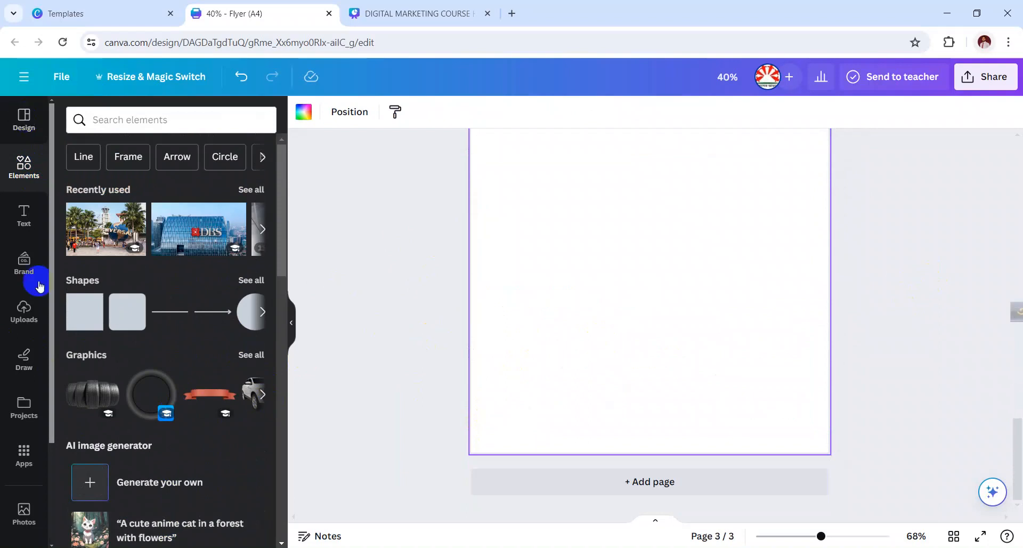
# Step: Search the background library for "car" to find a background for the blank page 3
pyautogui.scroll(-2, 22, 426)
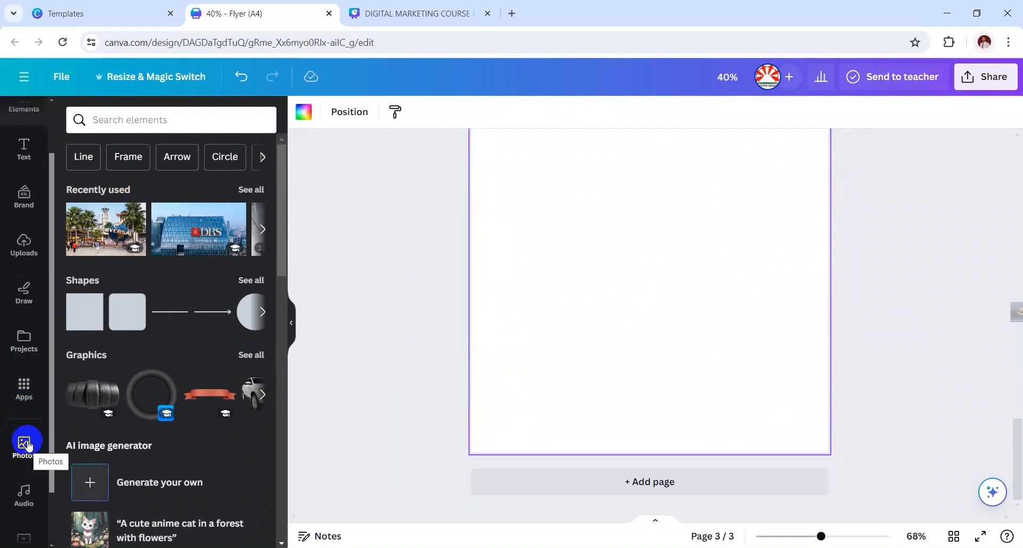
pyautogui.scroll(-2, 27, 443)
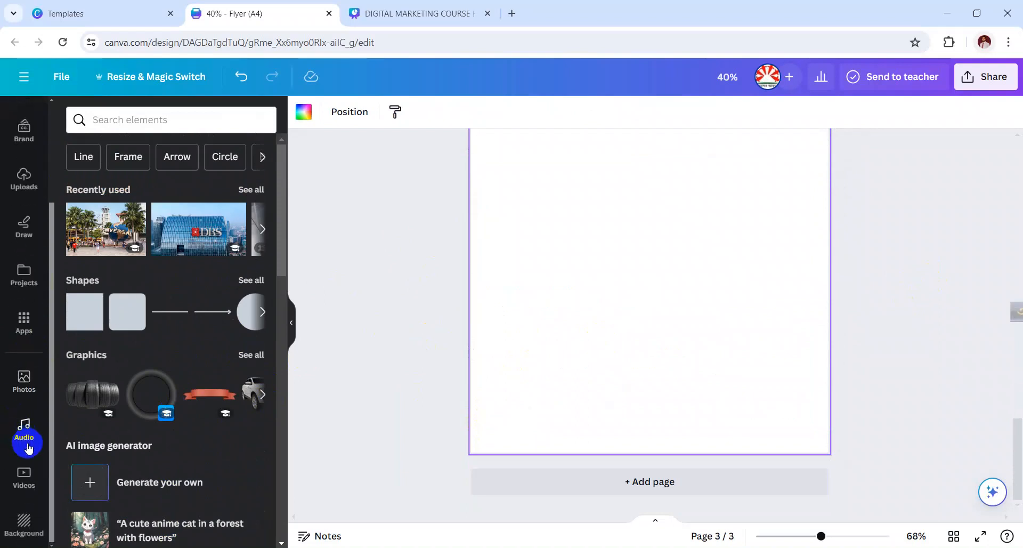
pyautogui.click(21, 530)
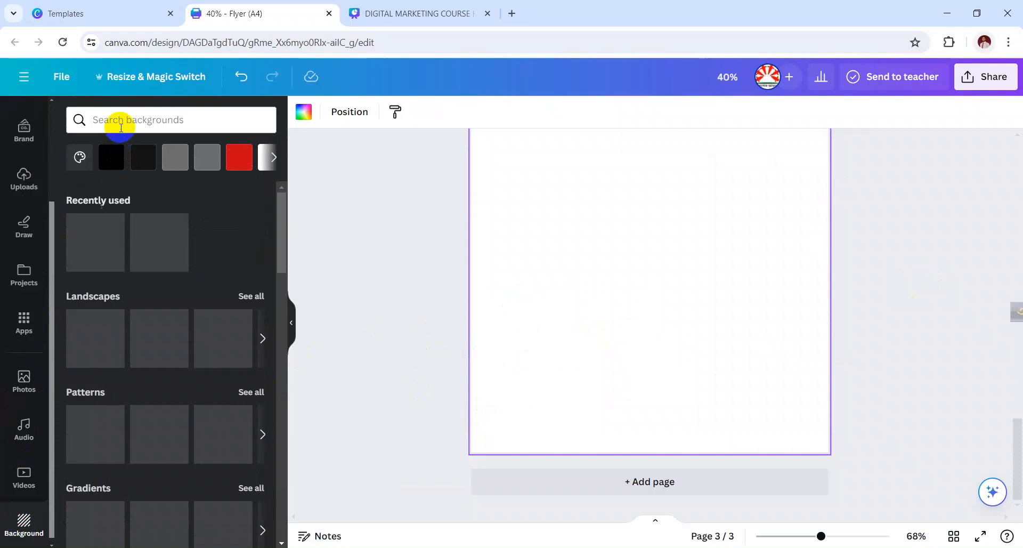
pyautogui.click(121, 127)
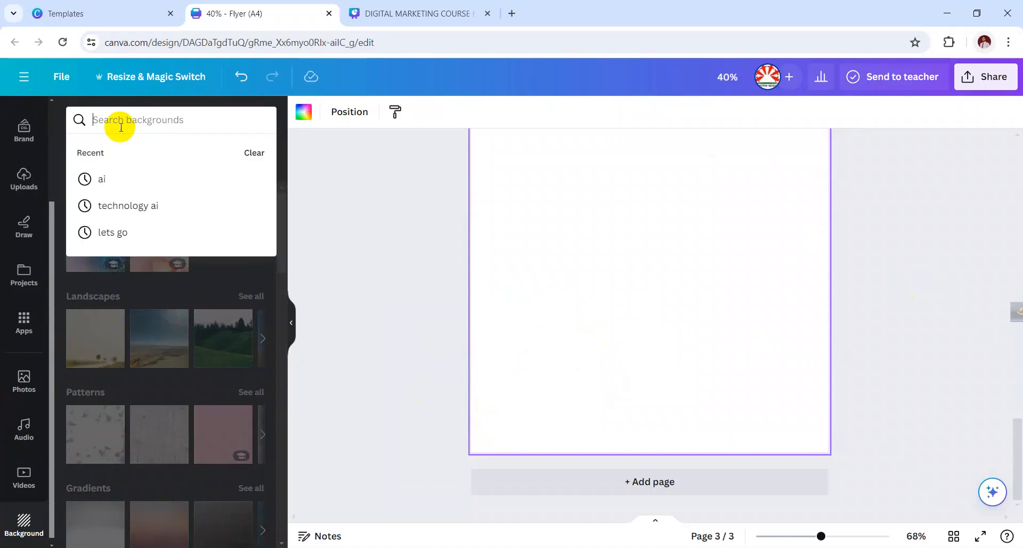
pyautogui.write('car')
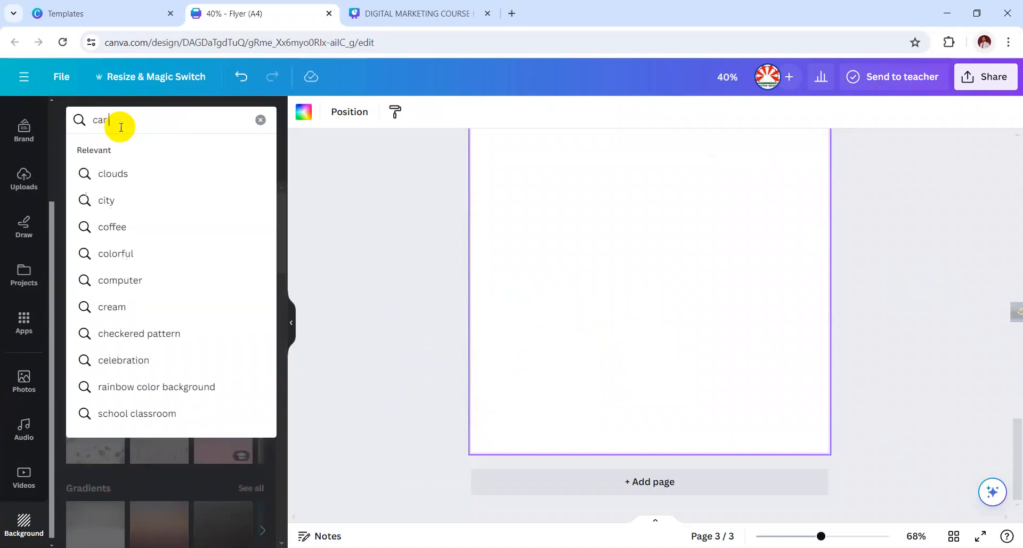
# Step: Try the foggy road photo from a "car theme" background search on page 3, and delete the photo
pyautogui.write(' theme')
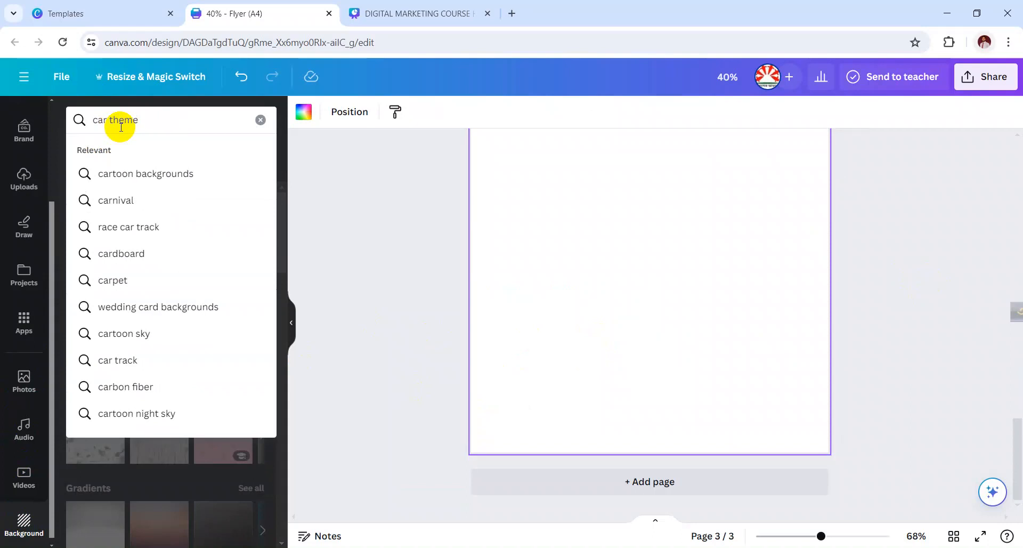
pyautogui.press('Return')
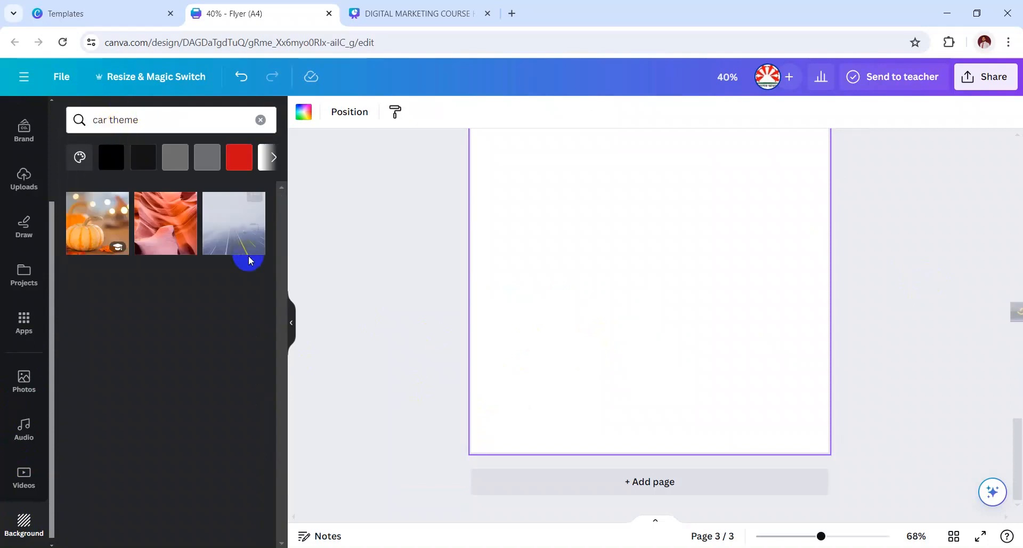
pyautogui.click(247, 252)
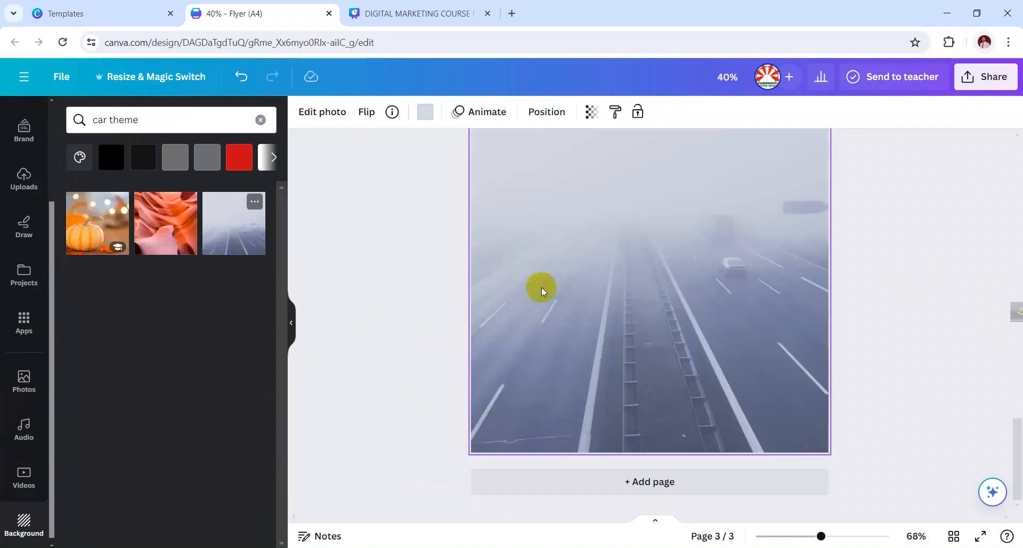
pyautogui.press('Delete')
pyautogui.scroll(6, 653, 334)
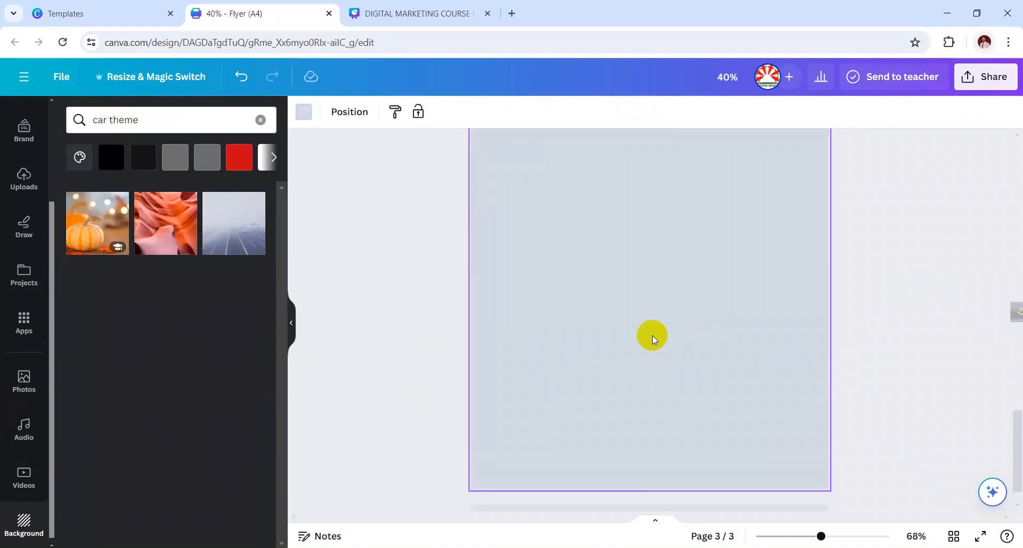
pyautogui.scroll(-2, 549, 315)
pyautogui.scroll(6, 543, 307)
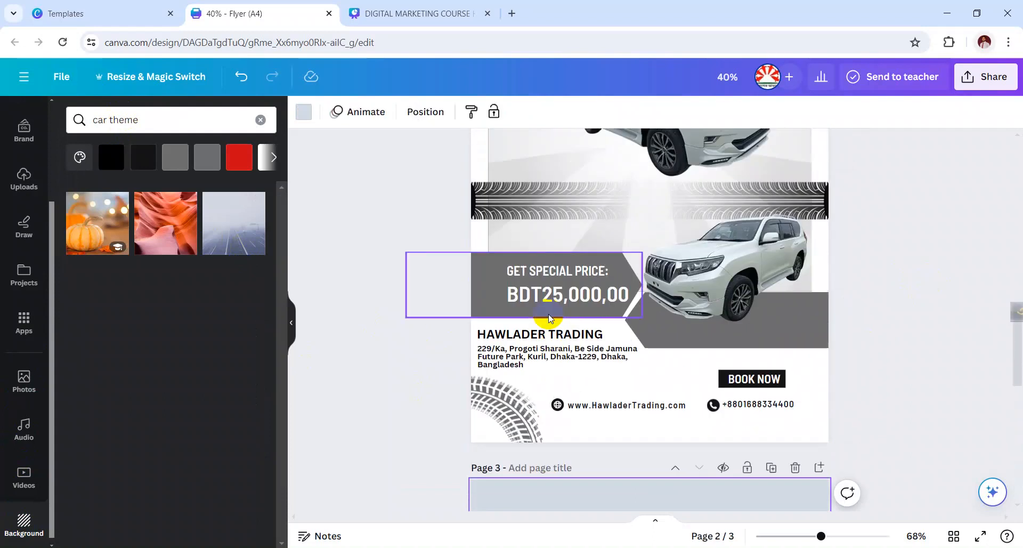
pyautogui.click(503, 276)
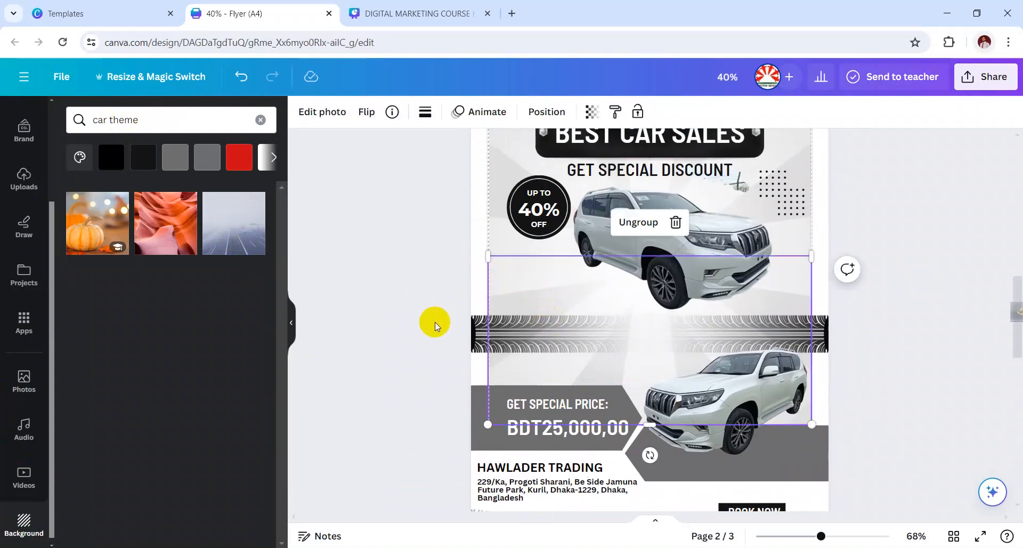
pyautogui.scroll(-5, 435, 322)
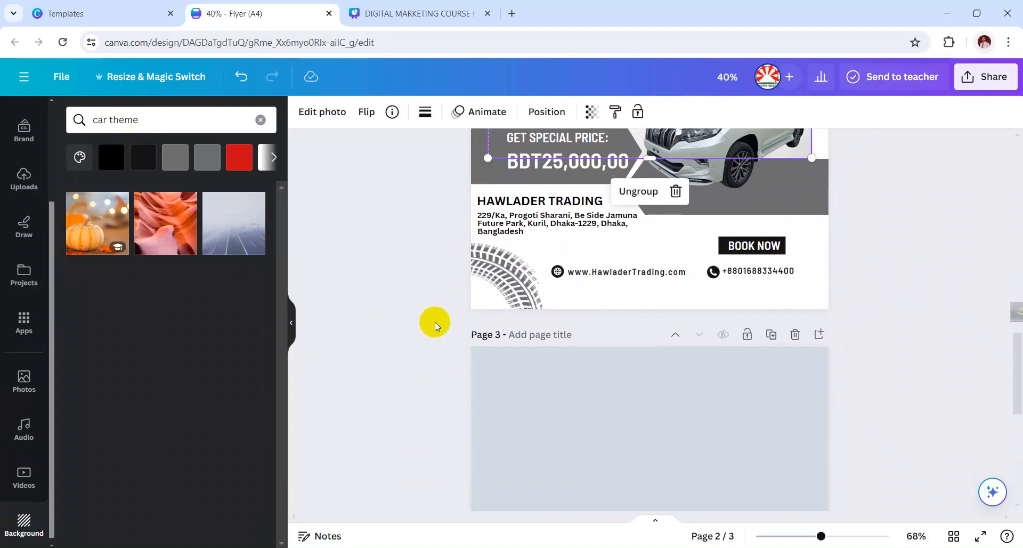
# Step: Select page 3, search the elements library for "car theme" and browse the photo results
pyautogui.click(521, 436)
pyautogui.scroll(3, 22, 204)
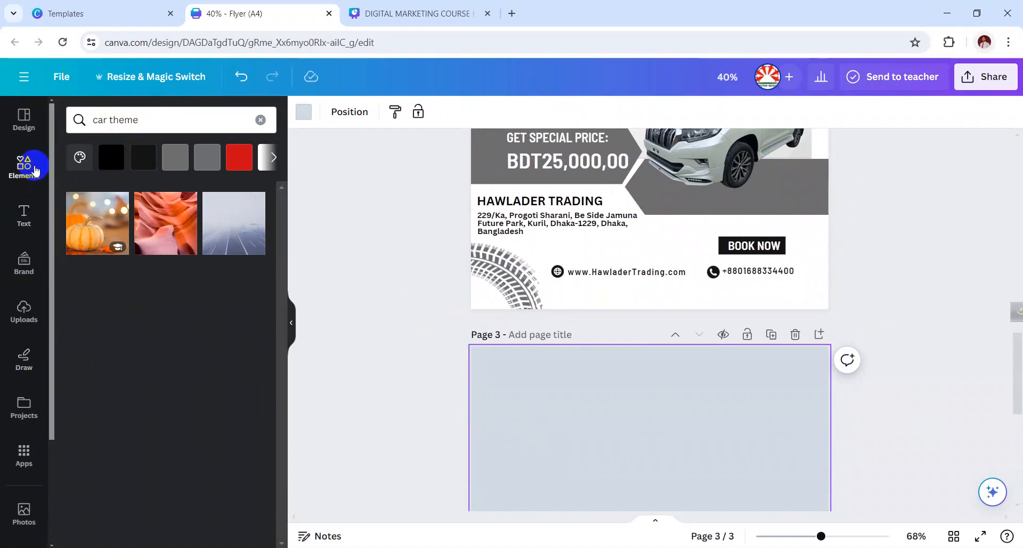
pyautogui.click(35, 169)
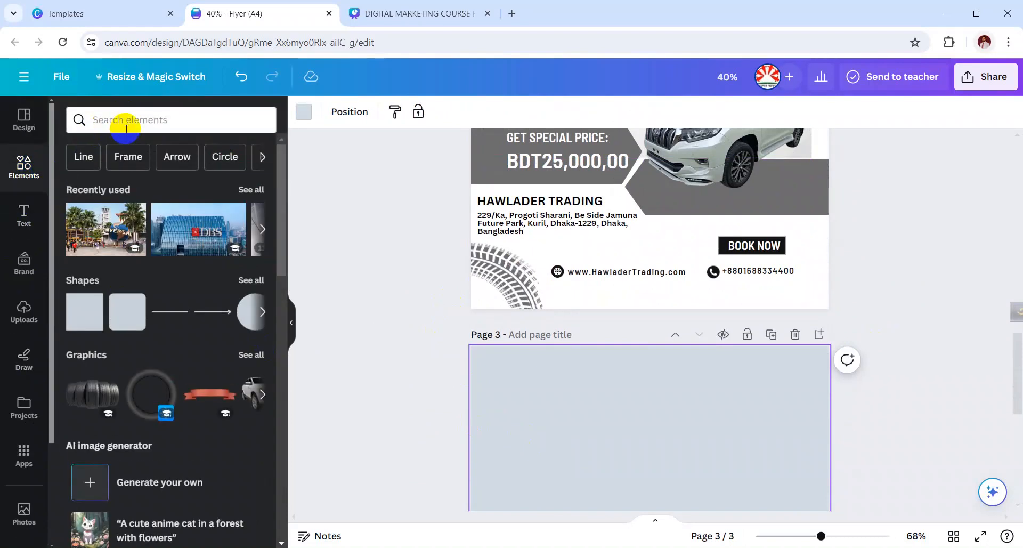
pyautogui.click(126, 128)
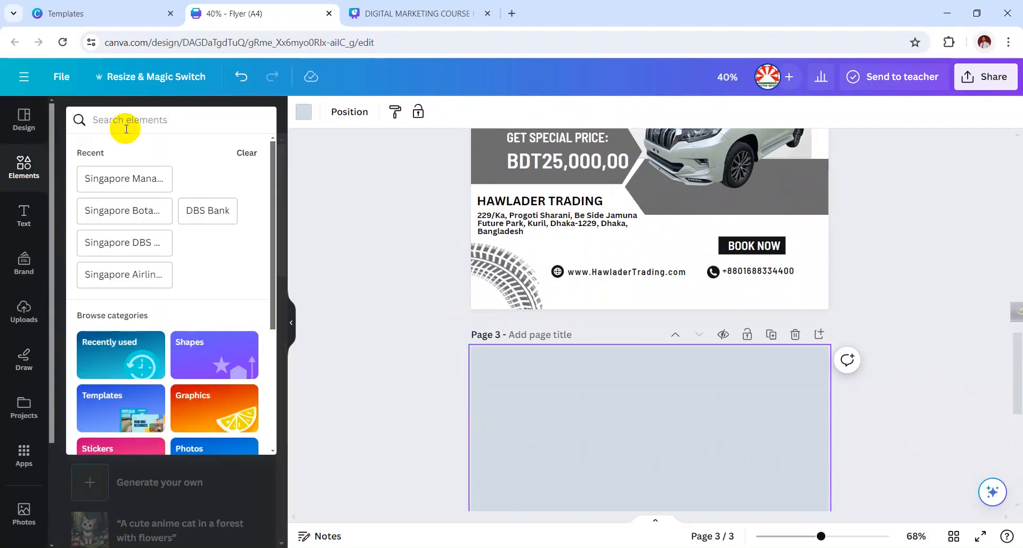
pyautogui.write('car t')
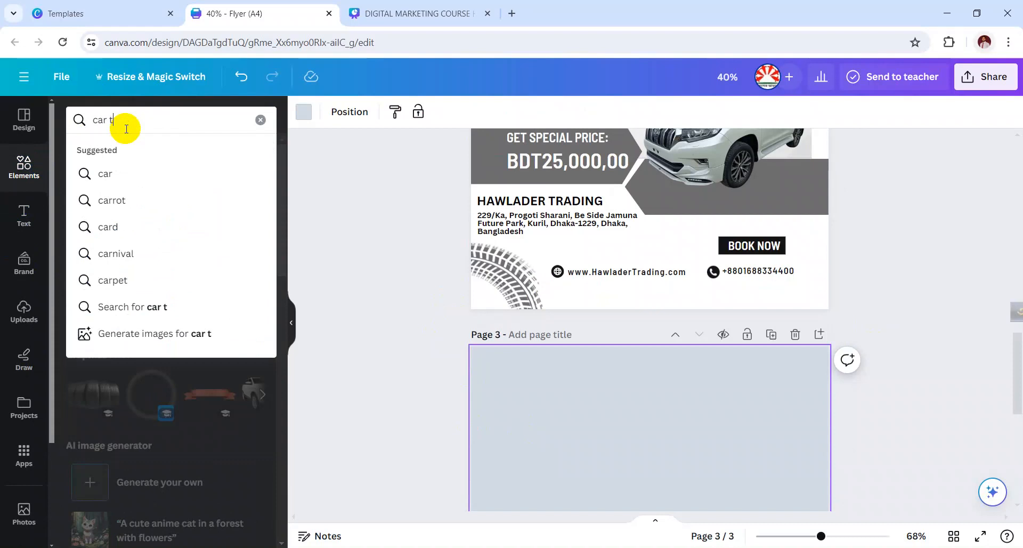
pyautogui.write('heme')
pyautogui.press('Return')
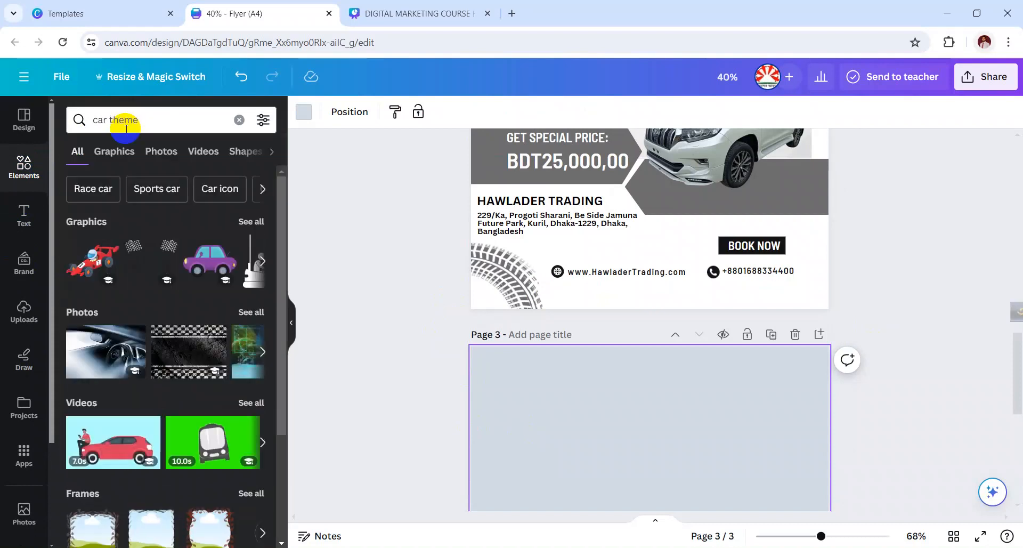
pyautogui.click(166, 152)
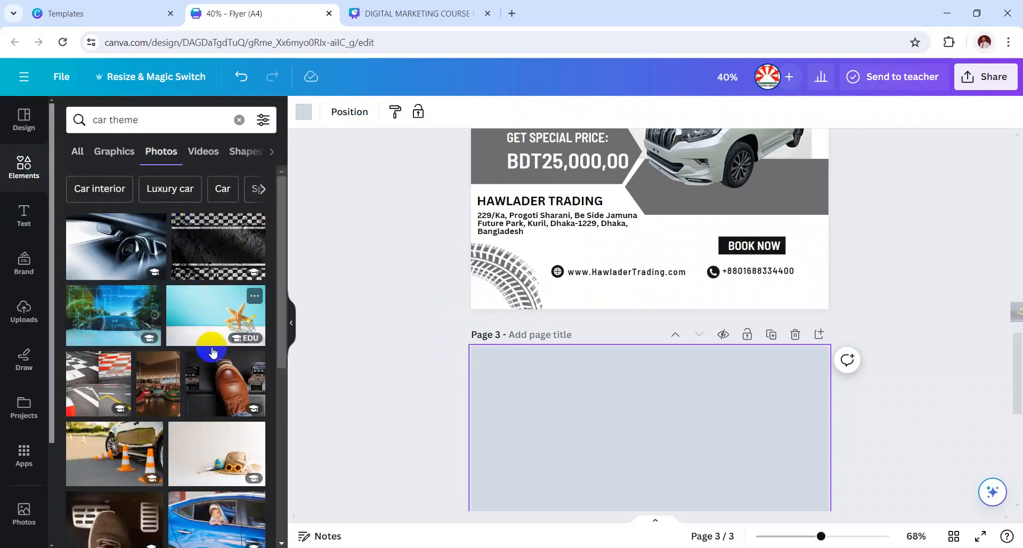
pyautogui.scroll(-2, 200, 414)
pyautogui.scroll(-3, 200, 414)
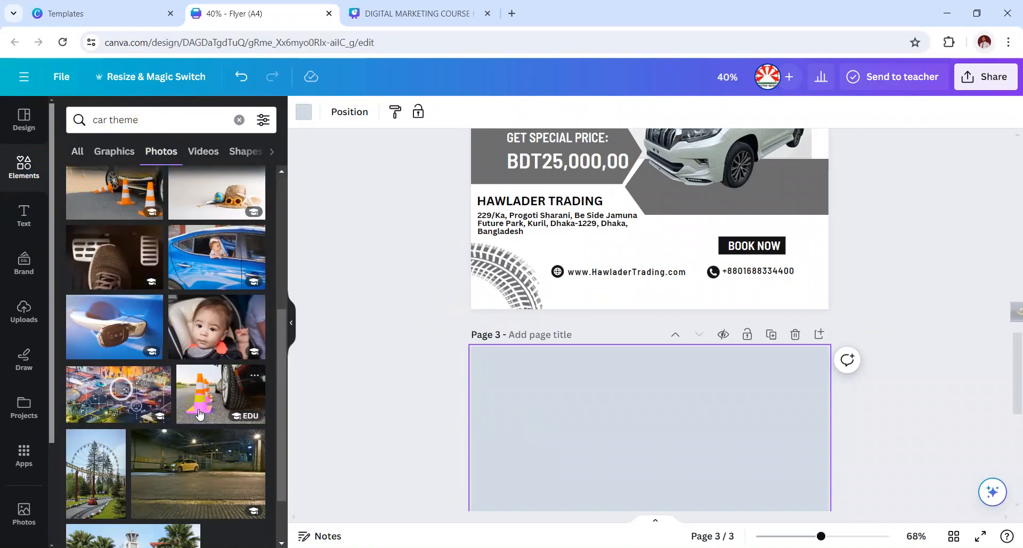
pyautogui.scroll(5, 199, 414)
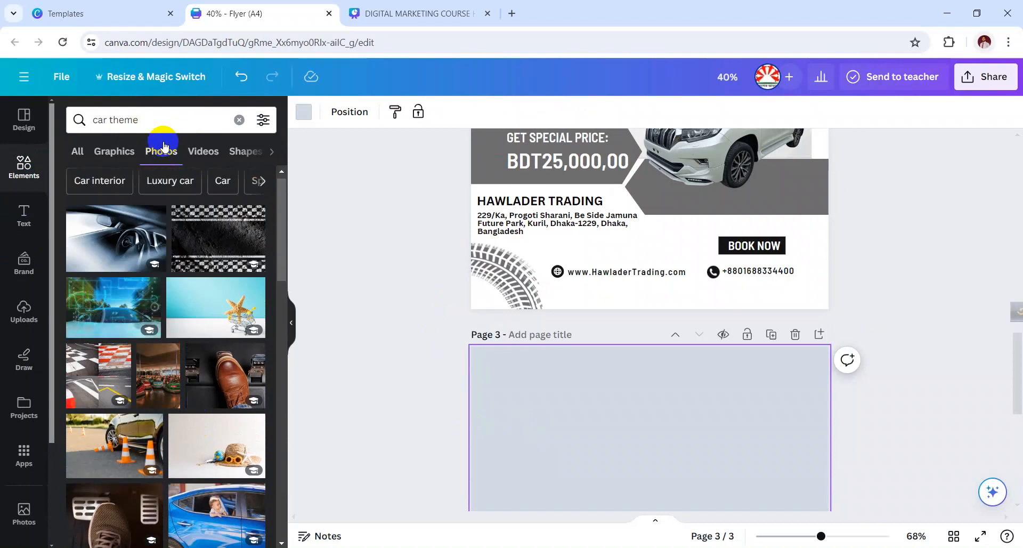
# Step: Shorten the element search to "theme" and browse the photo results for a suitable background
pyautogui.click(169, 122)
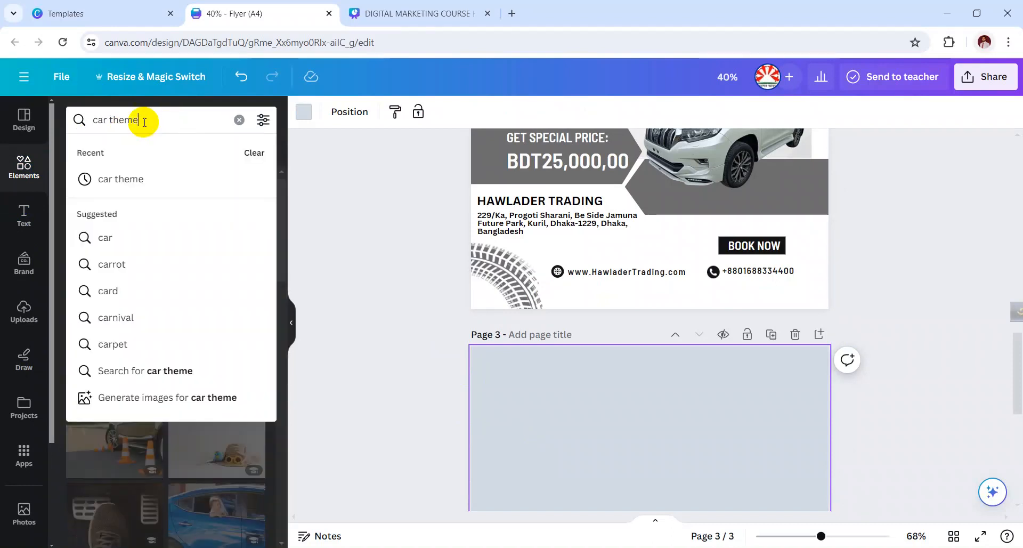
pyautogui.doubleClick(103, 120)
pyautogui.press('BackSpace')
pyautogui.press('Return')
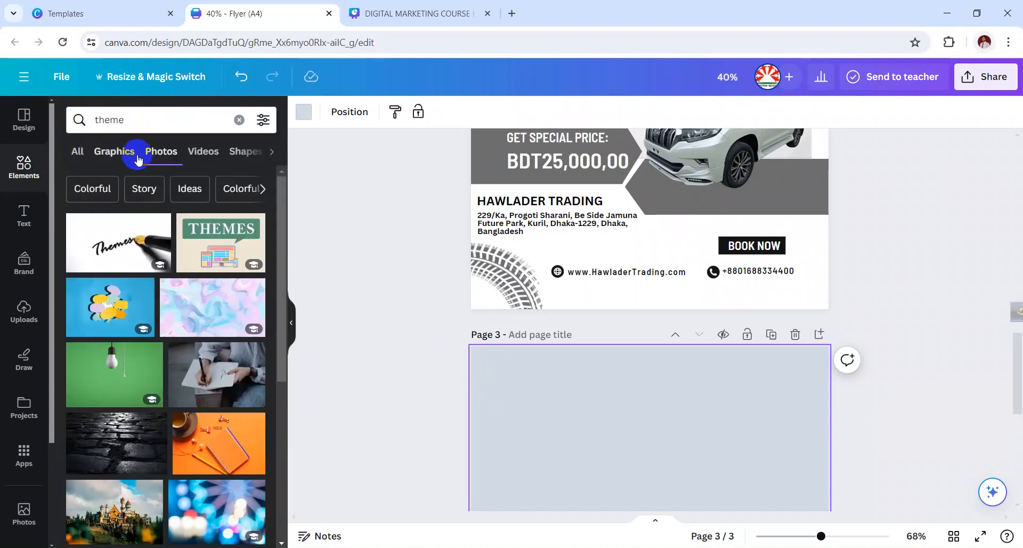
pyautogui.scroll(-10, 198, 338)
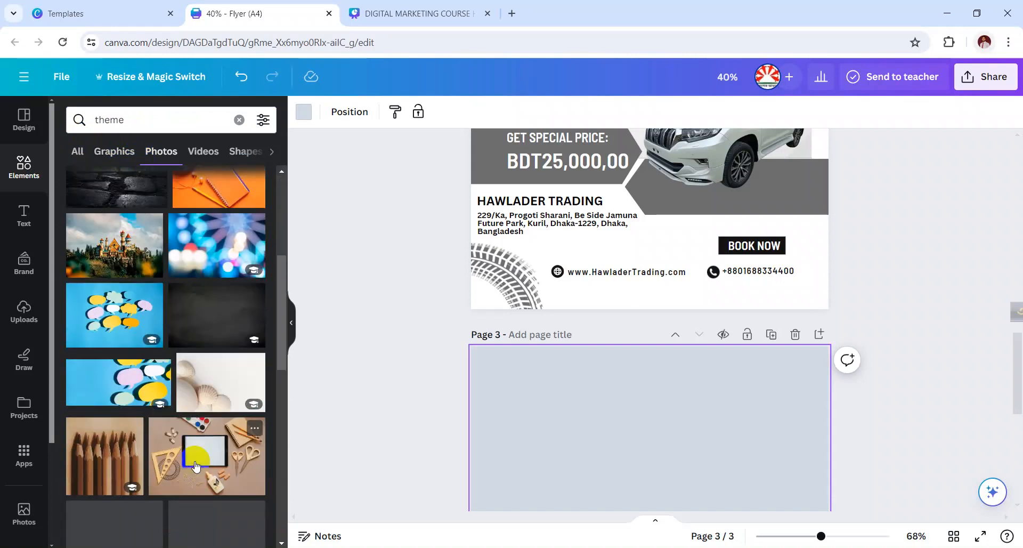
pyautogui.scroll(-5, 197, 482)
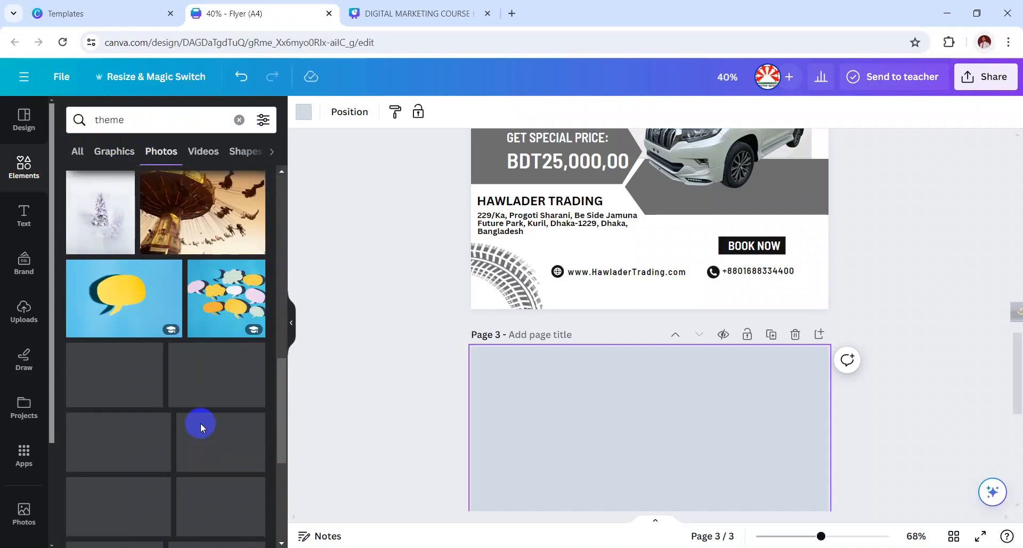
pyautogui.scroll(-3, 197, 447)
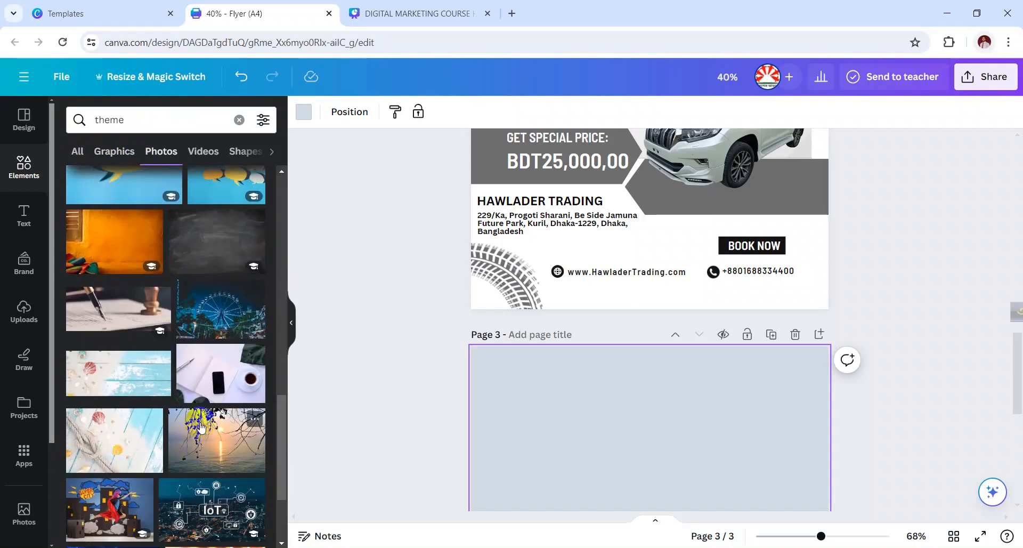
pyautogui.scroll(-2, 176, 400)
pyautogui.scroll(3, 647, 416)
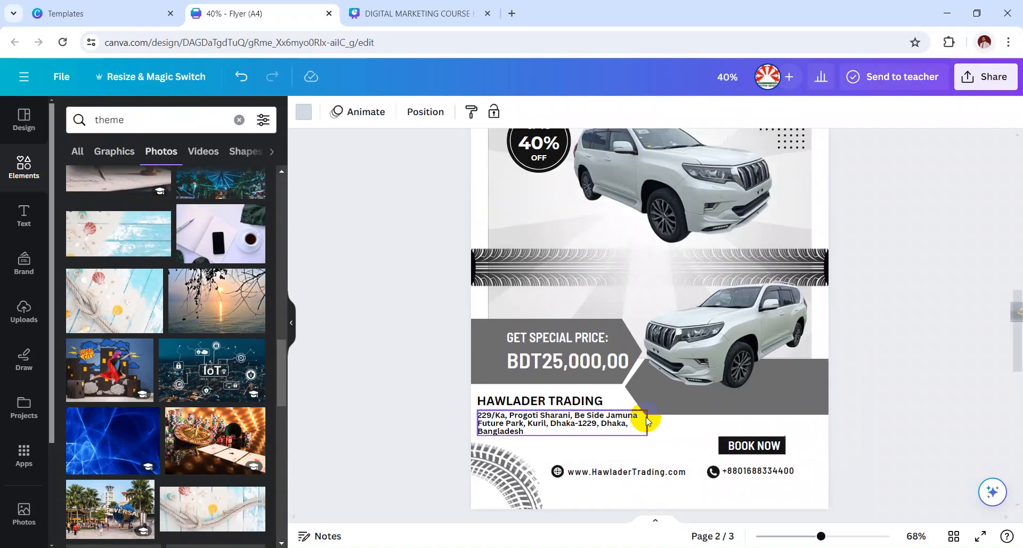
pyautogui.scroll(2, 648, 421)
pyautogui.click(517, 254)
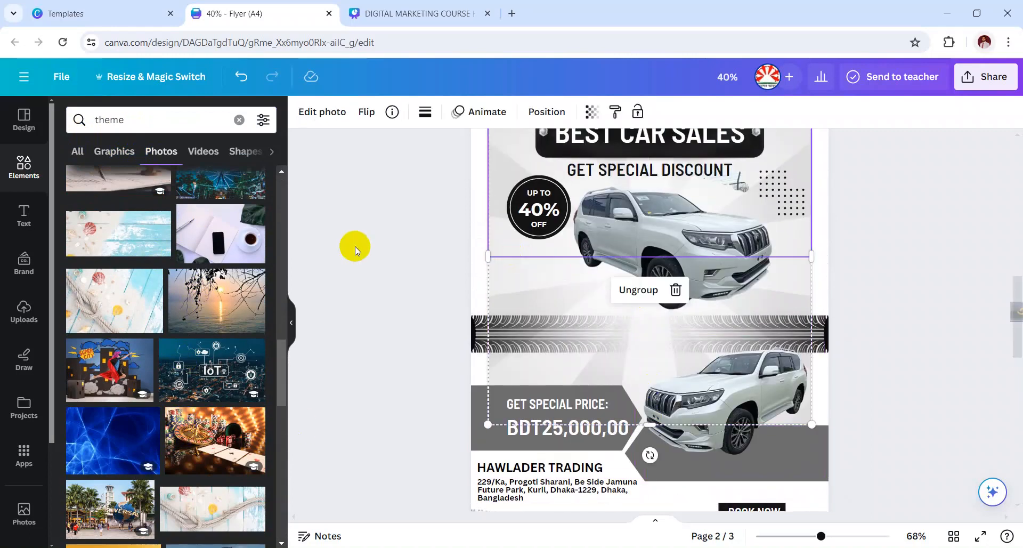
pyautogui.click(431, 238)
pyautogui.click(505, 257)
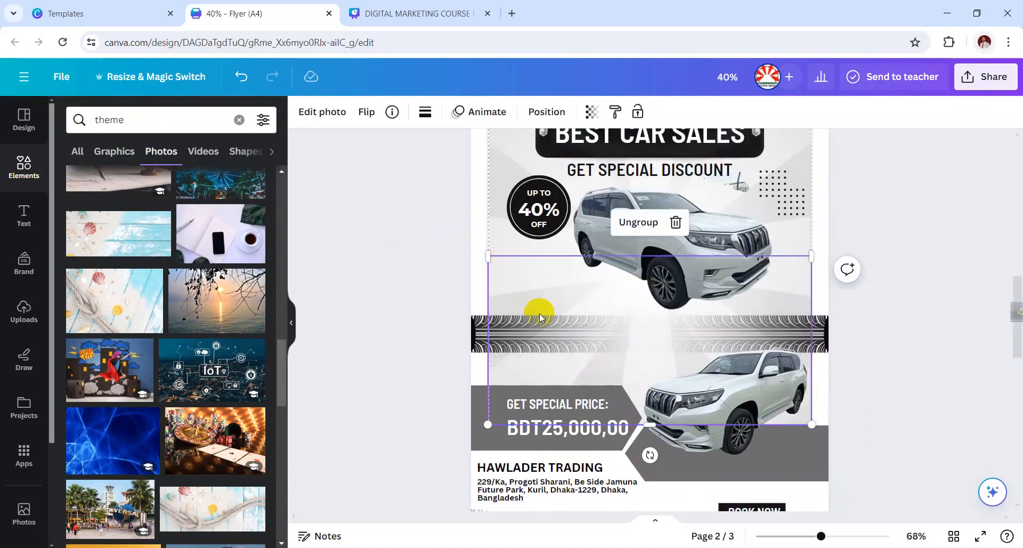
pyautogui.click(493, 190)
pyautogui.click(420, 245)
pyautogui.scroll(2, 420, 245)
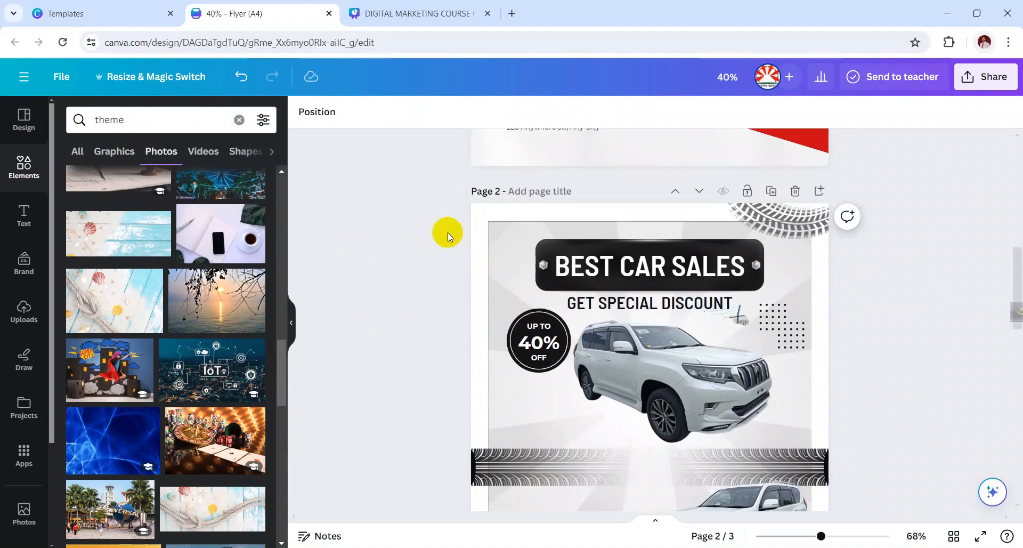
# Step: Try the dark grey document color #6D6E70 as the background of page 2
pyautogui.click(473, 221)
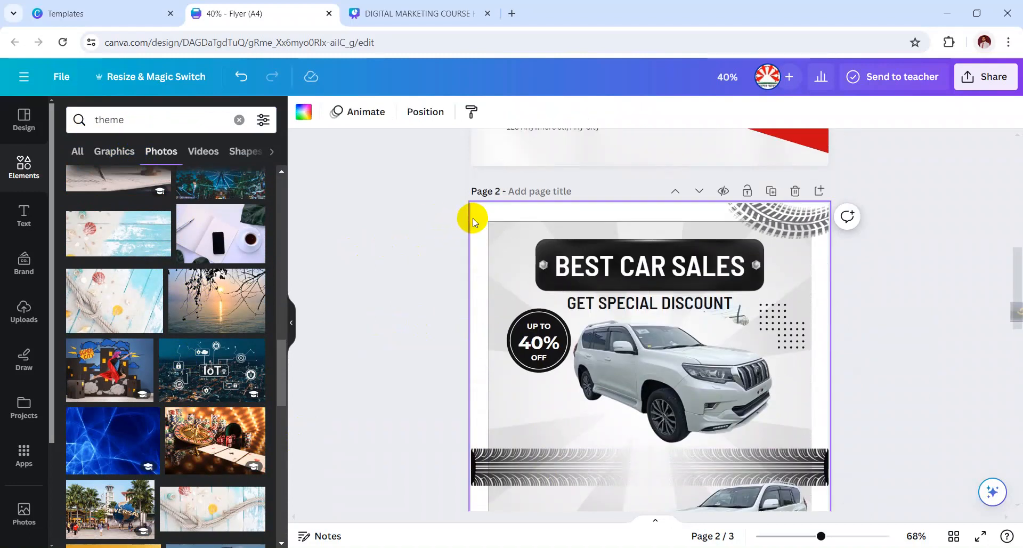
pyautogui.click(303, 122)
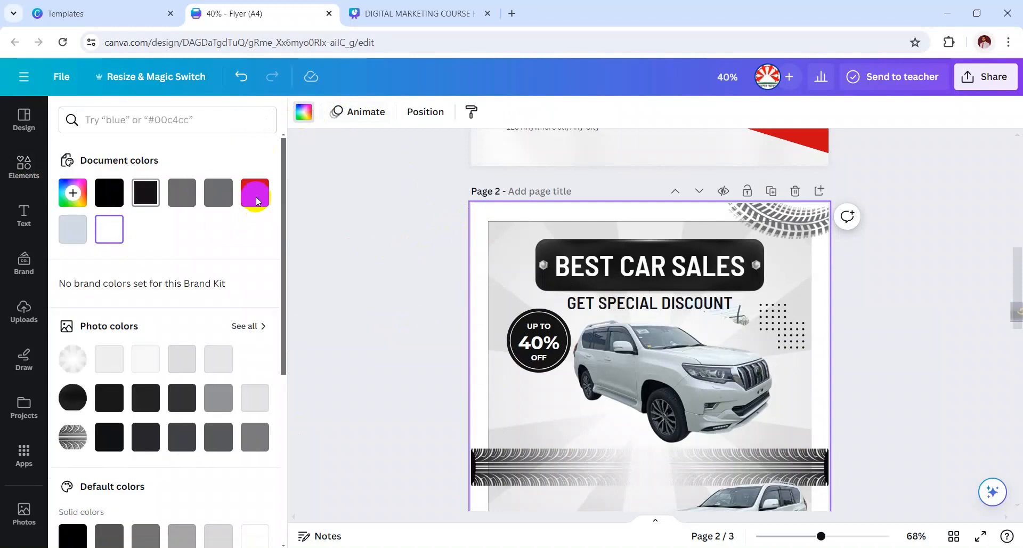
pyautogui.click(215, 198)
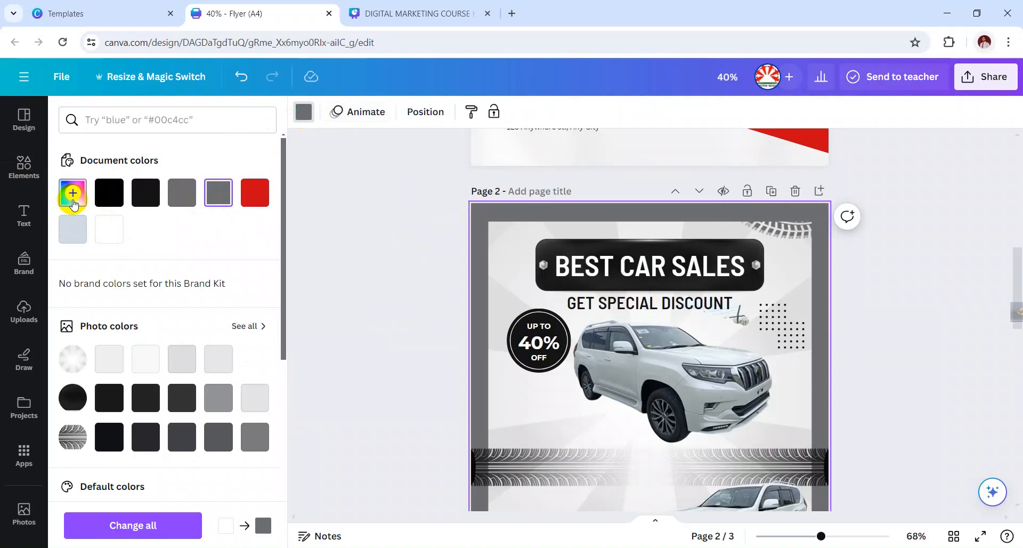
# Step: Try the custom solid blue #425376 as page 2's background and check it across the flyer
pyautogui.click(74, 201)
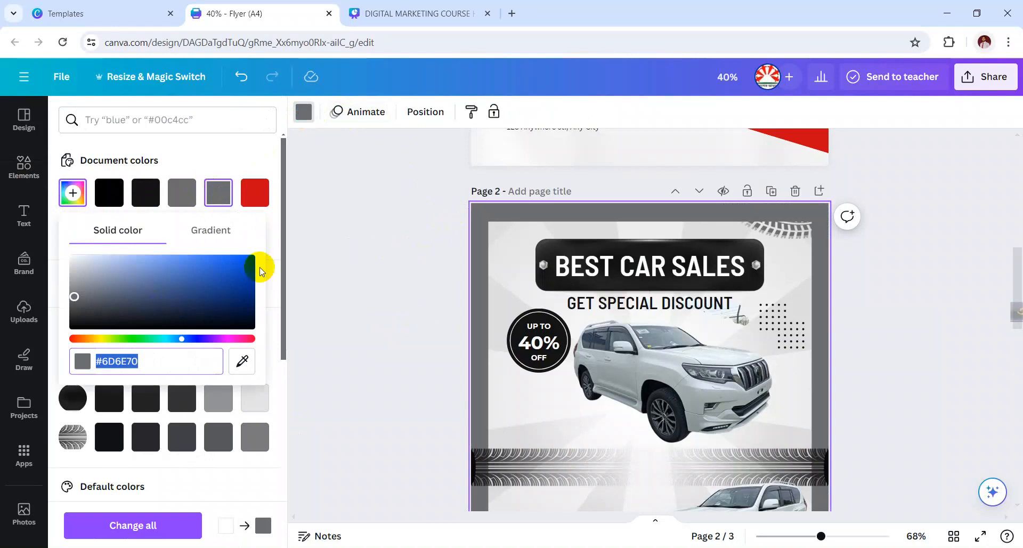
pyautogui.moveTo(261, 270); pyautogui.dragTo(152, 294)
pyautogui.scroll(-6, 560, 376)
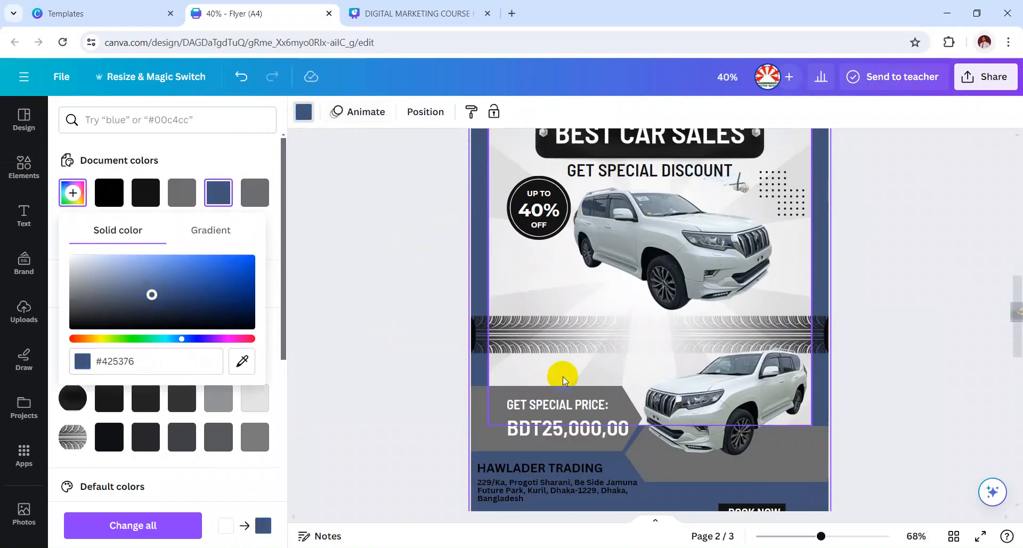
pyautogui.scroll(3, 410, 366)
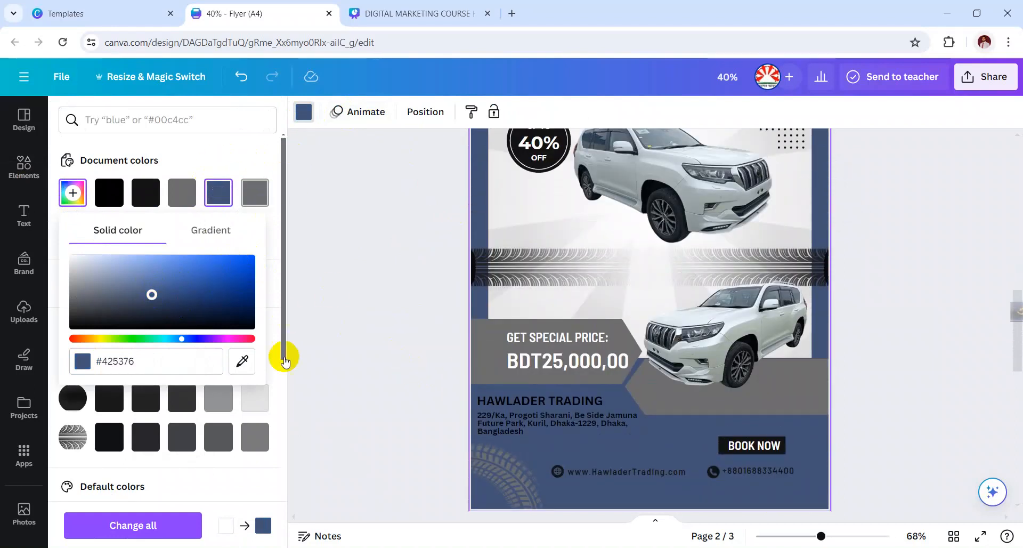
# Step: Set page 2's background back to the default solid white and deselect the page
pyautogui.scroll(-3, 252, 421)
pyautogui.click(259, 415)
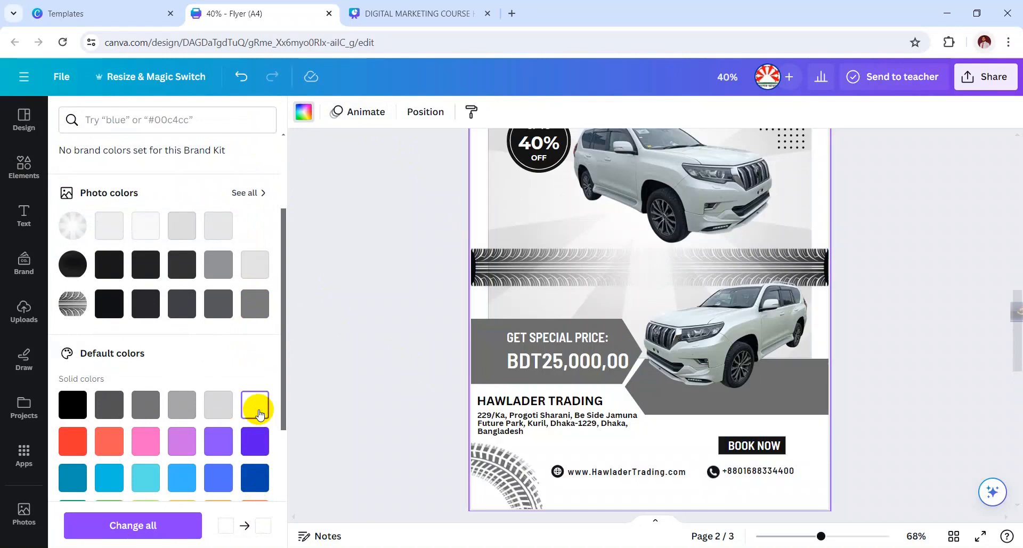
pyautogui.click(940, 396)
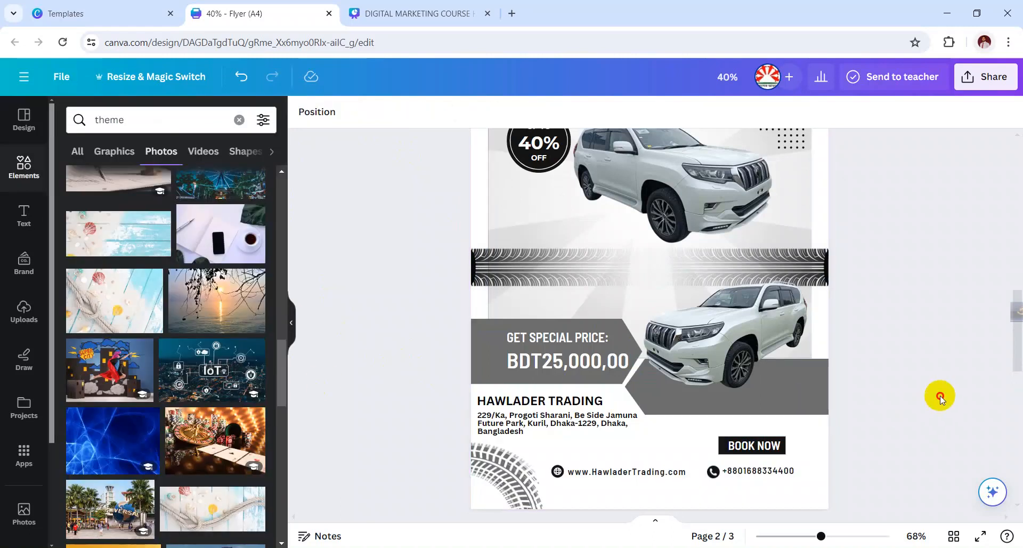
pyautogui.scroll(5, 919, 391)
pyautogui.scroll(-3, 919, 391)
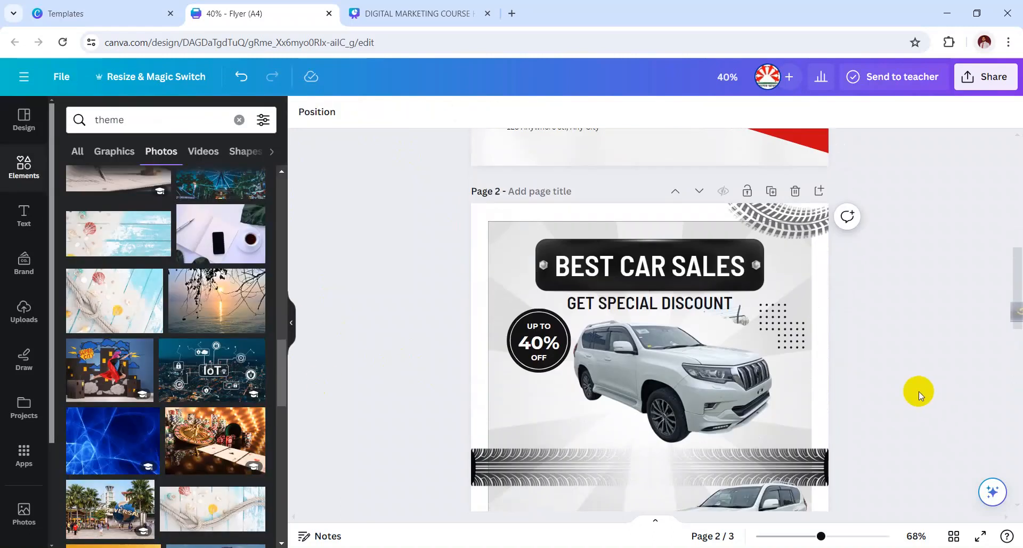
pyautogui.scroll(-4, 919, 391)
pyautogui.scroll(3, 919, 391)
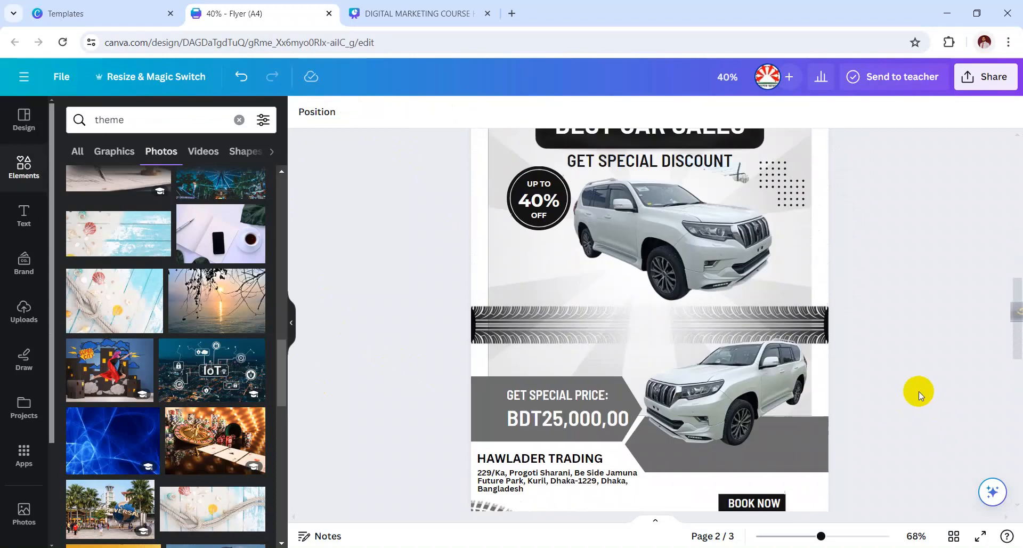
pyautogui.scroll(-4, 921, 406)
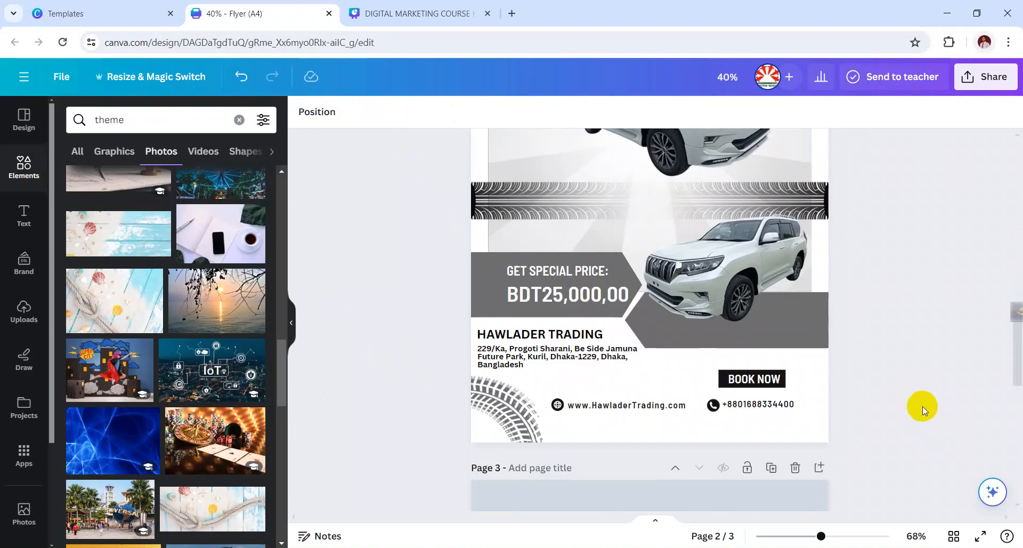
# Step: Shift the HAWLADER TRADING heading and the address below it together slightly to the right on page 2
pyautogui.scroll(4, 923, 406)
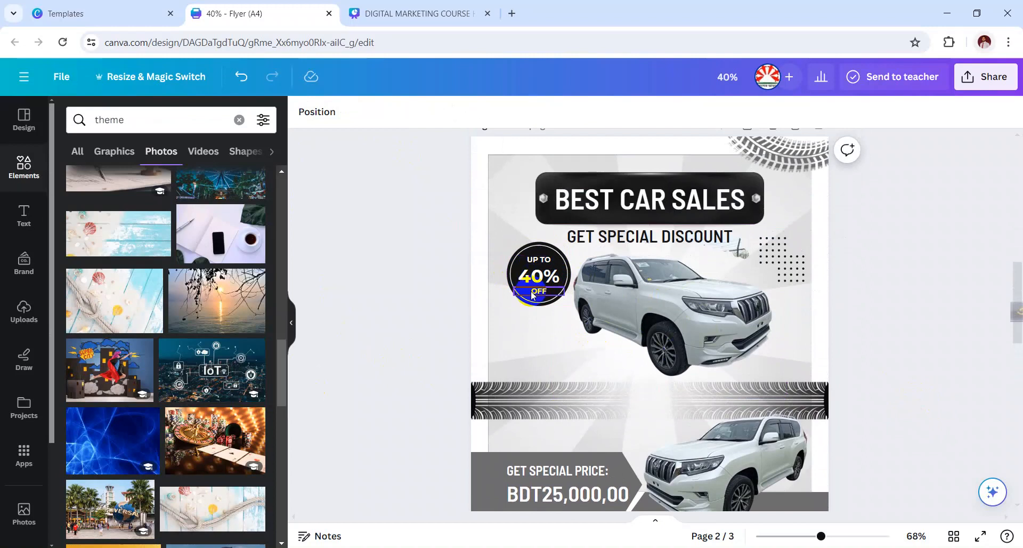
pyautogui.scroll(-3, 575, 352)
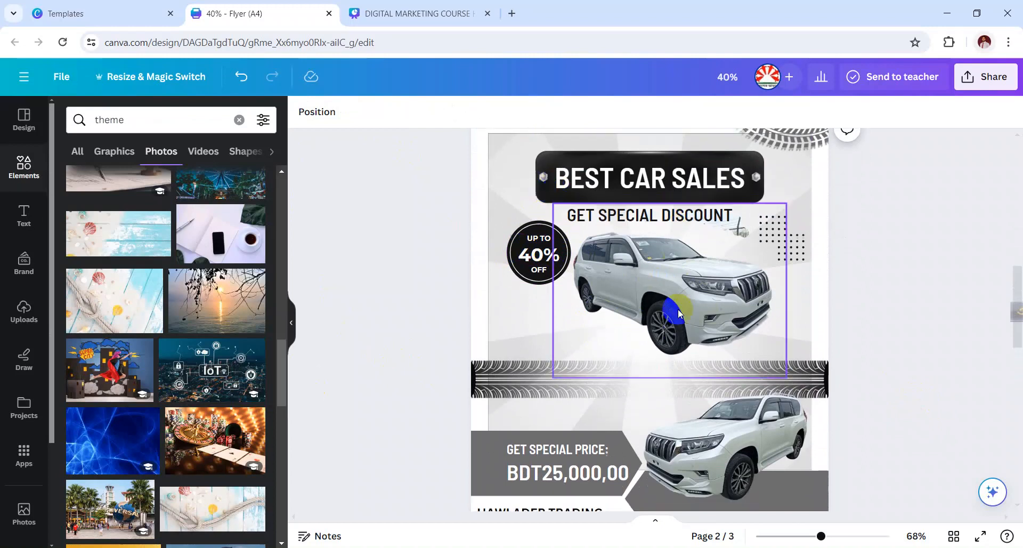
pyautogui.scroll(-3, 574, 352)
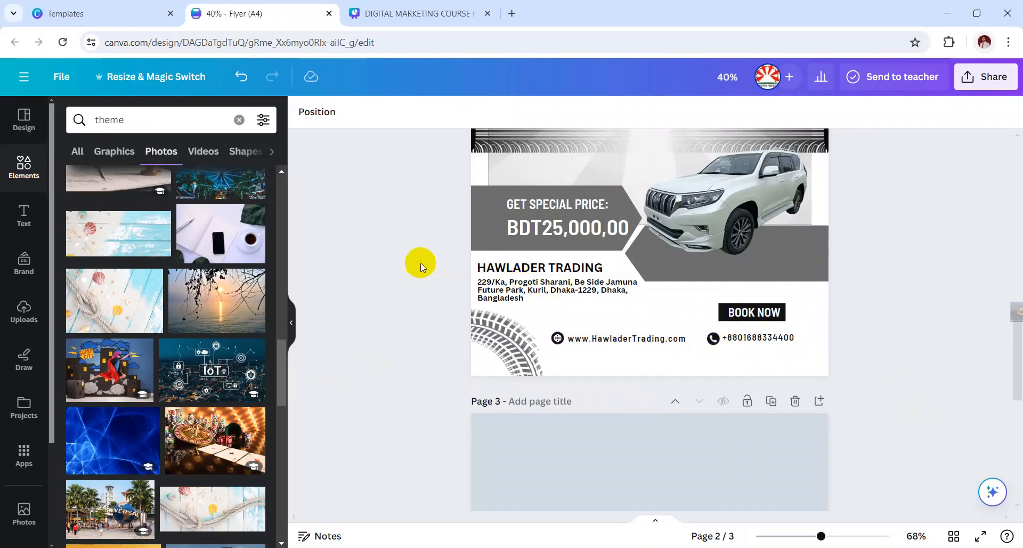
pyautogui.moveTo(427, 261); pyautogui.dragTo(493, 298)
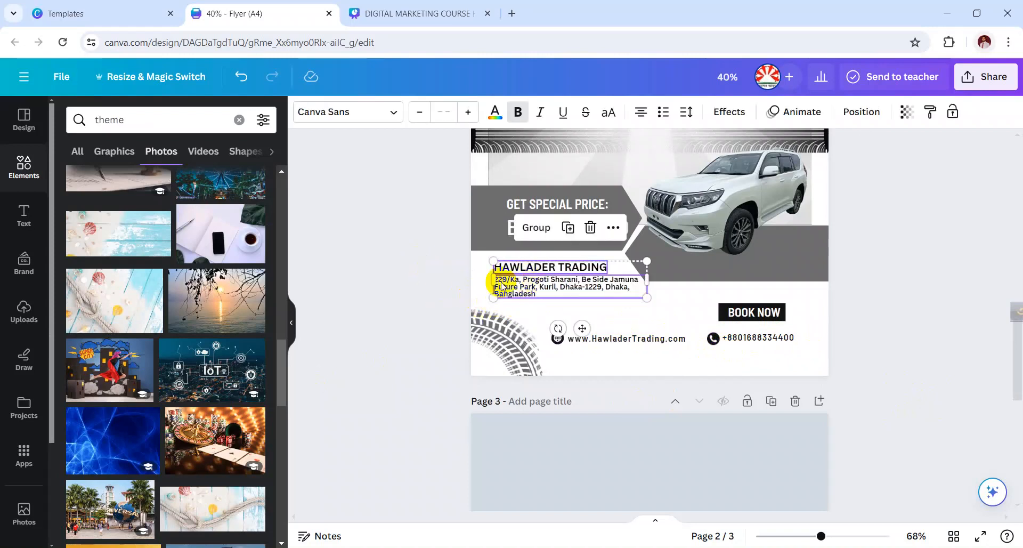
pyautogui.click(412, 275)
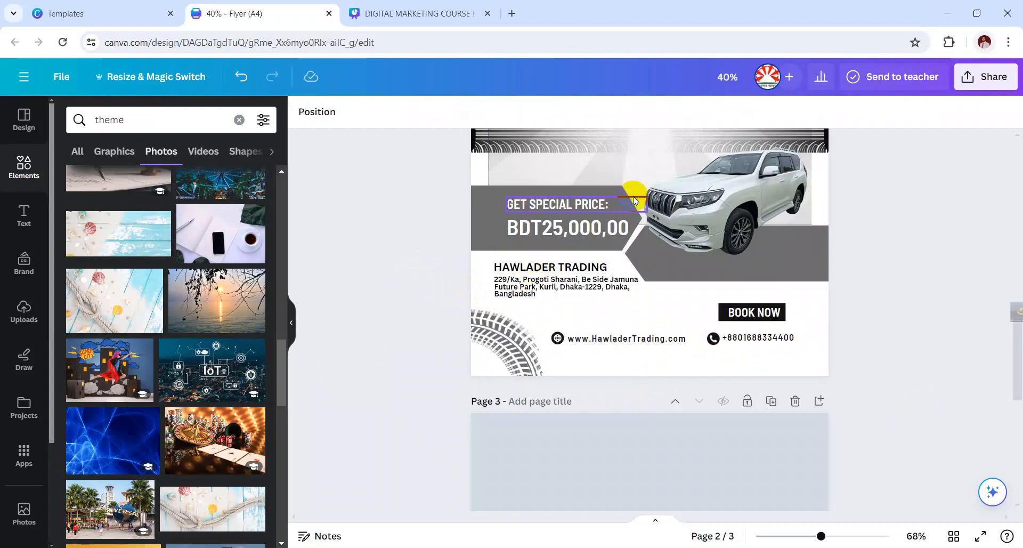
# Step: Apply the Black and Red Modern Car Service Flyer template from the "car sale" template results to the empty page 3
pyautogui.scroll(3, 623, 224)
pyautogui.scroll(12, 619, 269)
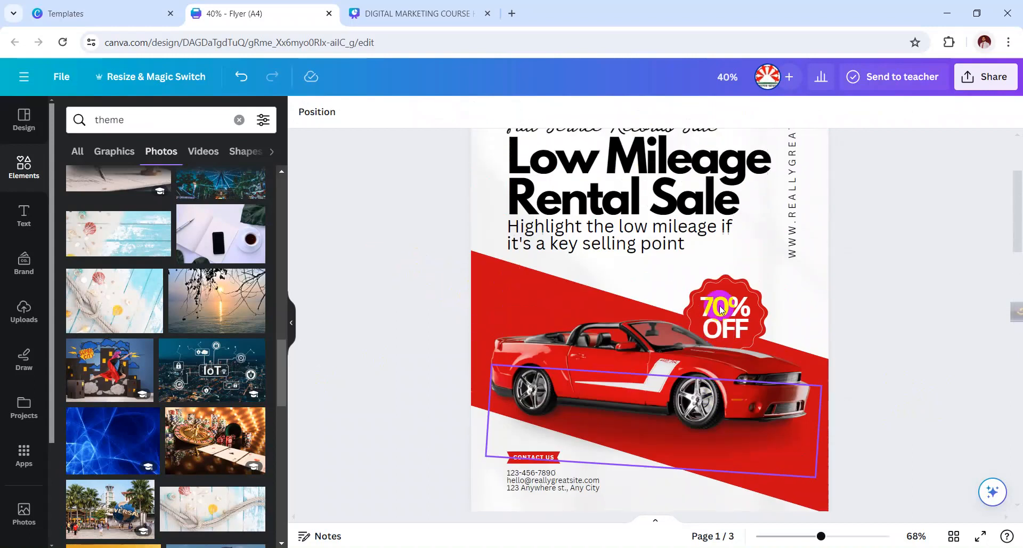
pyautogui.scroll(-10, 720, 309)
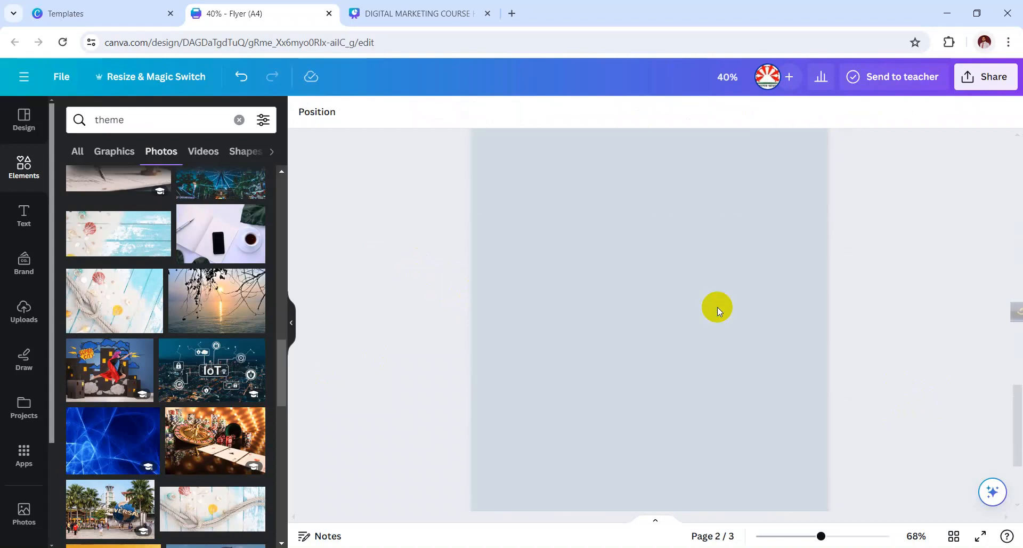
pyautogui.click(44, 115)
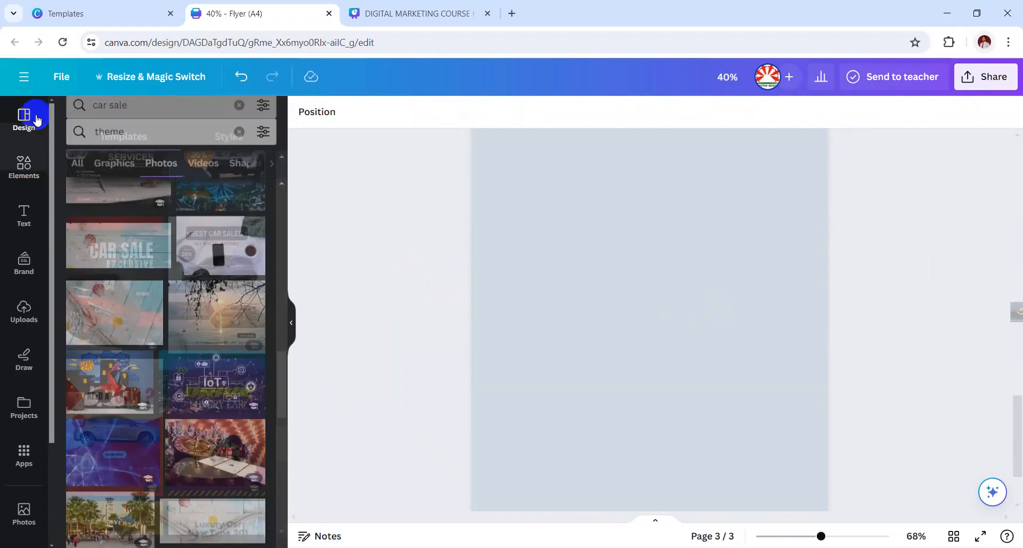
pyautogui.scroll(-2, 139, 352)
pyautogui.scroll(-5, 140, 352)
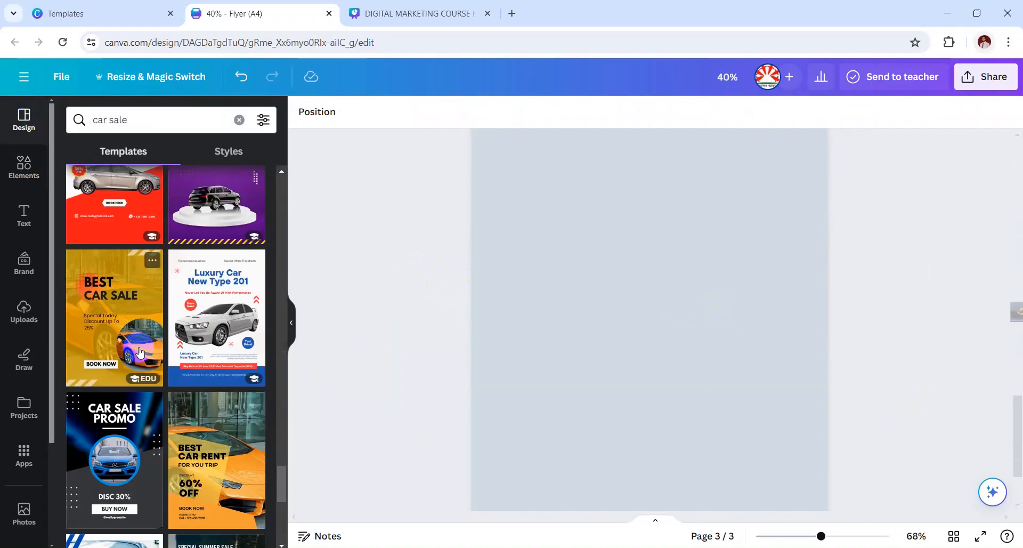
pyautogui.scroll(-3, 182, 397)
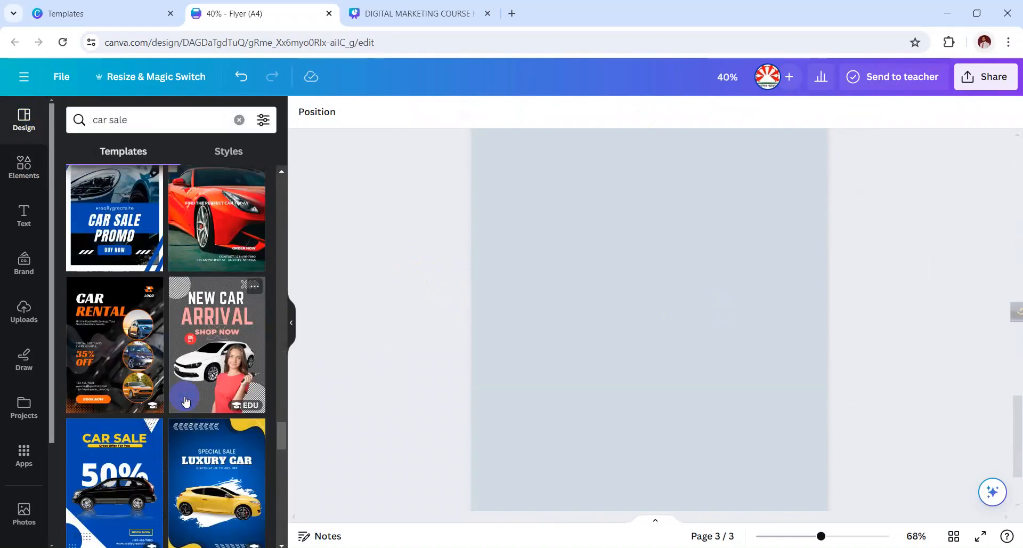
pyautogui.scroll(-4, 179, 401)
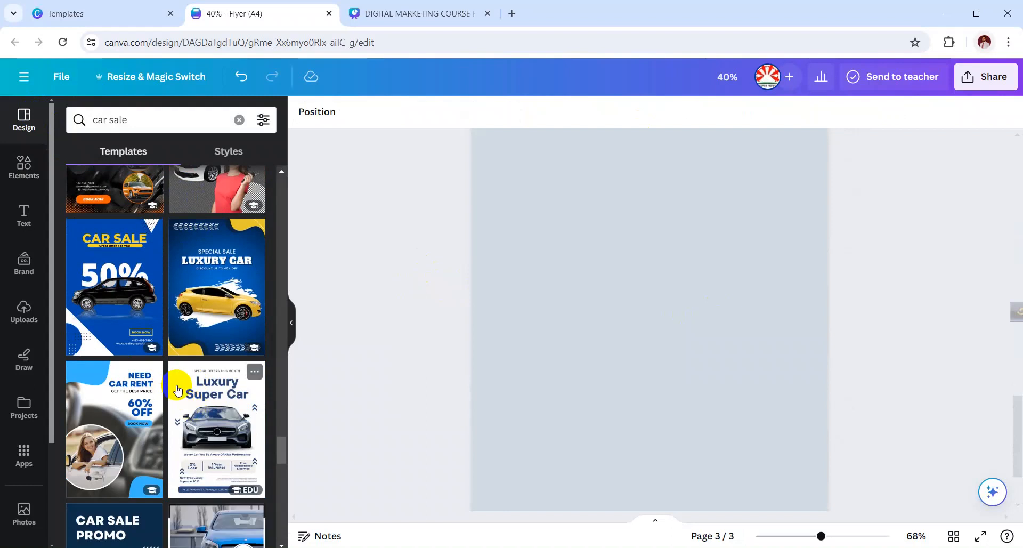
pyautogui.scroll(-1, 183, 419)
pyautogui.scroll(-6, 183, 419)
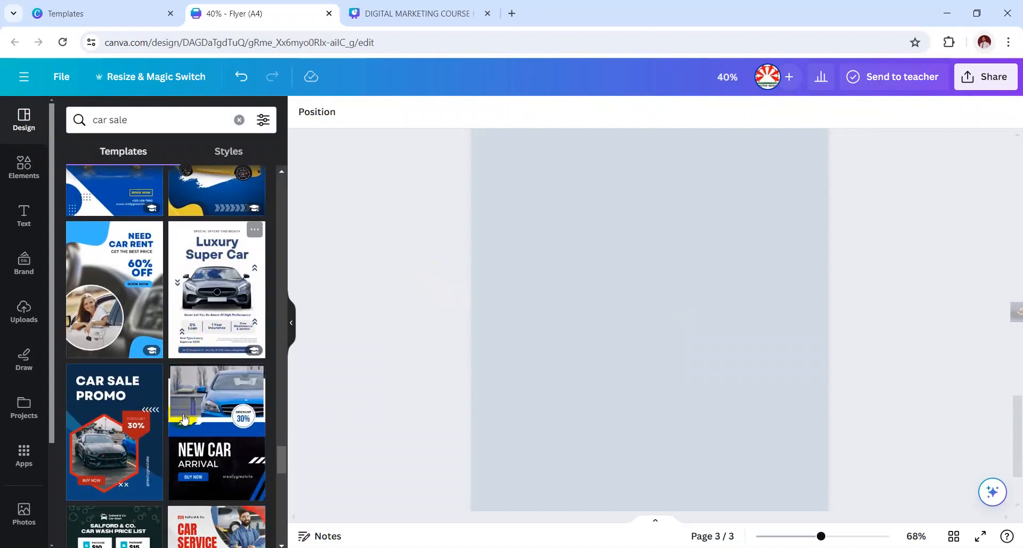
pyautogui.click(219, 349)
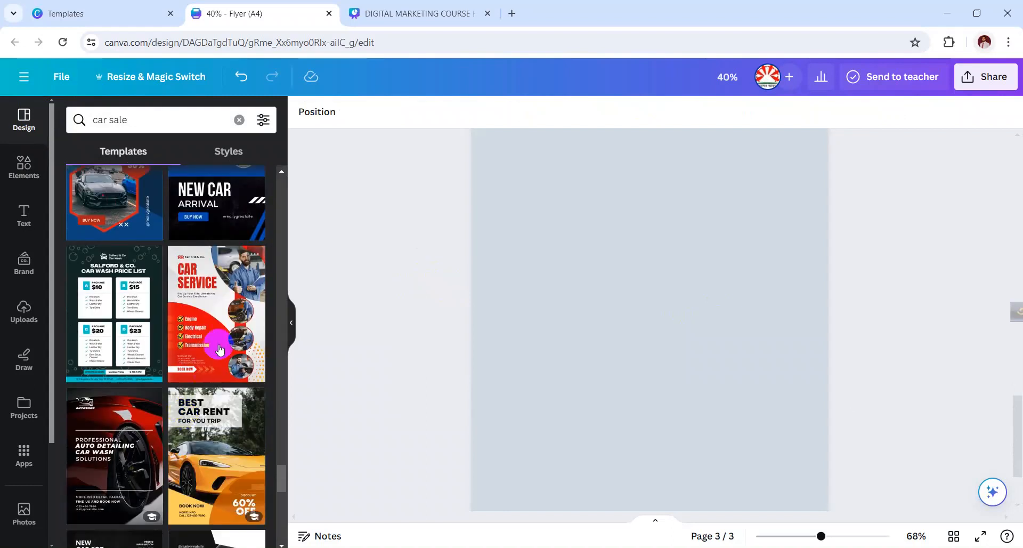
pyautogui.scroll(-2, 222, 340)
pyautogui.scroll(2, 220, 320)
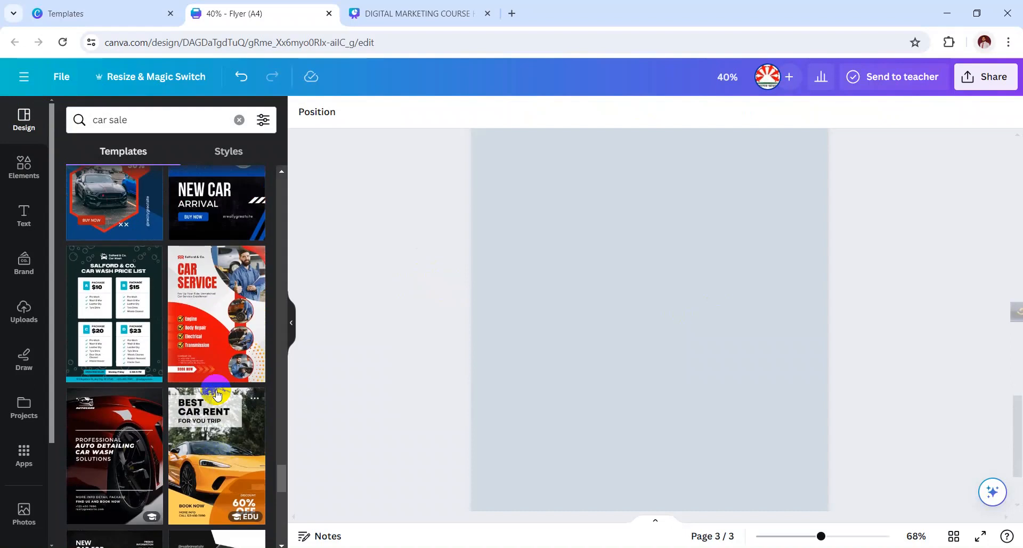
pyautogui.click(219, 305)
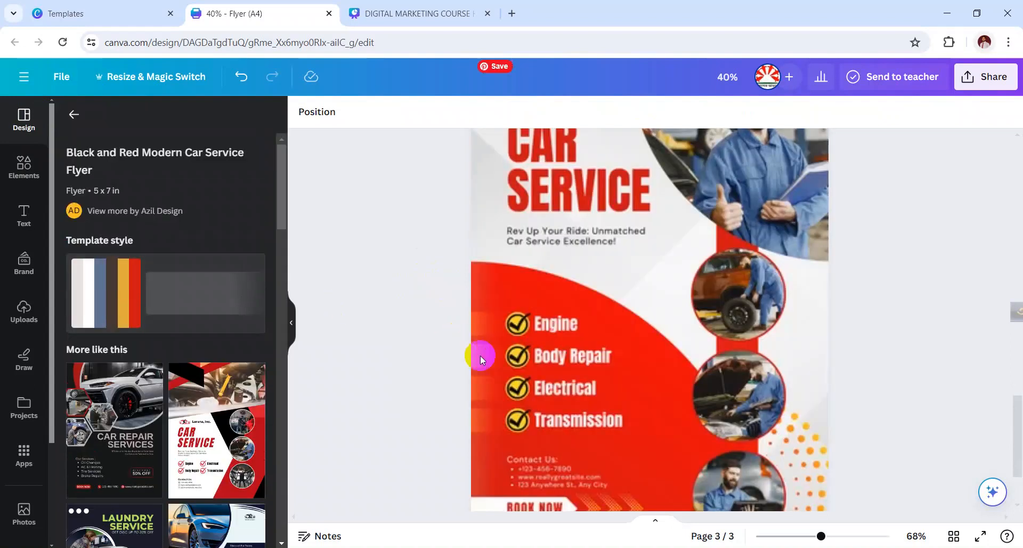
# Step: Examine the whole Car Service flyer on page 3 at 43% zoom, including the tick icon beside Engine
pyautogui.scroll(-2, 870, 359)
pyautogui.scroll(3, 870, 359)
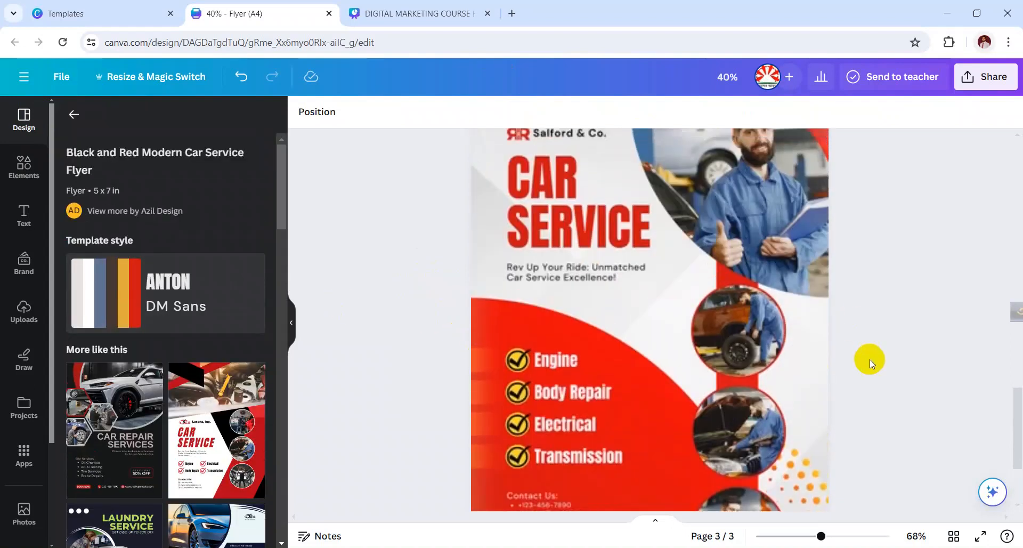
pyautogui.moveTo(821, 536); pyautogui.dragTo(806, 537)
pyautogui.scroll(-2, 817, 355)
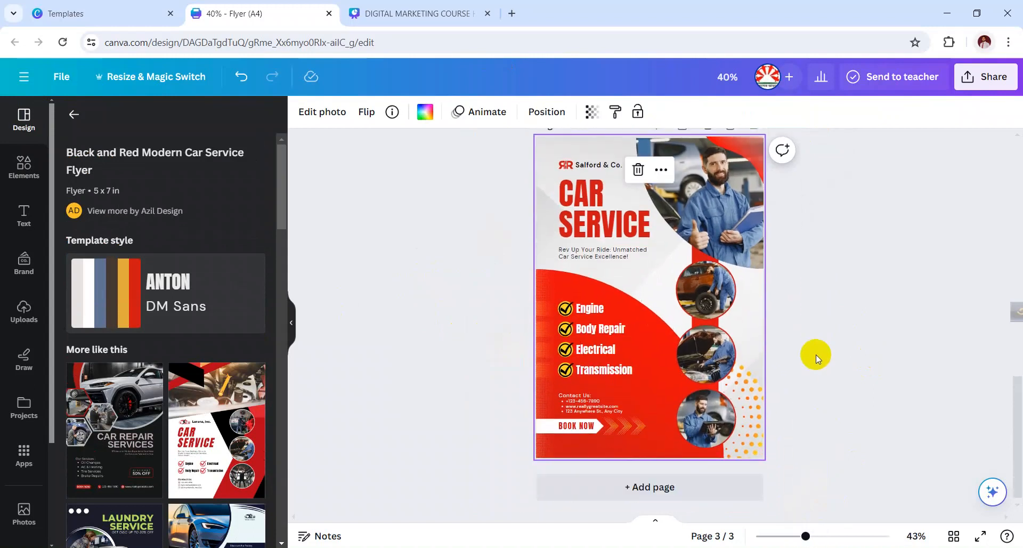
pyautogui.click(564, 342)
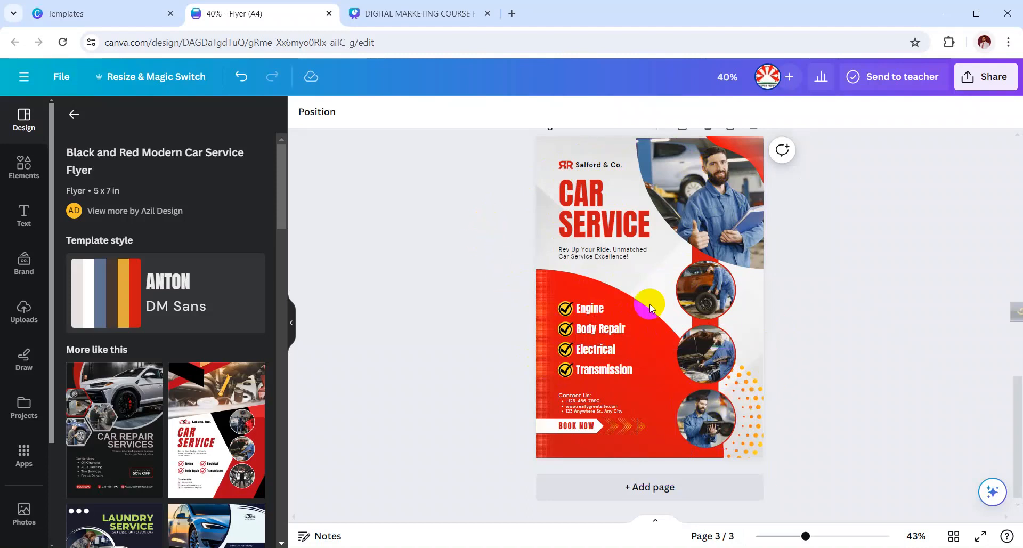
pyautogui.click(73, 115)
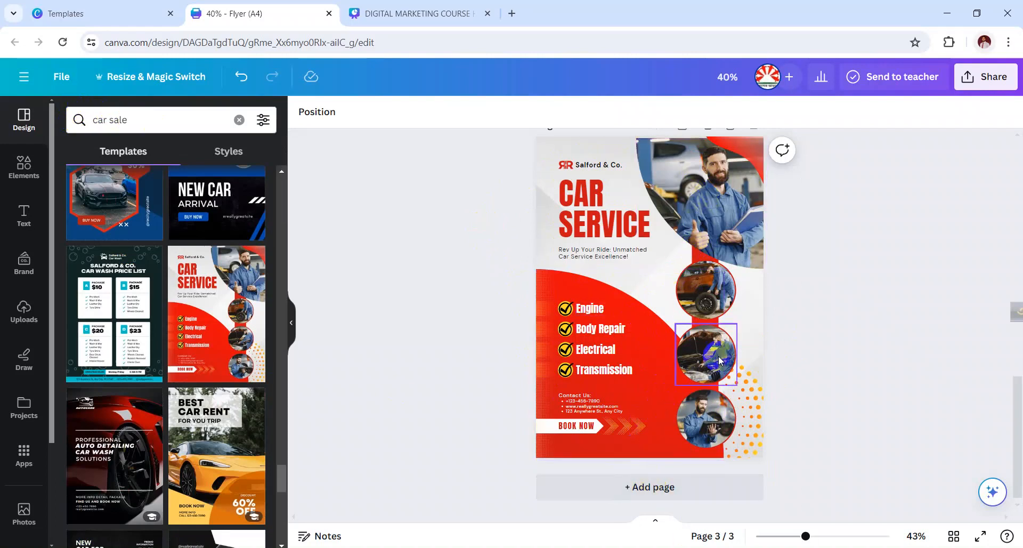
pyautogui.click(566, 309)
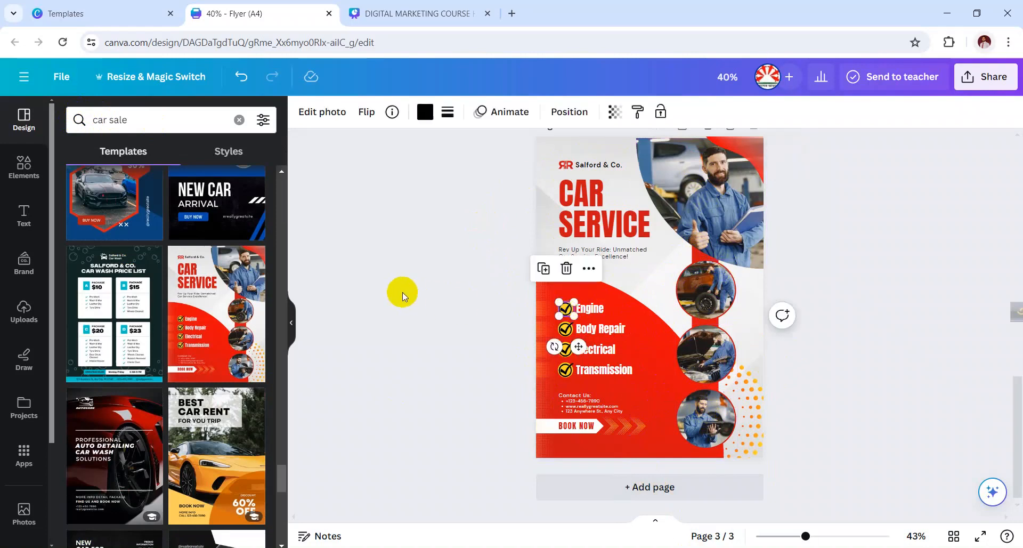
pyautogui.click(423, 304)
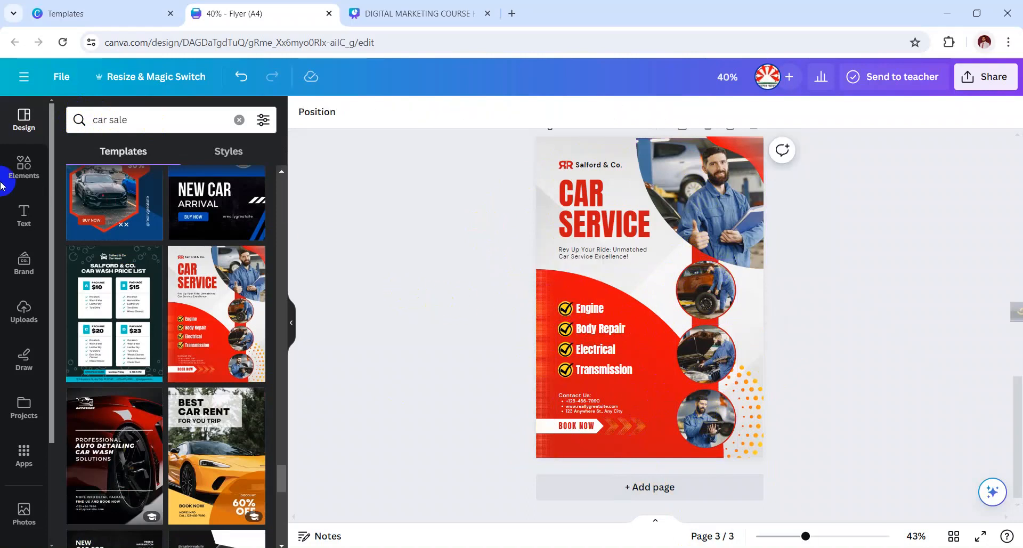
# Step: Search the elements for "tick" and browse all the graphics results for tick marks
pyautogui.click(23, 178)
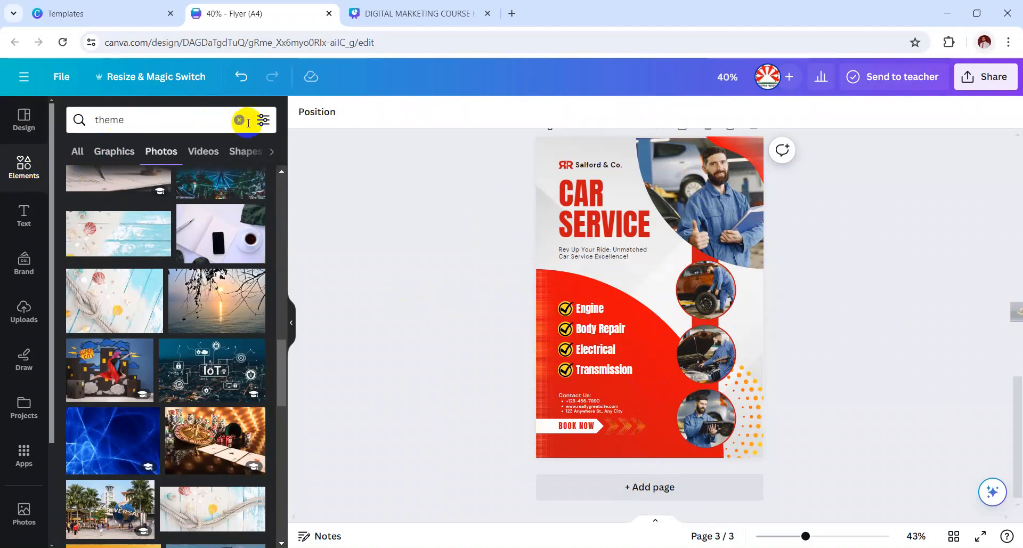
pyautogui.click(240, 119)
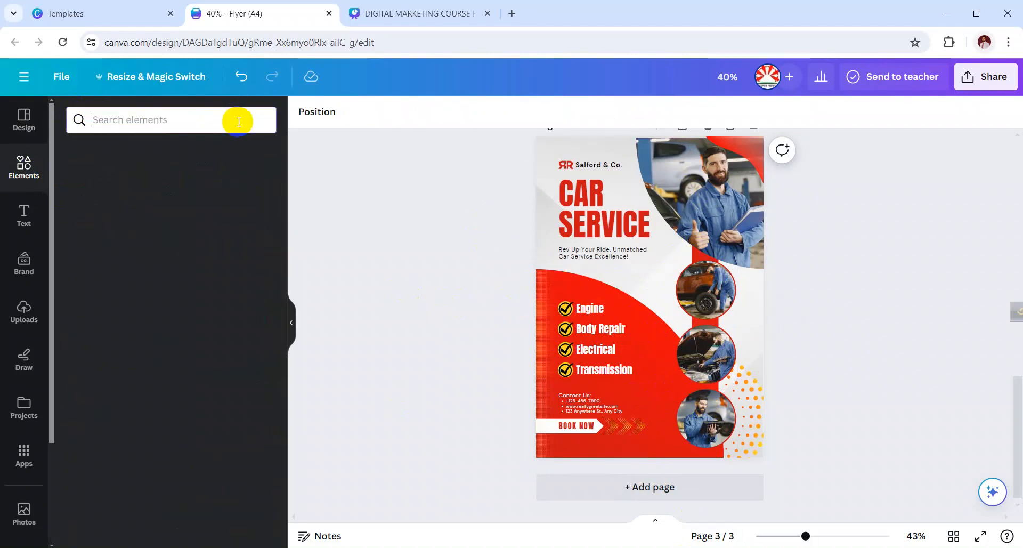
pyautogui.click(141, 123)
pyautogui.write('tick')
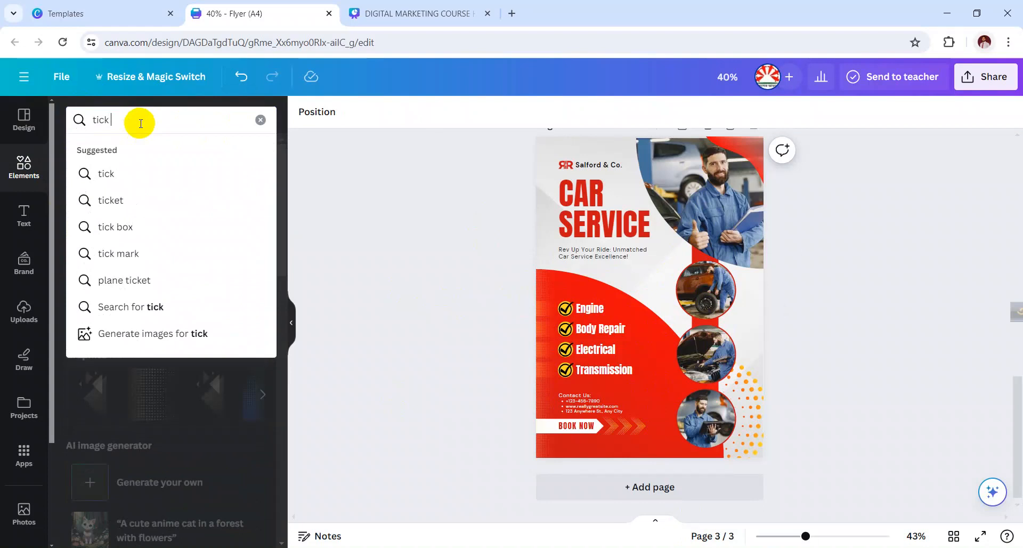
pyautogui.press('Return')
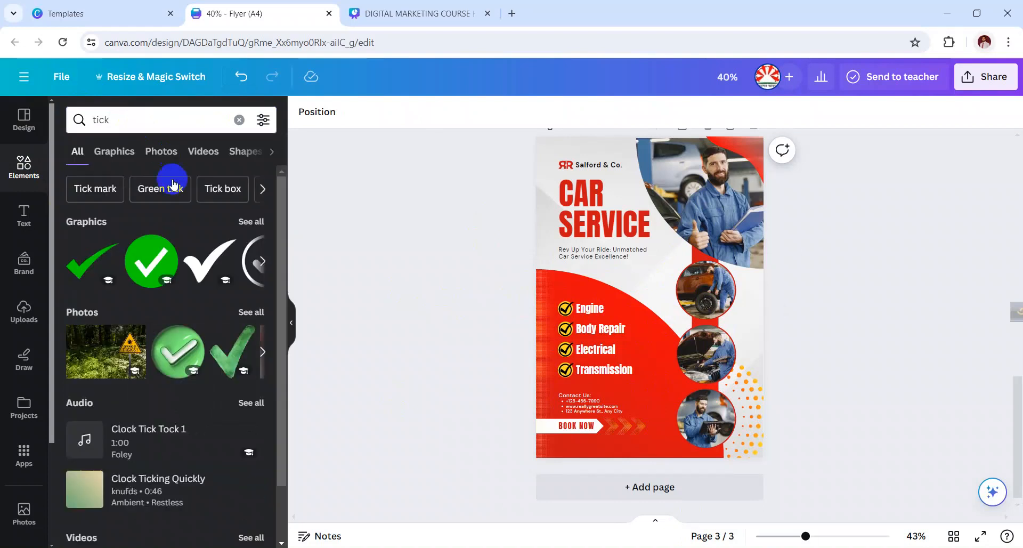
pyautogui.click(246, 226)
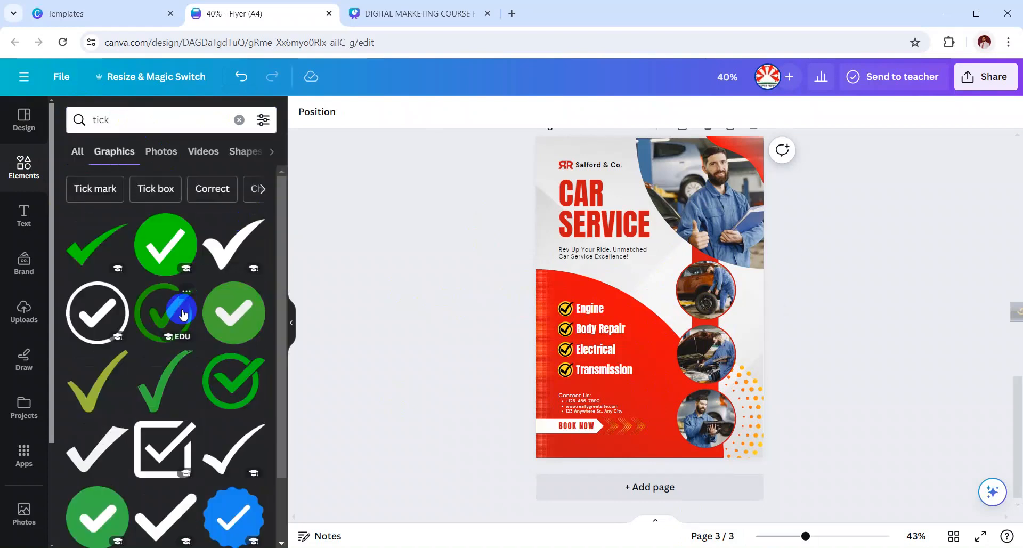
pyautogui.scroll(-1, 192, 410)
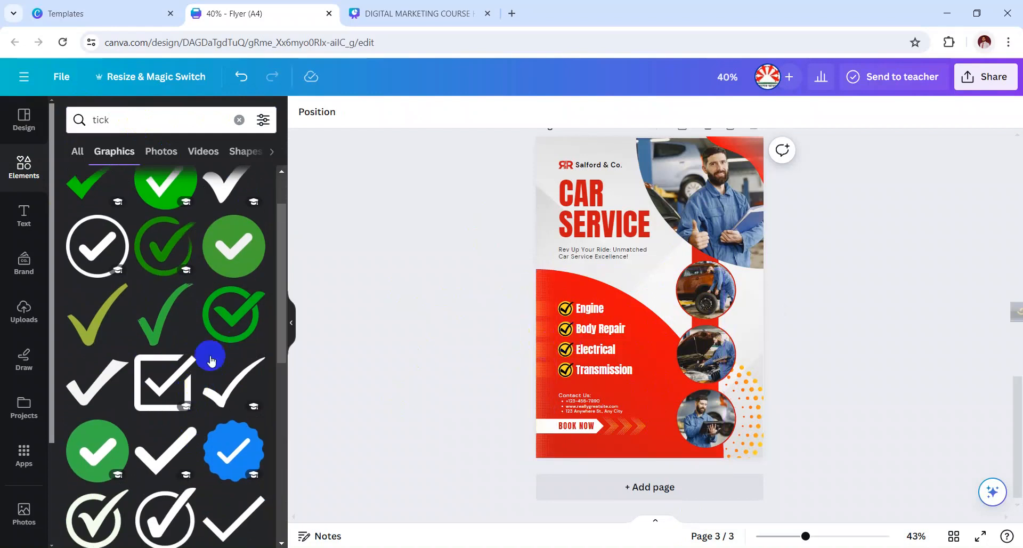
pyautogui.scroll(-2, 162, 341)
pyautogui.scroll(-5, 161, 341)
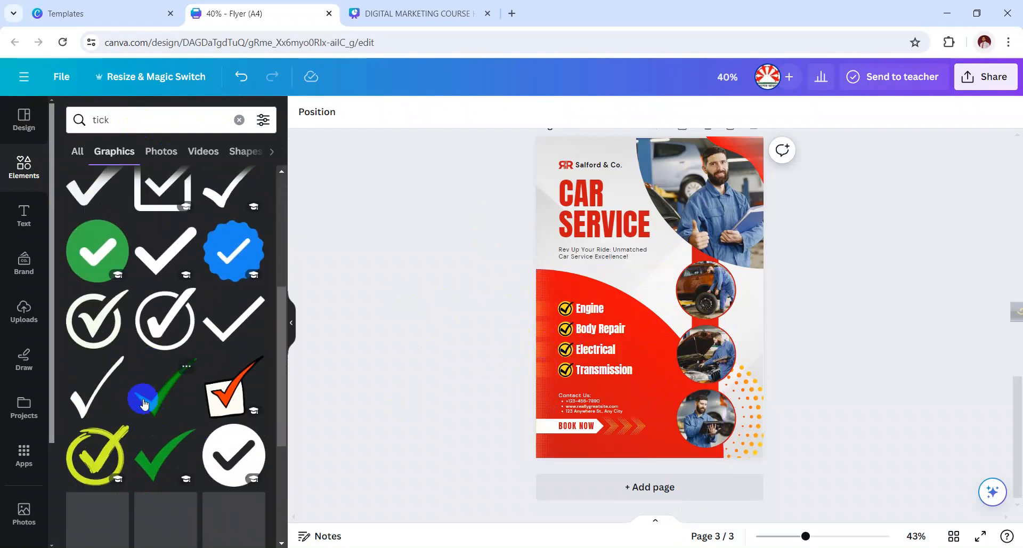
pyautogui.scroll(-3, 143, 399)
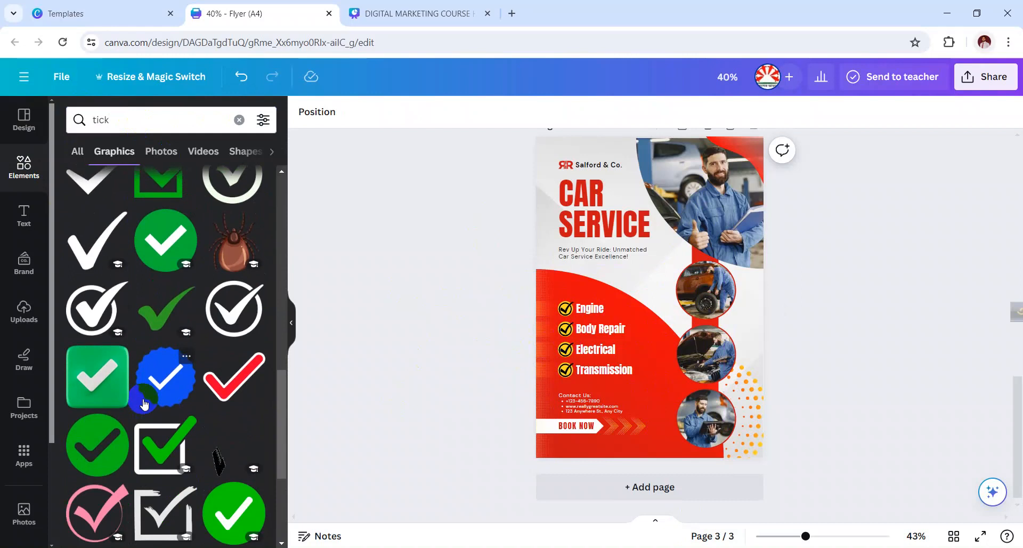
pyautogui.scroll(2, 143, 400)
pyautogui.scroll(1, 144, 404)
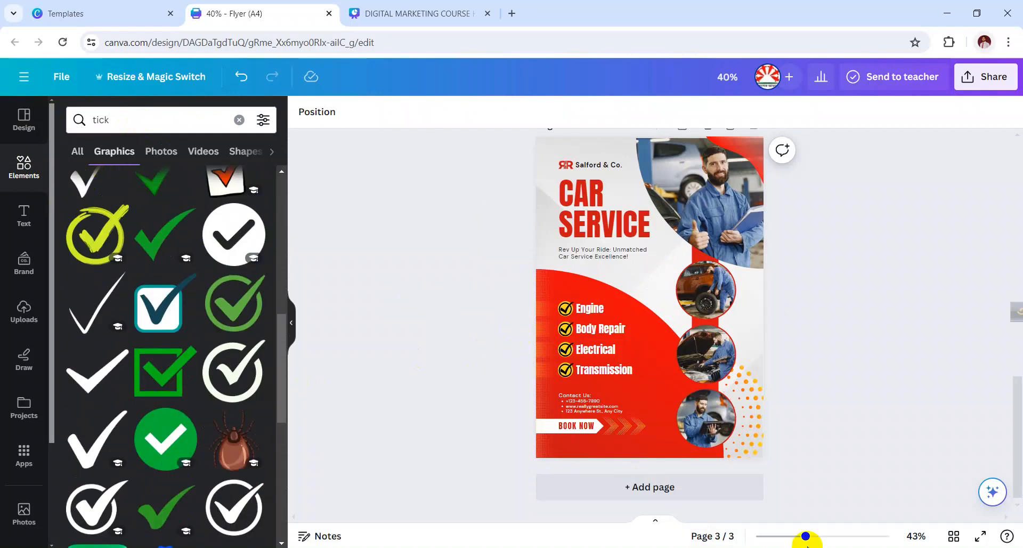
# Step: Move the black tick icon beside Engine off its yellow circle to the free red area directly above it
pyautogui.moveTo(803, 536); pyautogui.dragTo(834, 536)
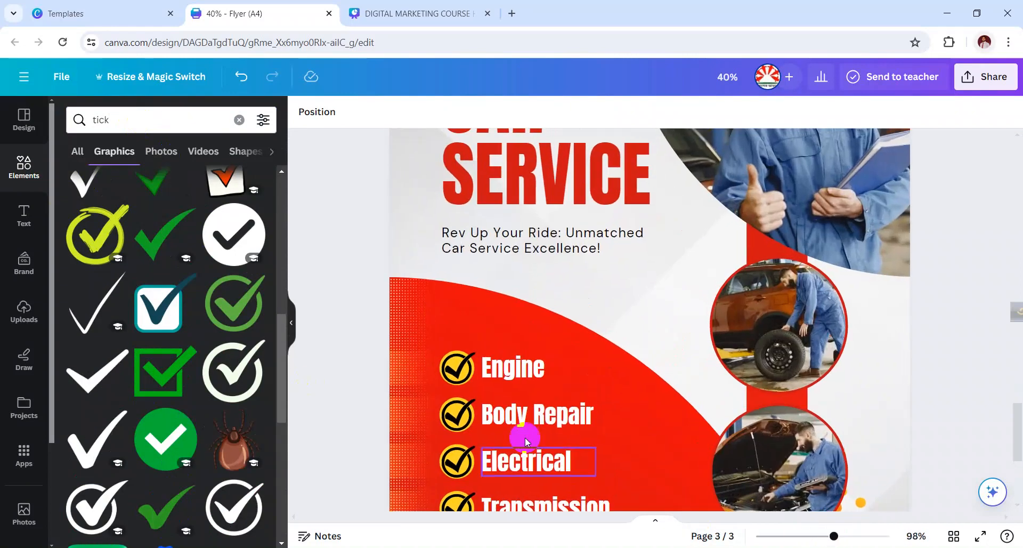
pyautogui.click(467, 371)
pyautogui.moveTo(459, 370); pyautogui.dragTo(458, 324)
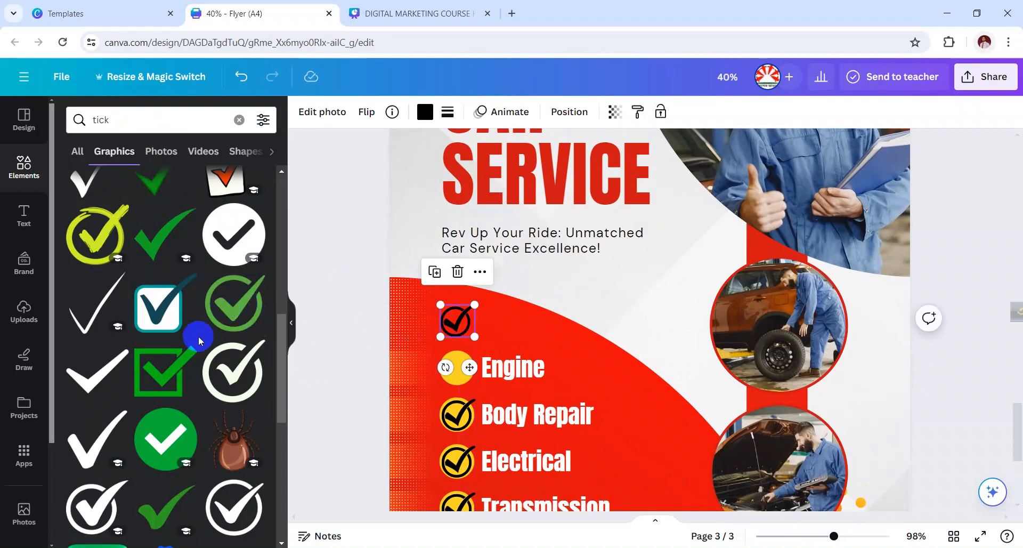
# Step: Browse the tick graphics results for a circled tick resembling the black tick icon on the flyer
pyautogui.scroll(1, 199, 337)
pyautogui.scroll(-1, 199, 336)
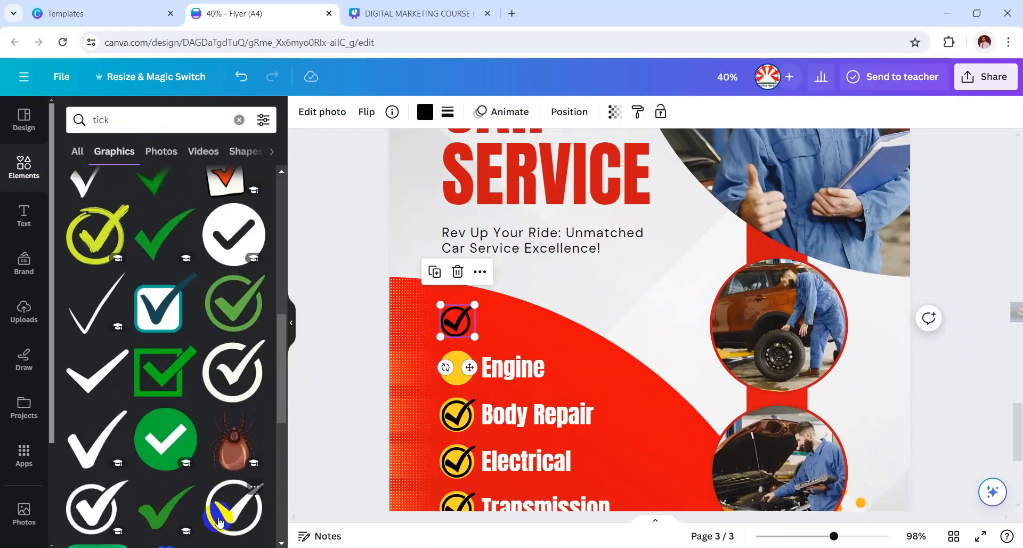
pyautogui.scroll(5, 99, 496)
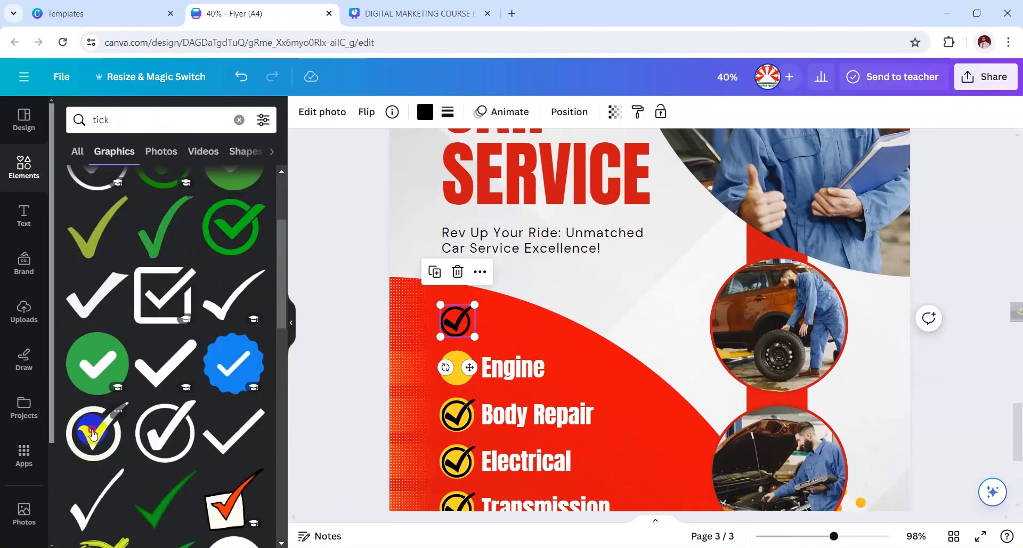
pyautogui.moveTo(93, 434); pyautogui.dragTo(160, 322)
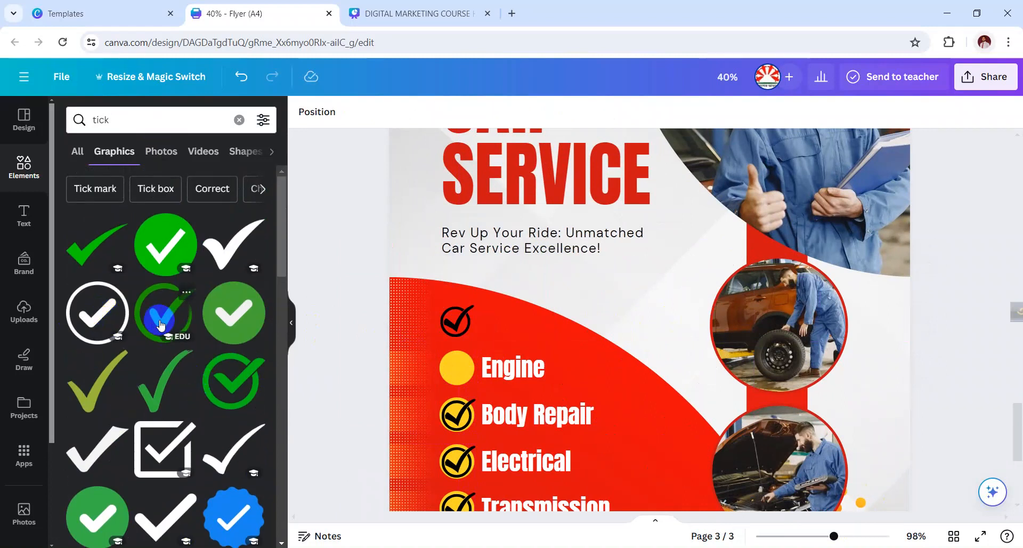
pyautogui.scroll(-1, 212, 393)
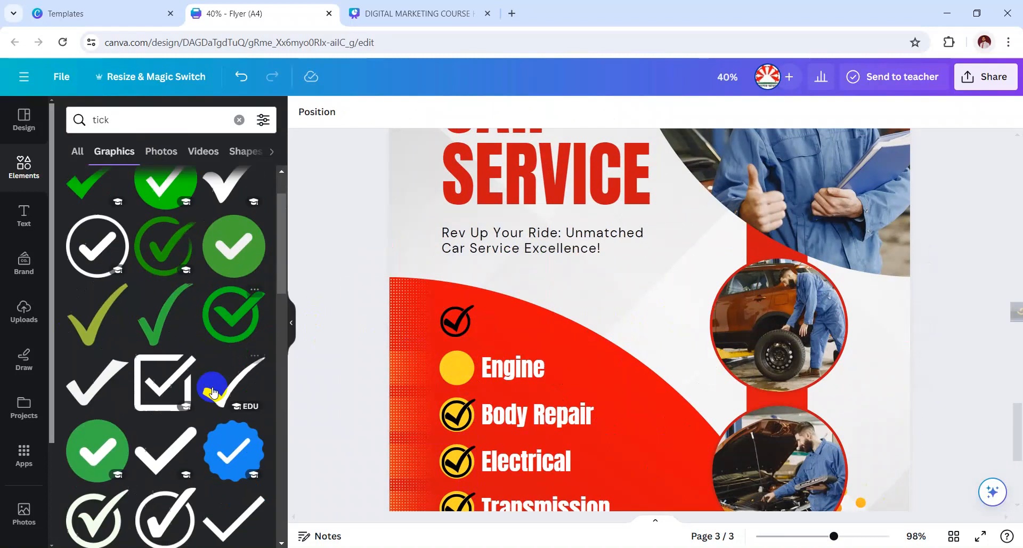
pyautogui.scroll(1, 212, 393)
pyautogui.scroll(-1, 213, 391)
pyautogui.scroll(-3, 212, 393)
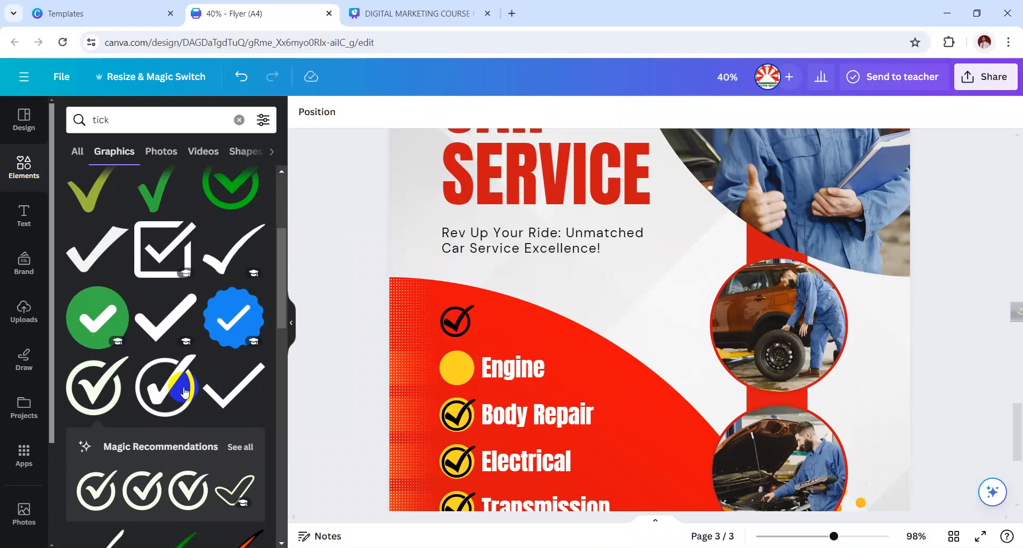
pyautogui.scroll(-1, 160, 394)
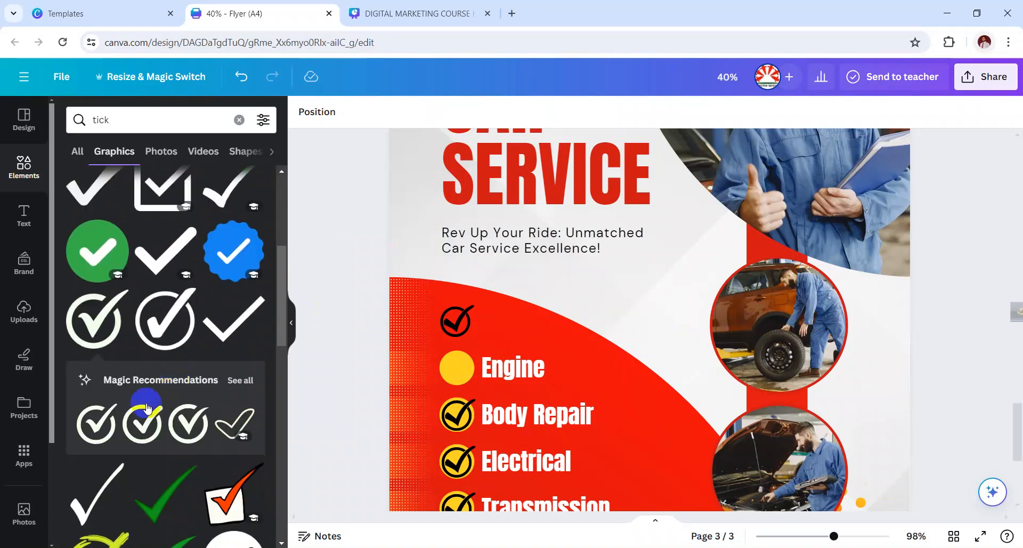
pyautogui.scroll(-4, 160, 421)
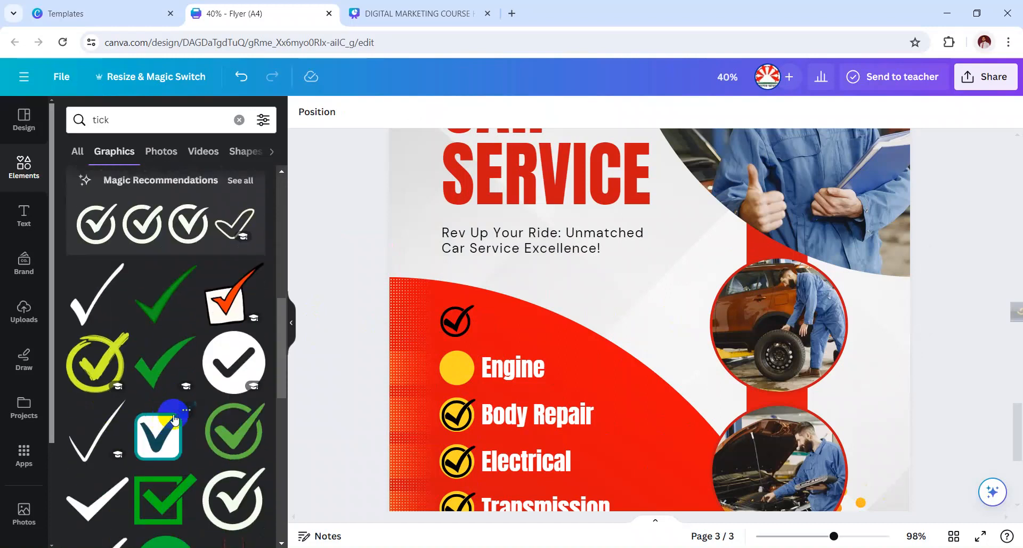
pyautogui.scroll(-3, 175, 420)
# Step: Try two black circled tick graphics over the service list for comparison, deleting each one
pyautogui.click(100, 438)
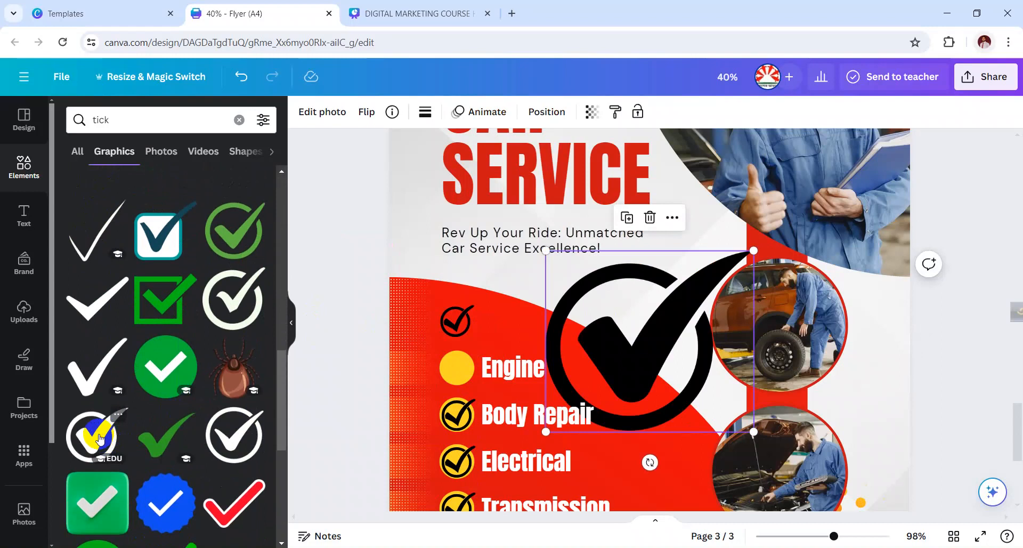
pyautogui.moveTo(574, 321); pyautogui.dragTo(460, 315)
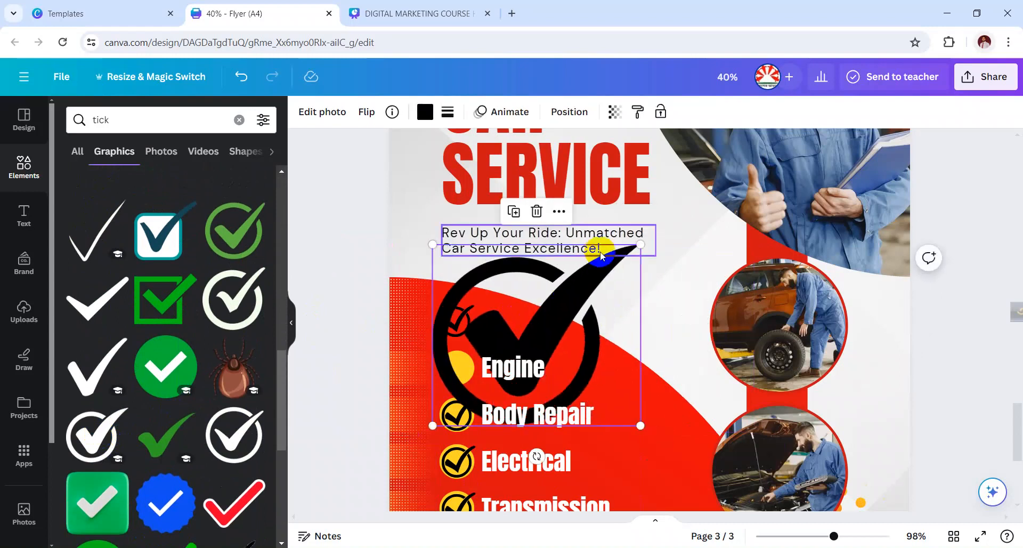
pyautogui.press('Delete')
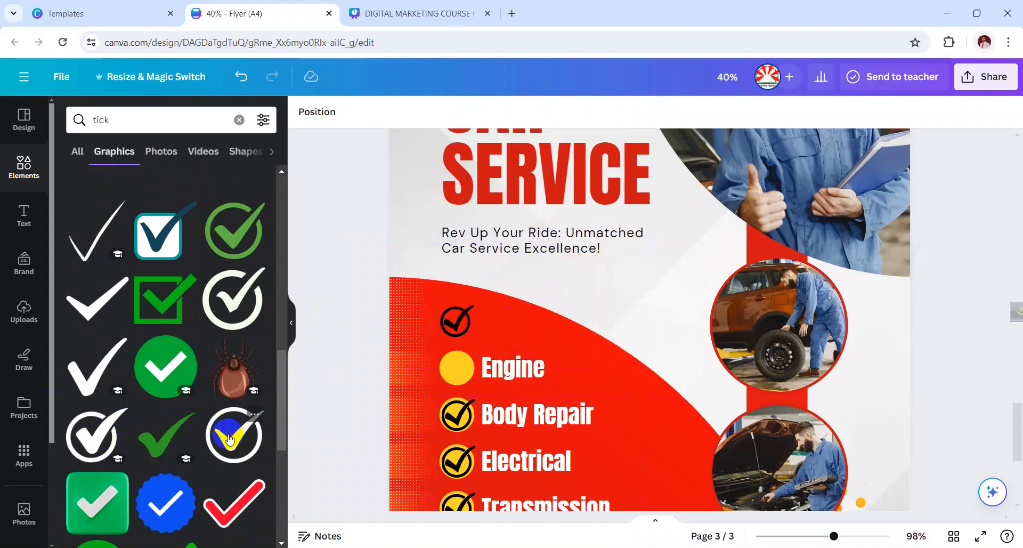
pyautogui.click(230, 439)
pyautogui.moveTo(680, 322); pyautogui.dragTo(588, 335)
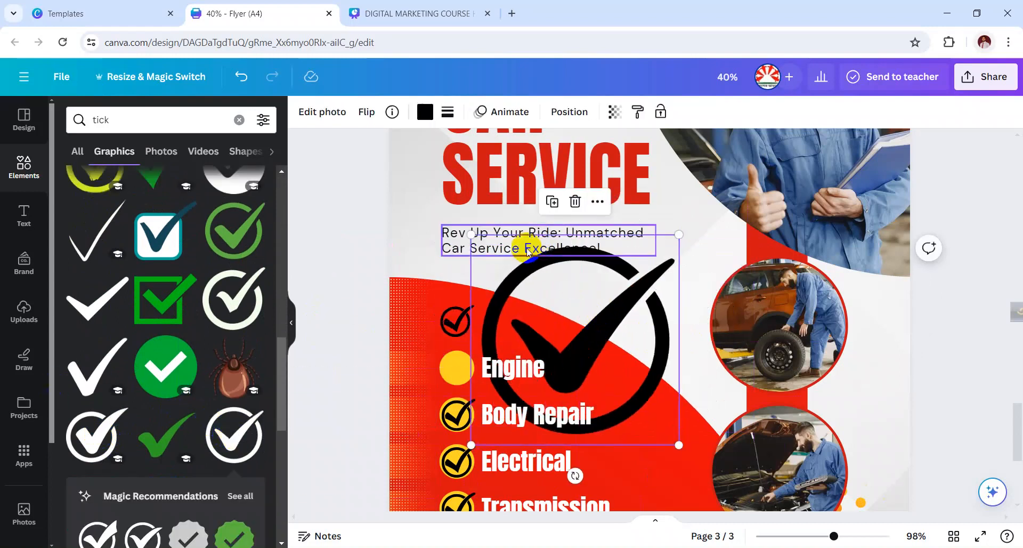
pyautogui.press('Delete')
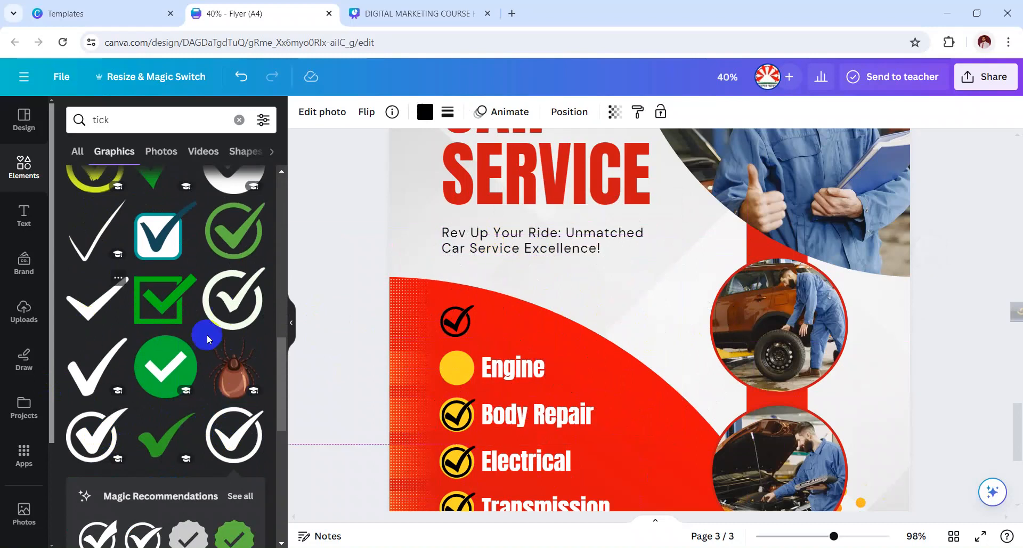
# Step: Try the green circled tick graphic on the flyer and remove it again
pyautogui.click(222, 322)
pyautogui.click(229, 257)
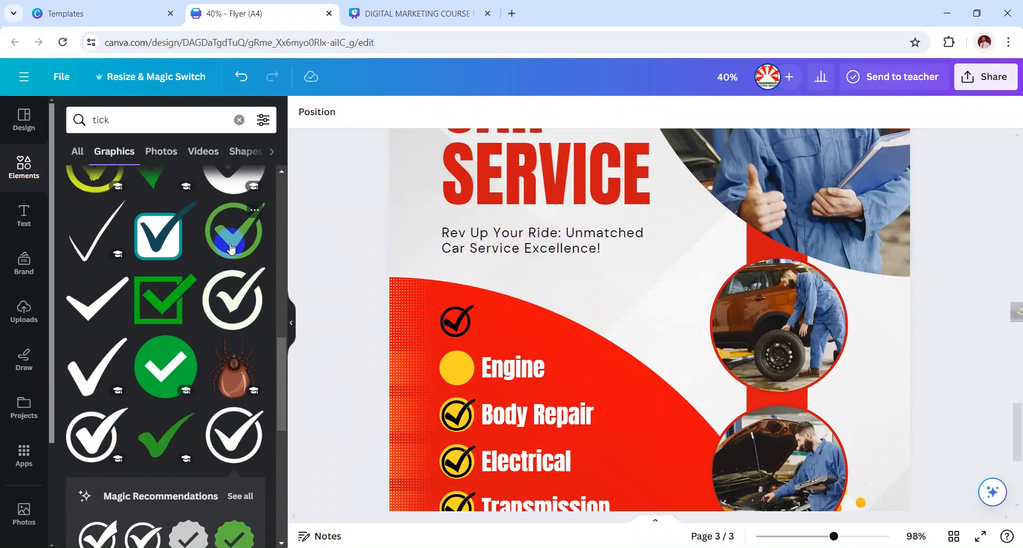
pyautogui.moveTo(583, 320); pyautogui.dragTo(1, 312)
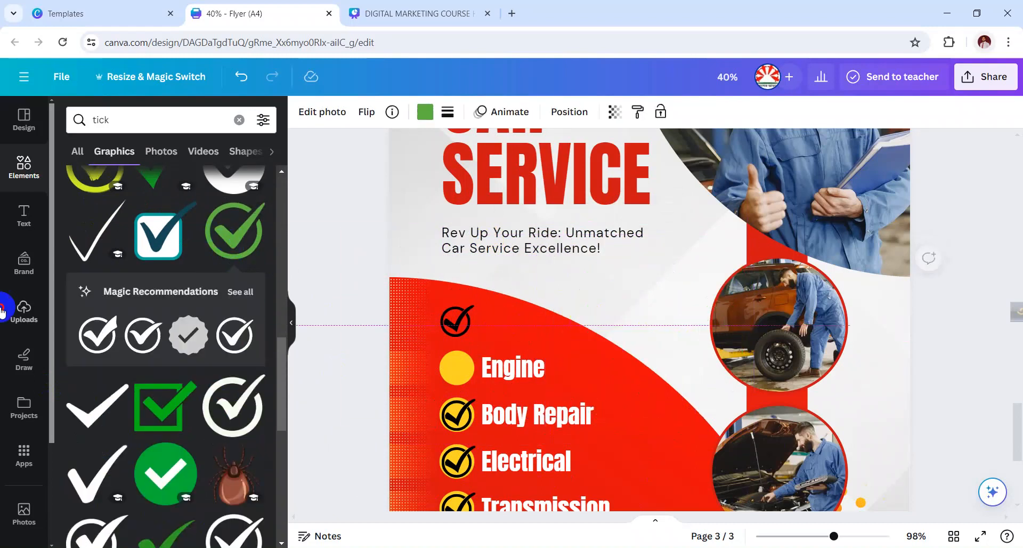
# Step: Add a circled tick from the Magic Recommendations and shrink it onto the yellow circle beside Engine
pyautogui.scroll(-1, 201, 368)
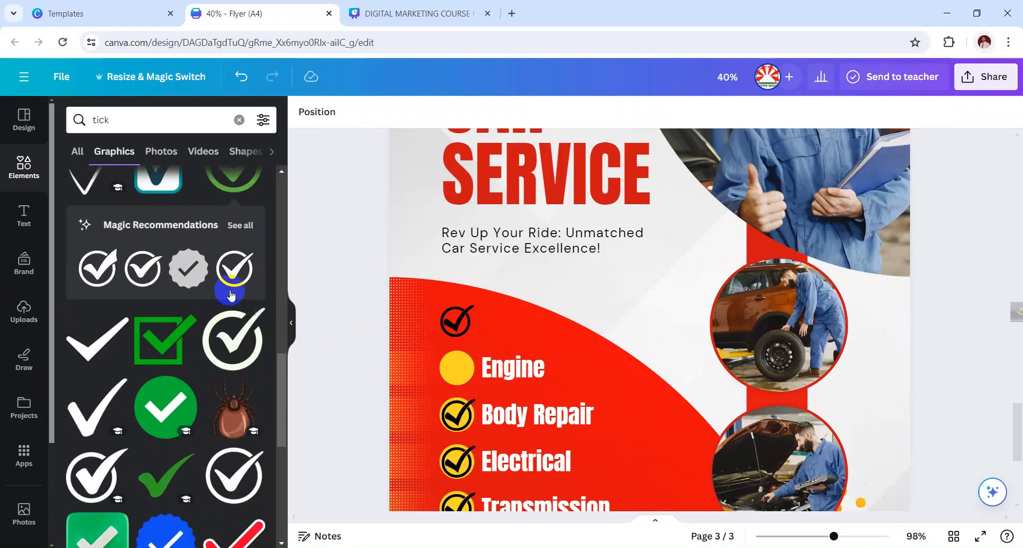
pyautogui.click(231, 278)
pyautogui.moveTo(612, 341); pyautogui.dragTo(524, 341)
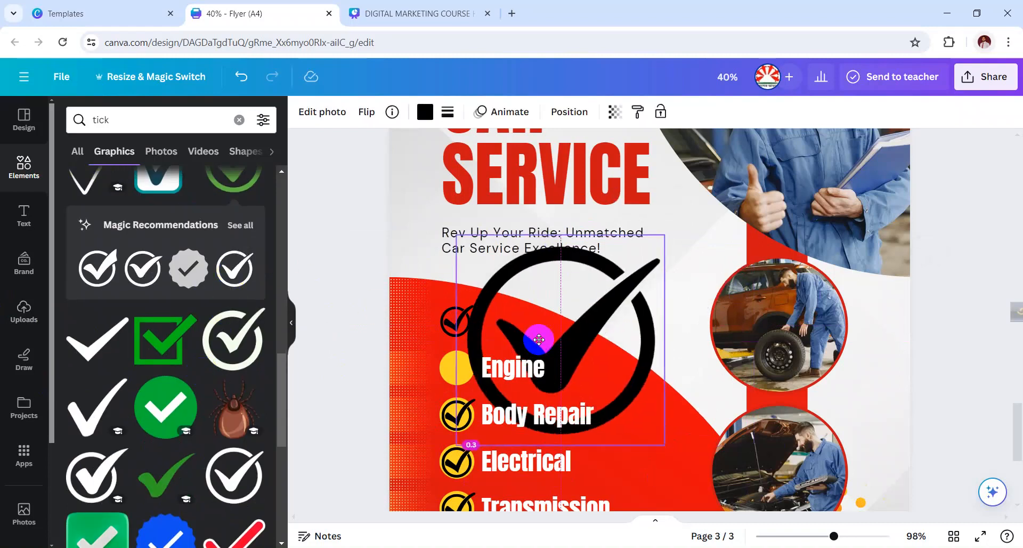
pyautogui.moveTo(457, 234); pyautogui.dragTo(453, 372)
# Step: Try the heavier circled tick graphic from the results on the flyer and remove it again
pyautogui.scroll(-4, 170, 419)
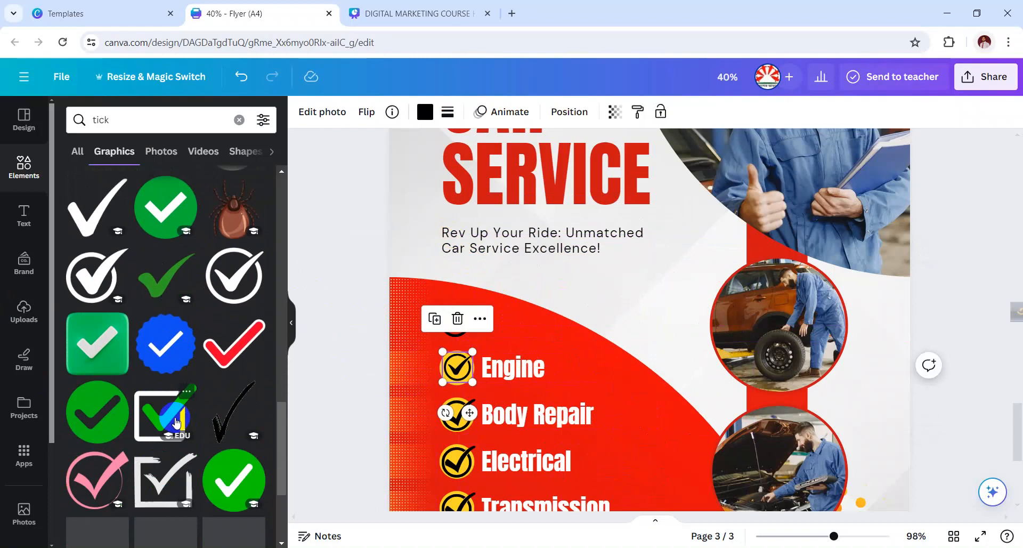
pyautogui.click(102, 278)
pyautogui.moveTo(688, 329); pyautogui.dragTo(392, 338)
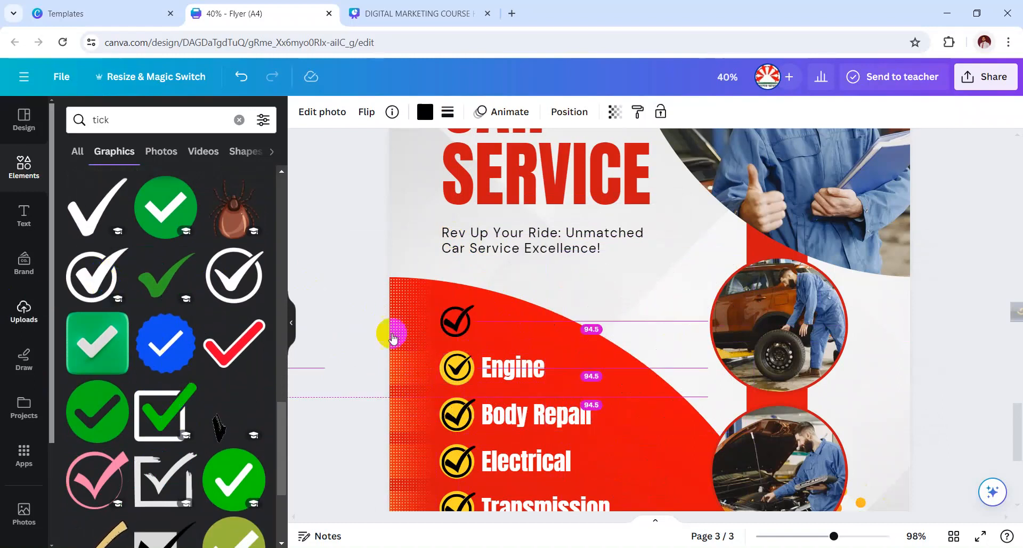
# Step: Move the tick off the yellow circle beside Engine and select the circle underneath
pyautogui.moveTo(456, 366); pyautogui.dragTo(512, 291)
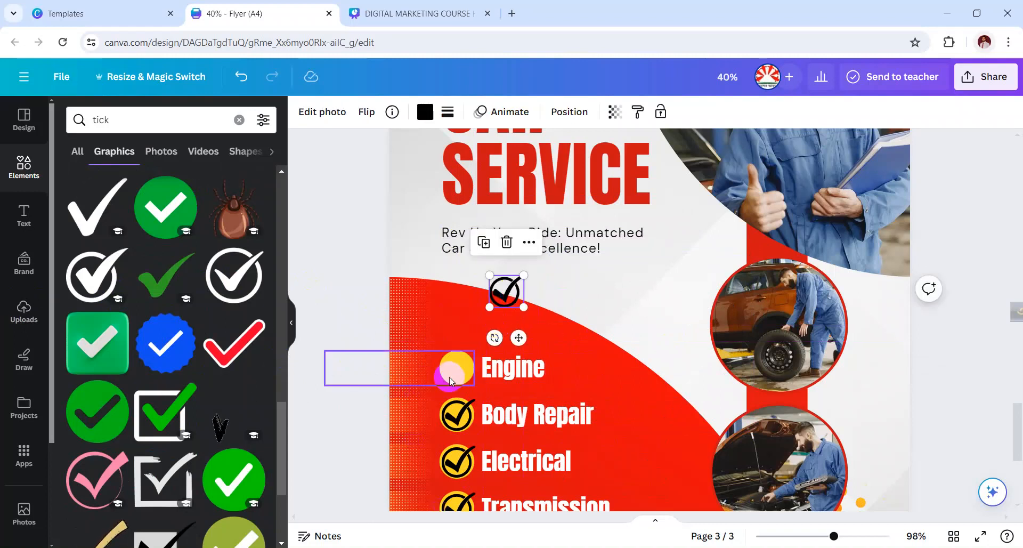
pyautogui.click(451, 380)
# Step: Search the elements for "round shape" and browse all the graphics results
pyautogui.moveTo(114, 119); pyautogui.dragTo(59, 136)
pyautogui.press('BackSpace')
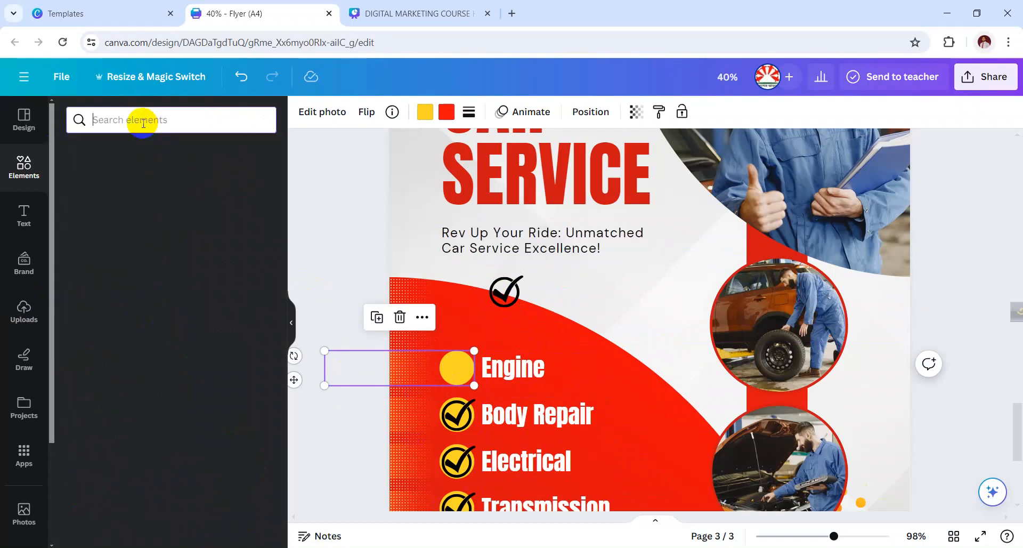
pyautogui.write('roun')
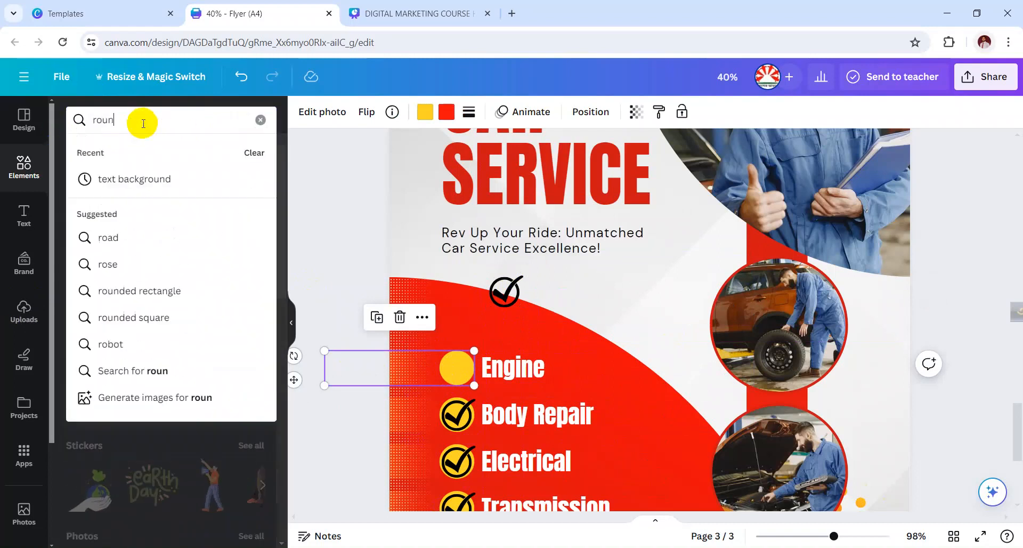
pyautogui.write('d sap')
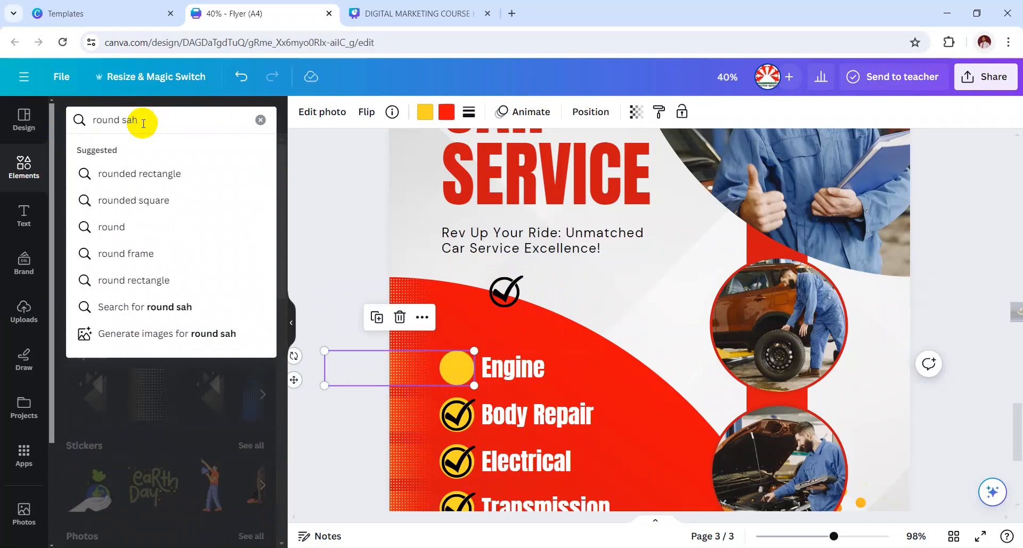
pyautogui.write('hape')
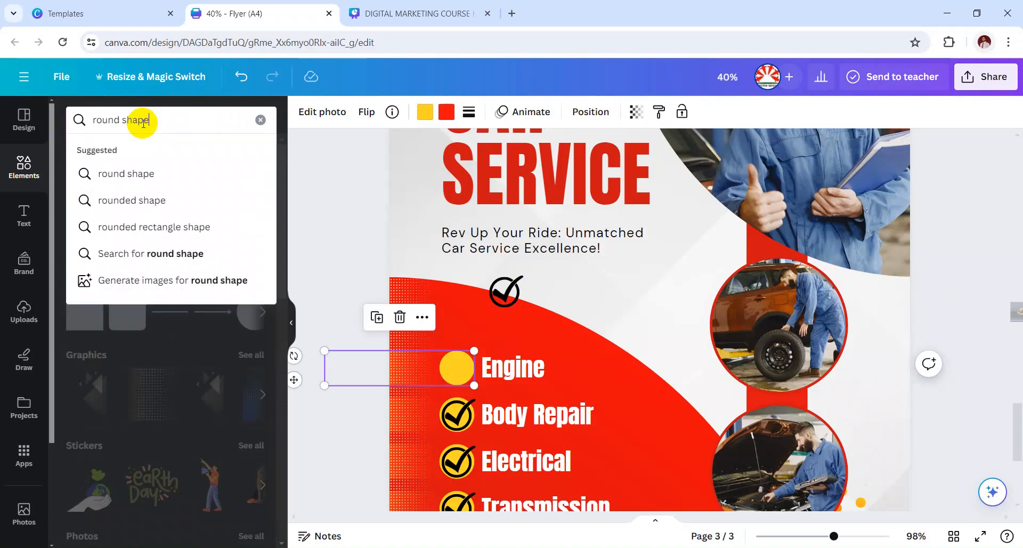
pyautogui.press('Return')
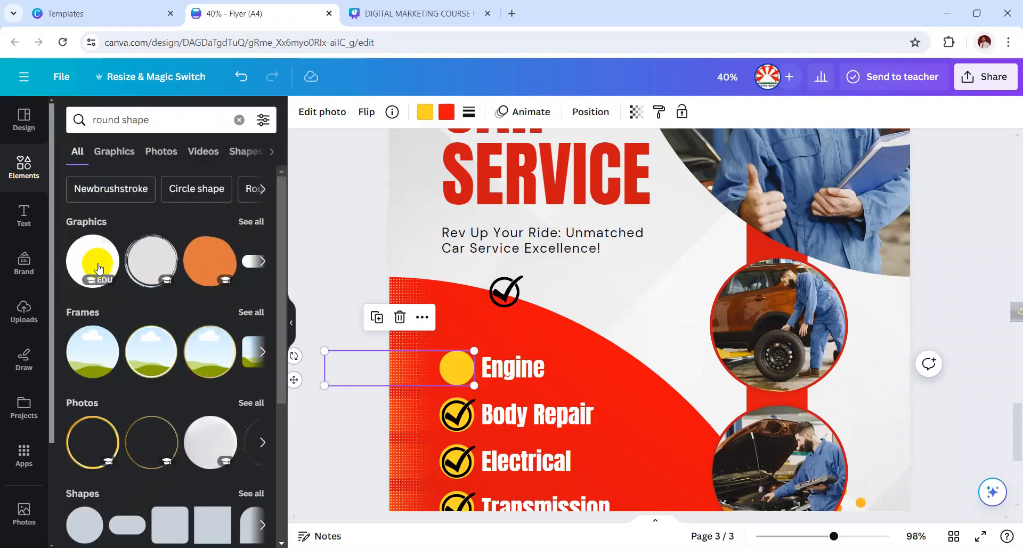
pyautogui.click(251, 229)
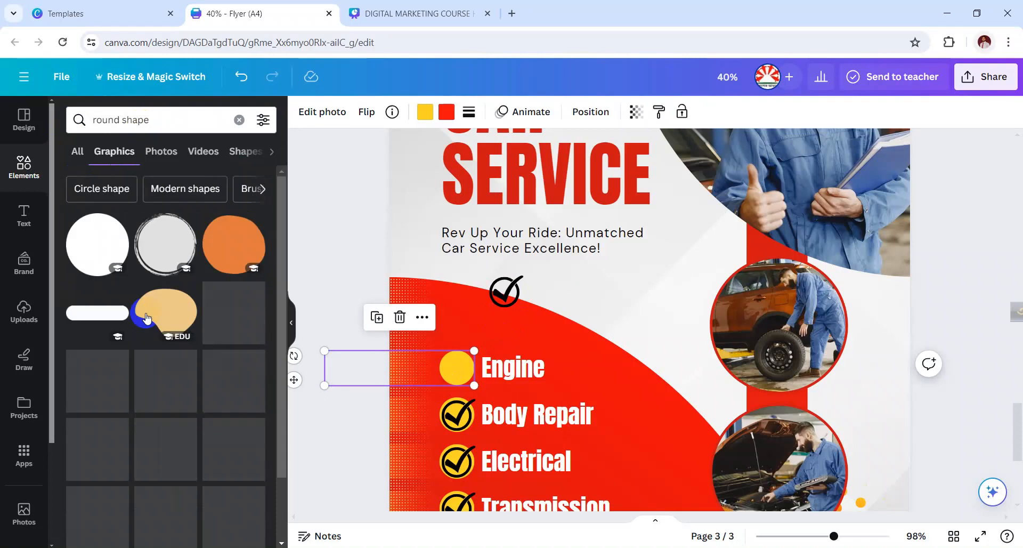
pyautogui.scroll(-3, 170, 399)
pyautogui.scroll(-5, 168, 395)
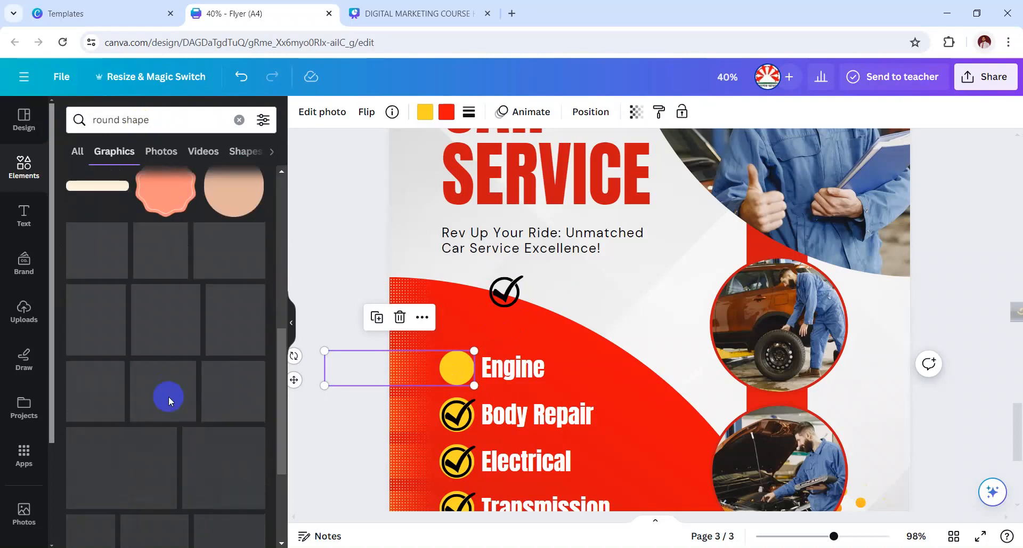
pyautogui.scroll(6, 168, 395)
pyautogui.scroll(2, 191, 454)
# Step: Clear the element search and look through the full collection of lines and basic shapes for a circle
pyautogui.click(83, 120)
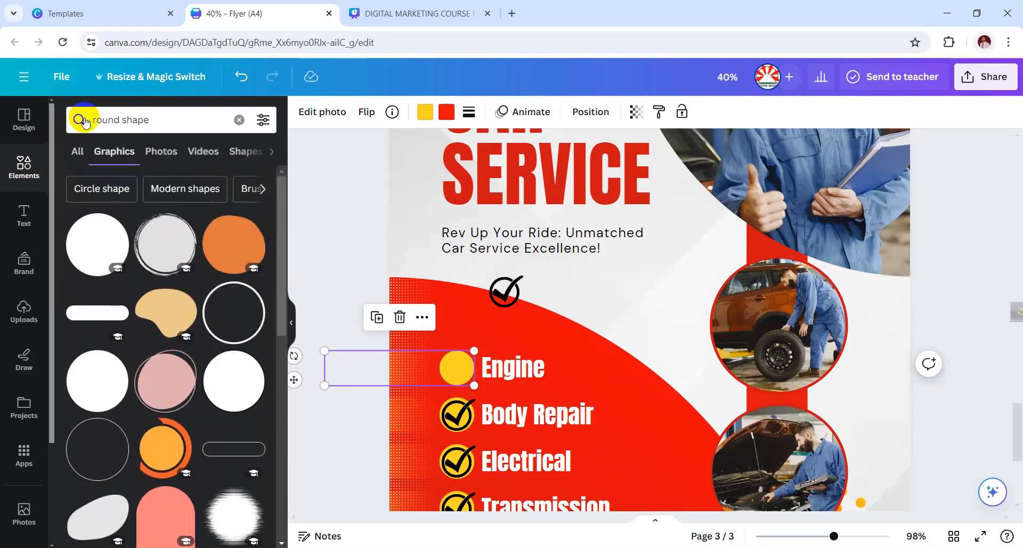
pyautogui.click(80, 152)
pyautogui.click(240, 125)
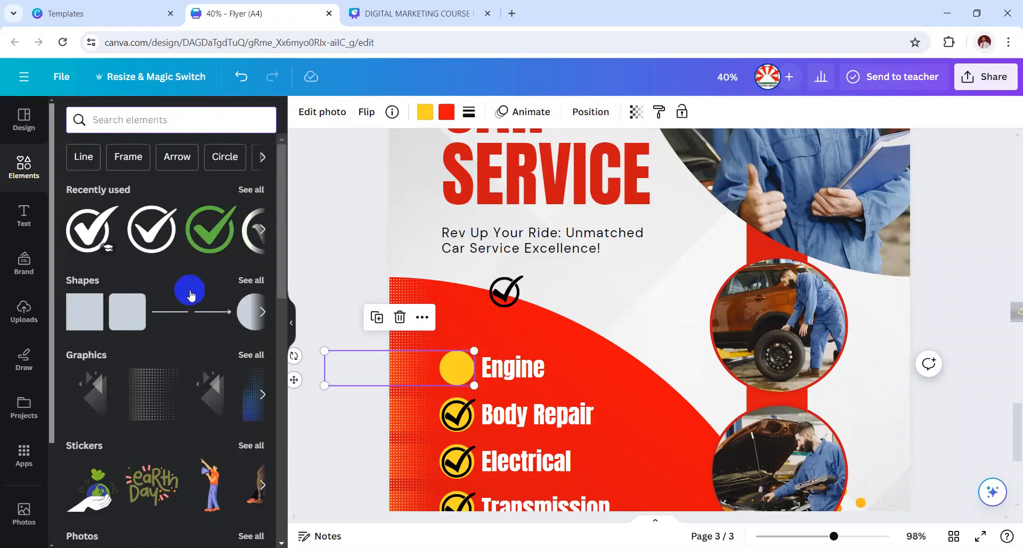
pyautogui.click(243, 279)
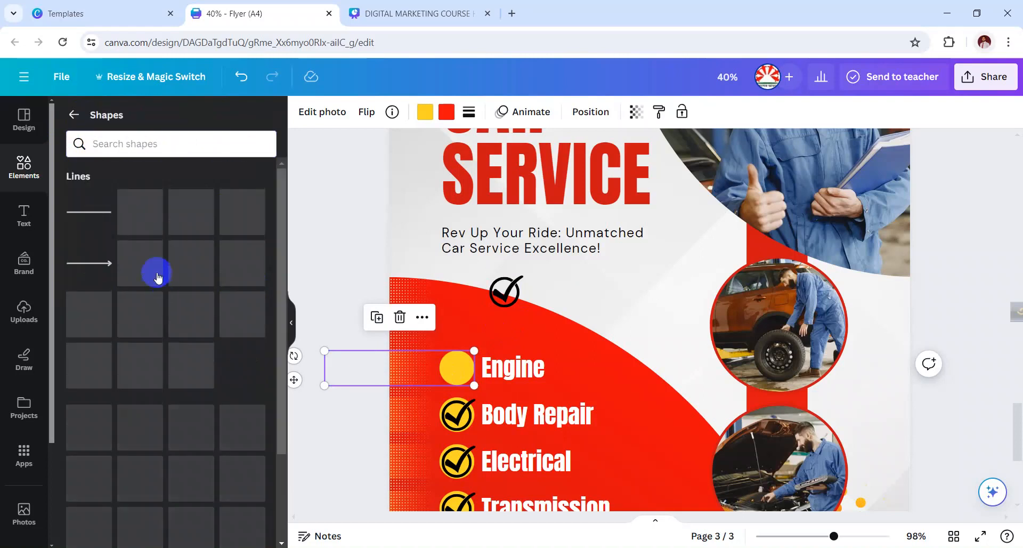
pyautogui.scroll(-6, 191, 438)
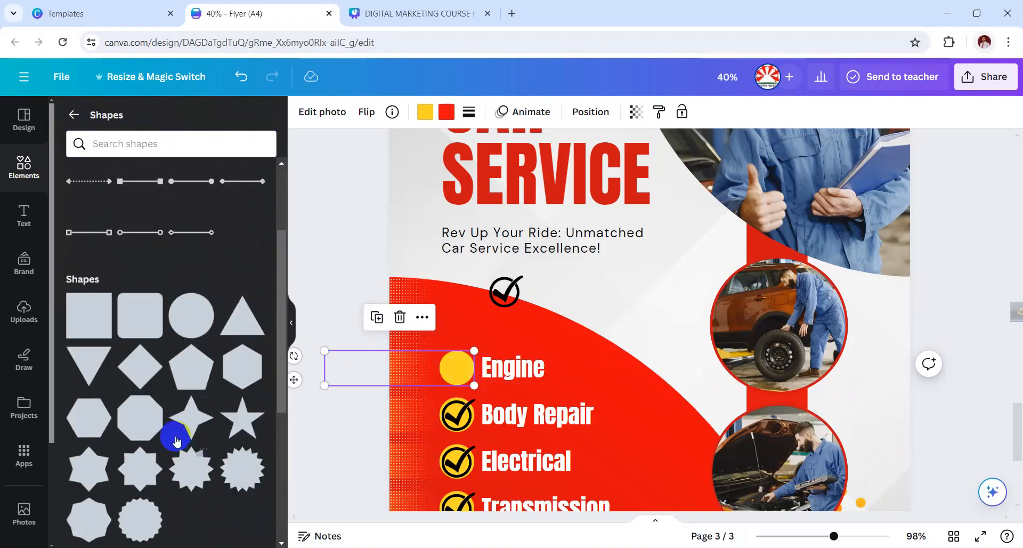
pyautogui.scroll(-3, 125, 373)
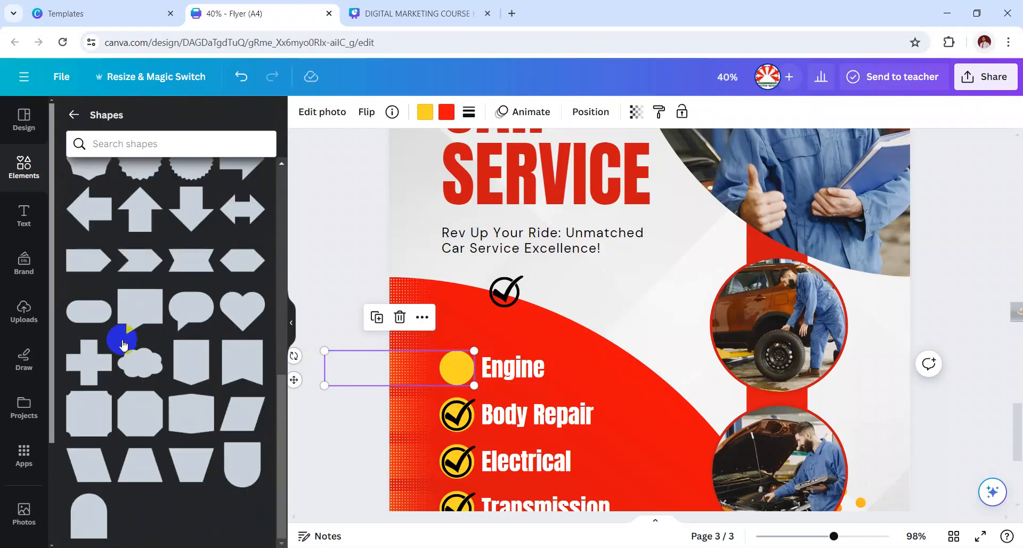
pyautogui.scroll(3, 137, 358)
pyautogui.scroll(4, 137, 358)
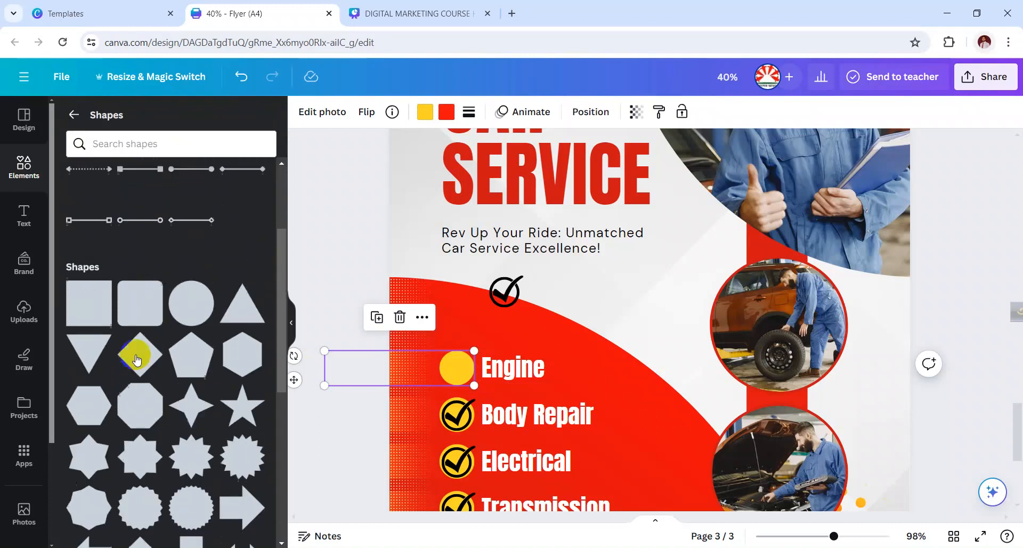
# Step: Place the black tick icon back on the yellow circle beside Engine and leave the shapes collection
pyautogui.moveTo(504, 293); pyautogui.dragTo(456, 367)
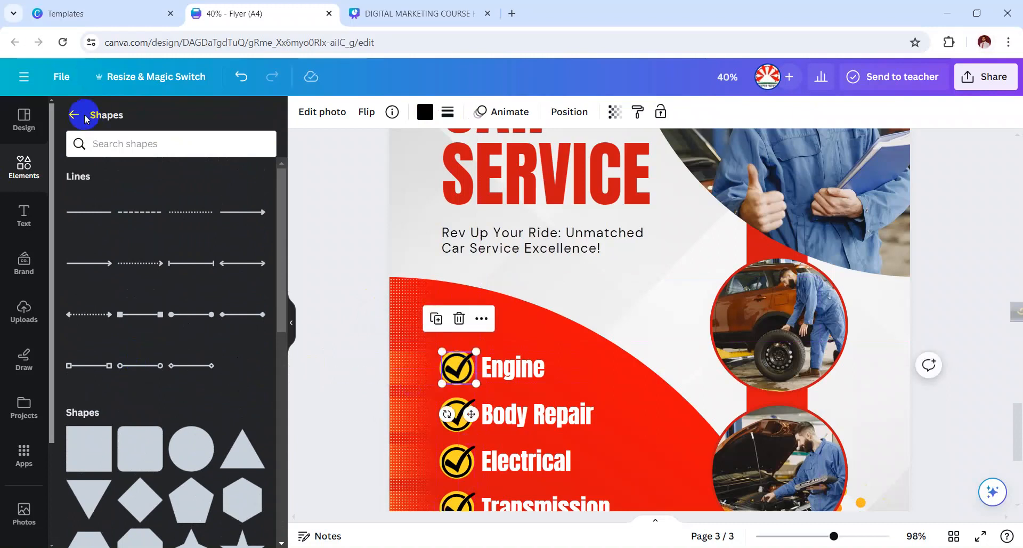
pyautogui.click(331, 288)
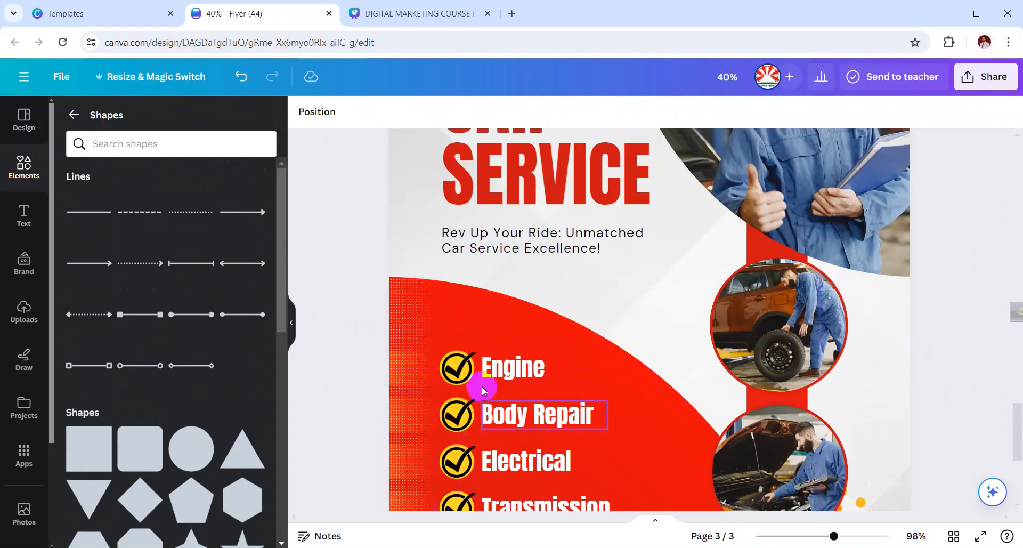
pyautogui.moveTo(834, 538); pyautogui.dragTo(792, 537)
pyautogui.click(74, 115)
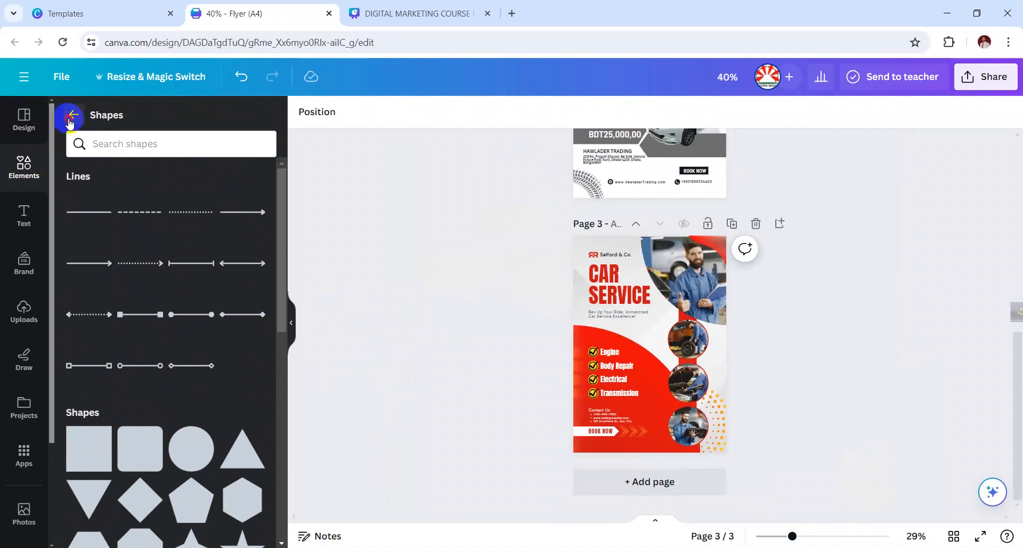
# Step: Try searching the elements for "meucard", then split the search term into "meu card"
pyautogui.click(98, 122)
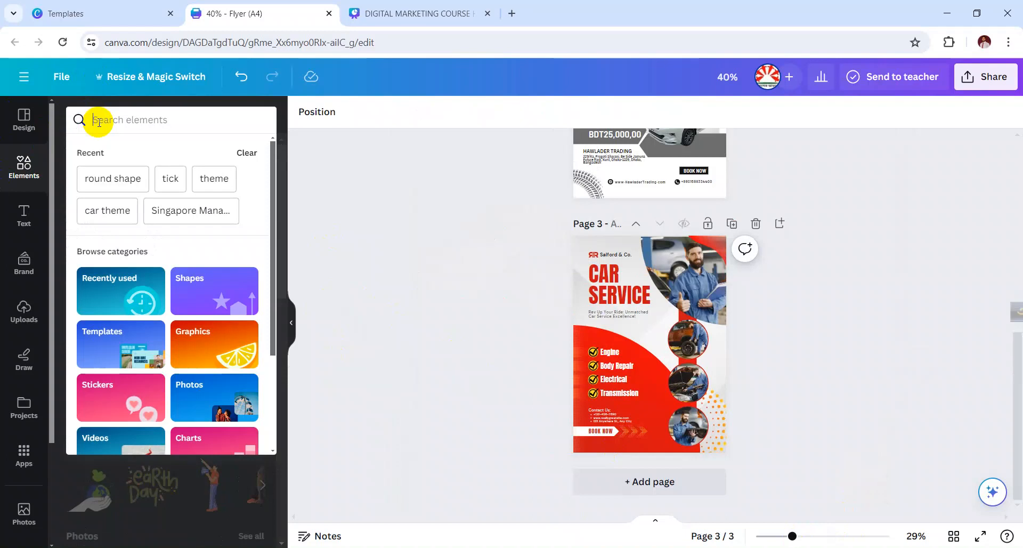
pyautogui.write('m')
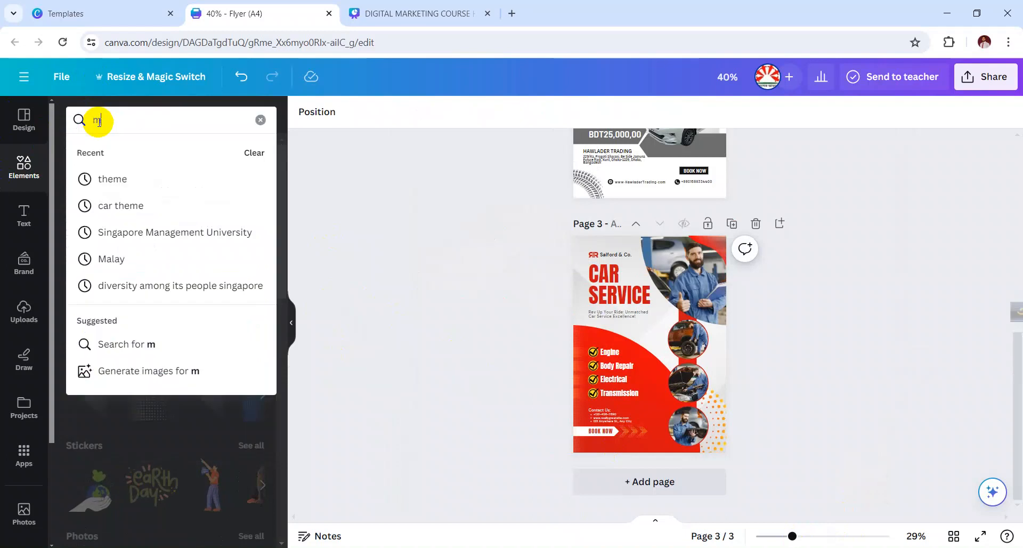
pyautogui.write('e')
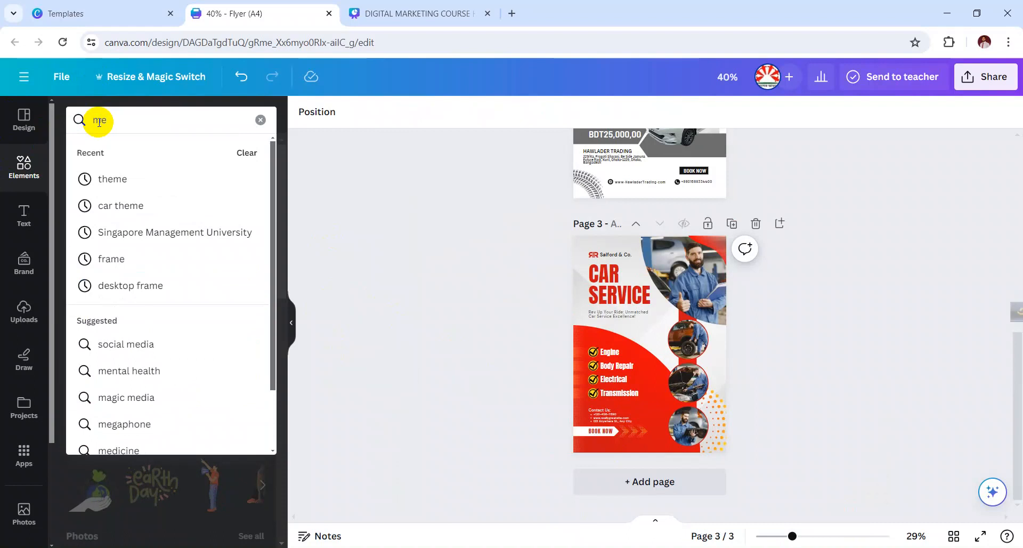
pyautogui.write('ucard')
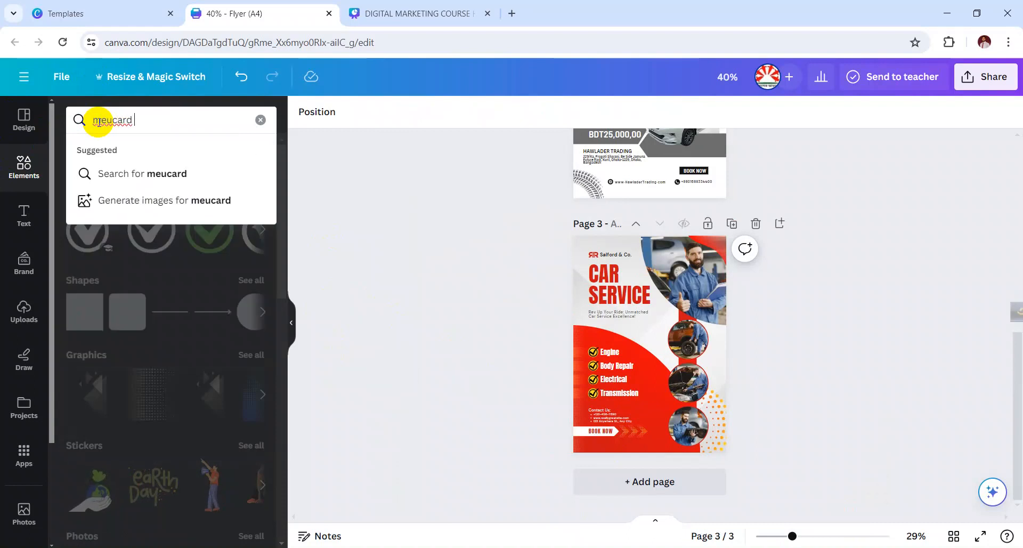
pyautogui.click(164, 172)
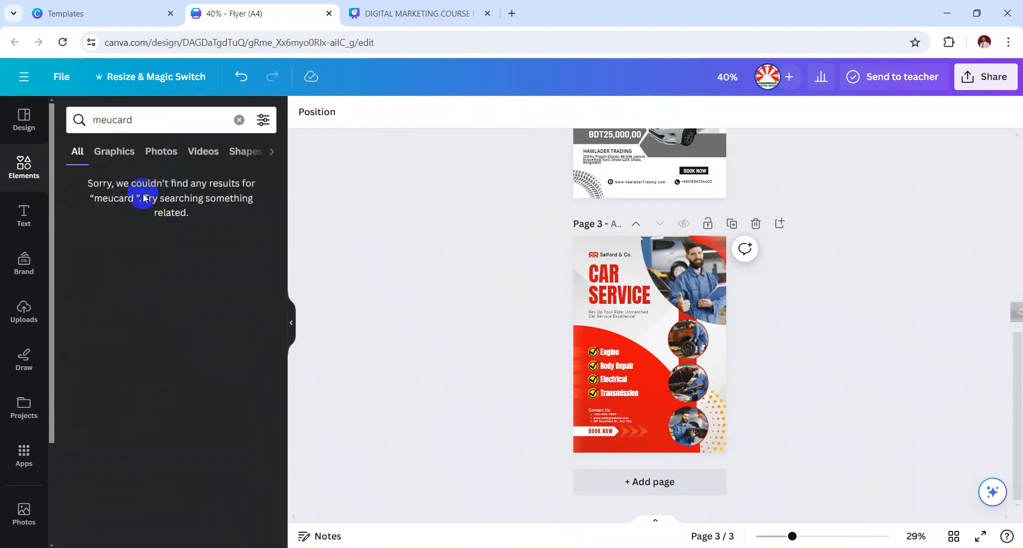
pyautogui.click(113, 119)
pyautogui.click(151, 118)
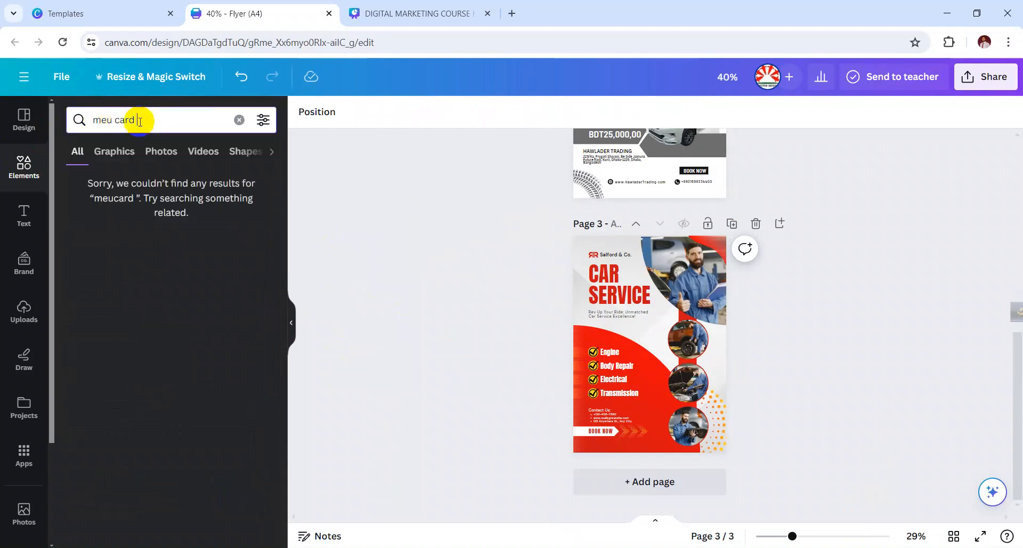
# Step: Replace the car sale search in the flyer design templates with "food menu"
pyautogui.click(23, 128)
pyautogui.click(133, 120)
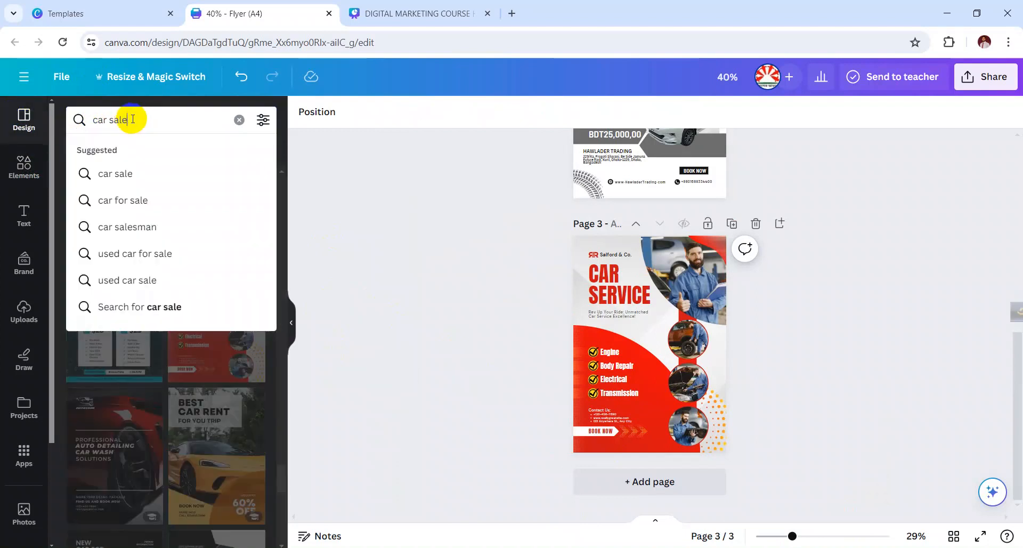
pyautogui.moveTo(132, 119); pyautogui.dragTo(45, 139)
pyautogui.write('menu')
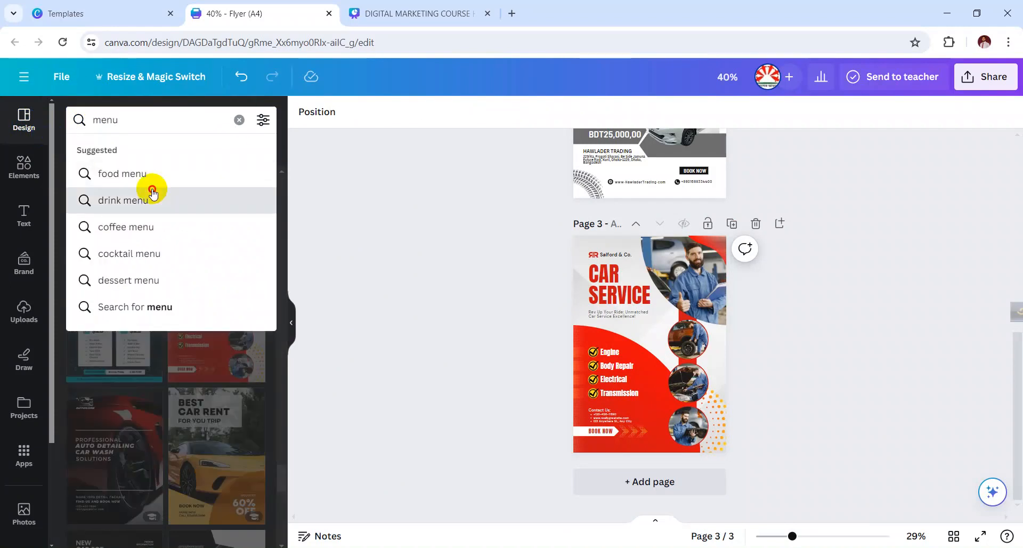
pyautogui.click(128, 174)
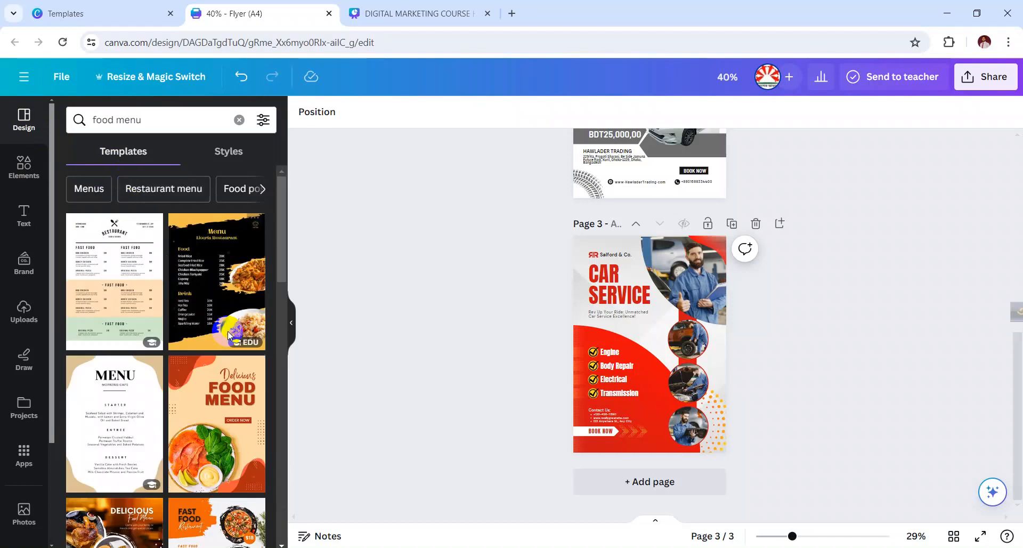
# Step: Add a fourth page and apply the black and orange Delicious Food Menu flyer template to it
pyautogui.click(630, 481)
pyautogui.scroll(-1, 190, 346)
pyautogui.scroll(-5, 190, 346)
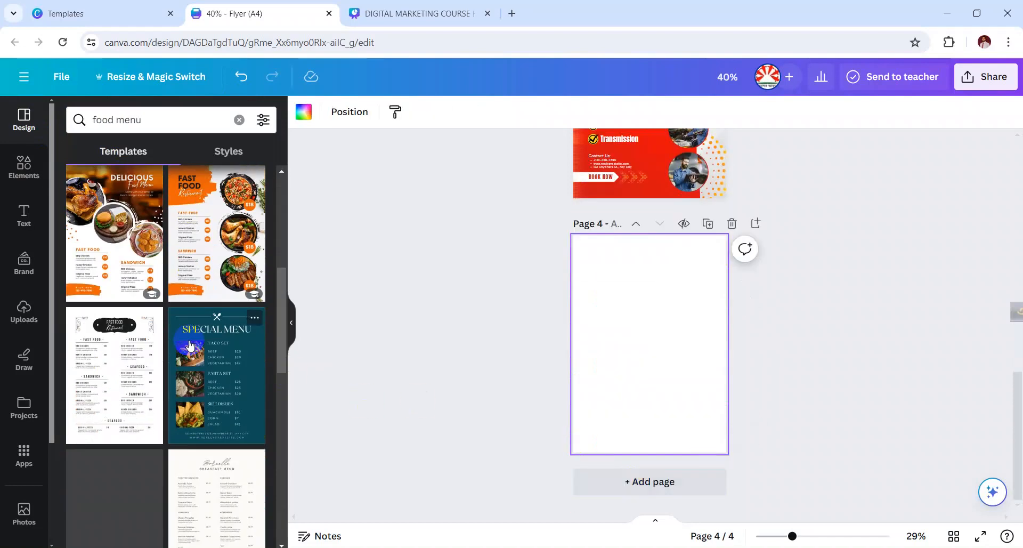
pyautogui.scroll(3, 140, 338)
pyautogui.click(125, 366)
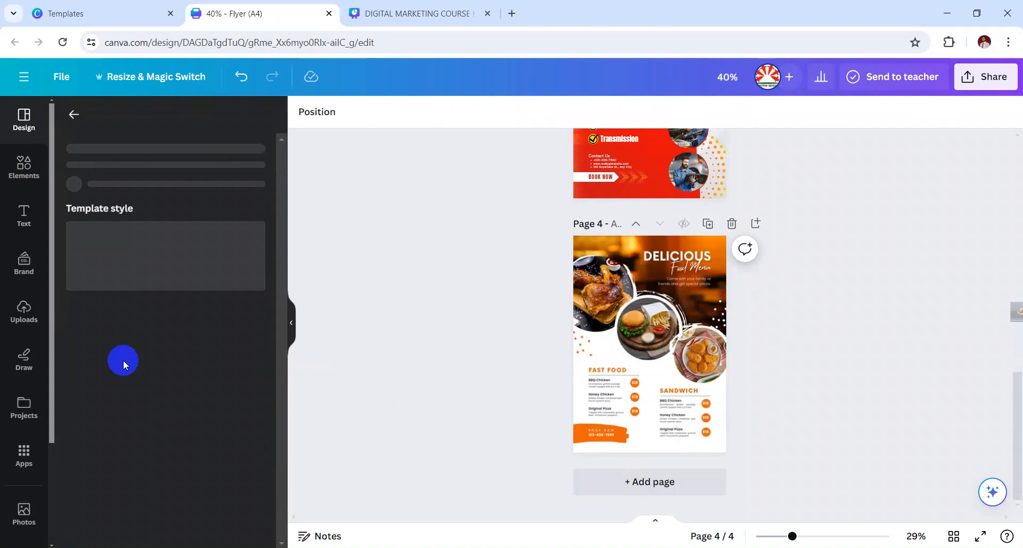
# Step: Add a blank fifth page and review the Delicious Food Menu flyer on page 4 at 70% zoom
pyautogui.click(664, 483)
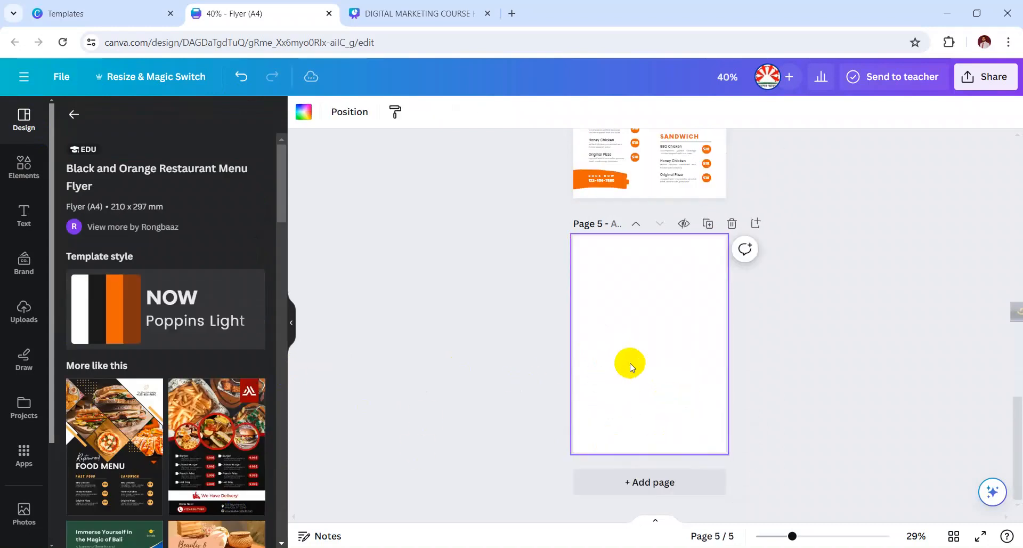
pyautogui.scroll(3, 625, 317)
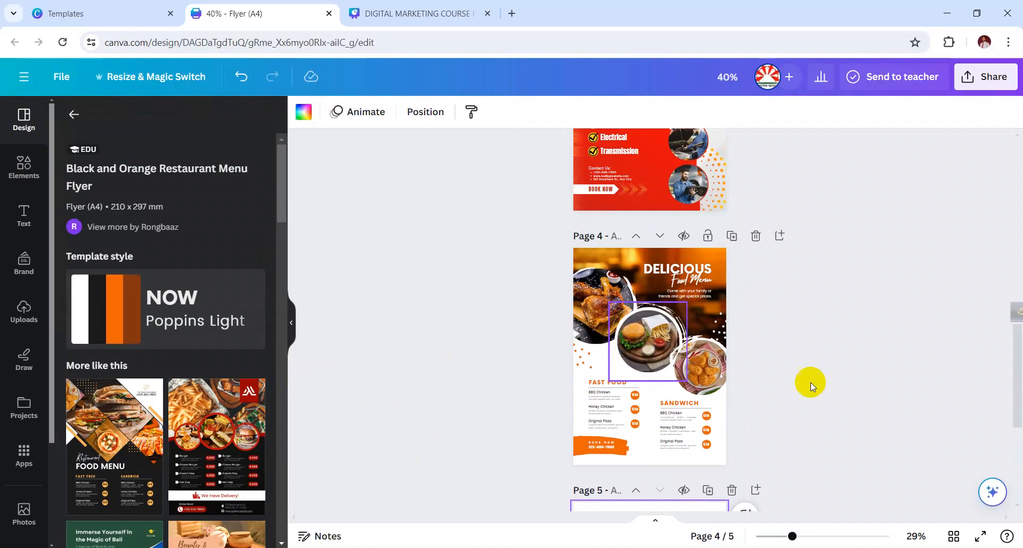
pyautogui.moveTo(795, 536); pyautogui.dragTo(822, 536)
pyautogui.scroll(-3, 719, 341)
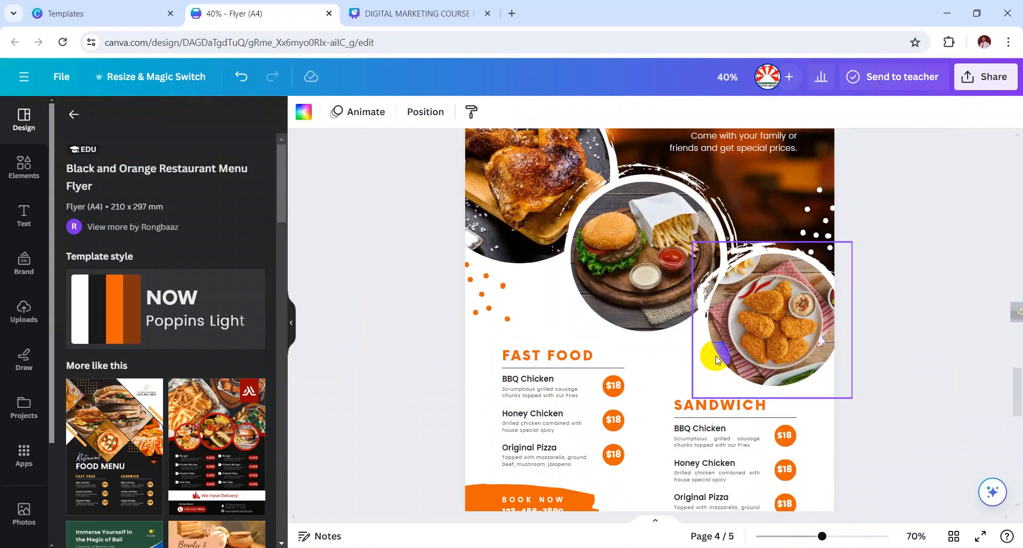
pyautogui.scroll(3, 717, 360)
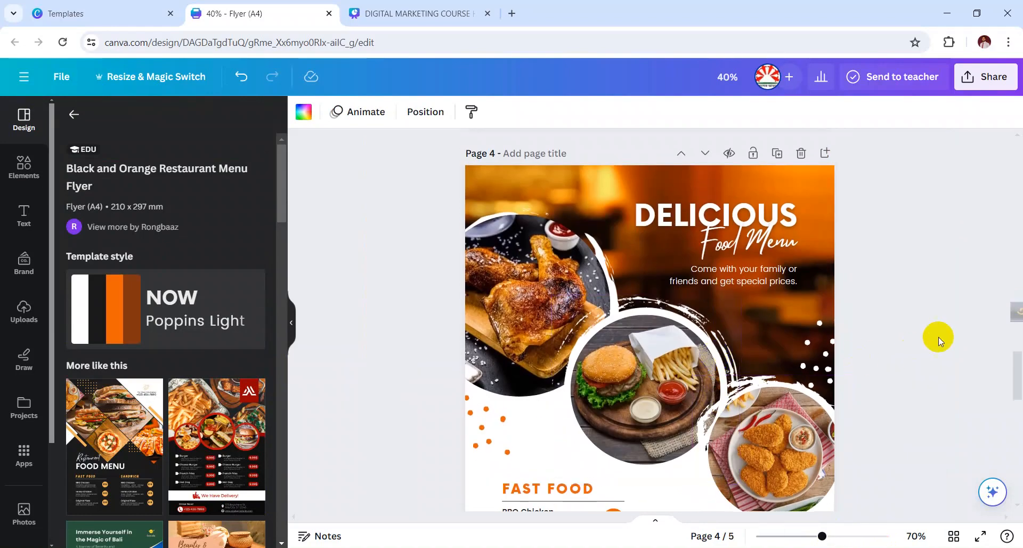
pyautogui.scroll(-7, 709, 347)
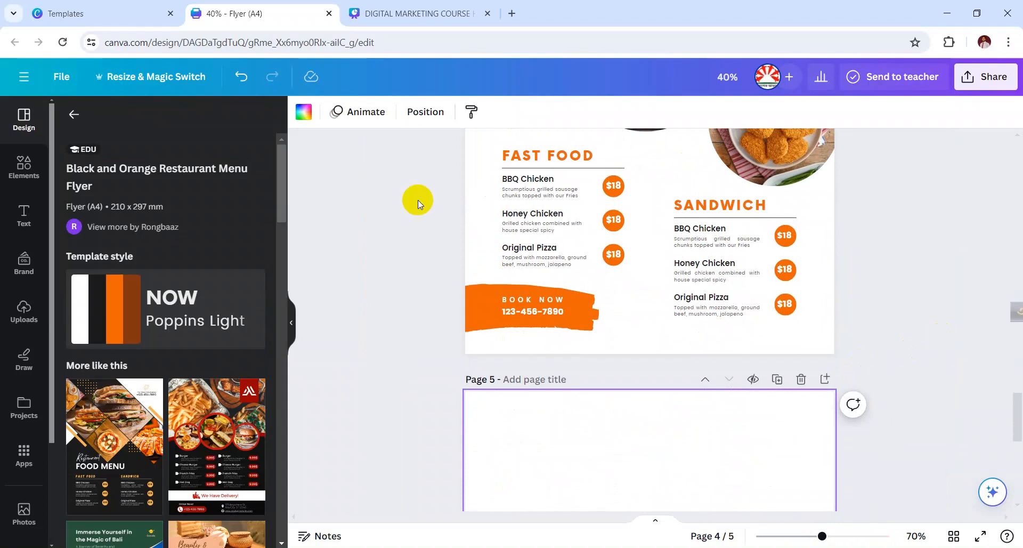
# Step: Browse the templates similar to the Black and Orange Restaurant Menu Flyer
pyautogui.scroll(-4, 113, 374)
pyautogui.scroll(-2, 114, 375)
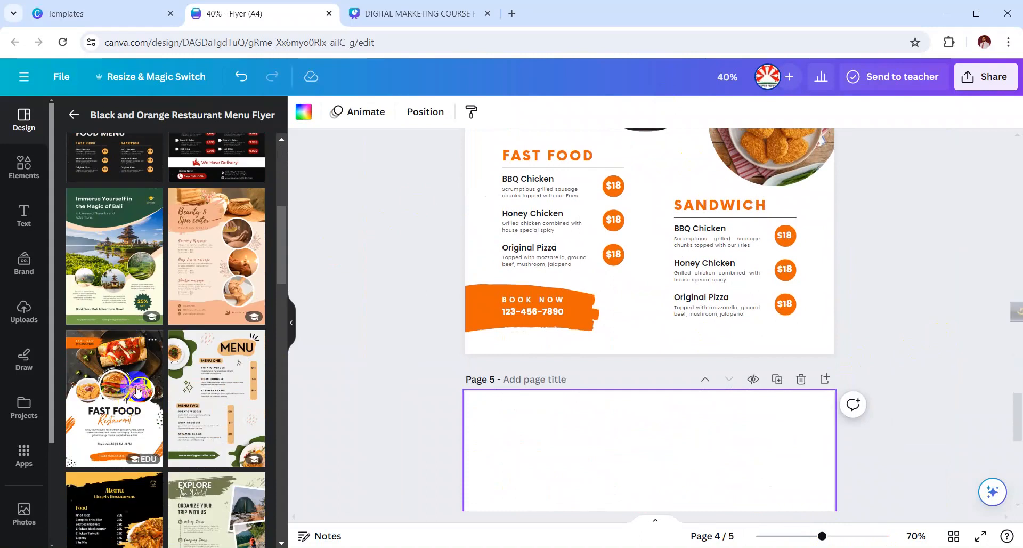
pyautogui.scroll(-5, 165, 394)
pyautogui.scroll(-5, 165, 405)
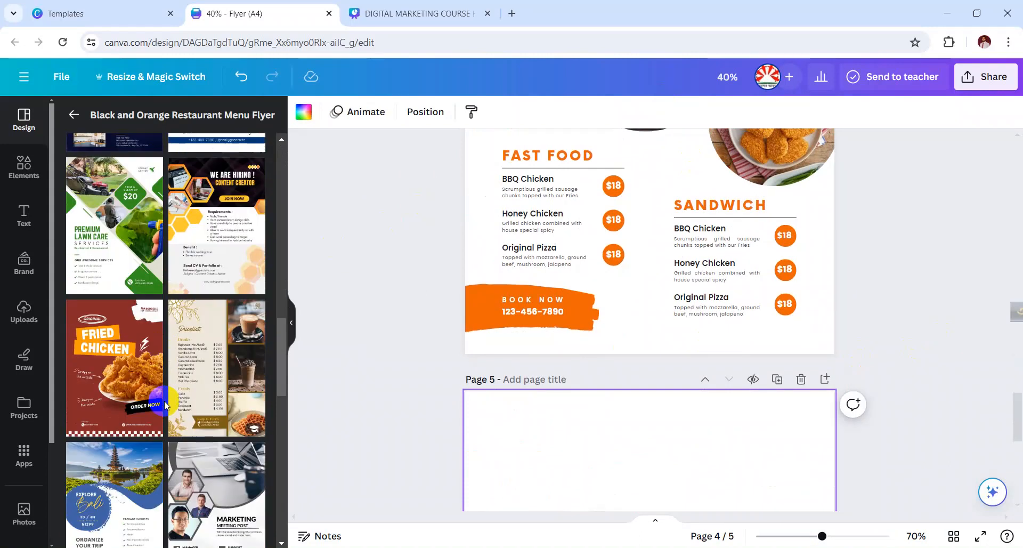
pyautogui.scroll(-1, 165, 405)
pyautogui.scroll(20, 165, 405)
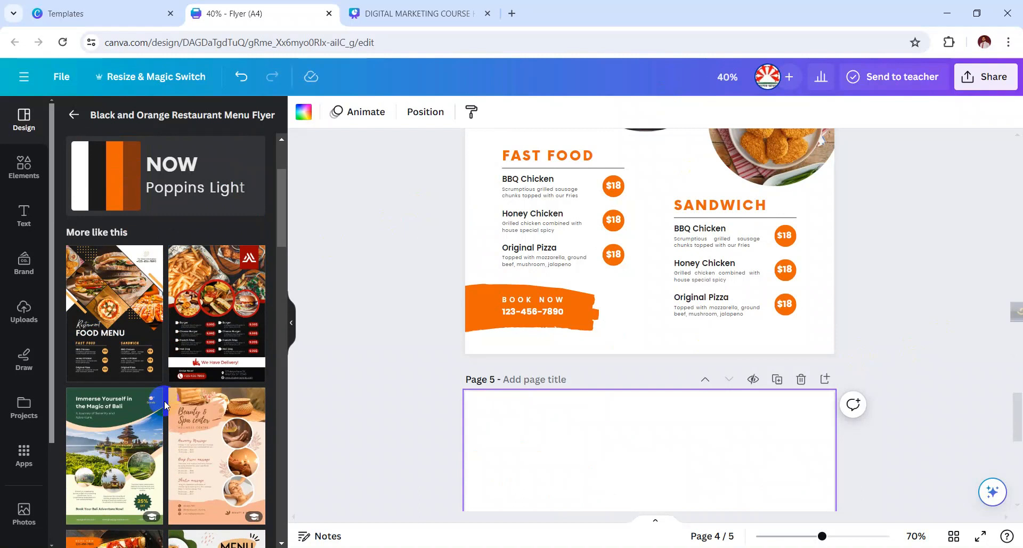
# Step: Review the flyers on pages 1 to 4 and return to the blank page 5
pyautogui.scroll(-3, 555, 421)
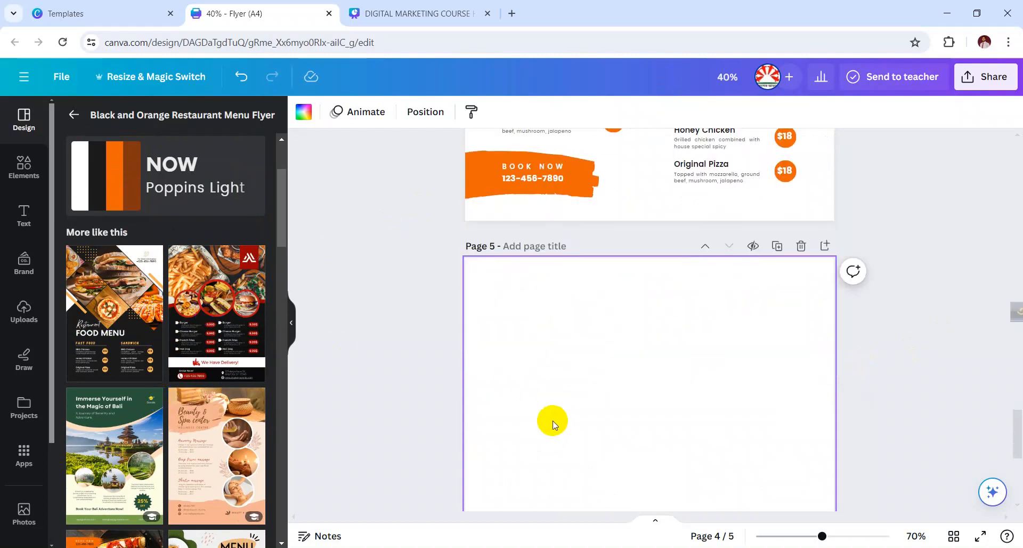
pyautogui.scroll(15, 552, 425)
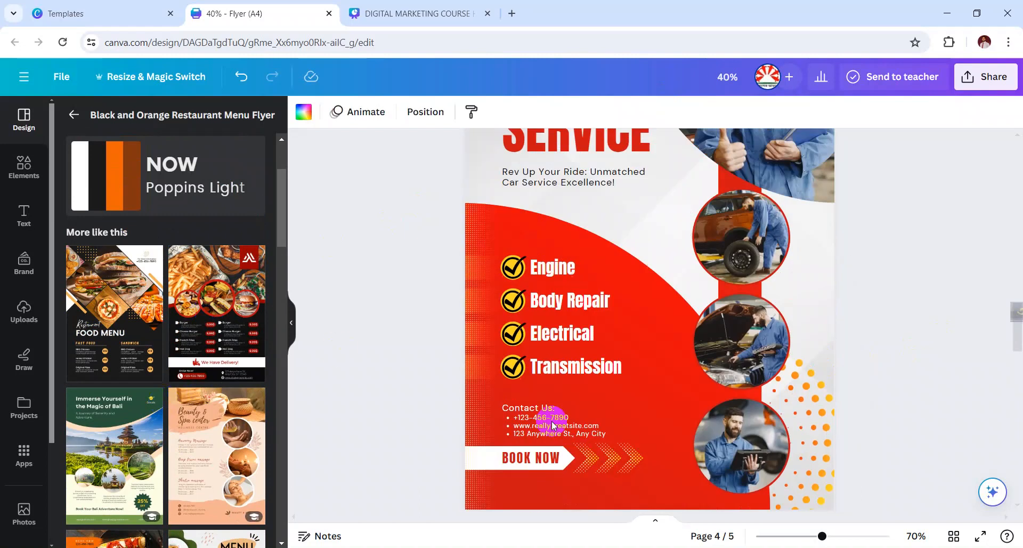
pyautogui.scroll(15, 552, 425)
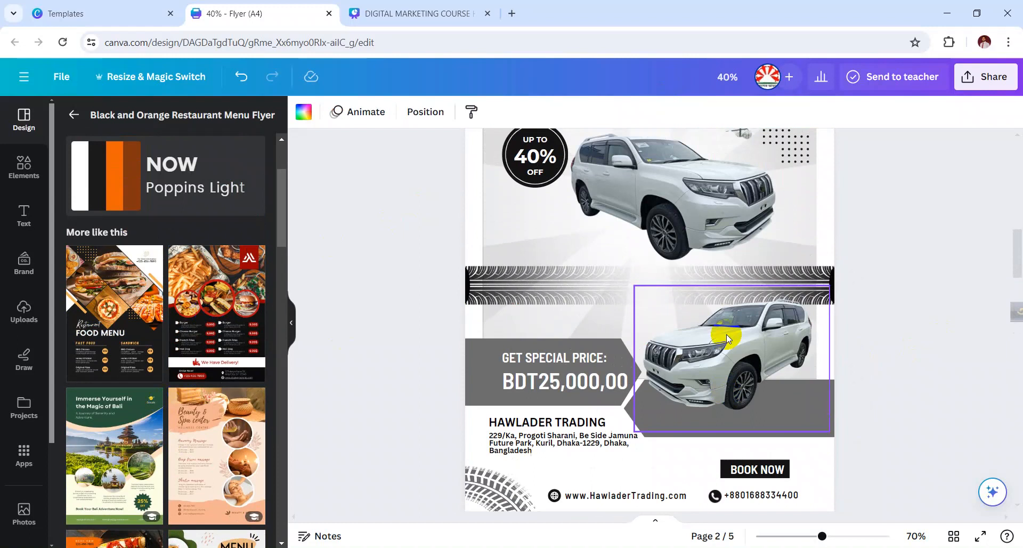
pyautogui.scroll(10, 714, 338)
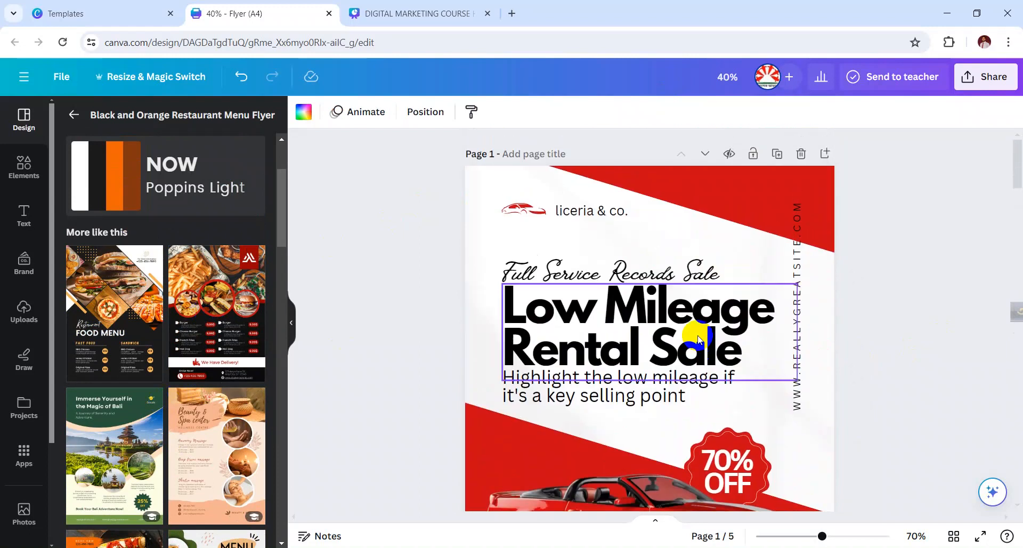
pyautogui.scroll(-15, 699, 339)
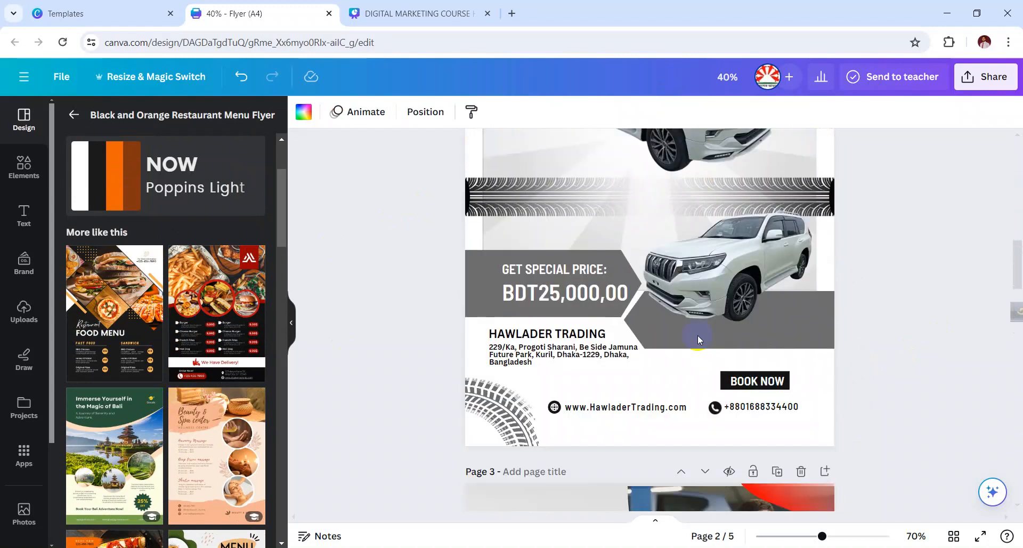
pyautogui.scroll(-10, 700, 339)
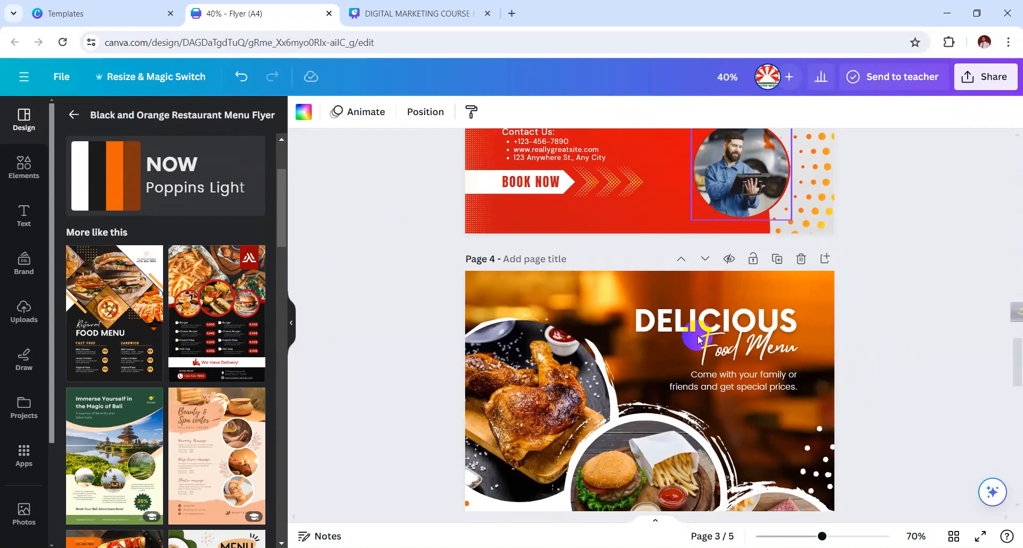
pyautogui.scroll(2, 697, 339)
pyautogui.scroll(-10, 697, 339)
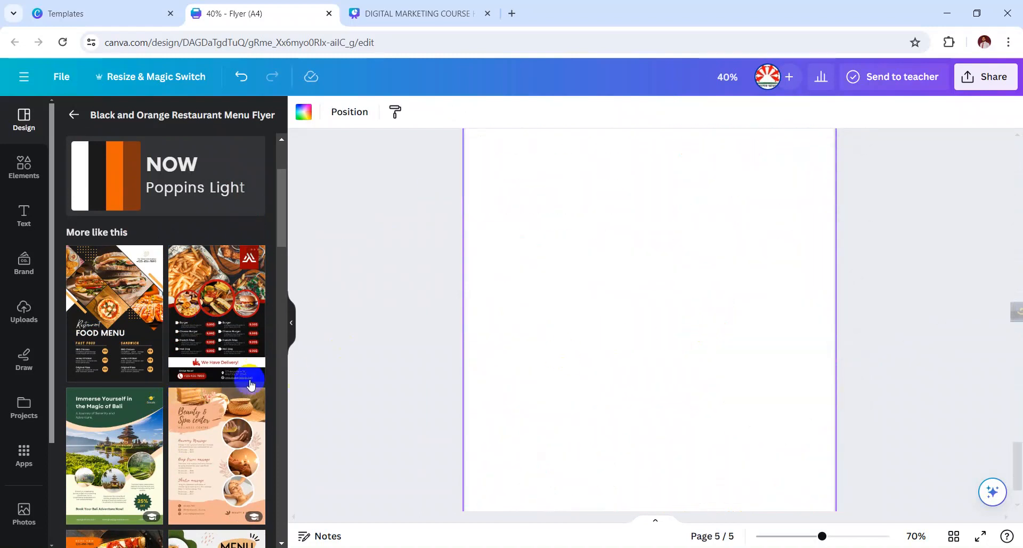
# Step: Look through the similar restaurant menu flyer templates to the end of the list for a page 5 design
pyautogui.scroll(-5, 206, 344)
pyautogui.scroll(-8, 198, 406)
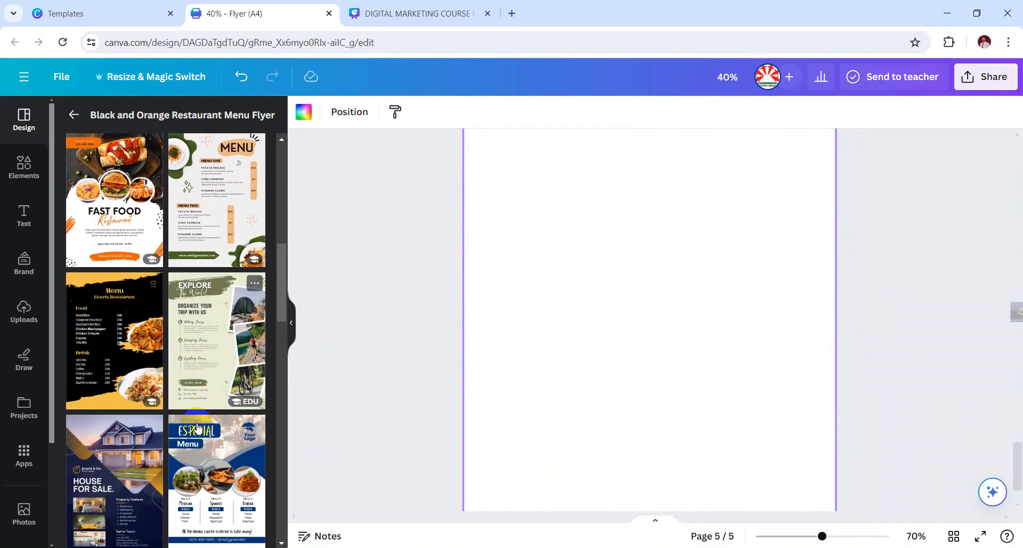
pyautogui.scroll(3, 196, 412)
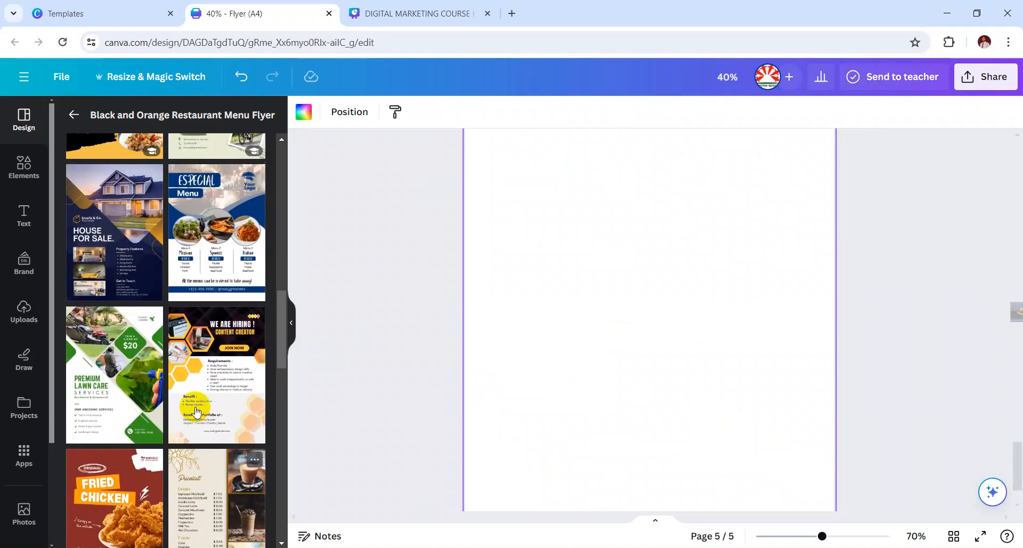
pyautogui.scroll(-2, 129, 278)
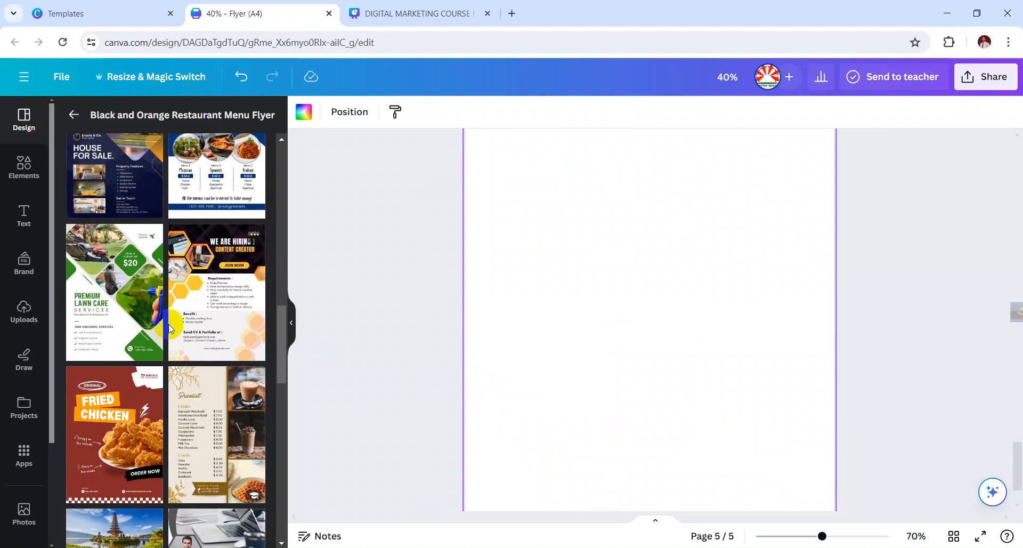
pyautogui.scroll(2, 122, 282)
pyautogui.scroll(-8, 110, 290)
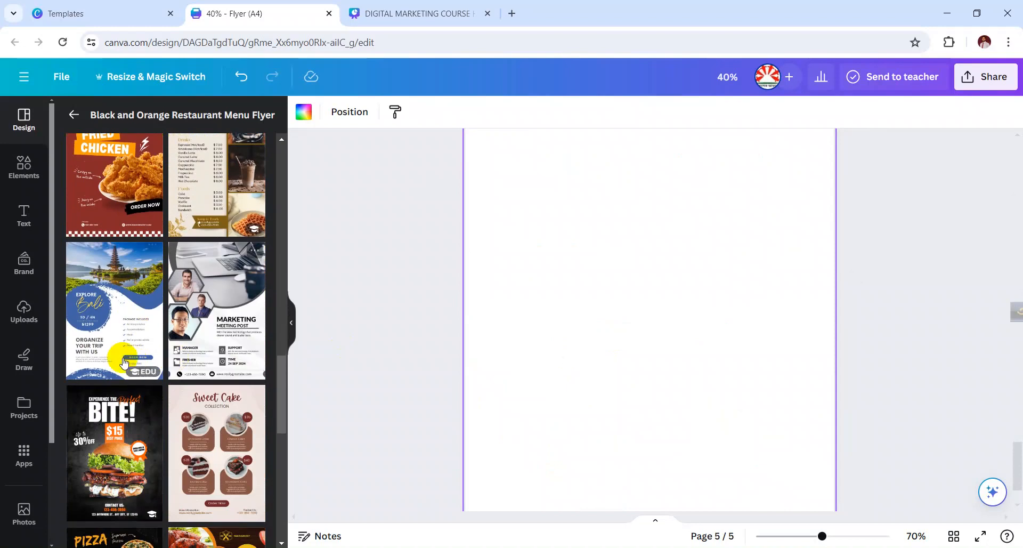
pyautogui.scroll(-5, 144, 362)
pyautogui.scroll(-5, 144, 373)
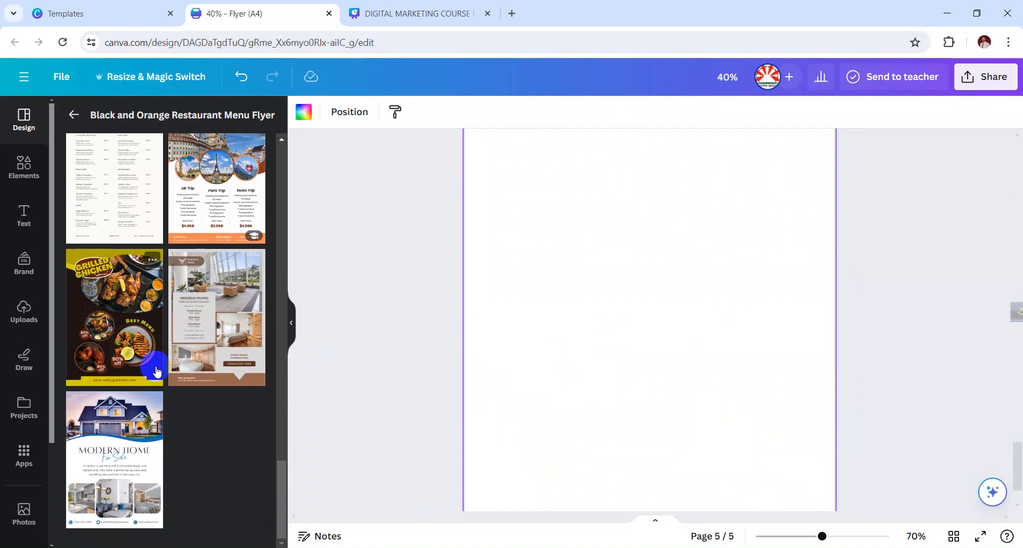
pyautogui.scroll(3, 151, 368)
# Step: Replace the food menu template search with a search for Real Estate Flyers
pyautogui.click(74, 113)
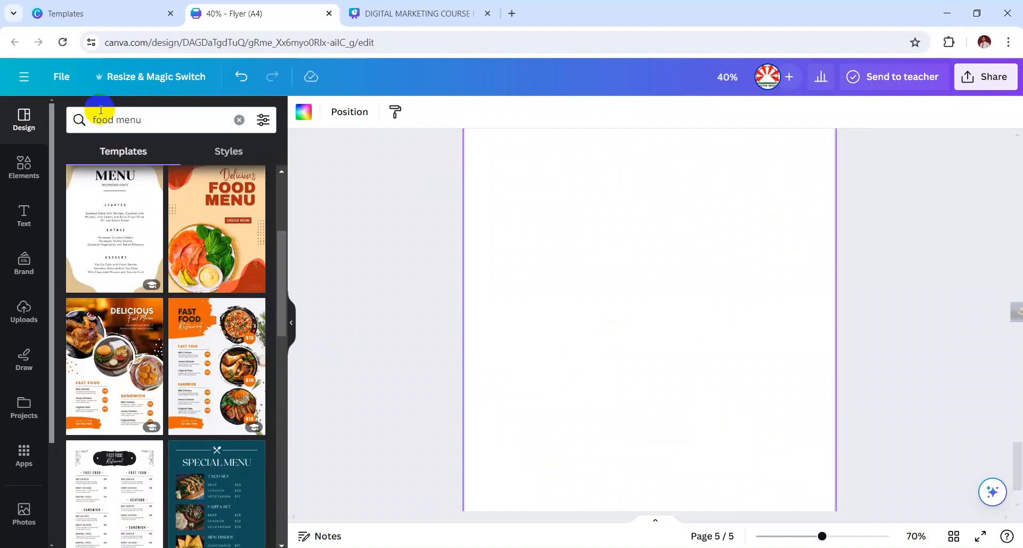
pyautogui.moveTo(141, 120); pyautogui.dragTo(59, 132)
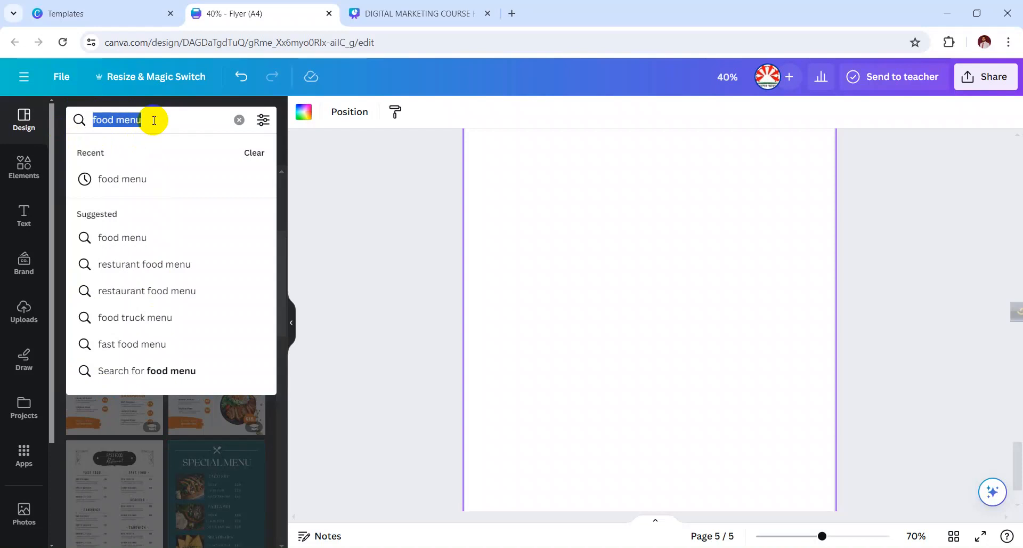
pyautogui.write('re')
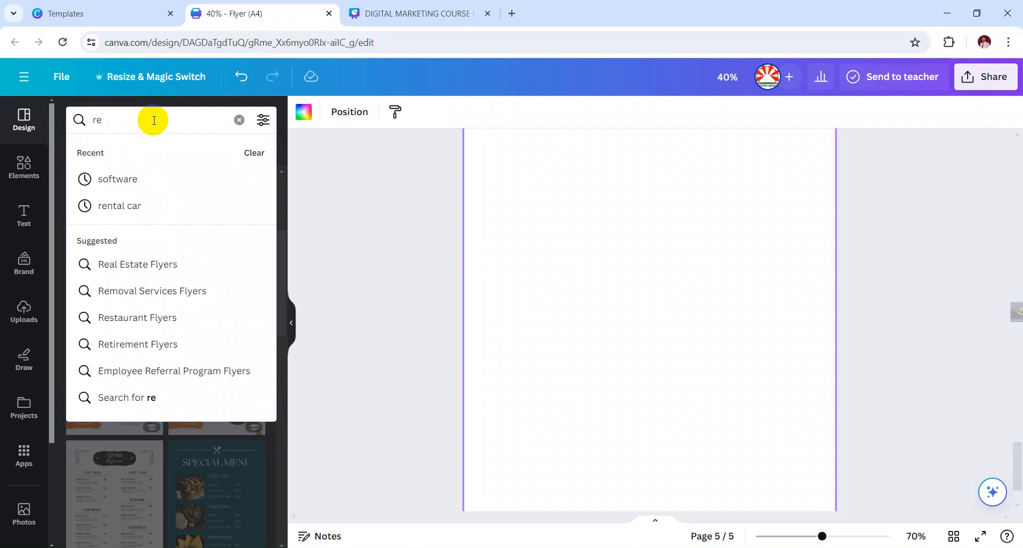
pyautogui.press('BackSpace')
pyautogui.press('BackSpace')
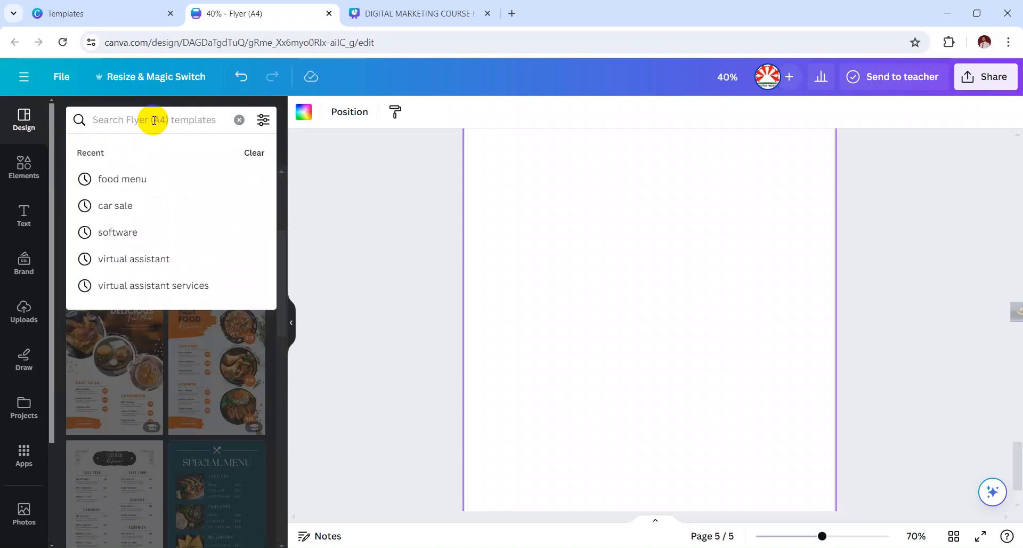
pyautogui.write('res')
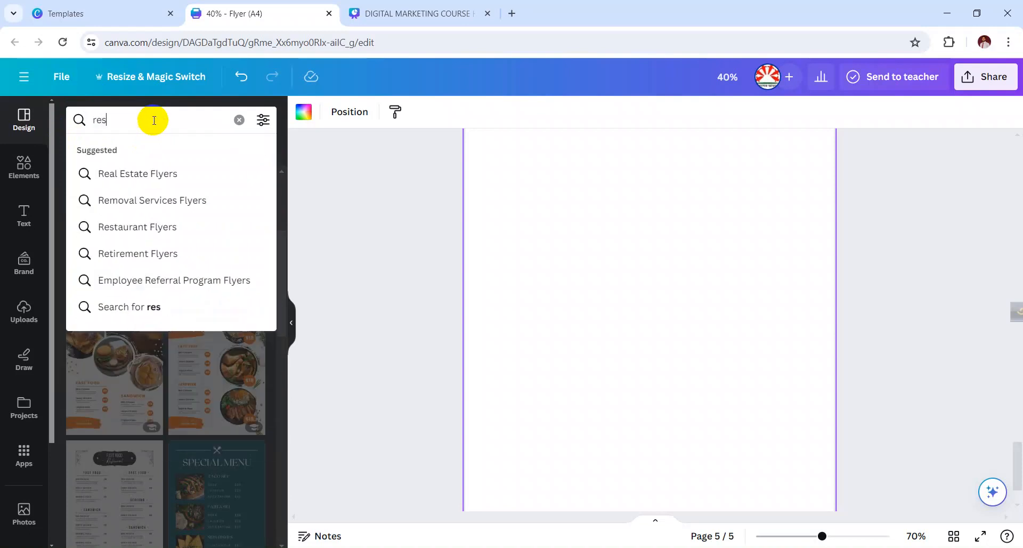
pyautogui.press('BackSpace')
pyautogui.write('al')
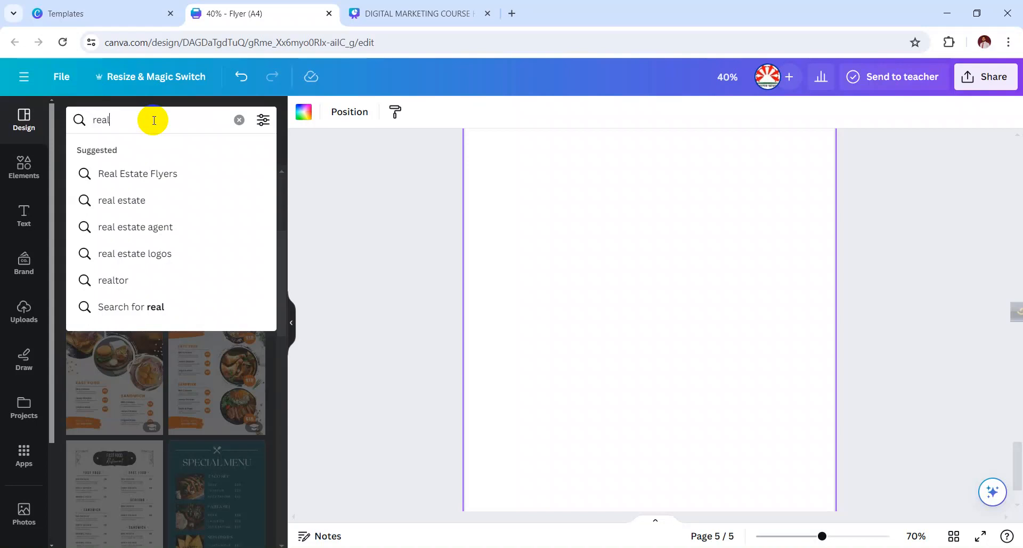
pyautogui.click(132, 173)
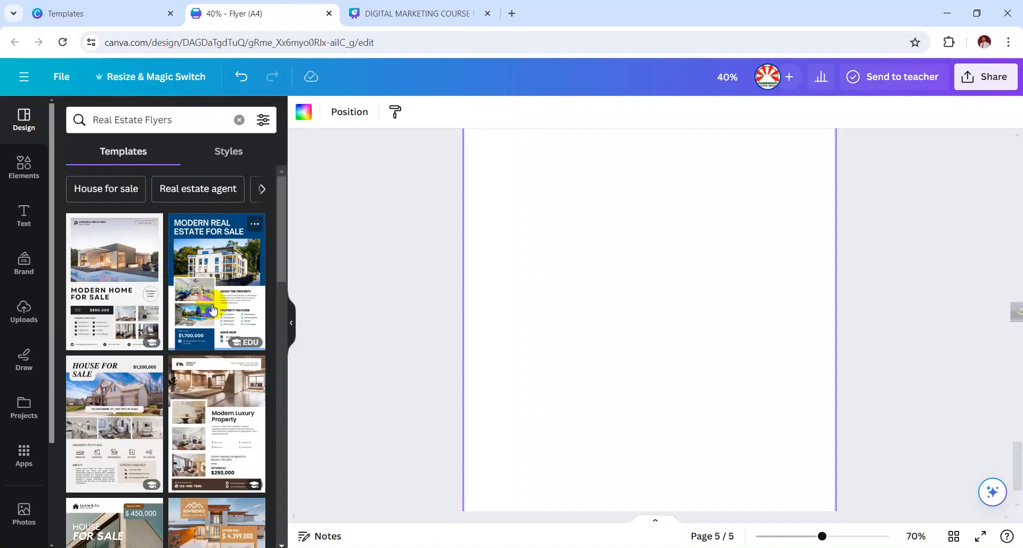
# Step: Apply the Blue And Gold Professional Real Estate Flyer template with the "House for Sale" heading to the blank page 5
pyautogui.scroll(-10, 212, 309)
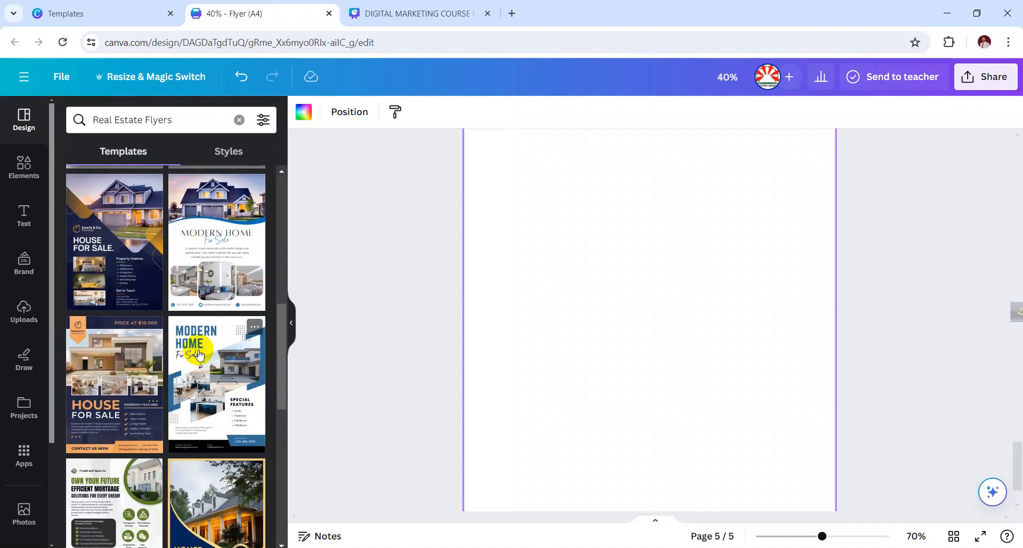
pyautogui.scroll(-5, 199, 355)
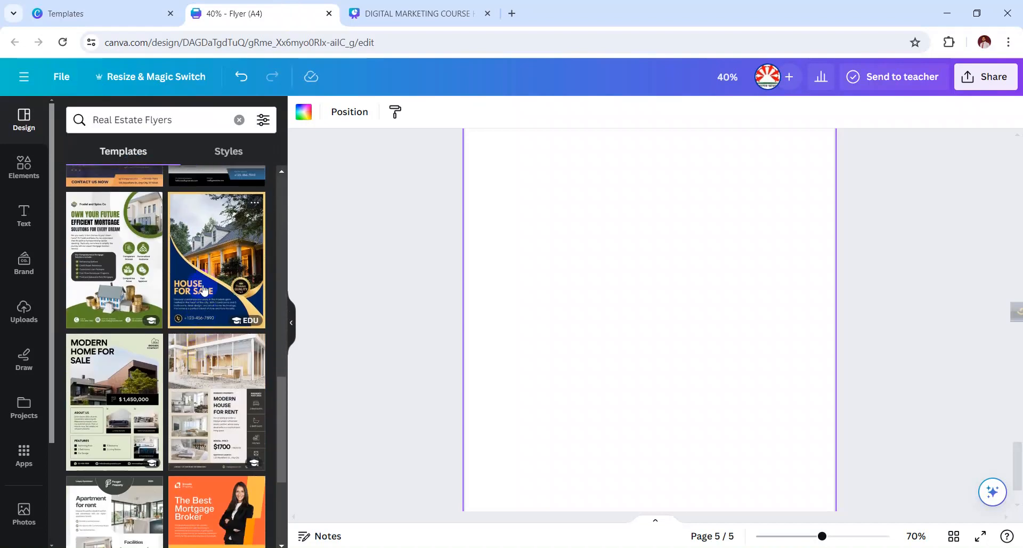
pyautogui.click(225, 258)
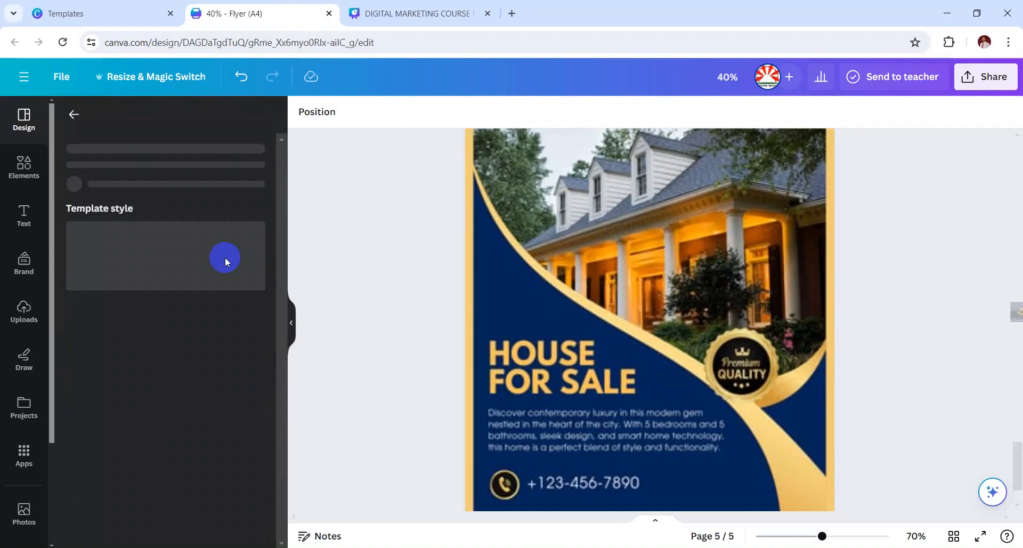
# Step: Review the House for Sale flyer on page 5 and compare it with the Delicious Food Menu flyer on page 4
pyautogui.scroll(-2, 693, 361)
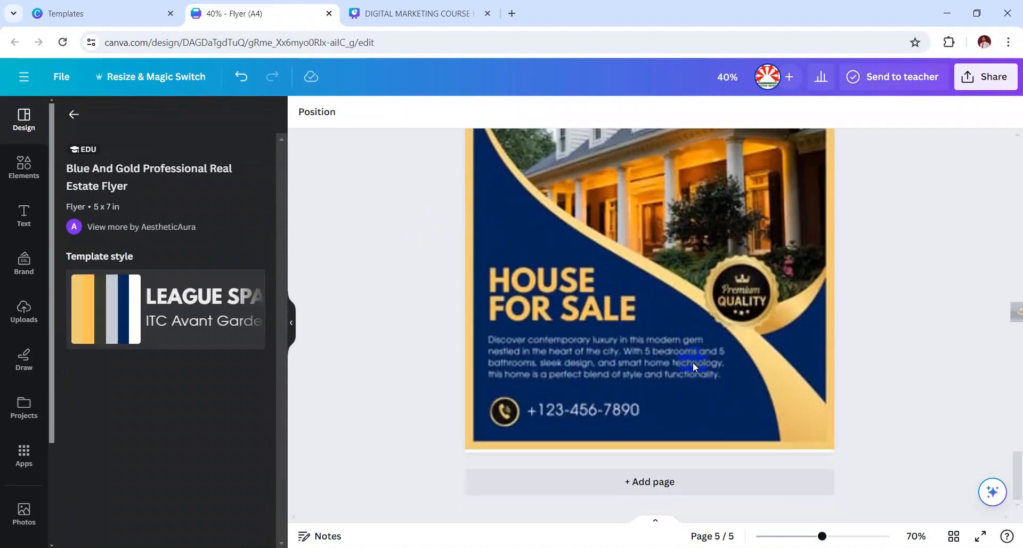
pyautogui.scroll(6, 583, 323)
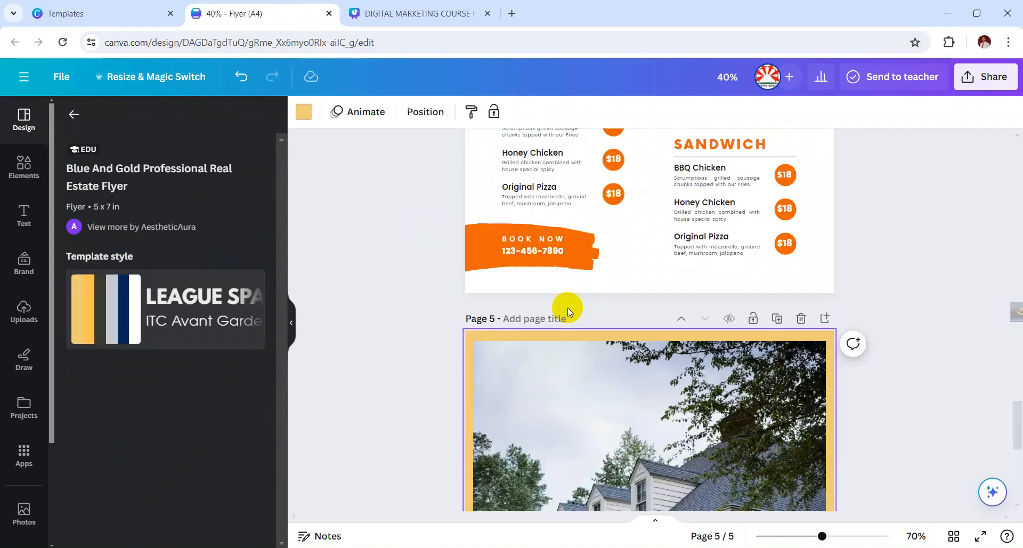
pyautogui.scroll(-3, 582, 322)
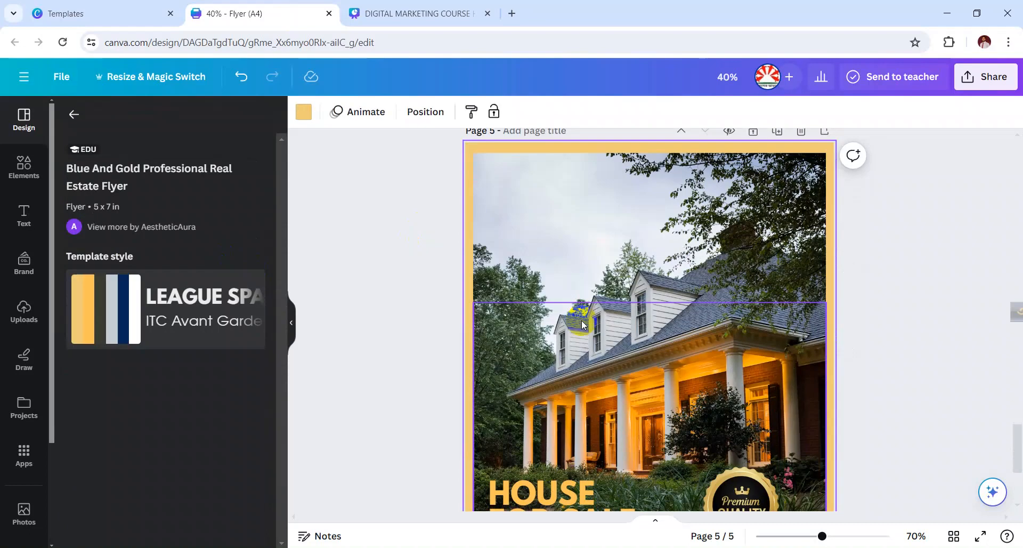
pyautogui.scroll(-1, 581, 321)
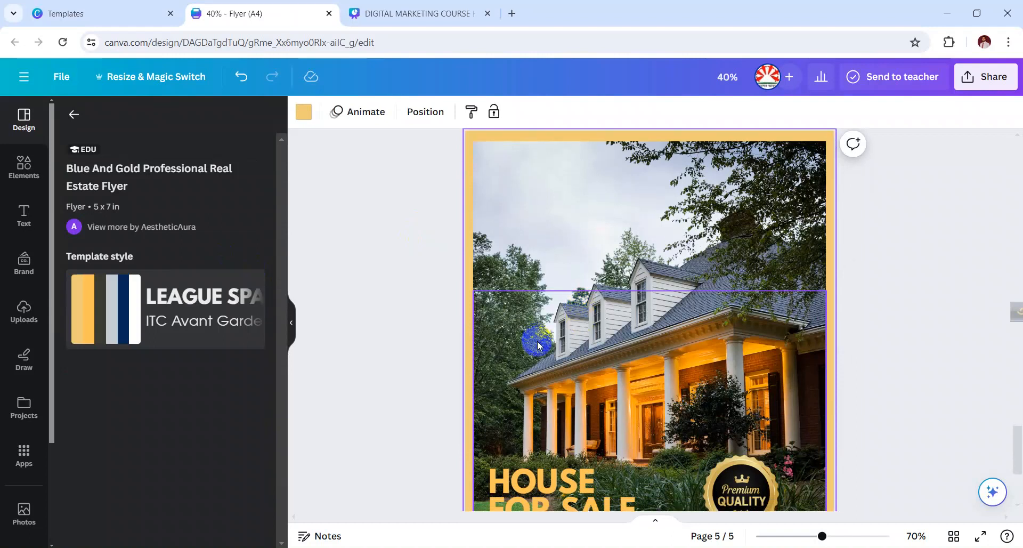
pyautogui.scroll(-3, 538, 344)
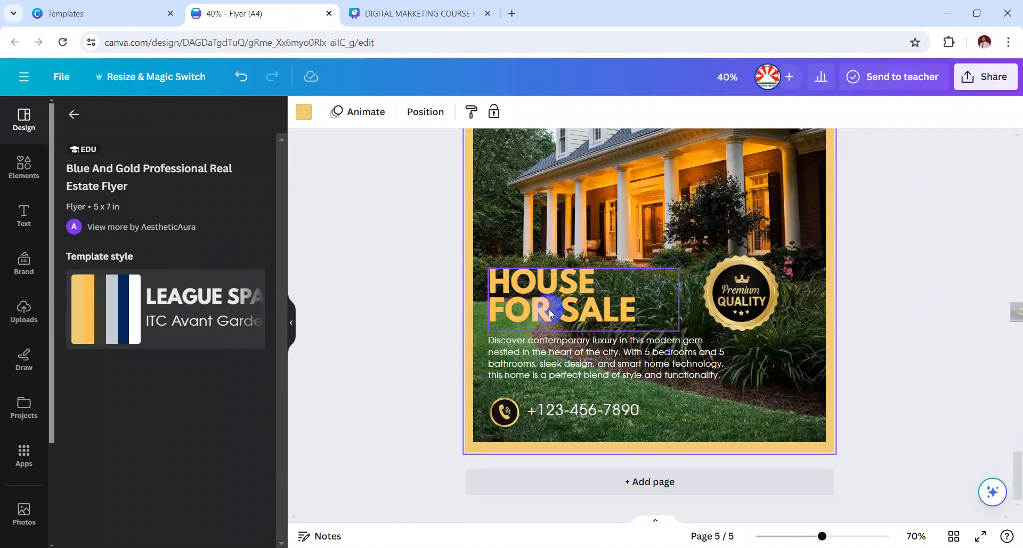
pyautogui.scroll(6, 556, 268)
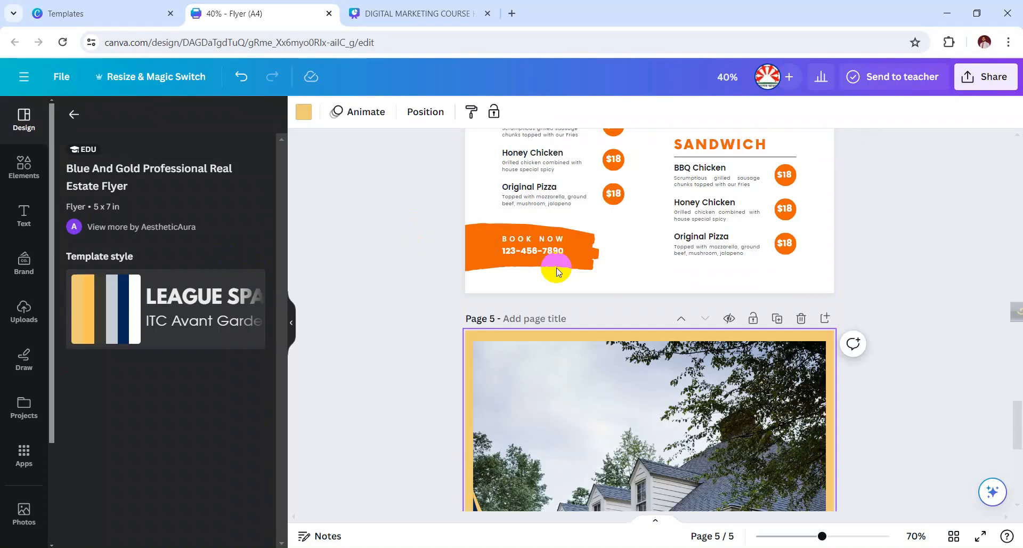
pyautogui.scroll(4, 557, 270)
pyautogui.scroll(-2, 556, 270)
pyautogui.scroll(1, 556, 271)
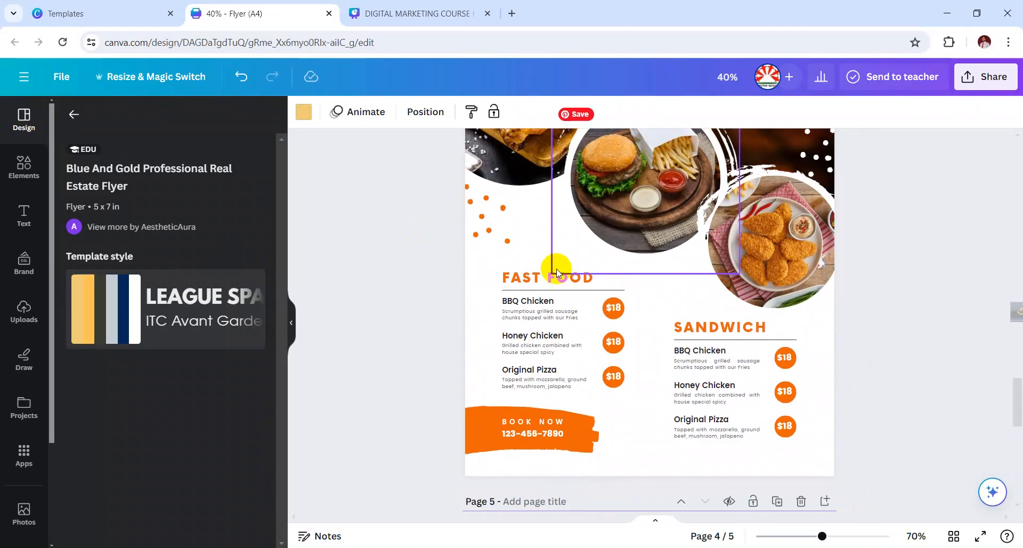
pyautogui.scroll(-5, 556, 272)
pyautogui.scroll(7, 557, 270)
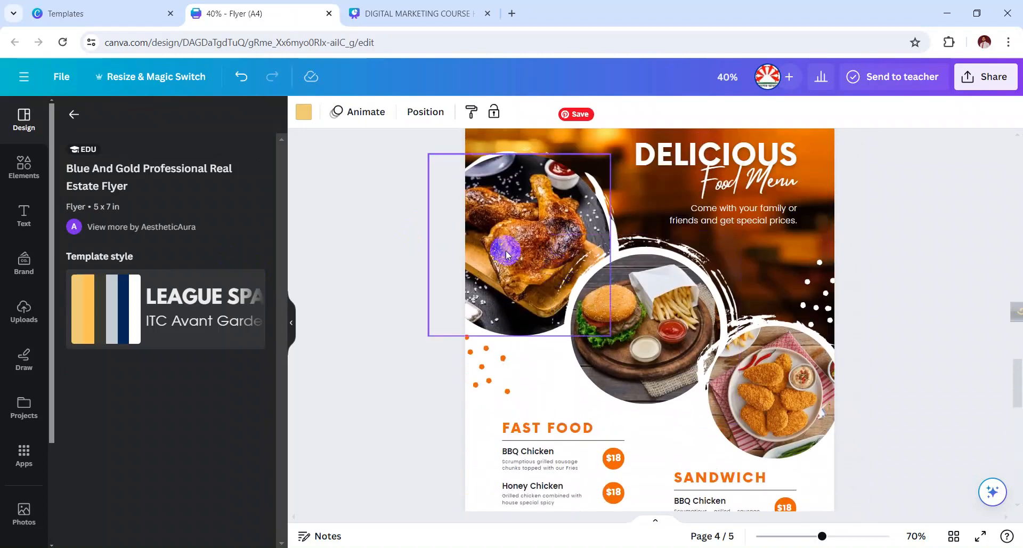
pyautogui.click(543, 309)
pyautogui.click(392, 304)
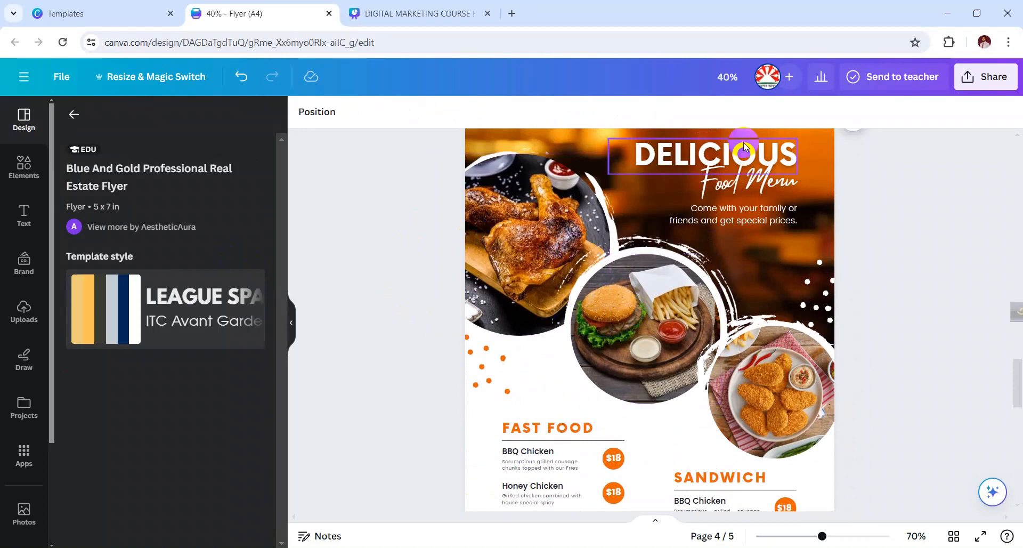
pyautogui.scroll(-5, 660, 286)
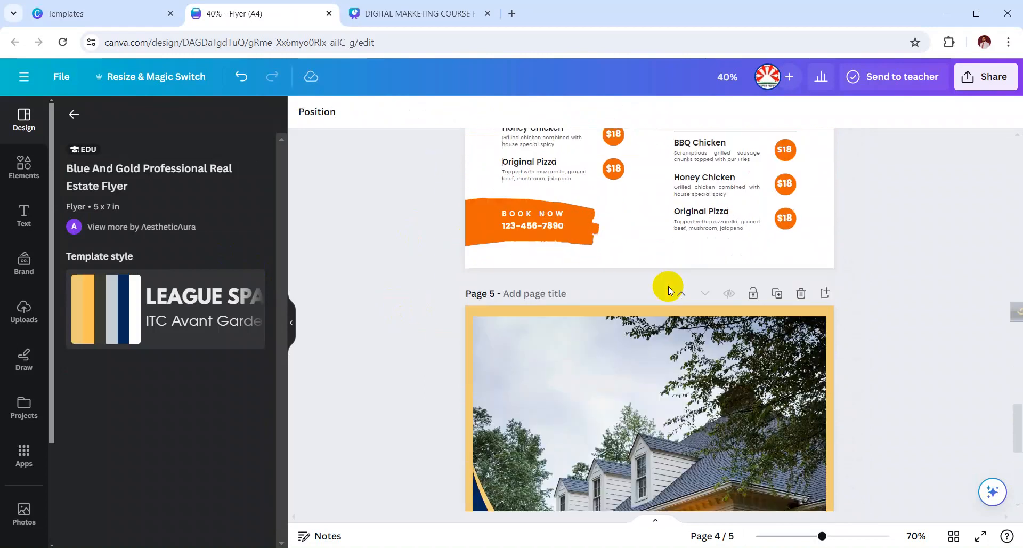
pyautogui.scroll(-6, 668, 291)
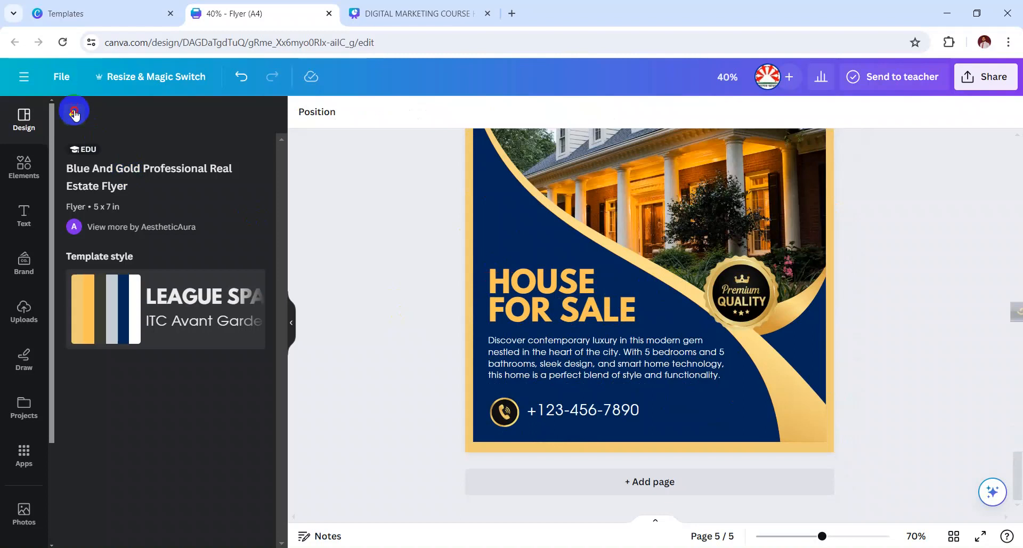
# Step: Add a sixth page and apply the Green and Gold Elegant and Luxury Real Estate Flyer template to it
pyautogui.click(74, 112)
pyautogui.scroll(-15, 156, 298)
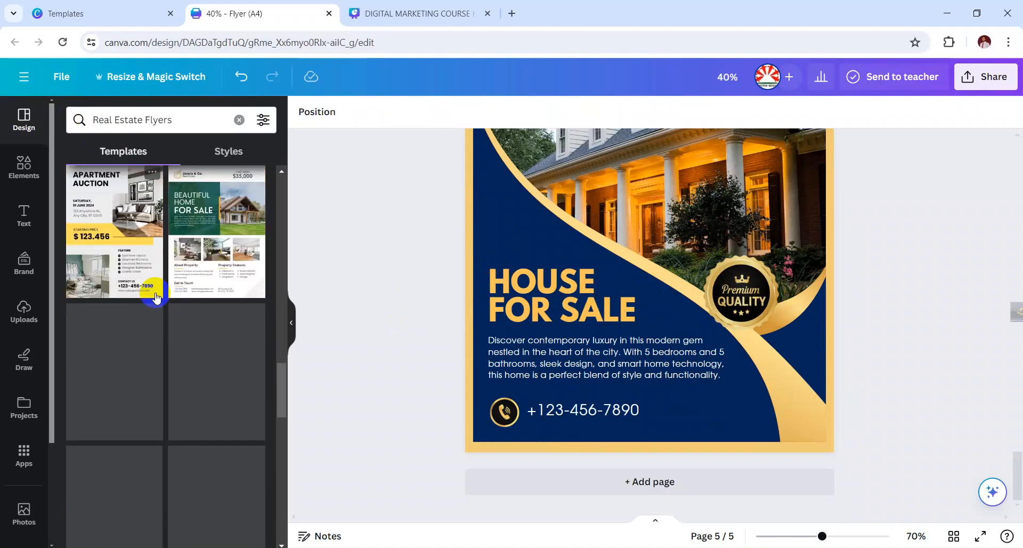
pyautogui.scroll(-8, 152, 293)
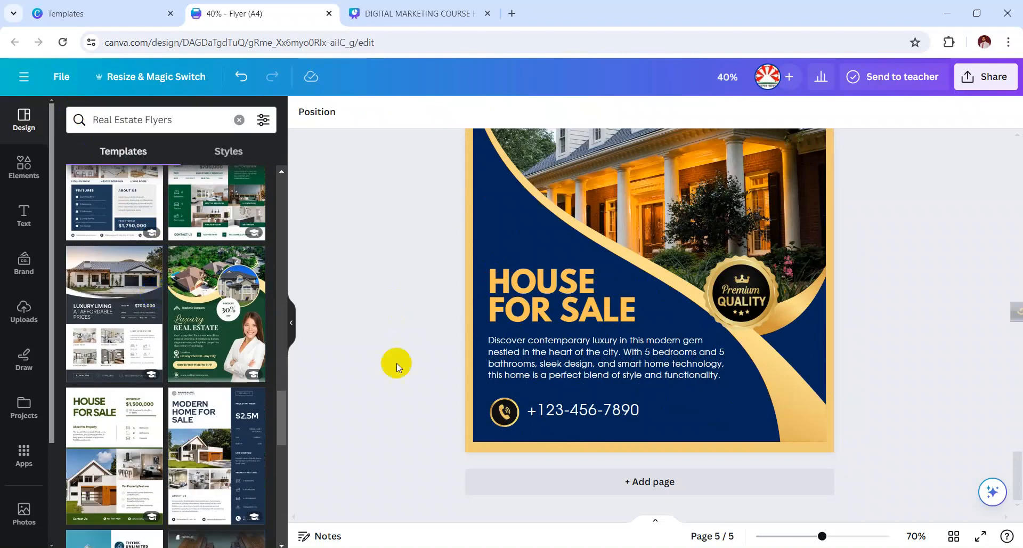
pyautogui.click(549, 491)
pyautogui.click(215, 290)
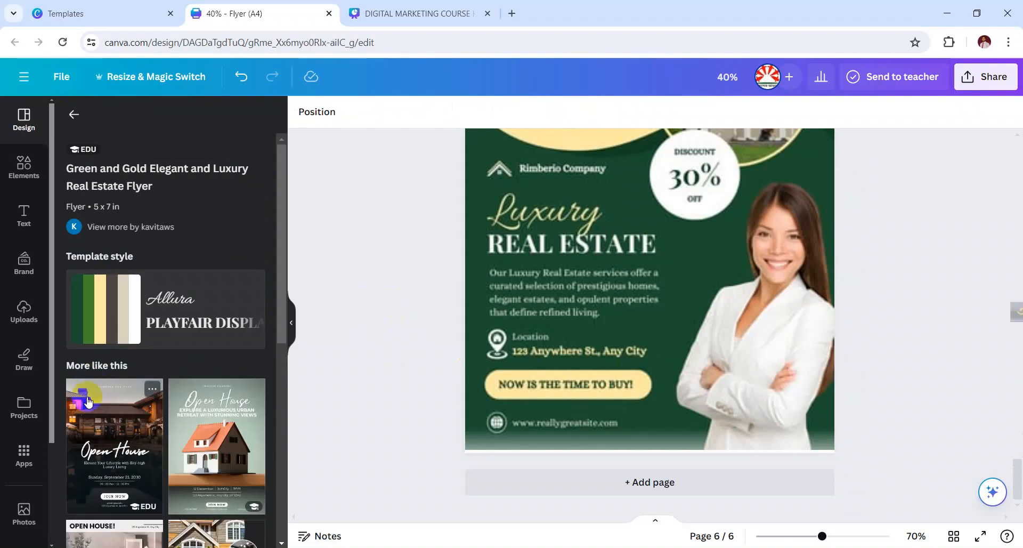
# Step: Add a seventh page and search the templates for Car Wash Flyers
pyautogui.scroll(-5, 88, 401)
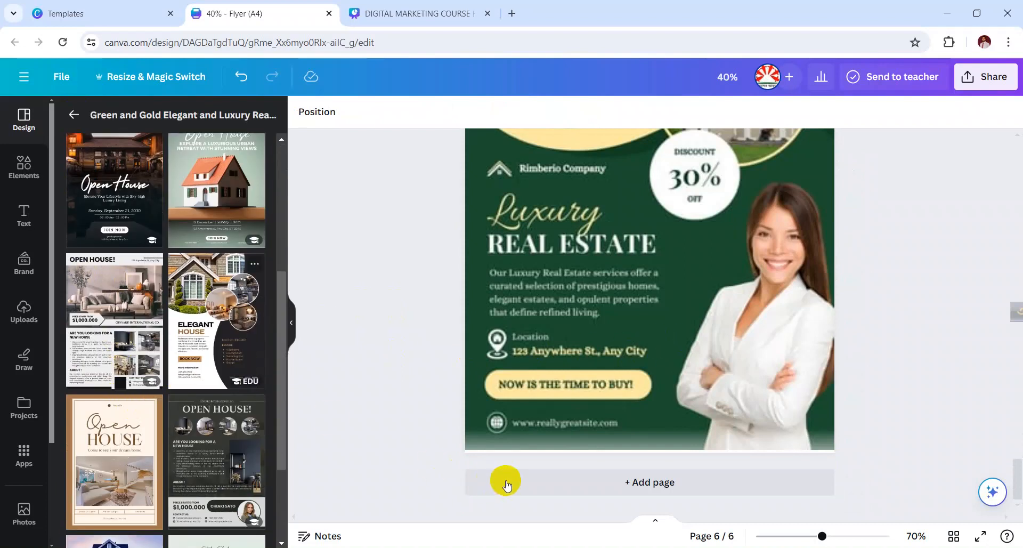
pyautogui.click(480, 483)
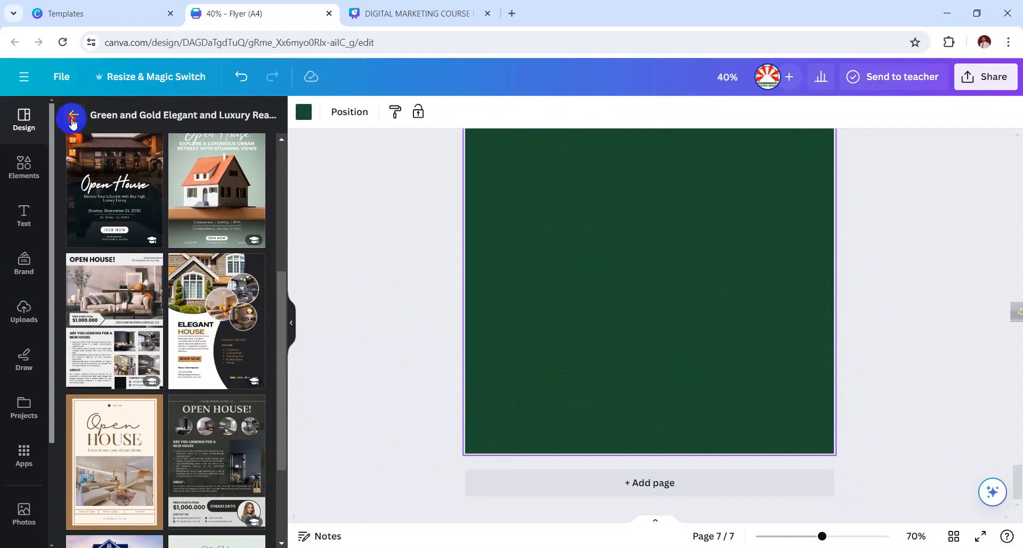
pyautogui.click(74, 114)
pyautogui.moveTo(181, 117); pyautogui.dragTo(92, 116)
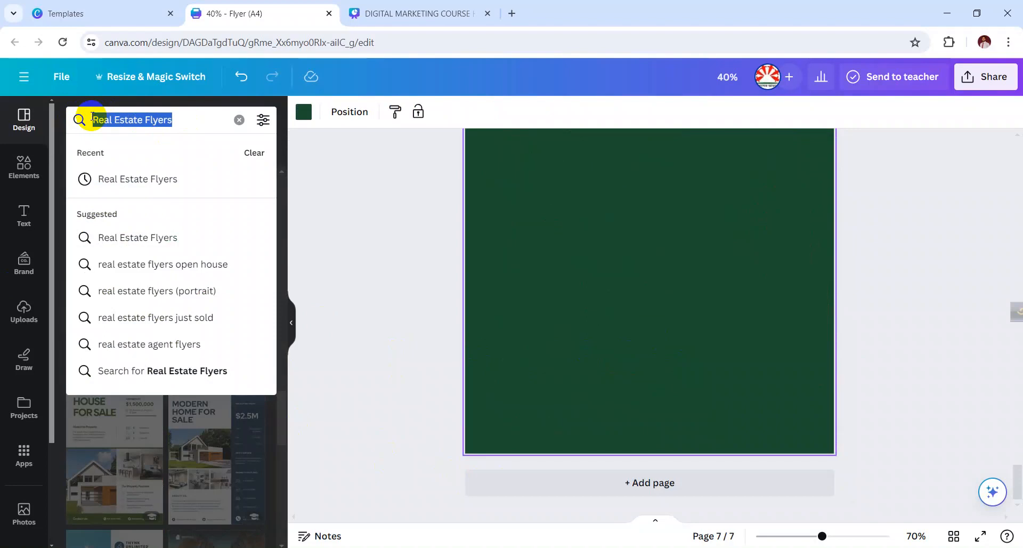
pyautogui.press('BackSpace')
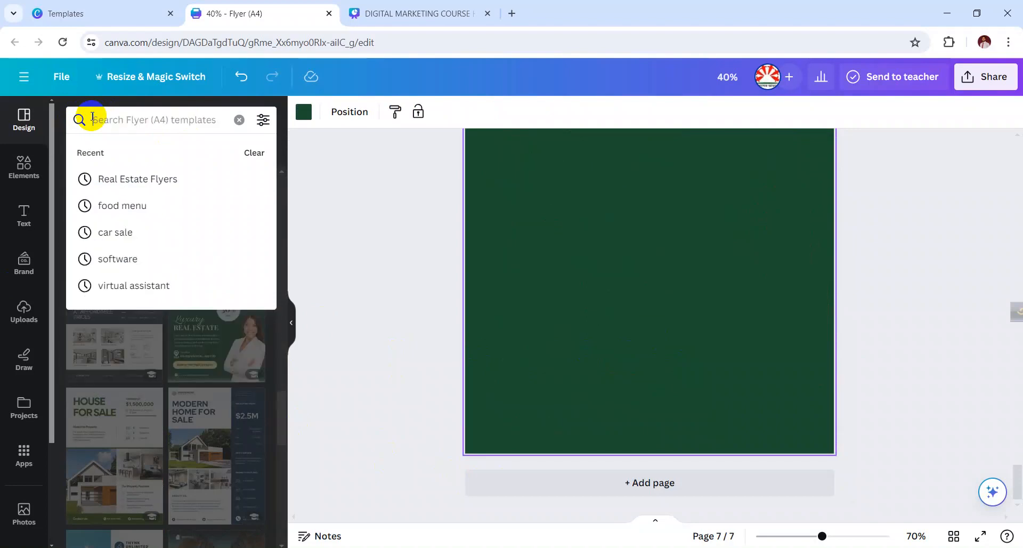
pyautogui.write('car')
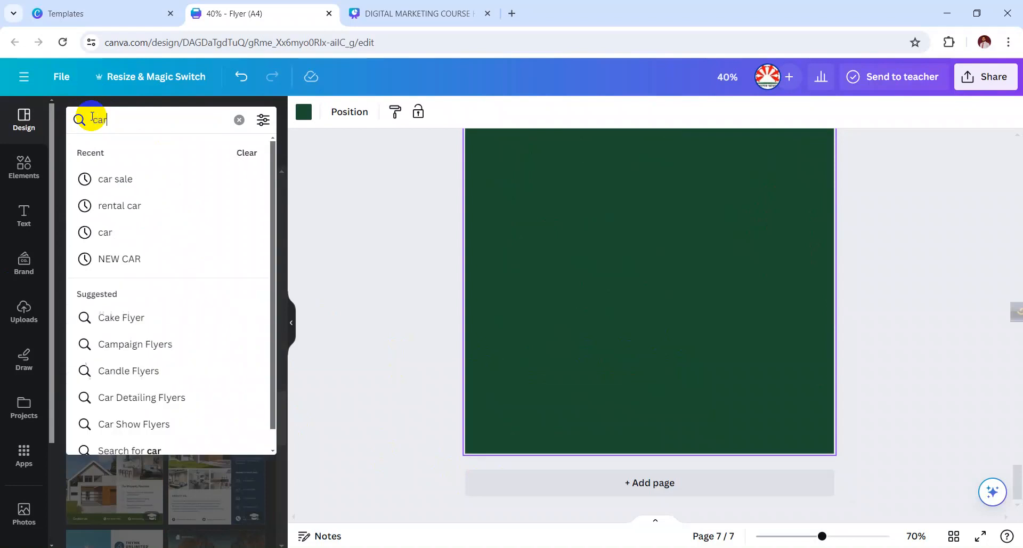
pyautogui.write('wash')
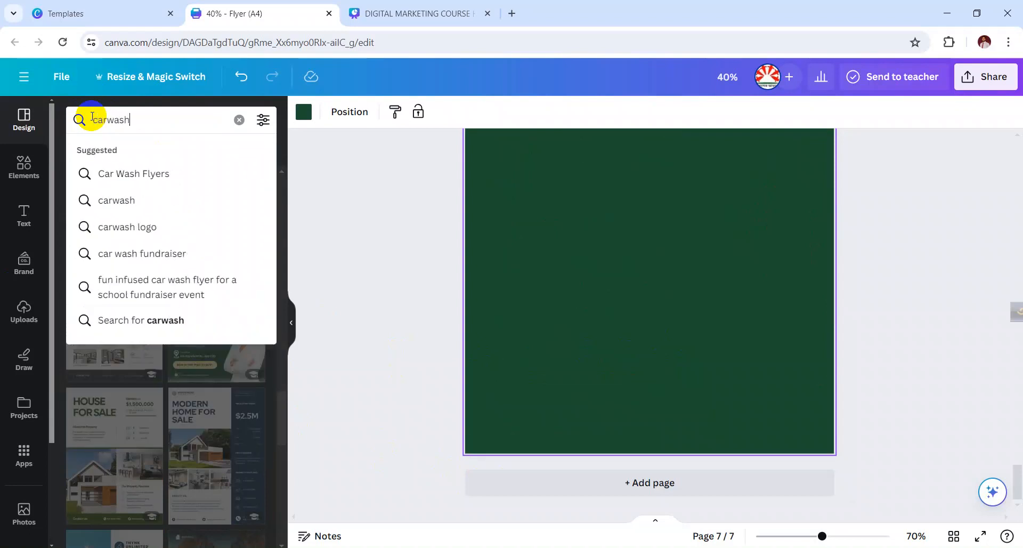
pyautogui.press('Return')
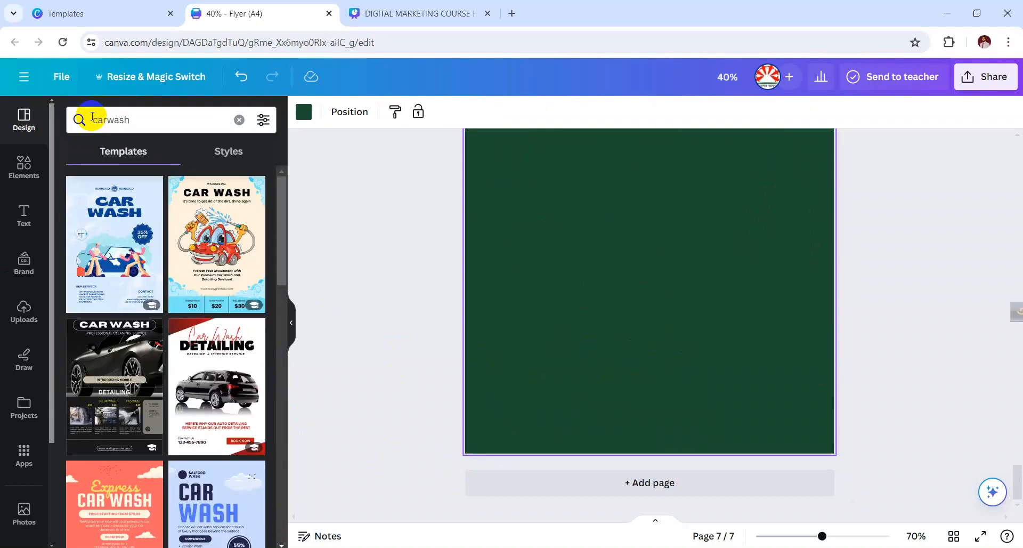
pyautogui.click(171, 128)
pyautogui.click(162, 172)
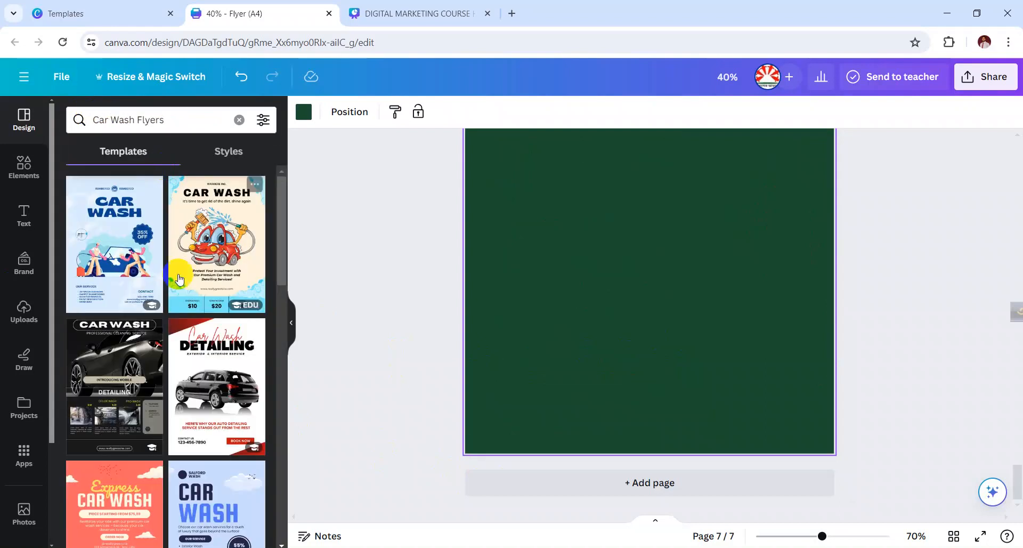
# Step: Find the Green & Black Car Wash Flyer among the Car Wash Flyers templates and apply it to the blank page 7
pyautogui.scroll(-5, 179, 448)
pyautogui.scroll(-4, 178, 448)
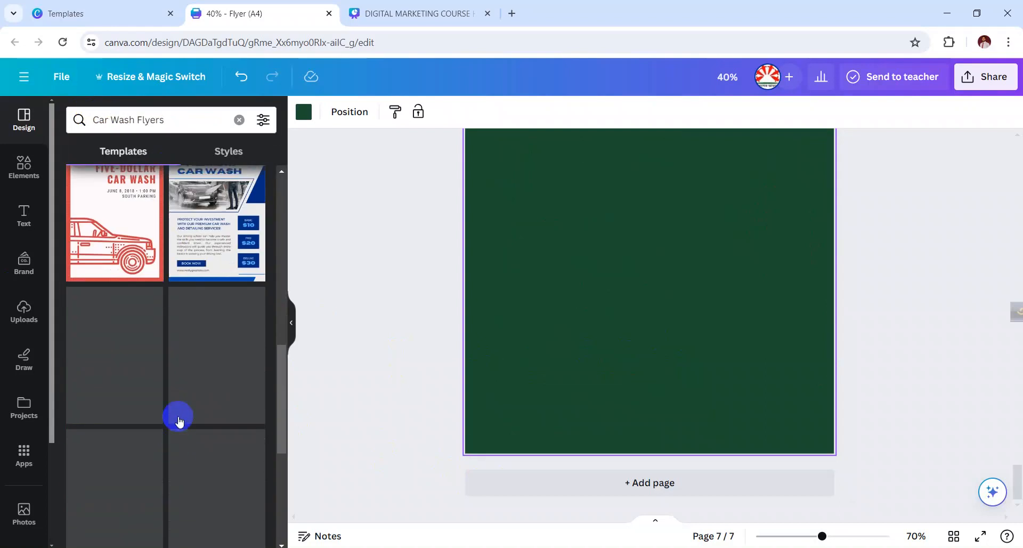
pyautogui.scroll(-5, 178, 418)
pyautogui.scroll(-5, 178, 422)
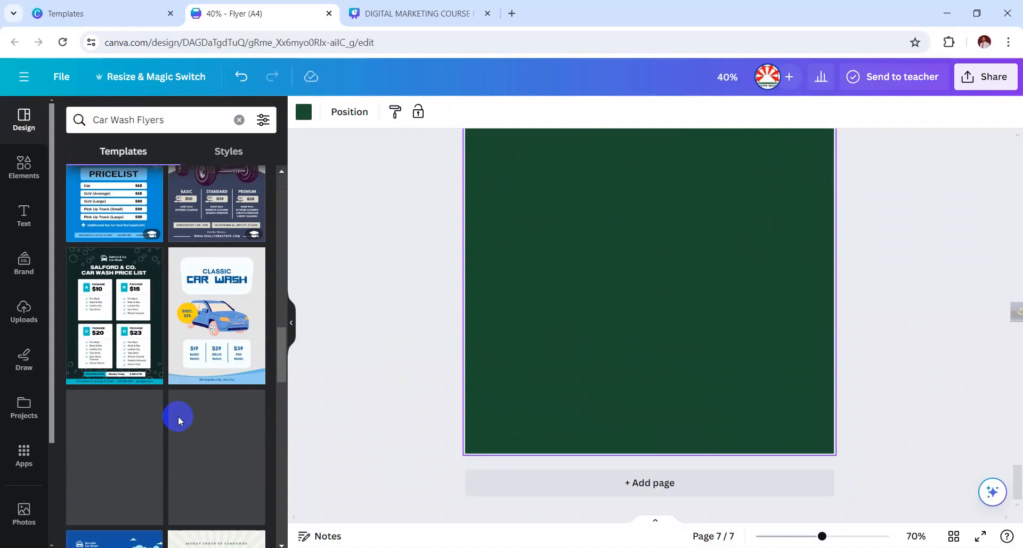
pyautogui.scroll(-5, 179, 422)
pyautogui.scroll(-5, 178, 422)
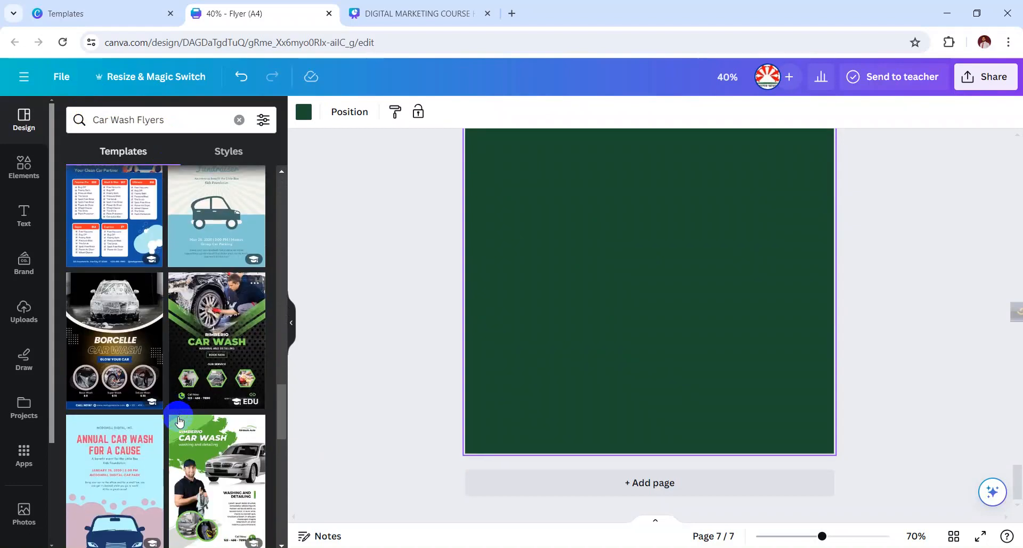
pyautogui.scroll(2, 219, 359)
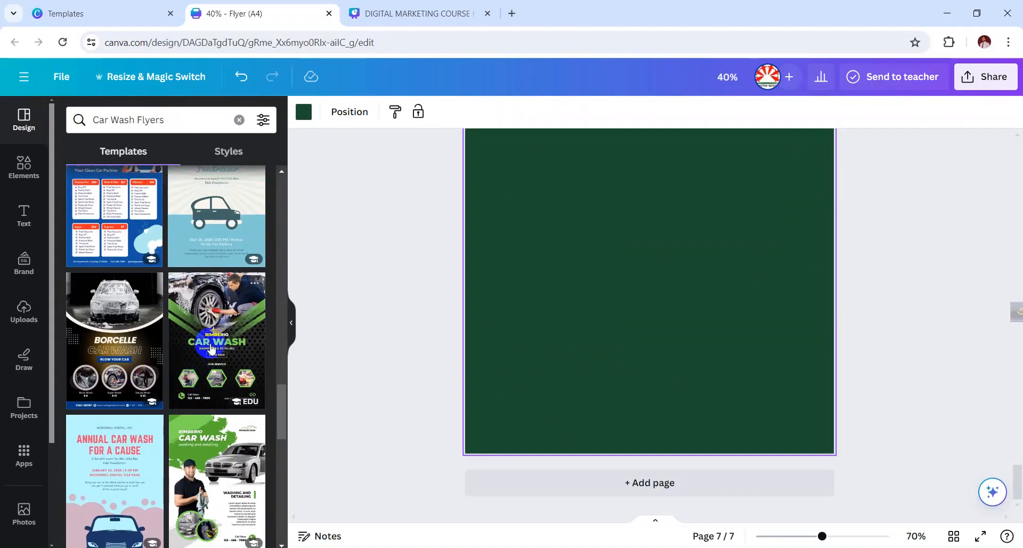
pyautogui.scroll(-5, 215, 354)
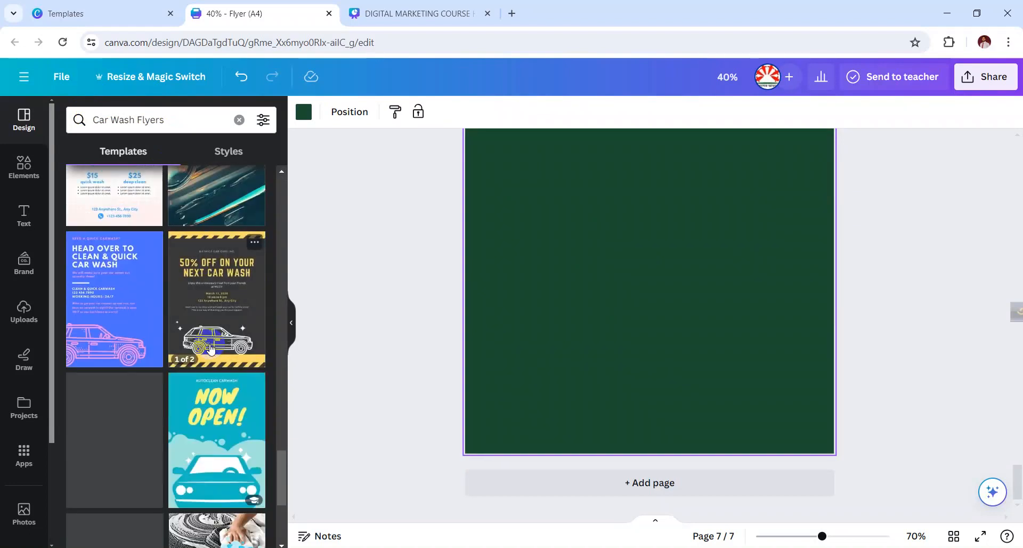
pyautogui.scroll(8, 210, 349)
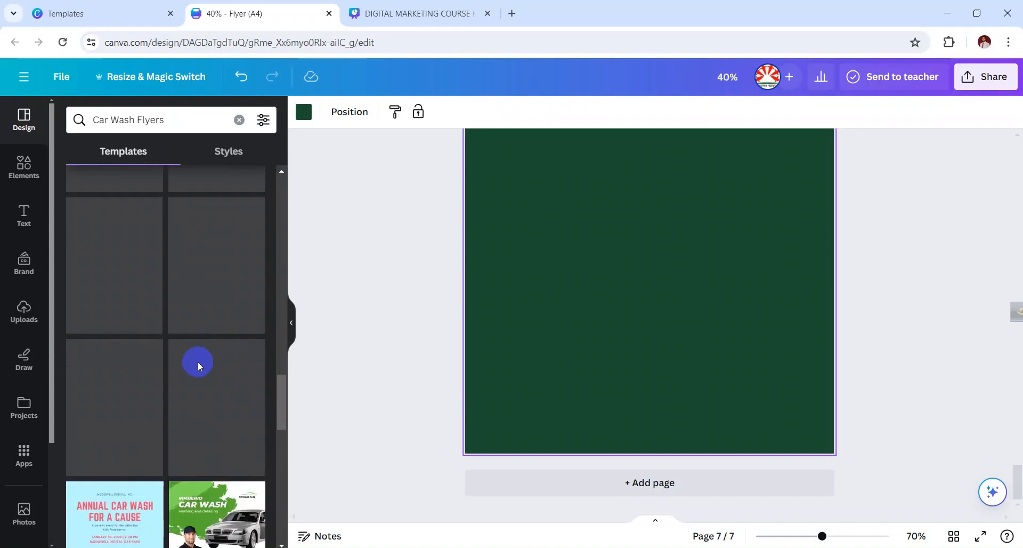
pyautogui.click(219, 391)
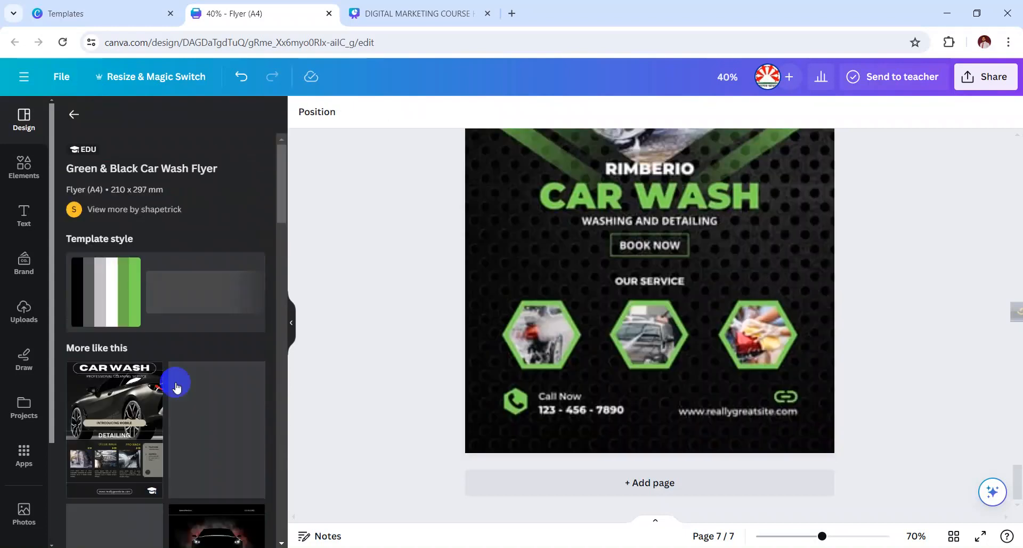
# Step: Review the car wash flyer on page 7 from its header photo down to the contact details
pyautogui.scroll(4, 578, 341)
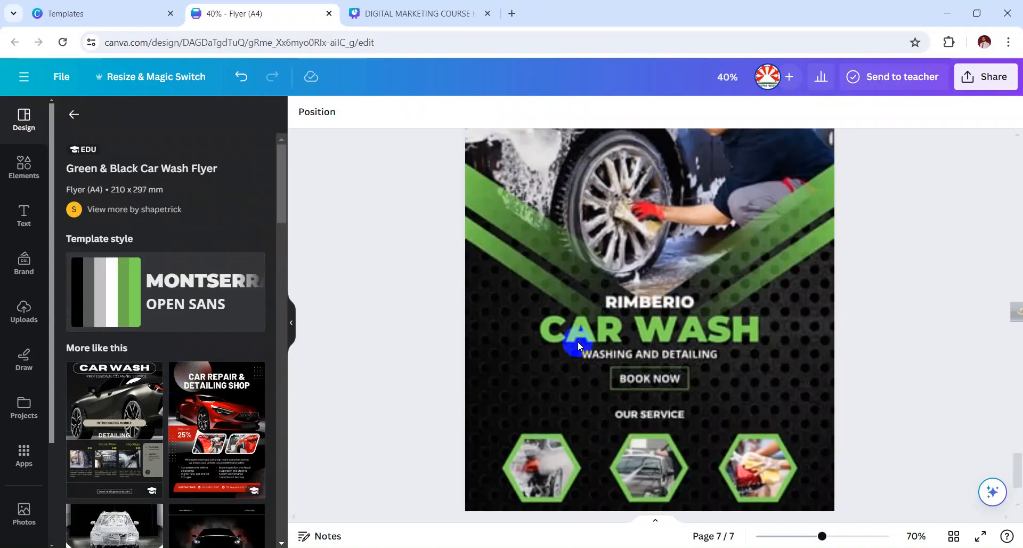
pyautogui.scroll(-1, 578, 344)
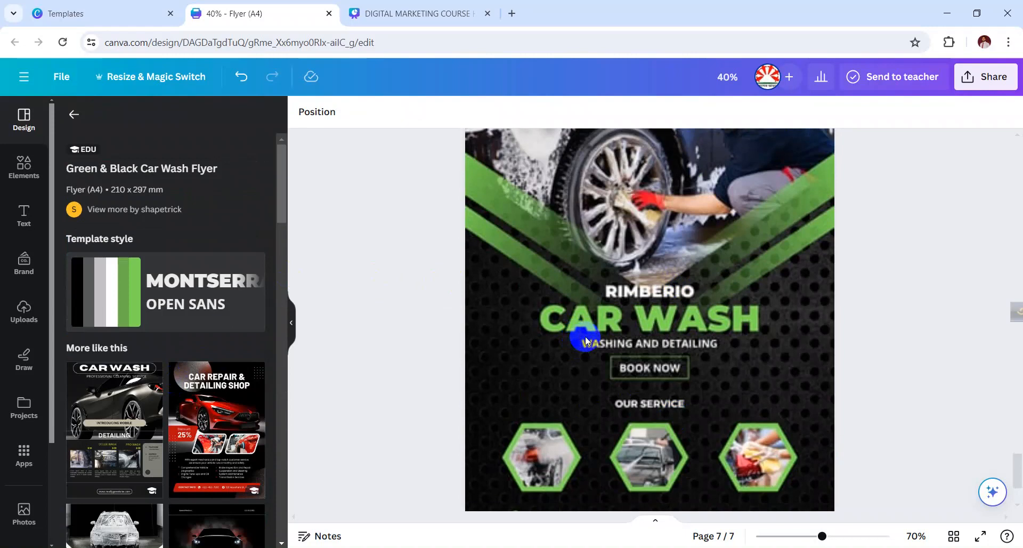
pyautogui.scroll(-2, 656, 251)
pyautogui.click(705, 329)
pyautogui.scroll(6, 493, 274)
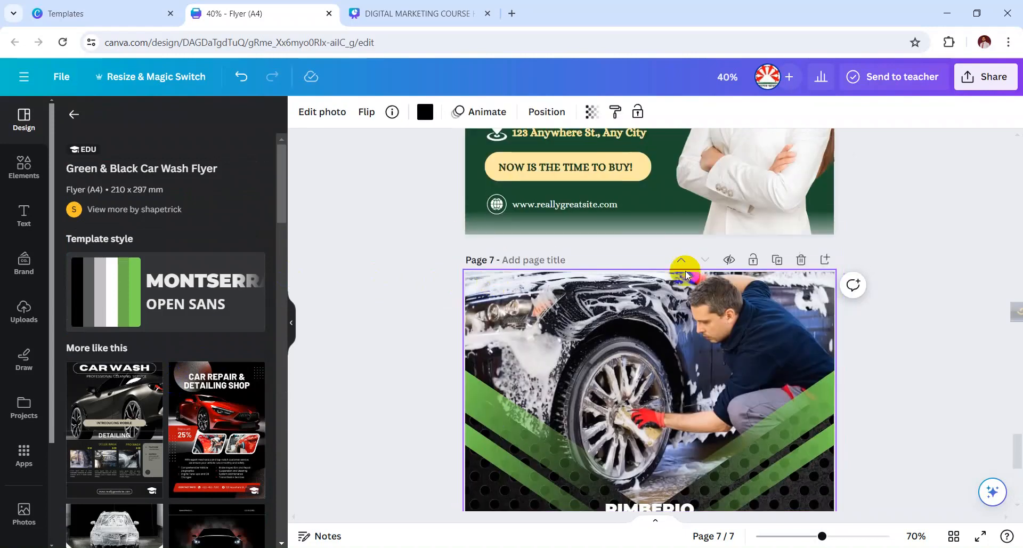
pyautogui.scroll(3, 685, 274)
pyautogui.scroll(-9, 622, 373)
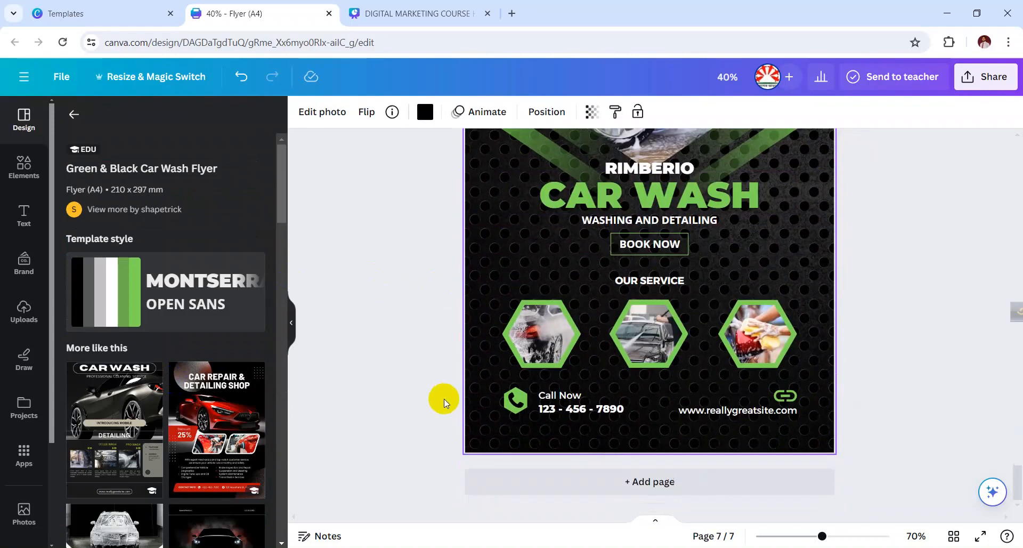
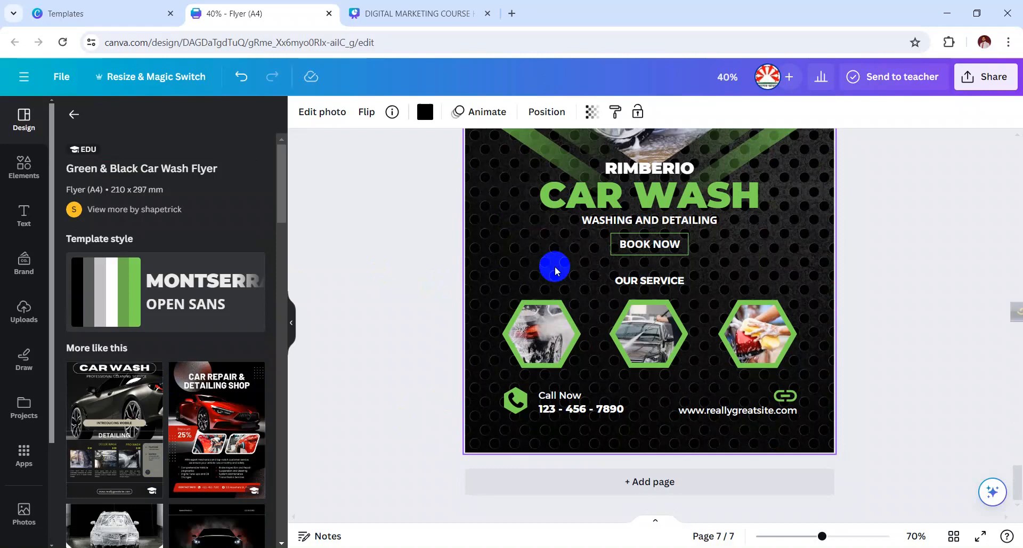
# Step: Add an eighth page and apply the Pressure Washing Services Flyer template from the similar designs to it
pyautogui.scroll(-6, 266, 317)
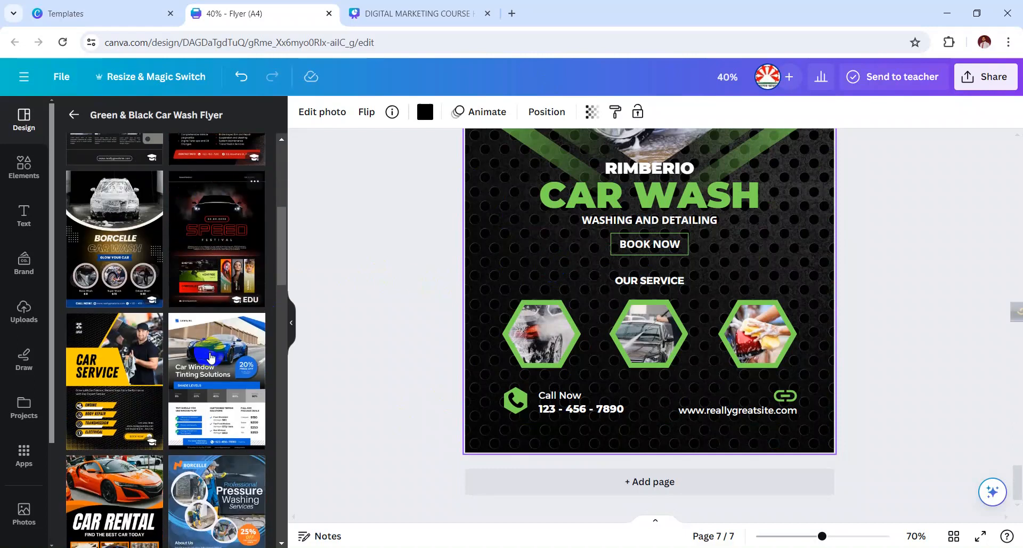
pyautogui.scroll(-5, 159, 307)
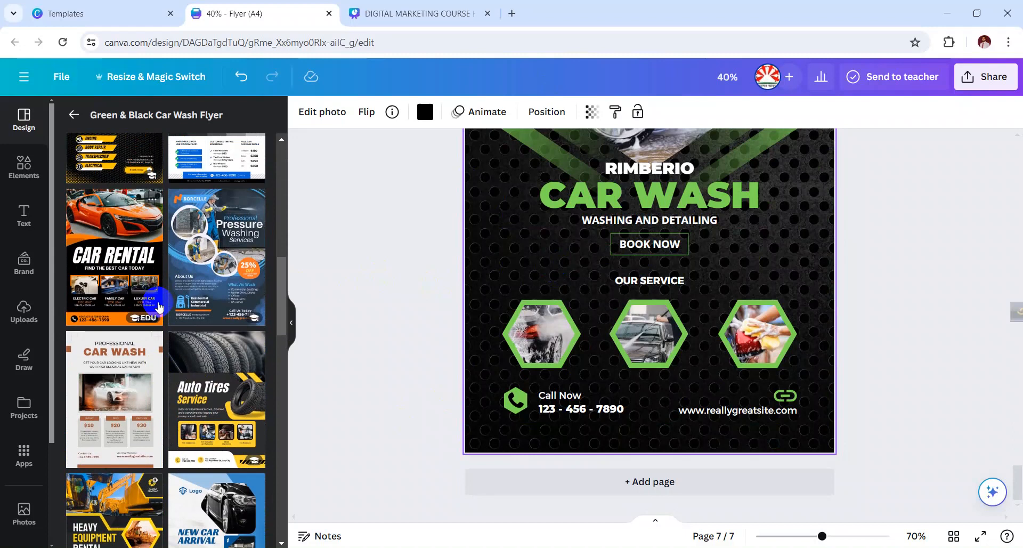
pyautogui.click(551, 481)
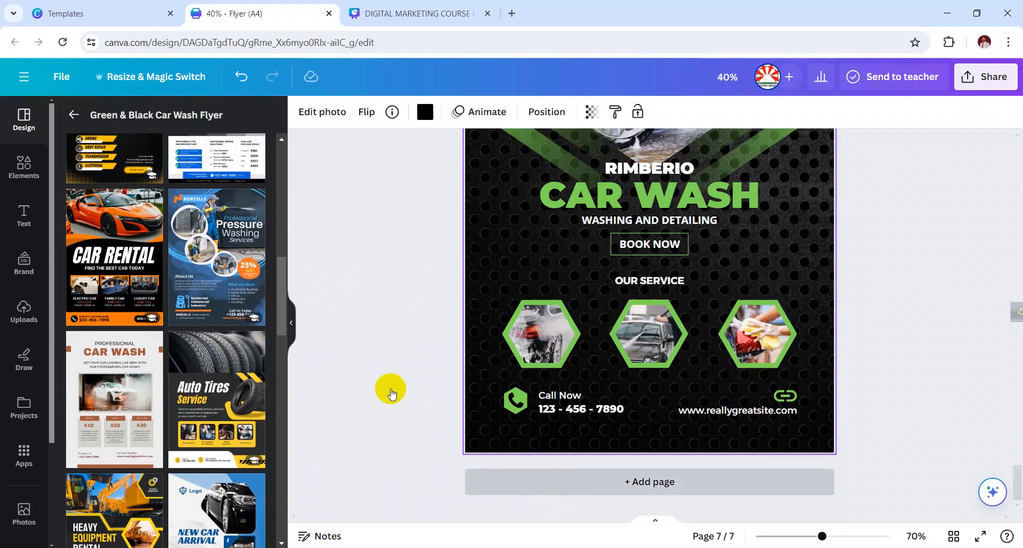
pyautogui.click(234, 286)
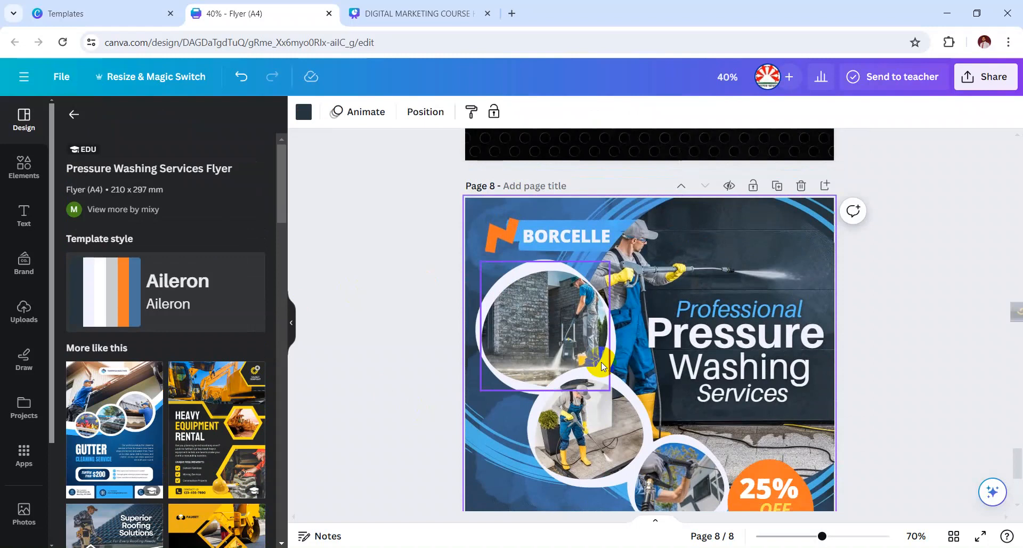
pyautogui.scroll(-5, 601, 363)
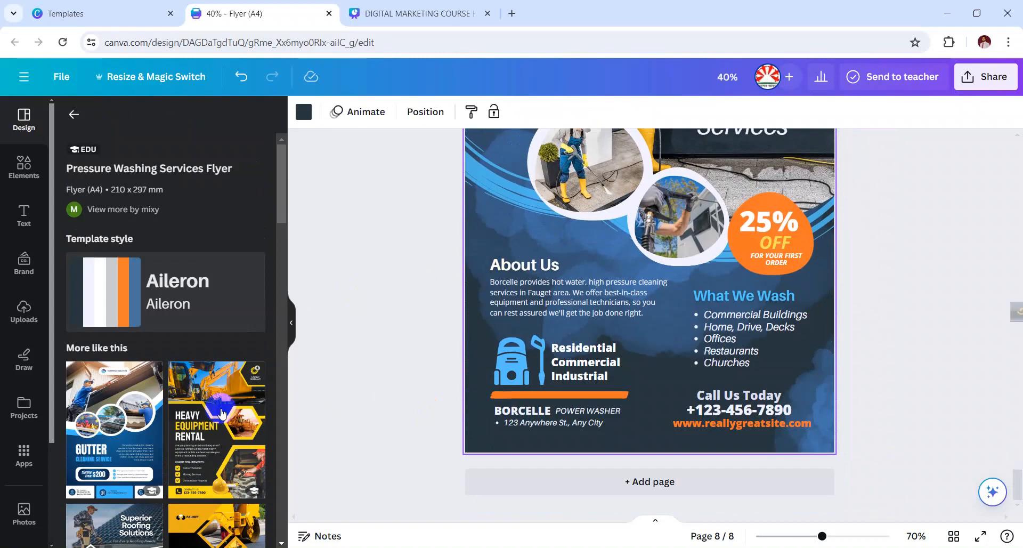
# Step: Add a ninth page and apply the Blue & Orange Corporate Roofing Contractor Flyer template to it
pyautogui.scroll(-3, 179, 448)
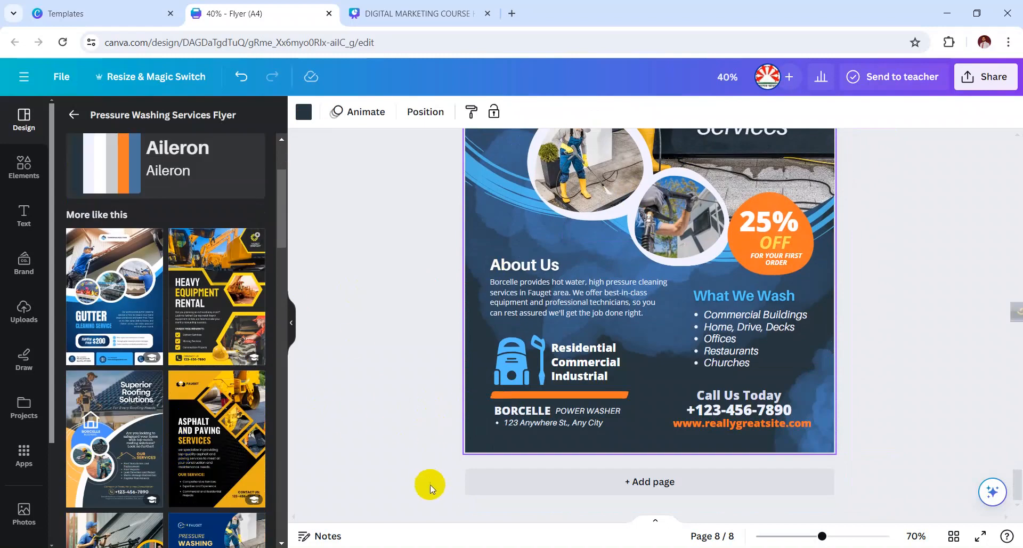
pyautogui.click(530, 484)
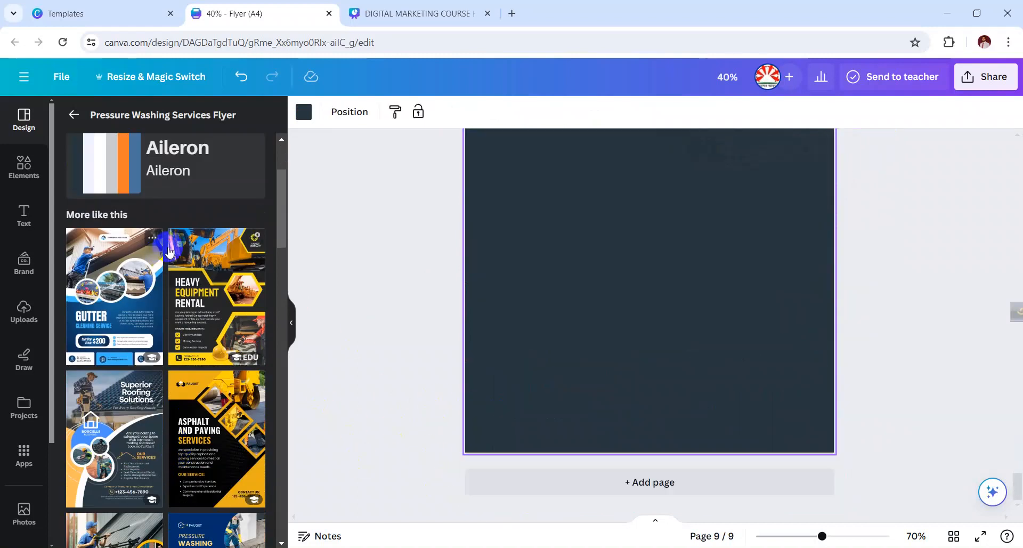
pyautogui.scroll(-3, 117, 328)
pyautogui.click(117, 328)
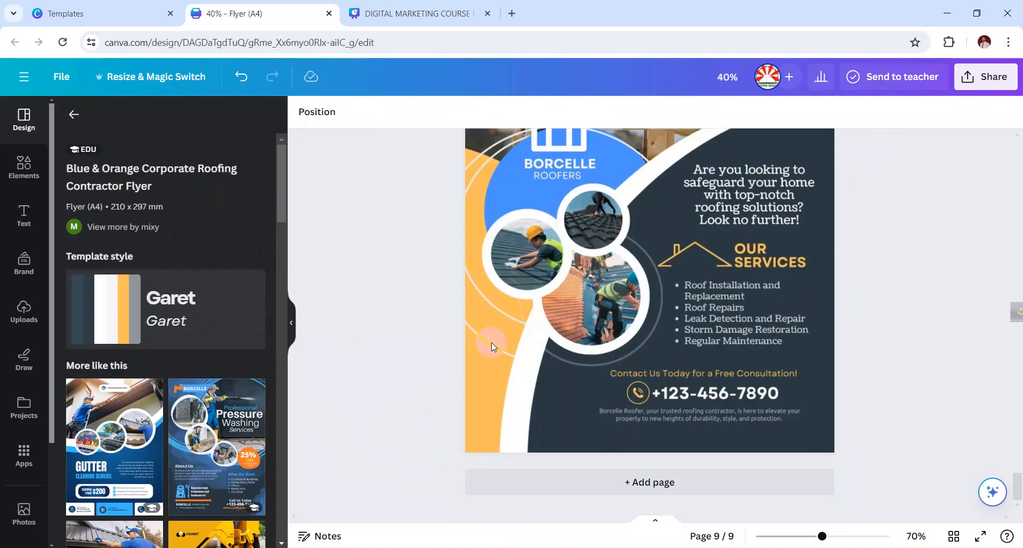
# Step: Review the roofing flyer on page 9 and compare its layout and photos with the pressure washing flyer on page 8
pyautogui.click(680, 364)
pyautogui.scroll(6, 576, 179)
pyautogui.scroll(5, 577, 184)
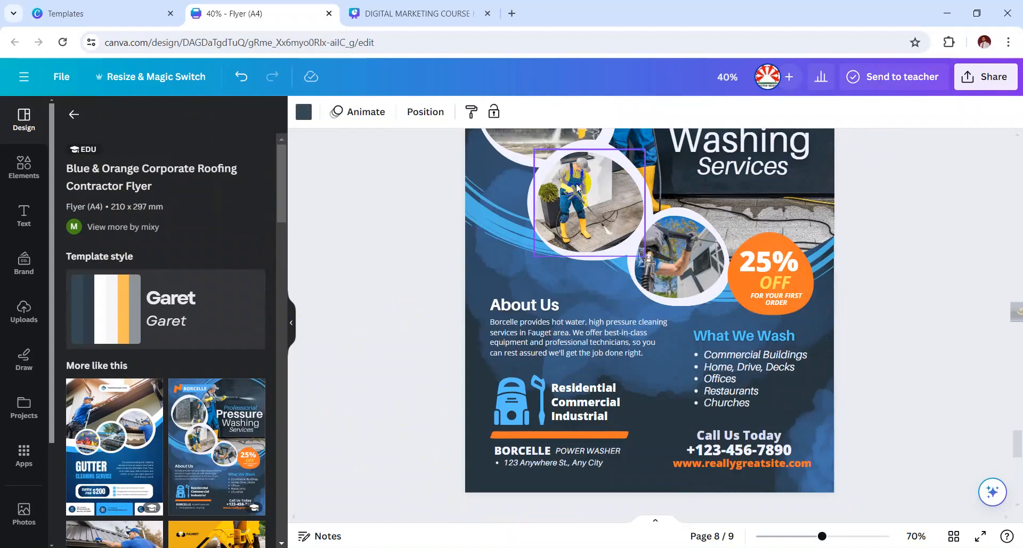
pyautogui.scroll(-7, 578, 183)
pyautogui.scroll(-3, 760, 221)
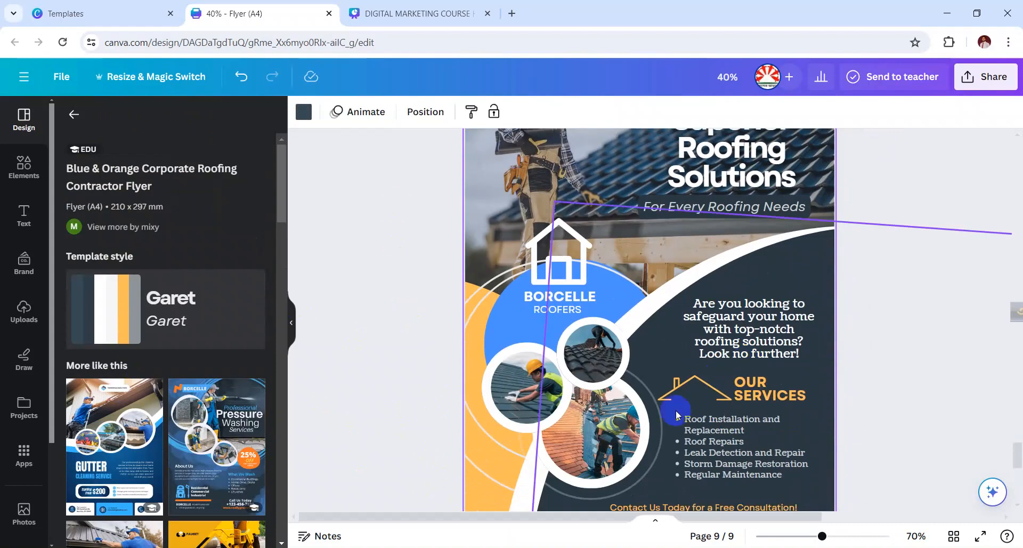
pyautogui.scroll(6, 674, 327)
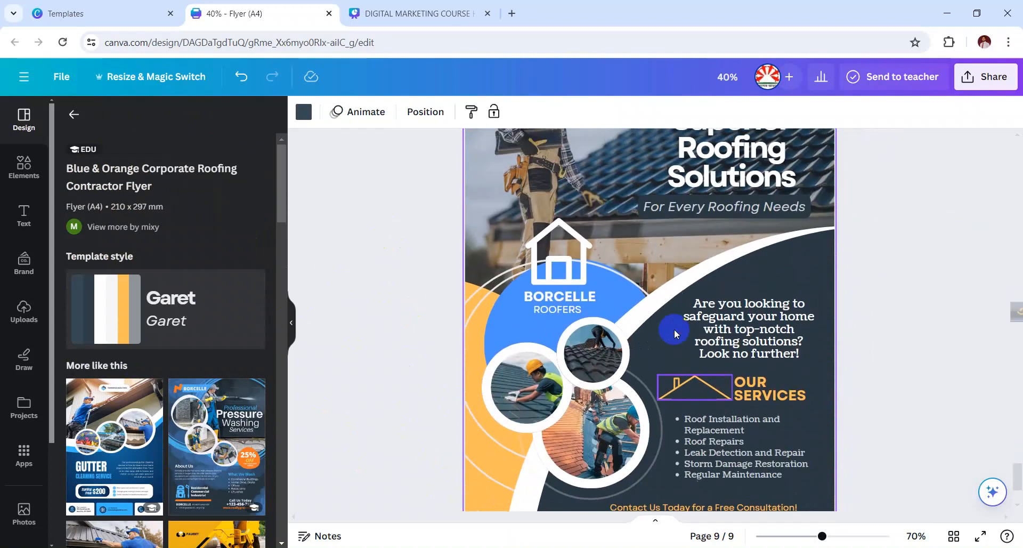
pyautogui.click(563, 341)
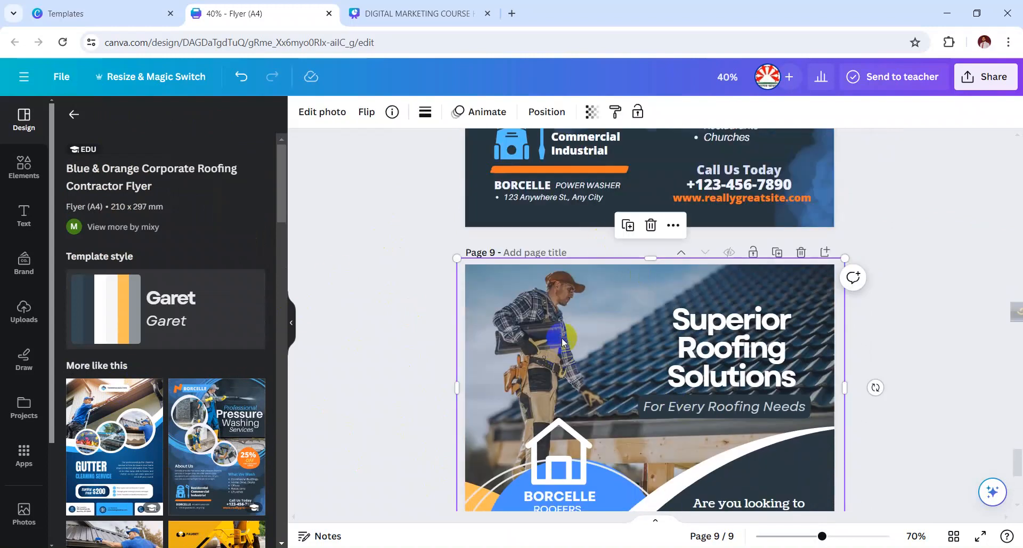
pyautogui.scroll(-5, 562, 341)
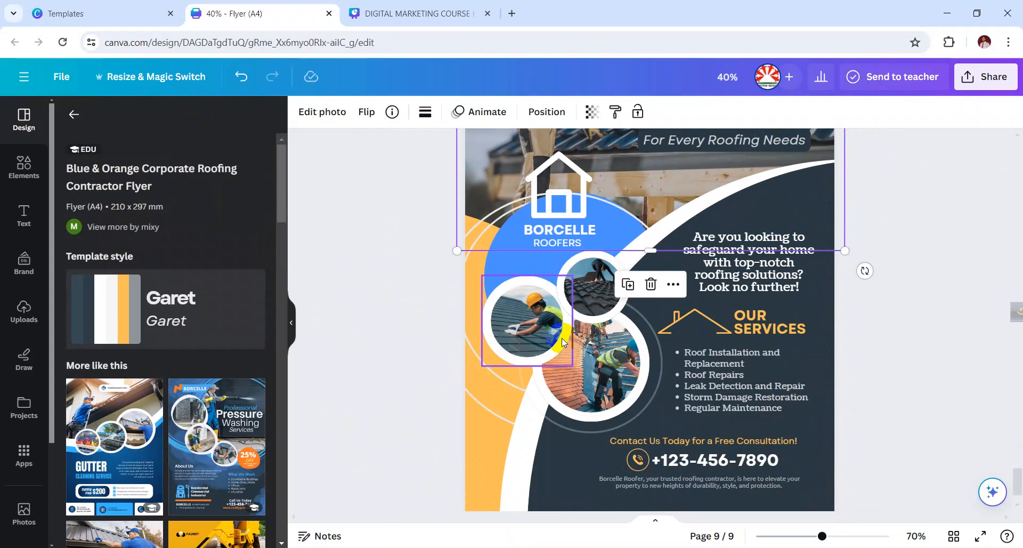
pyautogui.scroll(6, 562, 337)
pyautogui.scroll(-3, 559, 246)
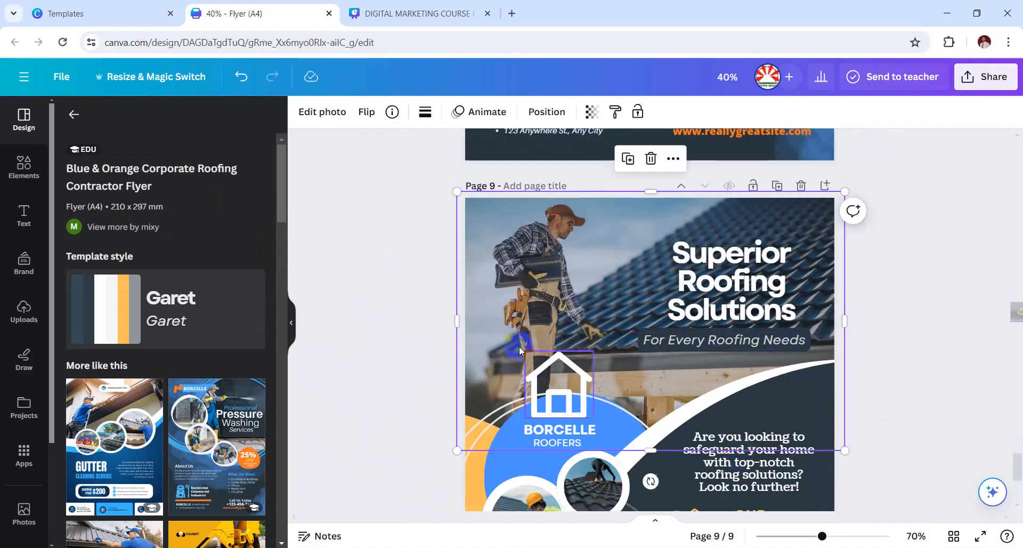
# Step: Reposition the large roofer background photo in the upper part of page 9 slightly to the left and up
pyautogui.moveTo(559, 246); pyautogui.dragTo(525, 247)
pyautogui.scroll(-3, 525, 246)
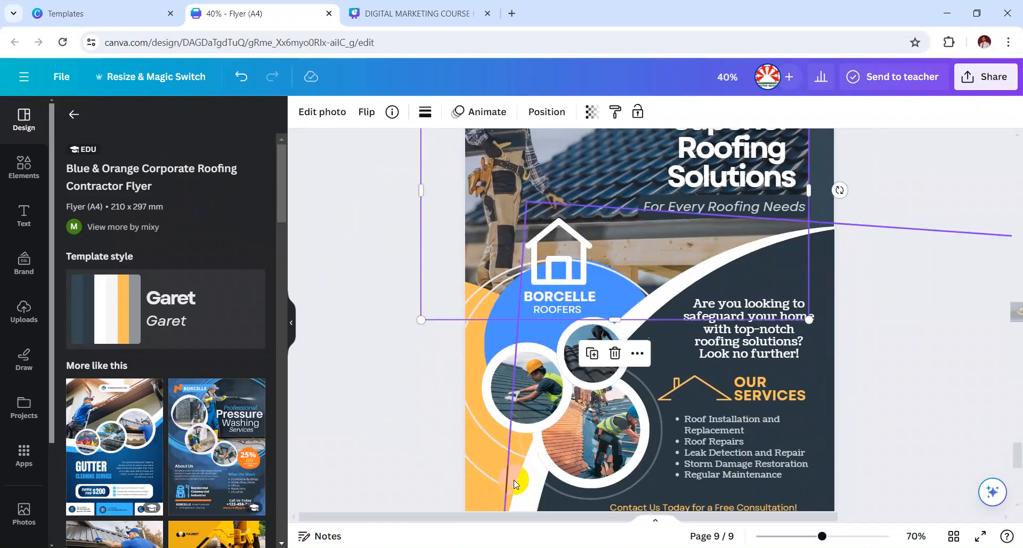
pyautogui.click(525, 397)
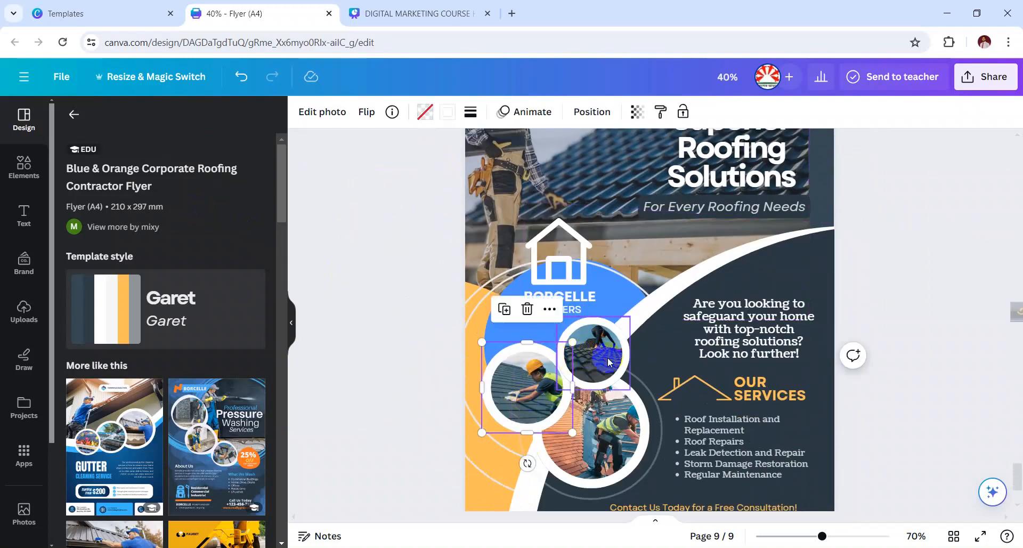
pyautogui.click(591, 353)
pyautogui.scroll(2, 451, 302)
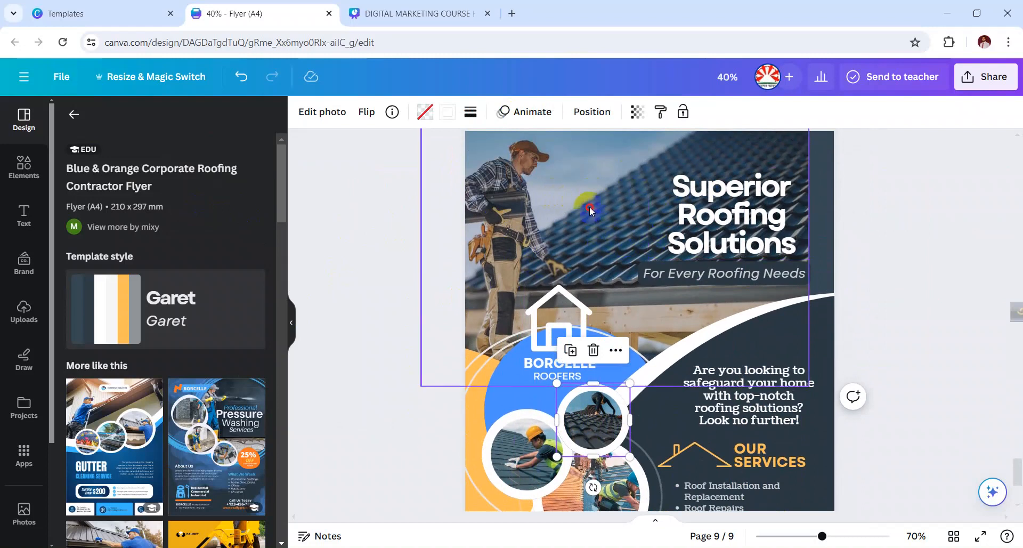
pyautogui.moveTo(590, 202); pyautogui.dragTo(613, 200)
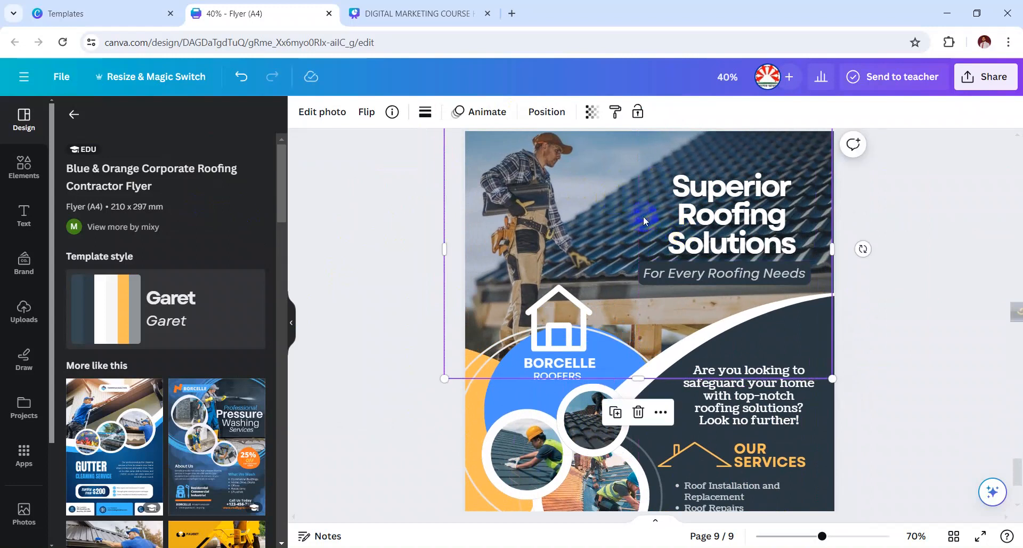
pyautogui.scroll(-5, 626, 257)
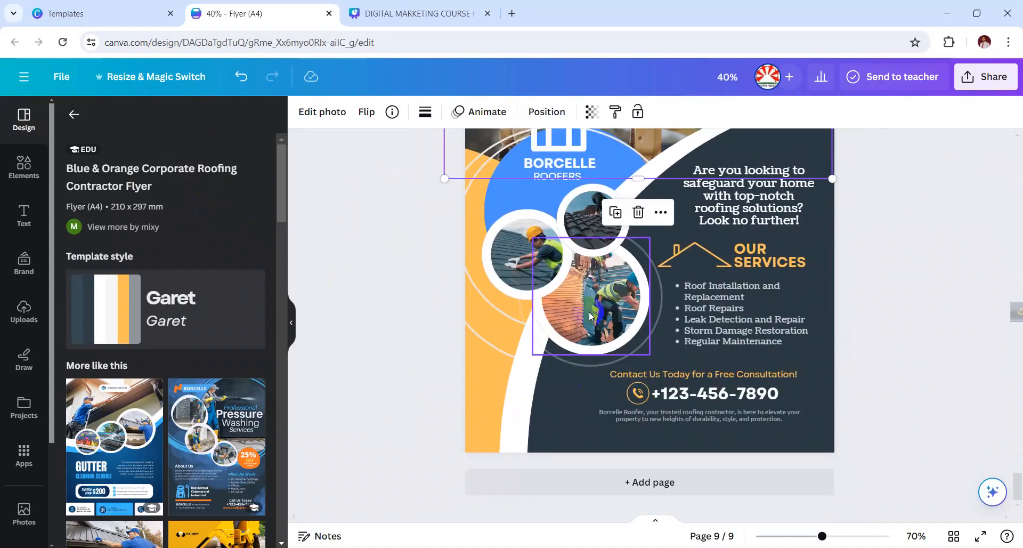
pyautogui.scroll(3, 879, 304)
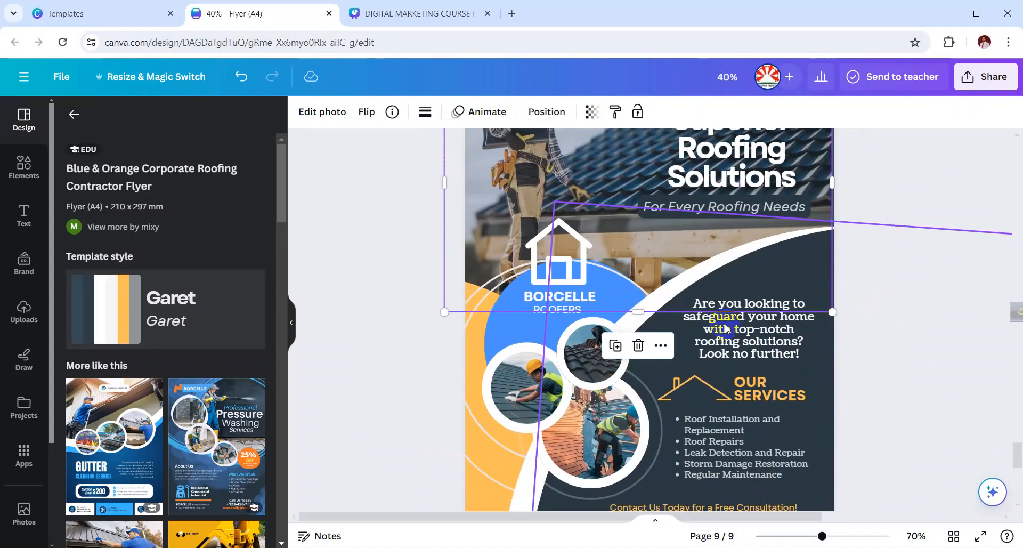
pyautogui.click(403, 330)
# Step: Browse the templates similar to the roofing flyer, such as construction, solar energy, plumbing and welding designs
pyautogui.scroll(-3, 403, 330)
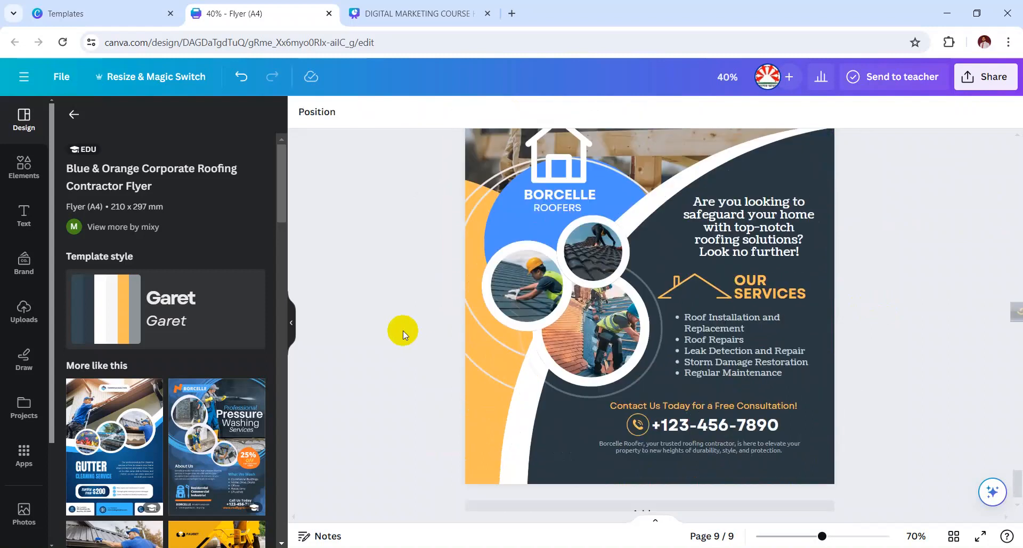
pyautogui.scroll(-6, 216, 433)
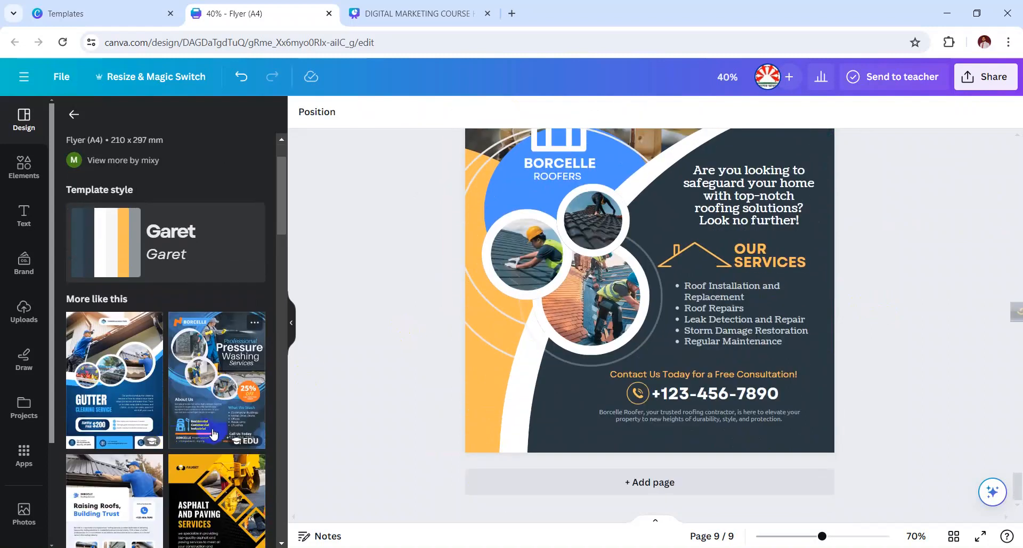
pyautogui.scroll(-3, 160, 394)
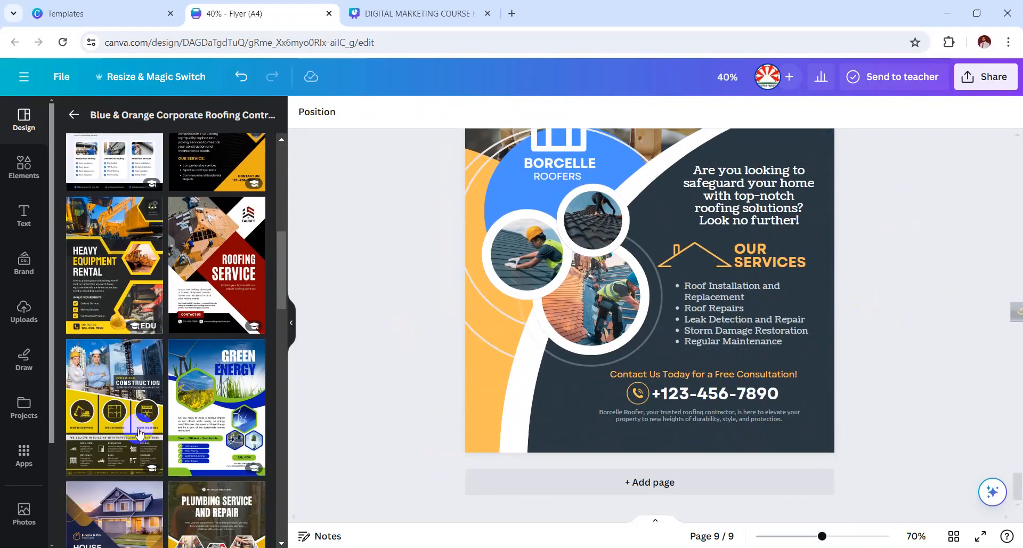
pyautogui.scroll(-10, 194, 422)
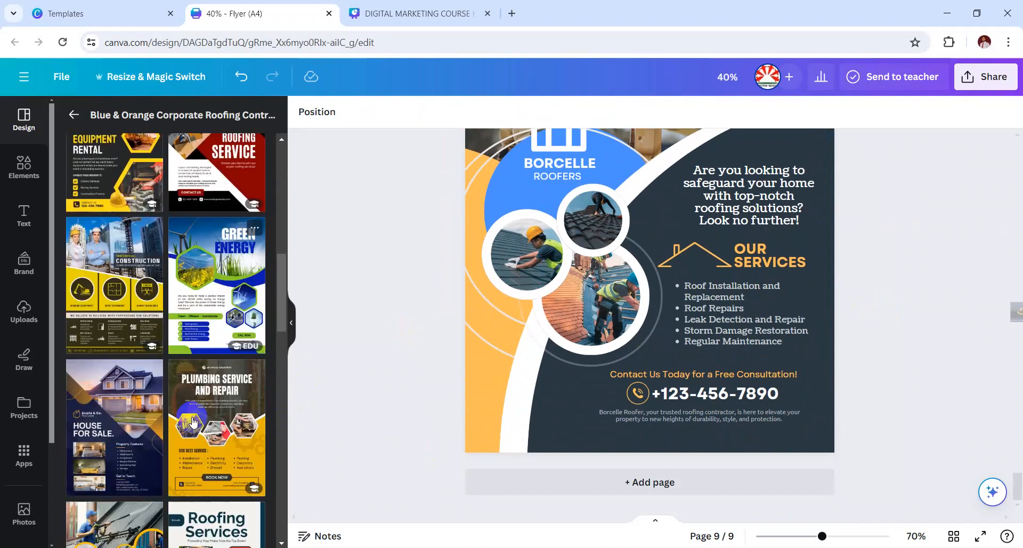
pyautogui.scroll(-15, 193, 422)
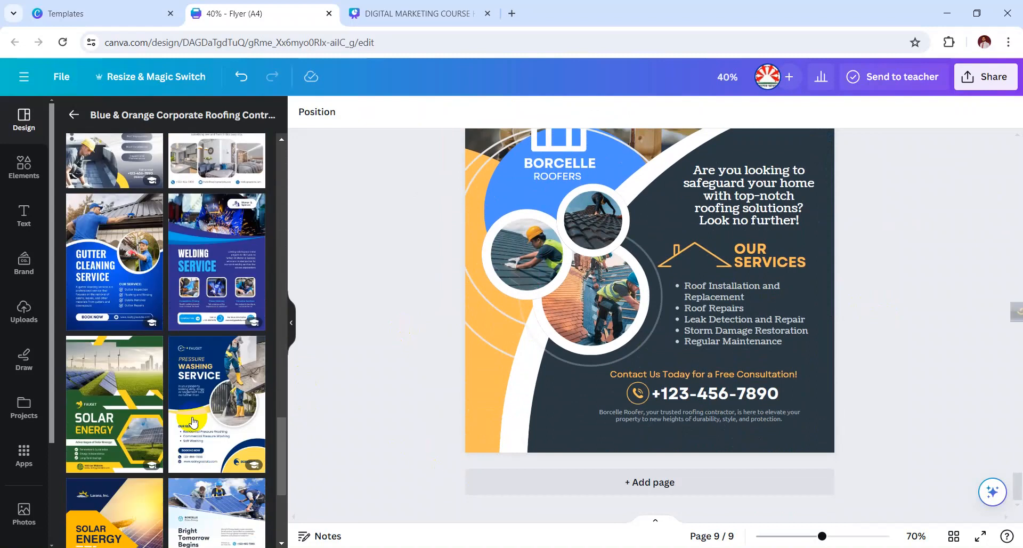
pyautogui.scroll(-2, 192, 416)
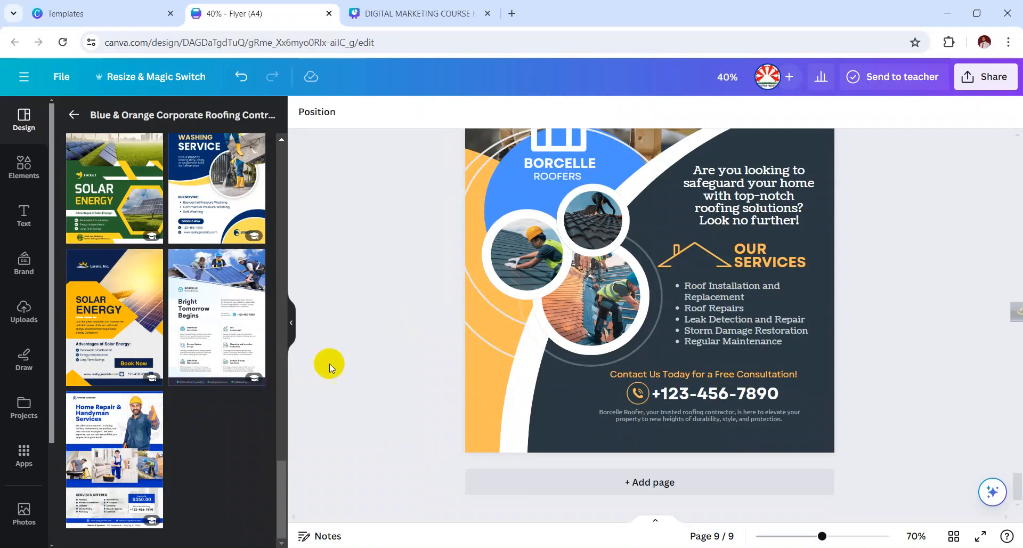
pyautogui.scroll(8, 443, 292)
pyautogui.scroll(1, 222, 305)
pyautogui.scroll(6, 223, 306)
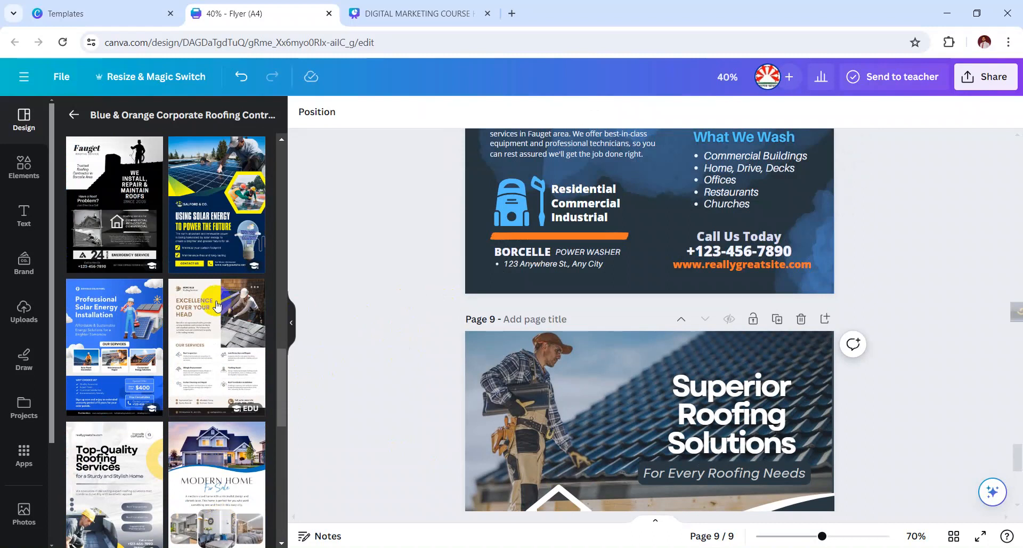
pyautogui.scroll(5, 174, 441)
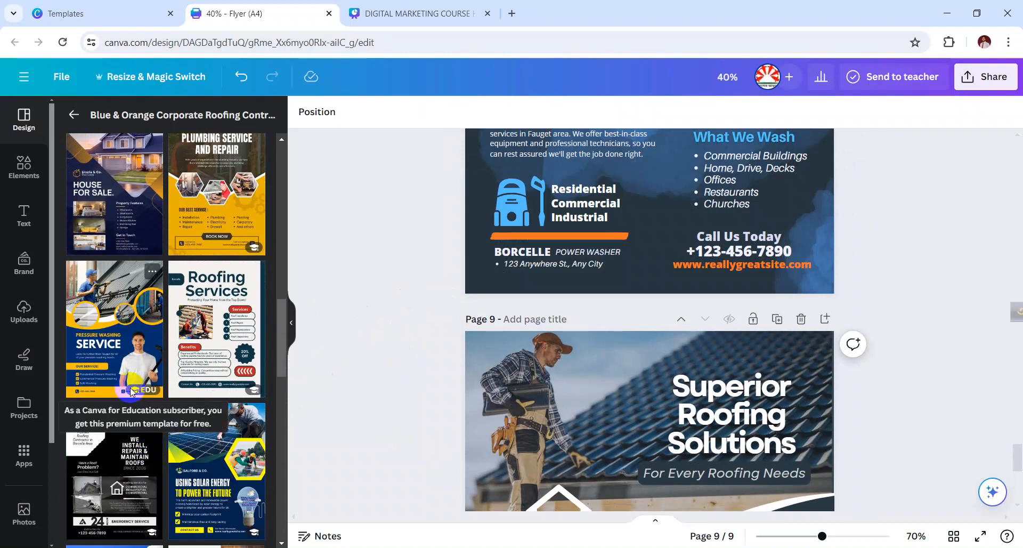
# Step: Add a tenth page and apply the Blue and Yellow Modern Solar Energy Flyer template from the similar designs to it
pyautogui.scroll(-3, 131, 392)
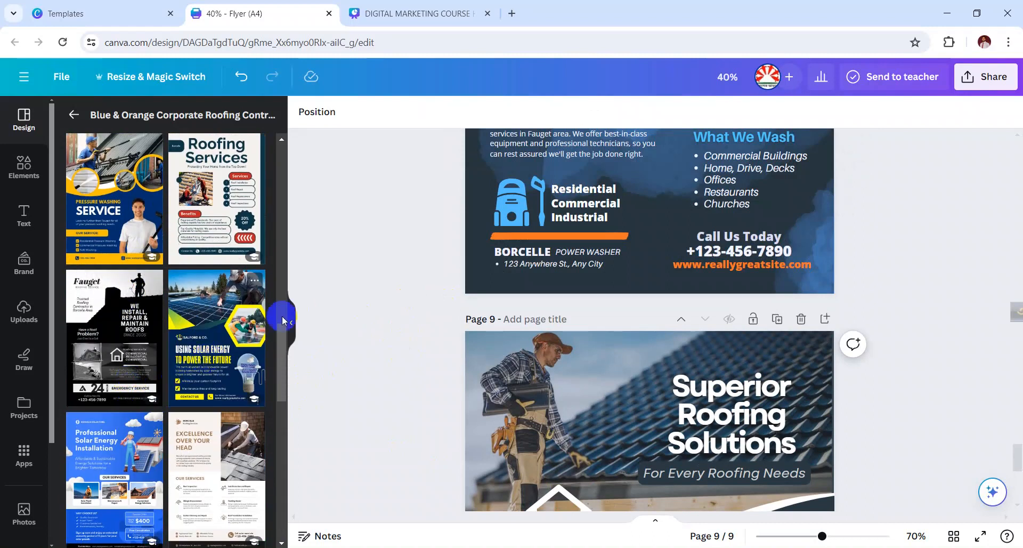
pyautogui.scroll(-4, 675, 425)
pyautogui.scroll(-4, 676, 425)
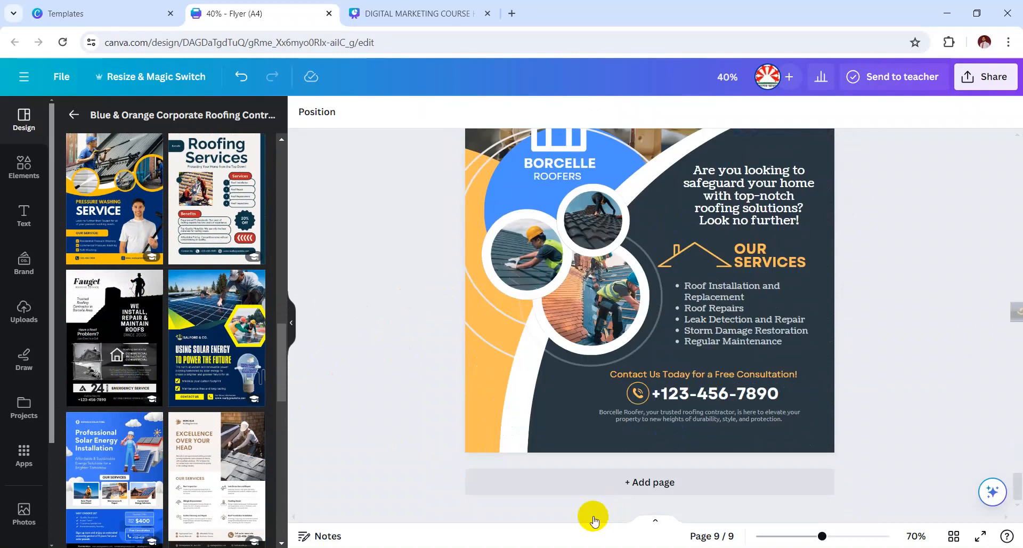
pyautogui.click(497, 485)
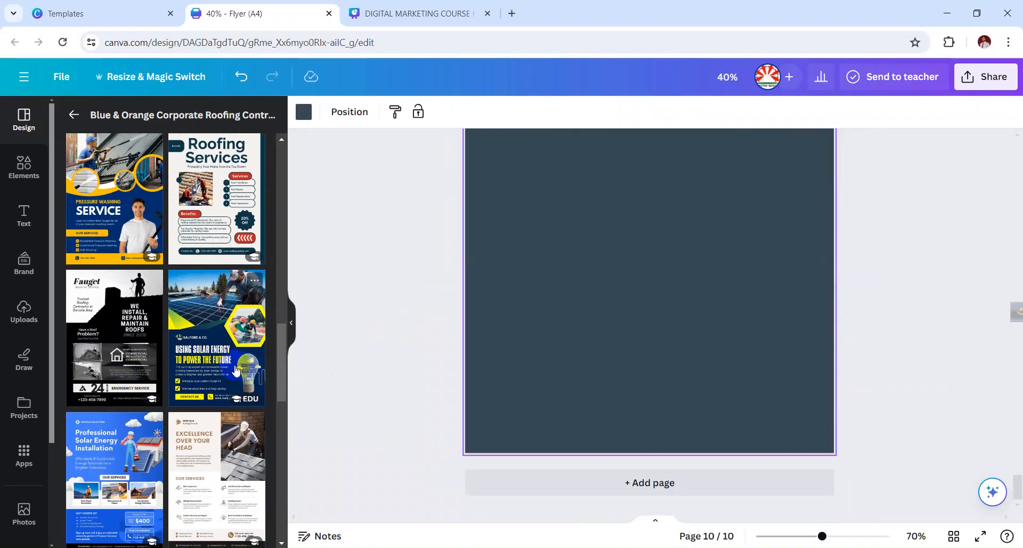
pyautogui.click(215, 360)
# Step: Review the earlier flyers back to page 3 and examine the car service flyer's main photo and service list
pyautogui.scroll(10, 604, 366)
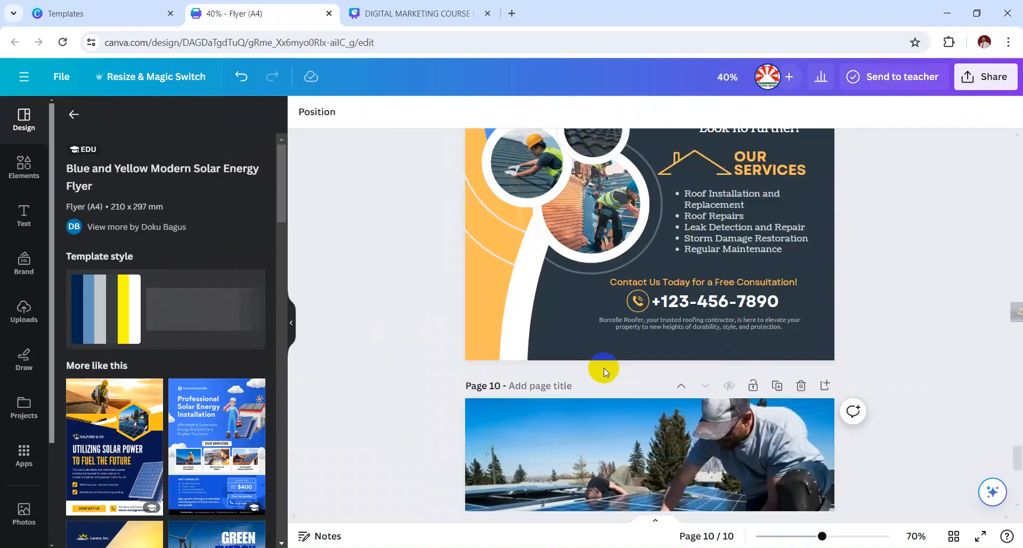
pyautogui.scroll(20, 605, 368)
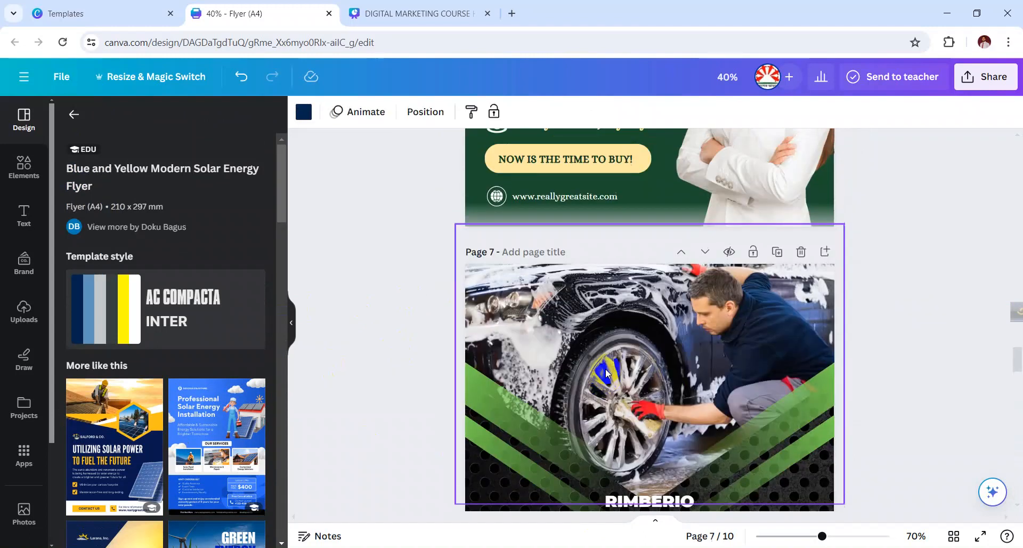
pyautogui.scroll(6, 605, 370)
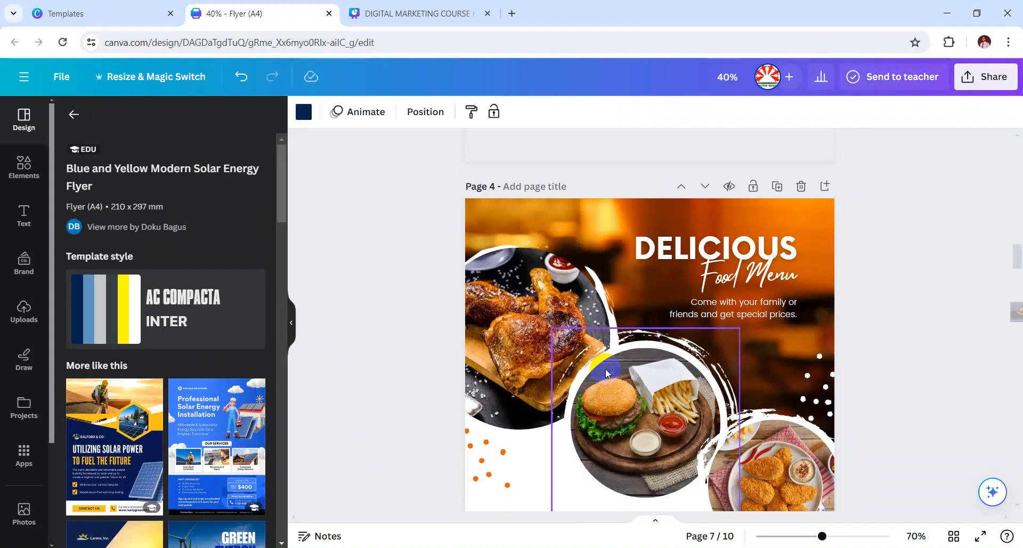
pyautogui.scroll(5, 605, 372)
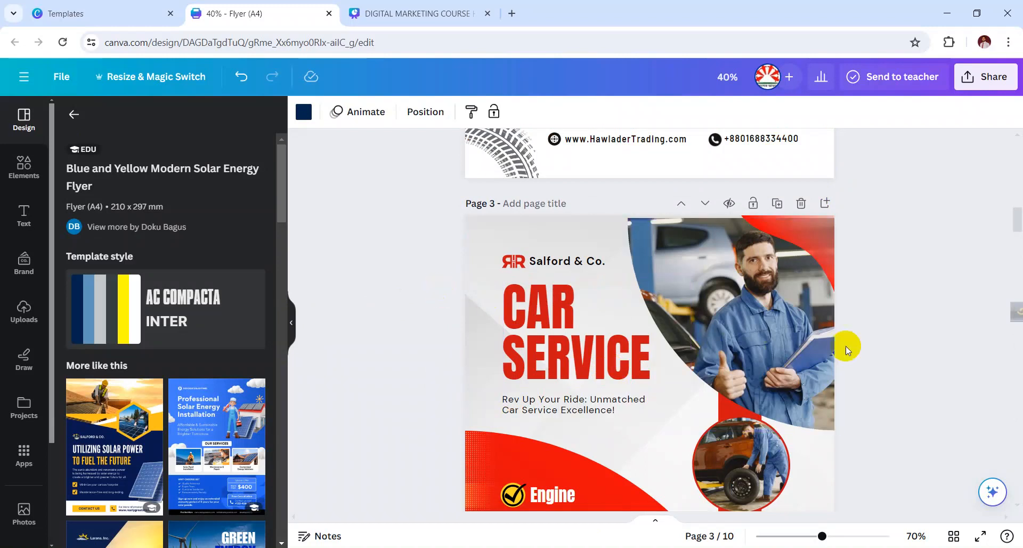
pyautogui.click(896, 274)
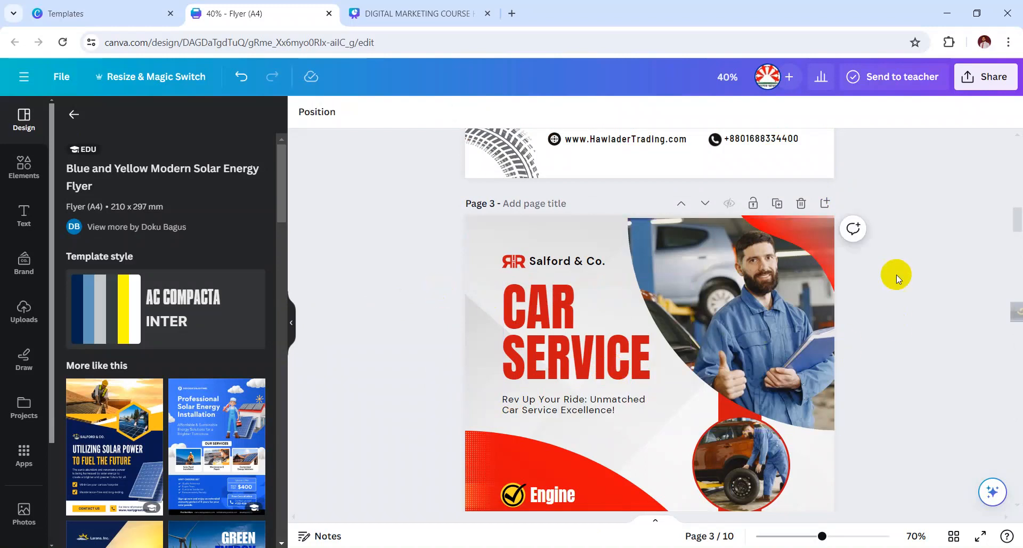
pyautogui.click(727, 307)
pyautogui.scroll(-4, 456, 288)
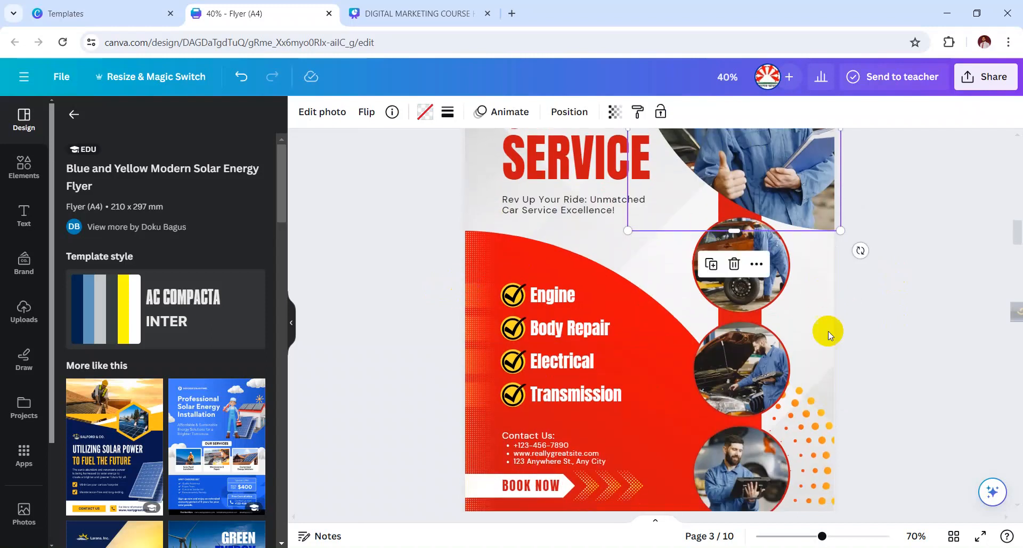
pyautogui.scroll(3, 693, 168)
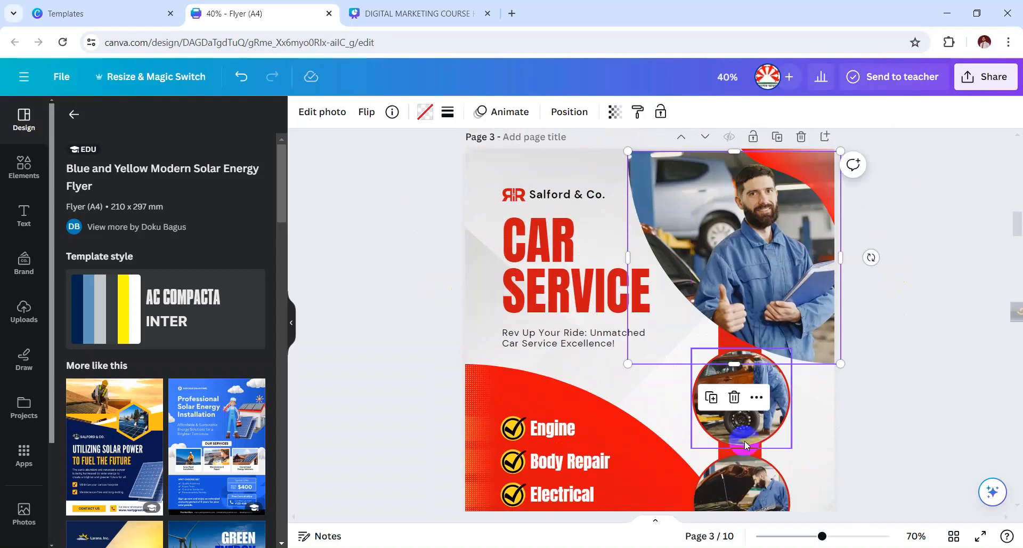
pyautogui.scroll(-3, 715, 315)
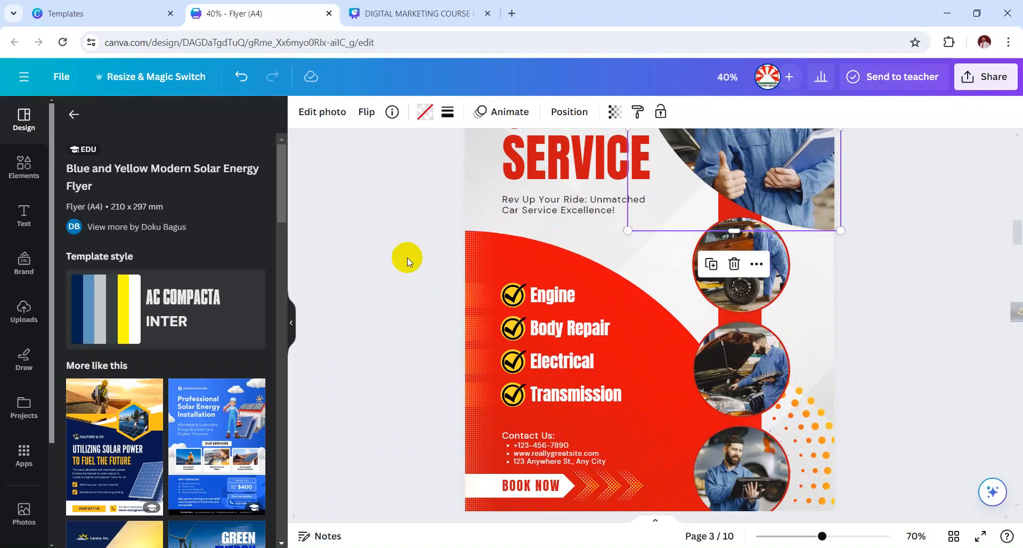
pyautogui.scroll(3, 676, 258)
pyautogui.scroll(4, 677, 257)
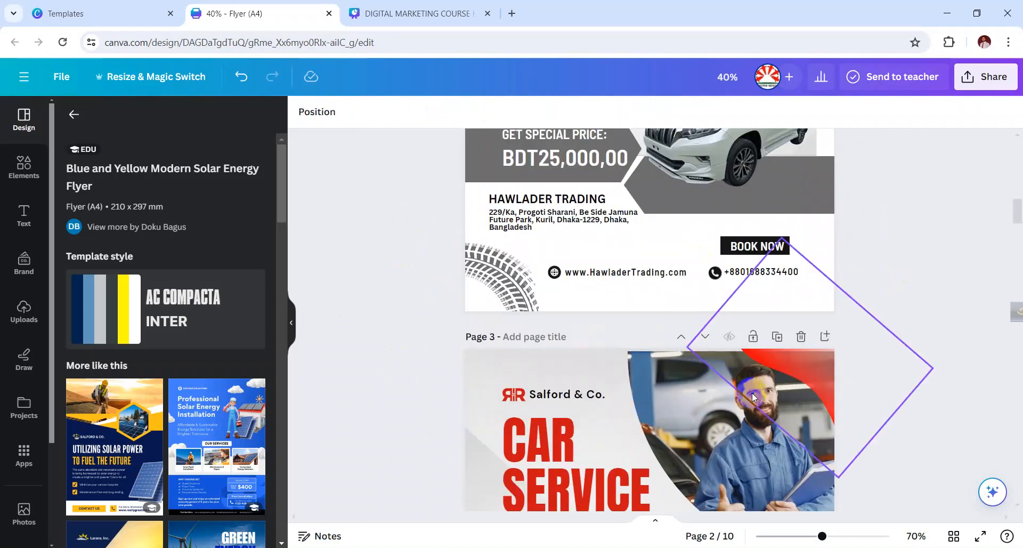
pyautogui.click(724, 443)
pyautogui.scroll(-4, 449, 359)
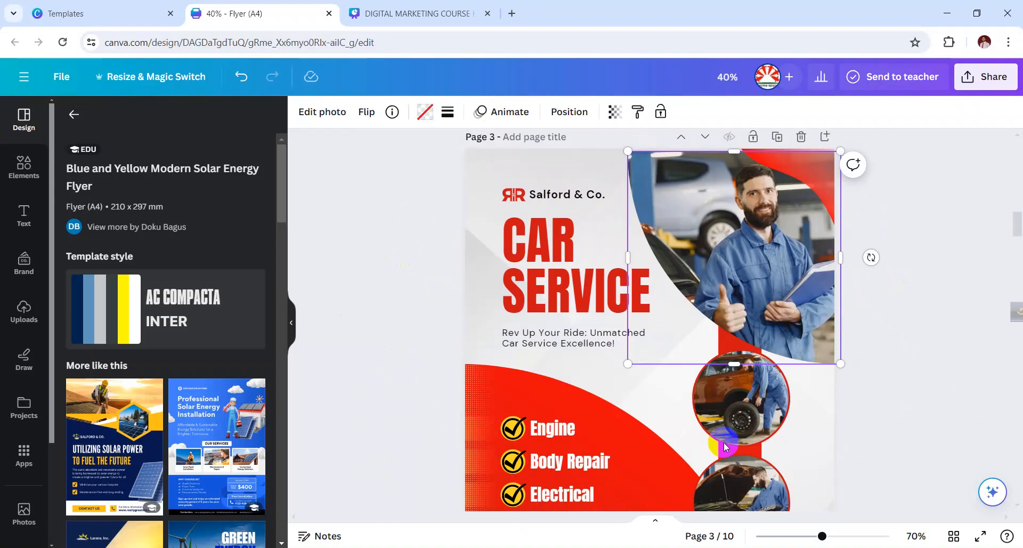
pyautogui.scroll(-3, 449, 358)
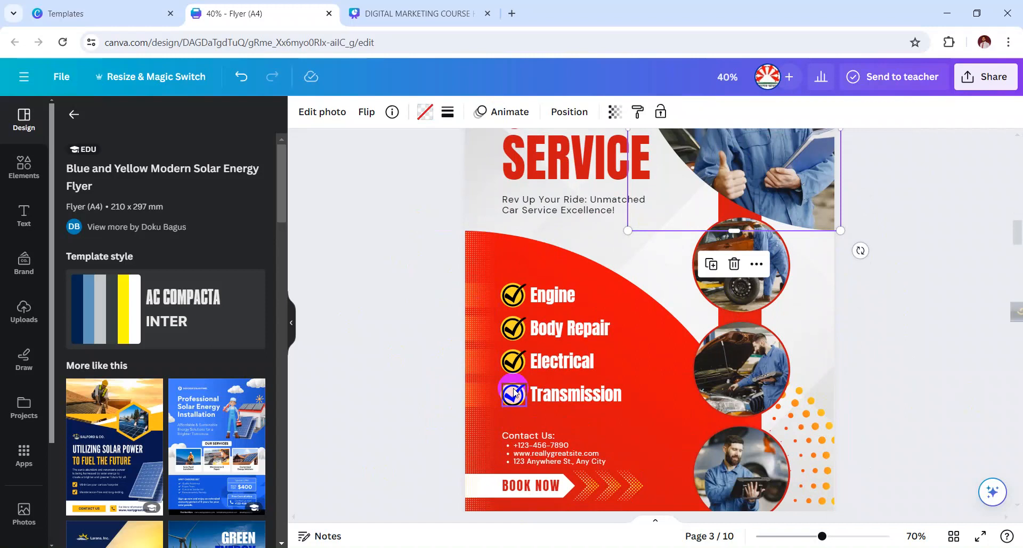
pyautogui.scroll(3, 625, 347)
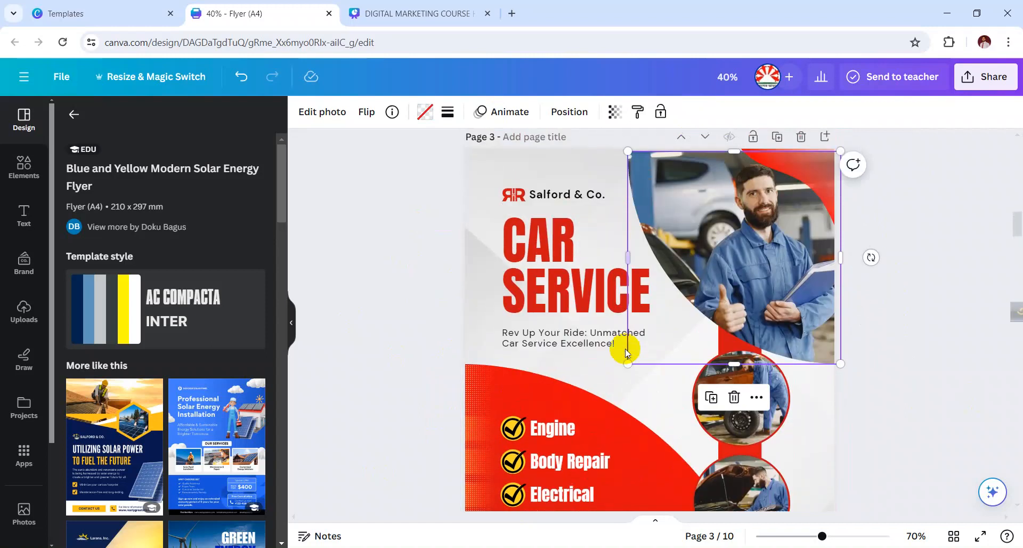
# Step: Compare the large mechanic photo on page 3 with the round photos below it as separate, replaceable images
pyautogui.click(957, 280)
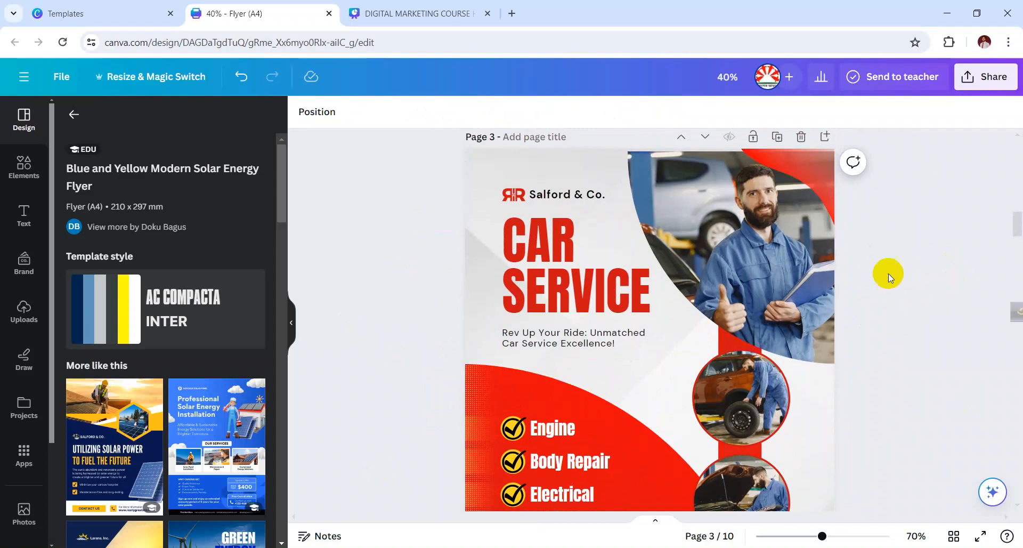
pyautogui.click(763, 239)
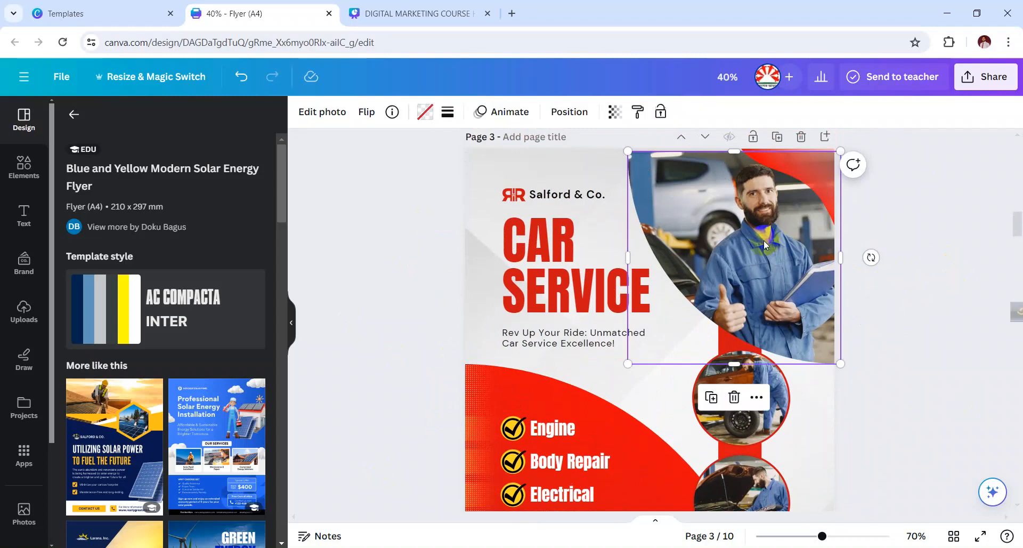
pyautogui.click(968, 370)
pyautogui.click(753, 400)
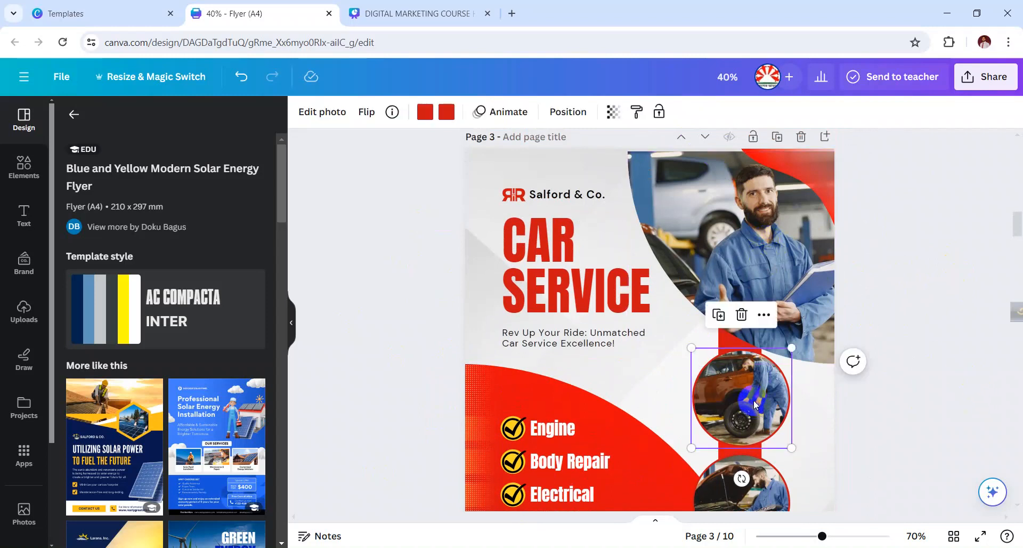
pyautogui.scroll(-3, 755, 404)
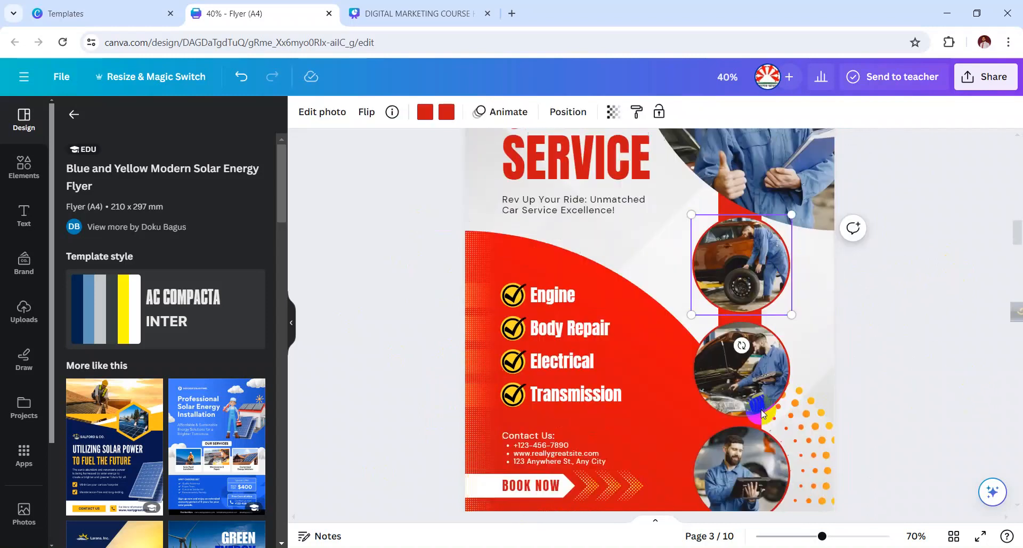
pyautogui.scroll(5, 755, 376)
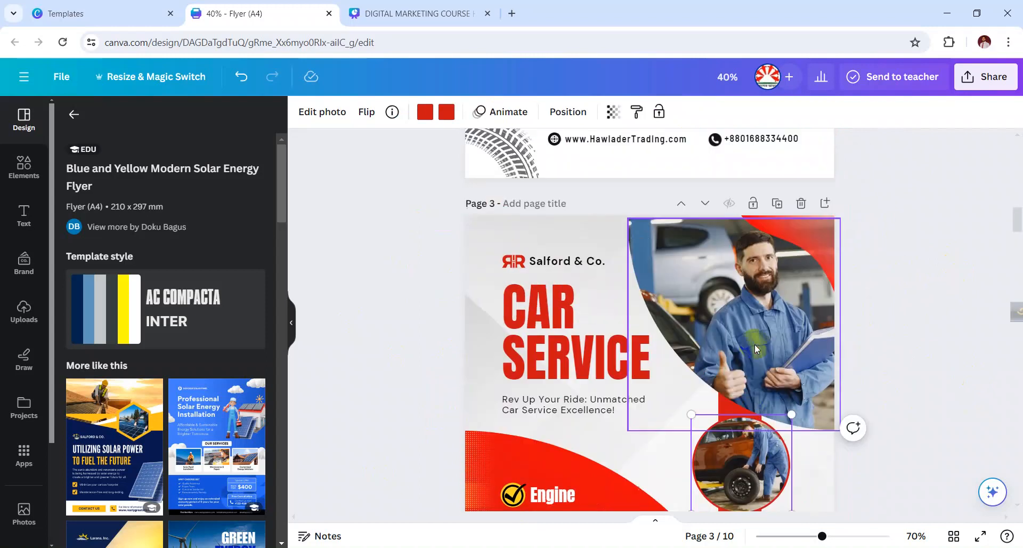
pyautogui.scroll(-3, 757, 349)
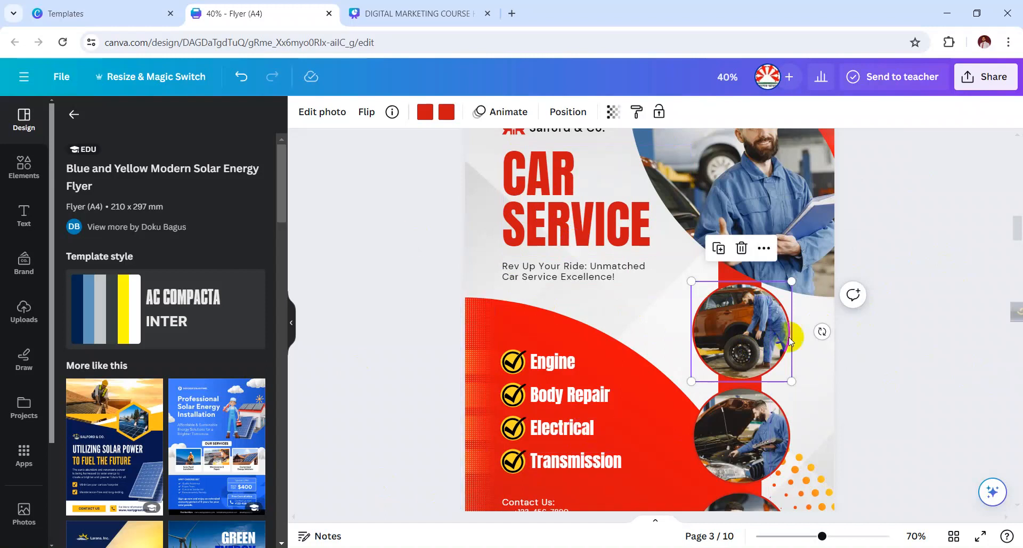
pyautogui.scroll(-2, 913, 350)
pyautogui.scroll(3, 913, 349)
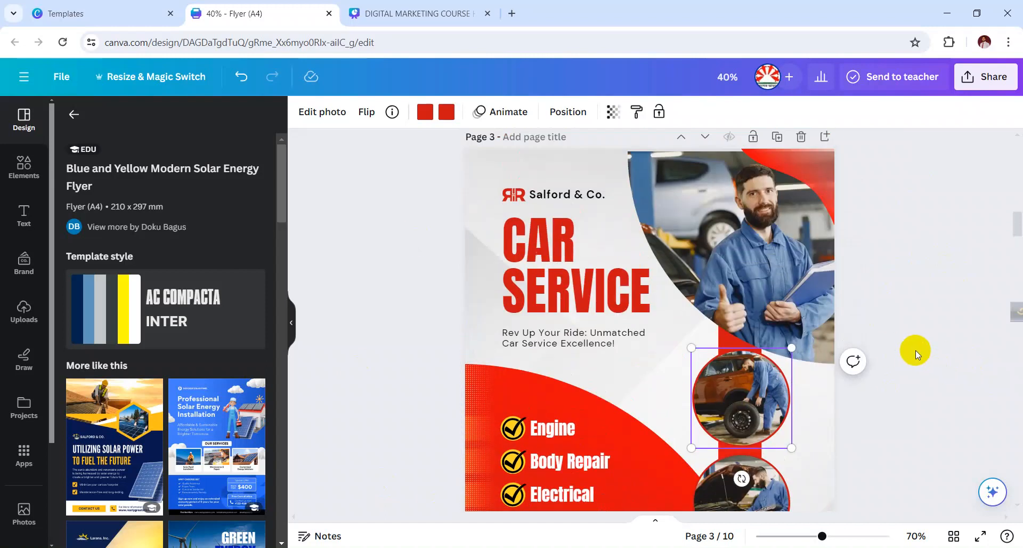
# Step: Delete the large mechanic photo on page 3 and fill its frame with the uploaded portrait of the man in the blue cricket jersey
pyautogui.click(761, 247)
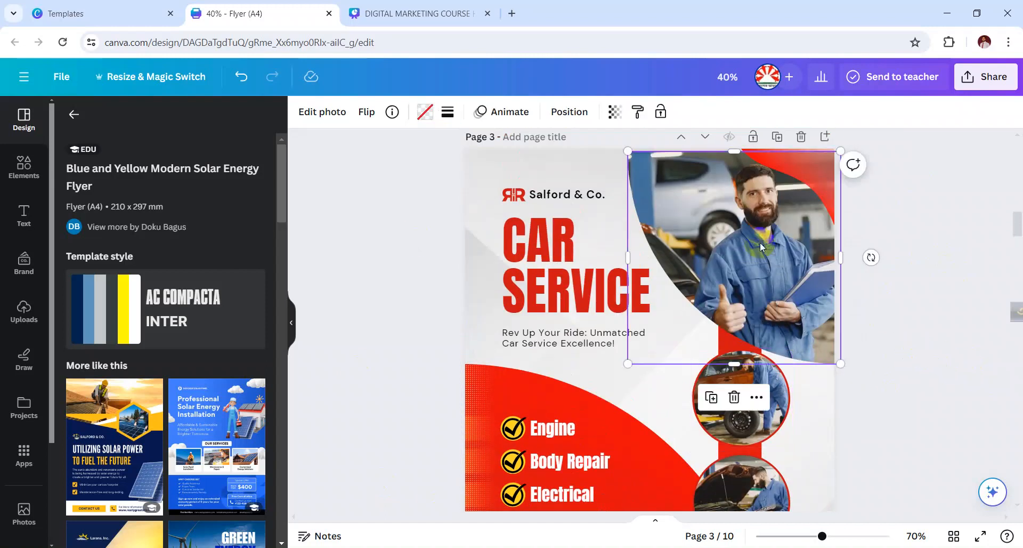
pyautogui.press('Delete')
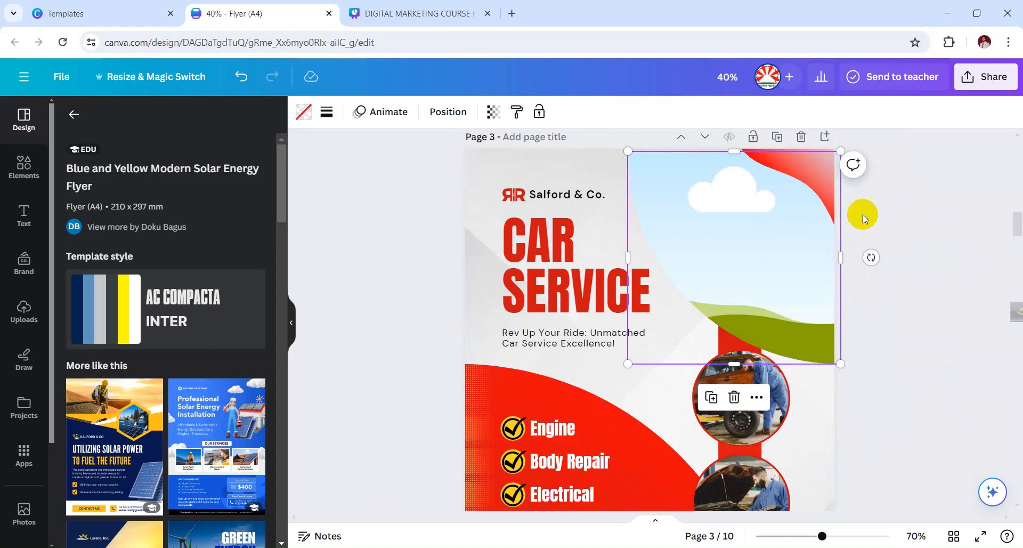
pyautogui.click(24, 312)
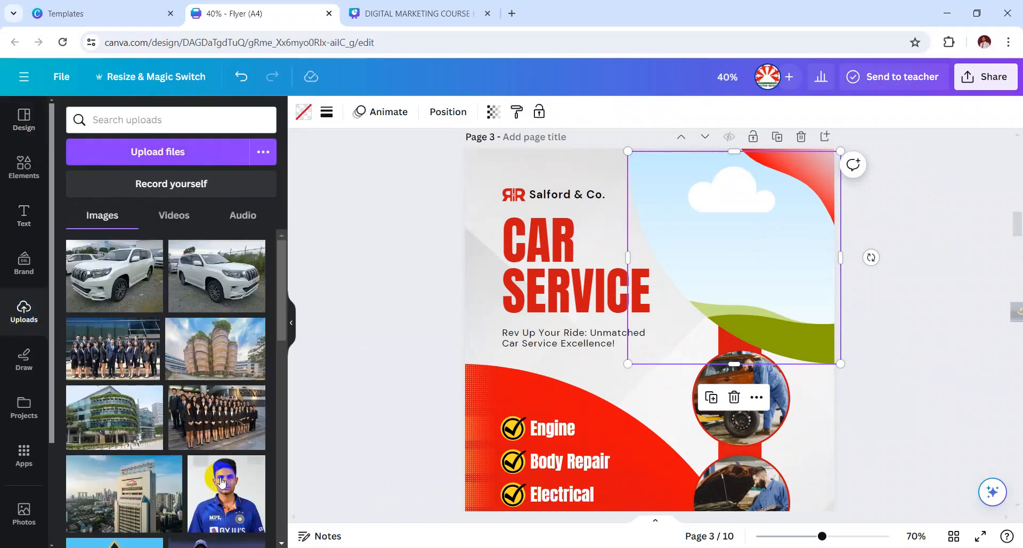
pyautogui.scroll(-3, 261, 411)
pyautogui.moveTo(295, 356); pyautogui.dragTo(723, 253)
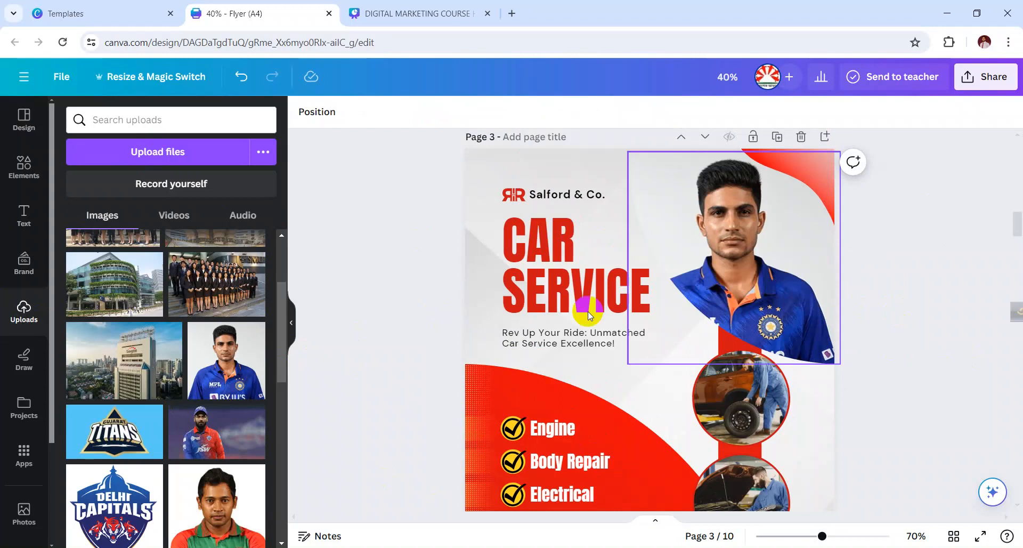
# Step: Replace the cricket jersey portrait on page 3 with the uploaded photo of the man in a light shirt and red tie
pyautogui.scroll(-4, 160, 434)
pyautogui.moveTo(160, 434); pyautogui.dragTo(714, 230)
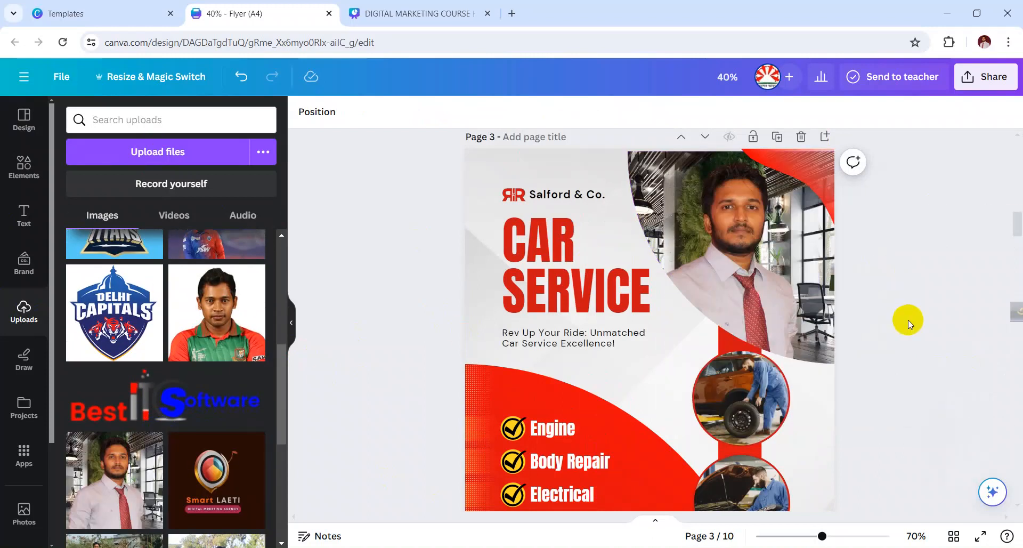
# Step: Delete the portrait of the man in the light shirt and red tie from the large frame on page 3
pyautogui.scroll(2, 908, 320)
pyautogui.click(768, 339)
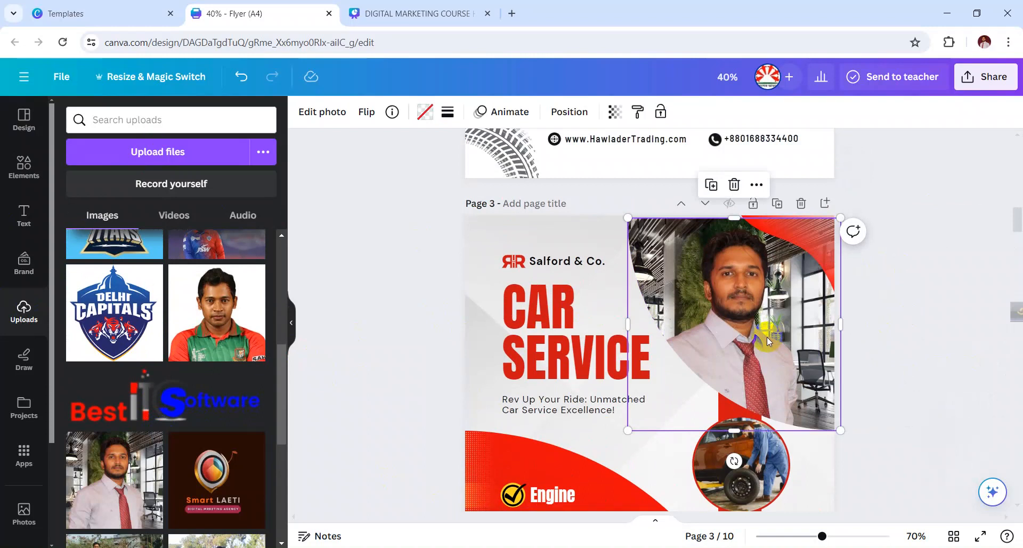
pyautogui.press('Delete')
pyautogui.scroll(-4, 887, 359)
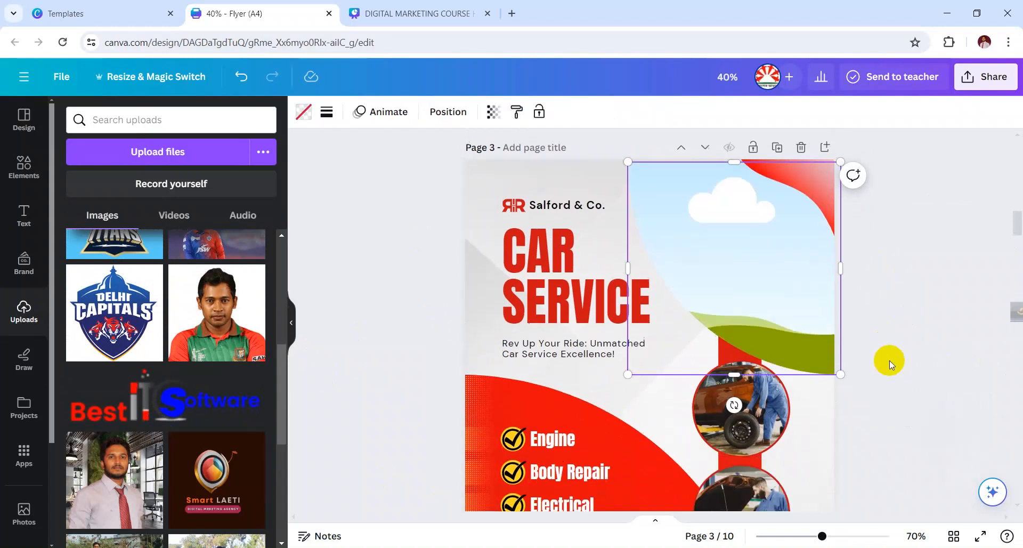
pyautogui.scroll(1, 232, 416)
pyautogui.scroll(2, 232, 416)
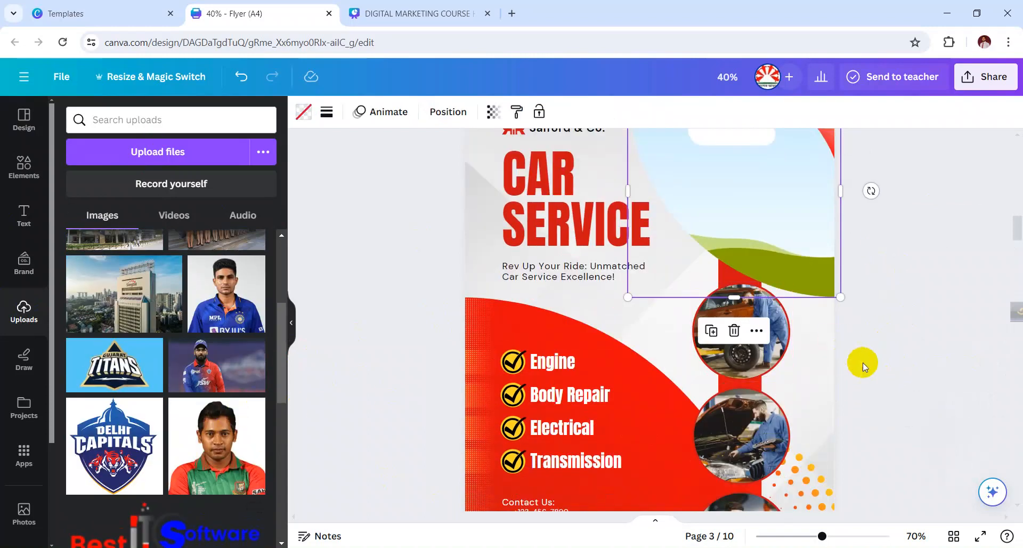
pyautogui.scroll(2, 865, 360)
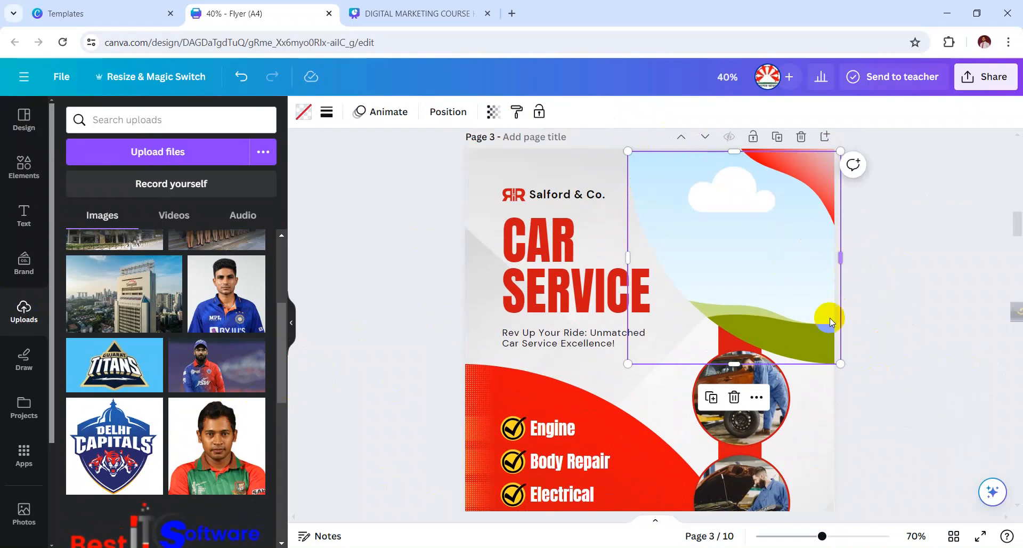
# Step: Replace page 3's three round photos, from top to bottom, with the uploaded blue jersey, green-and-red jersey, and light-shirt-and-red-tie portraits
pyautogui.scroll(-4, 908, 317)
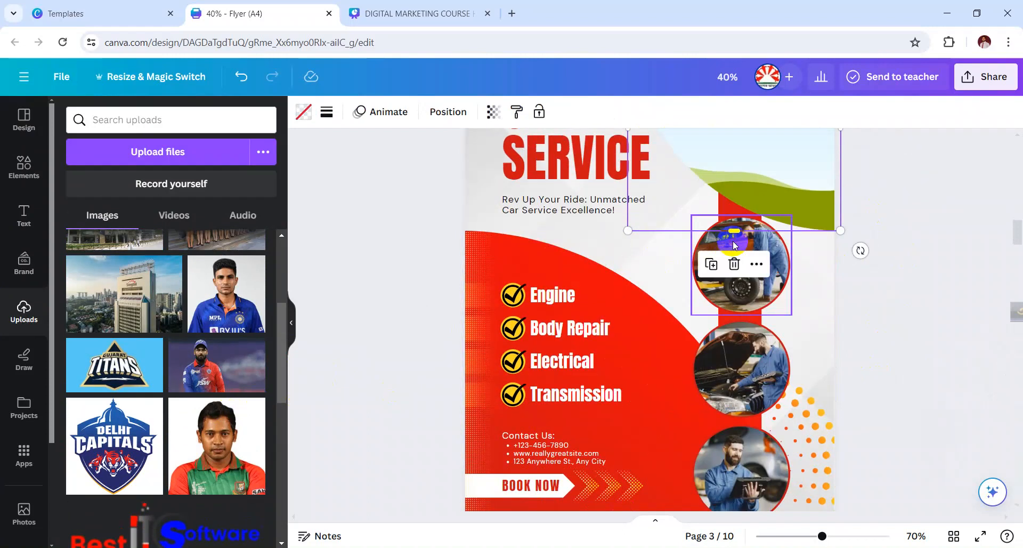
pyautogui.click(734, 245)
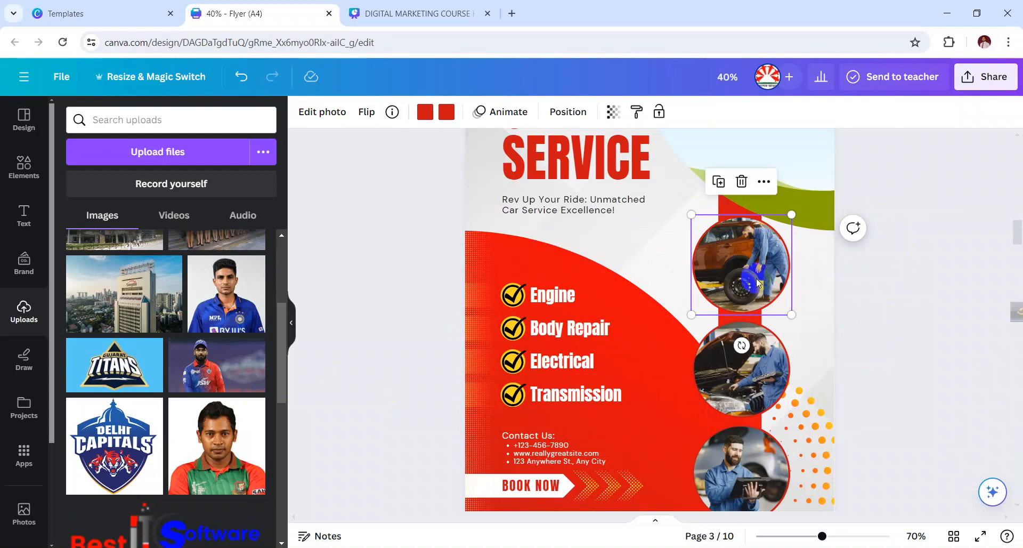
pyautogui.moveTo(229, 302); pyautogui.dragTo(741, 264)
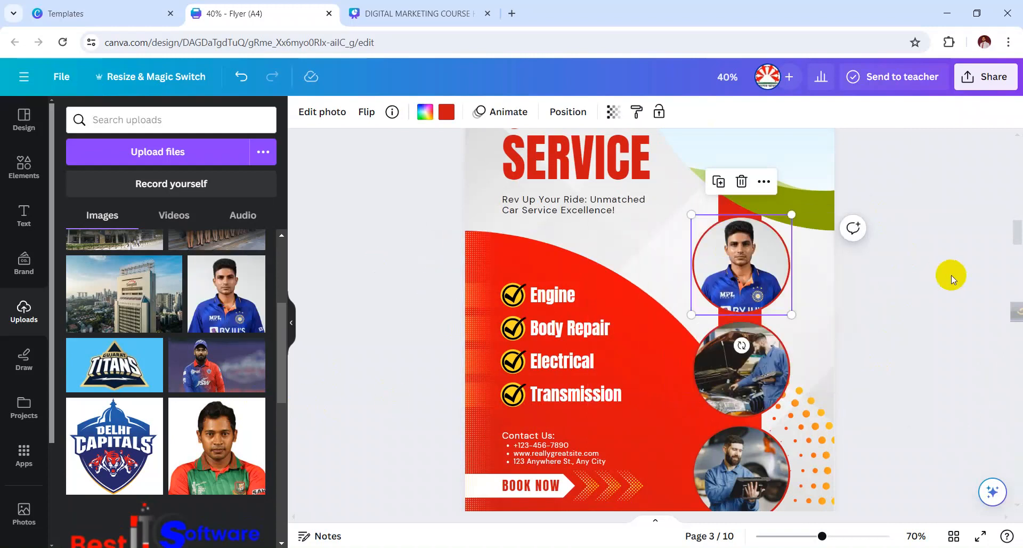
pyautogui.click(953, 279)
pyautogui.moveTo(229, 456); pyautogui.dragTo(757, 375)
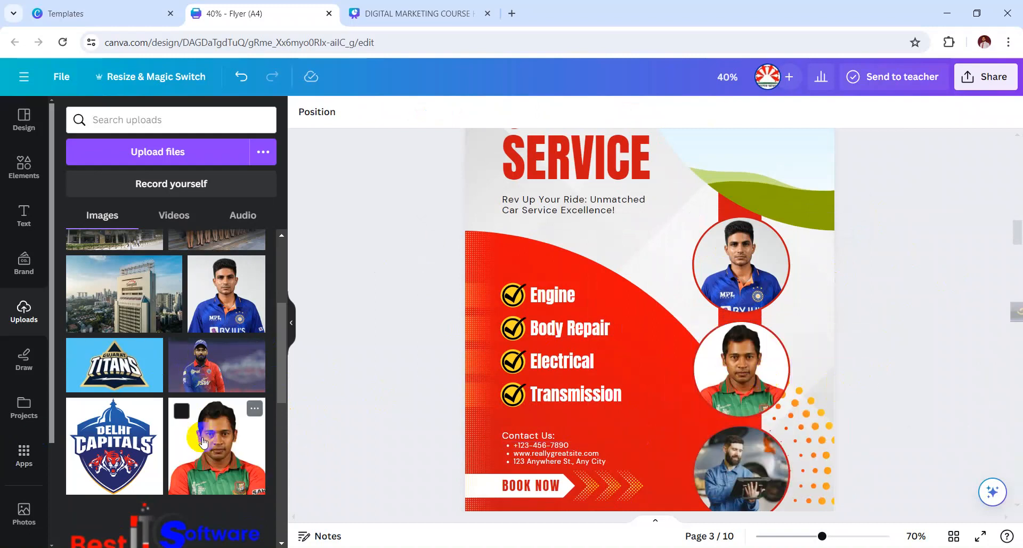
pyautogui.scroll(-3, 202, 442)
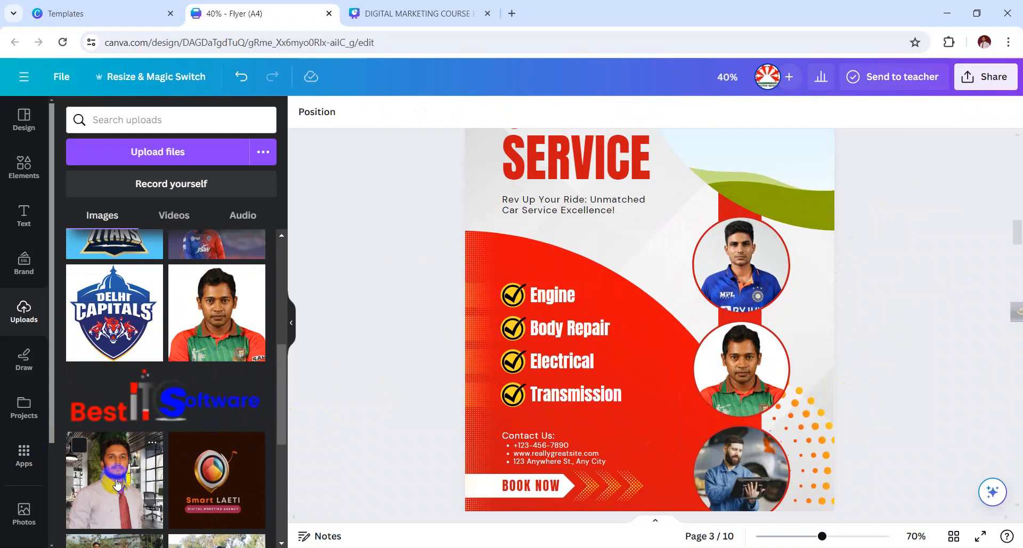
pyautogui.moveTo(112, 484); pyautogui.dragTo(760, 448)
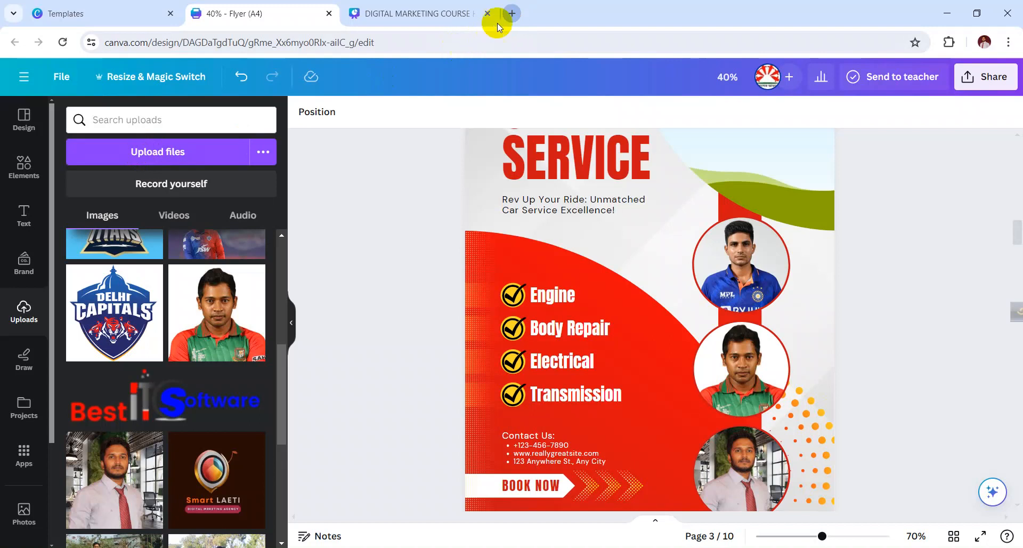
# Step: Search Google in a new browser tab for "car service" and show the image results
pyautogui.click(512, 14)
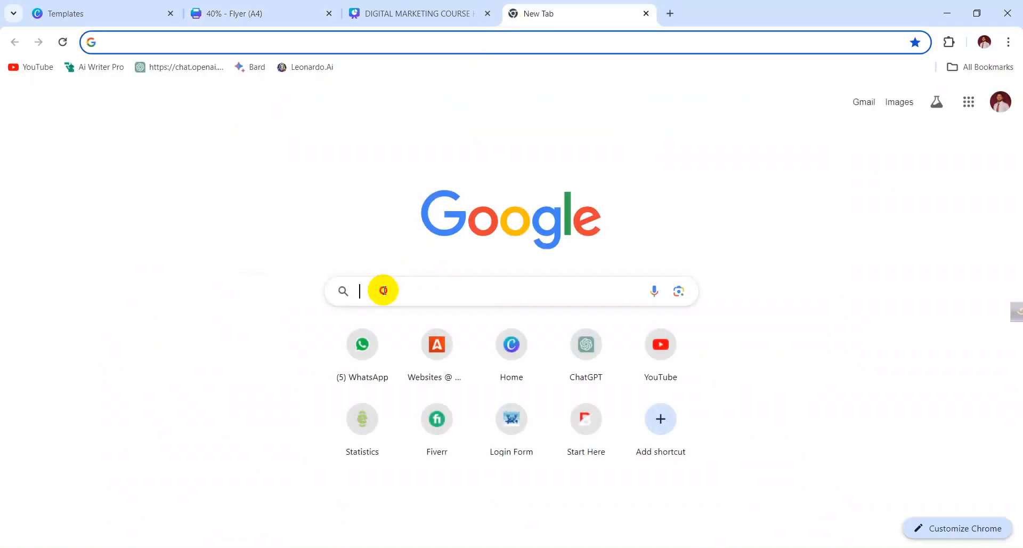
pyautogui.click(380, 290)
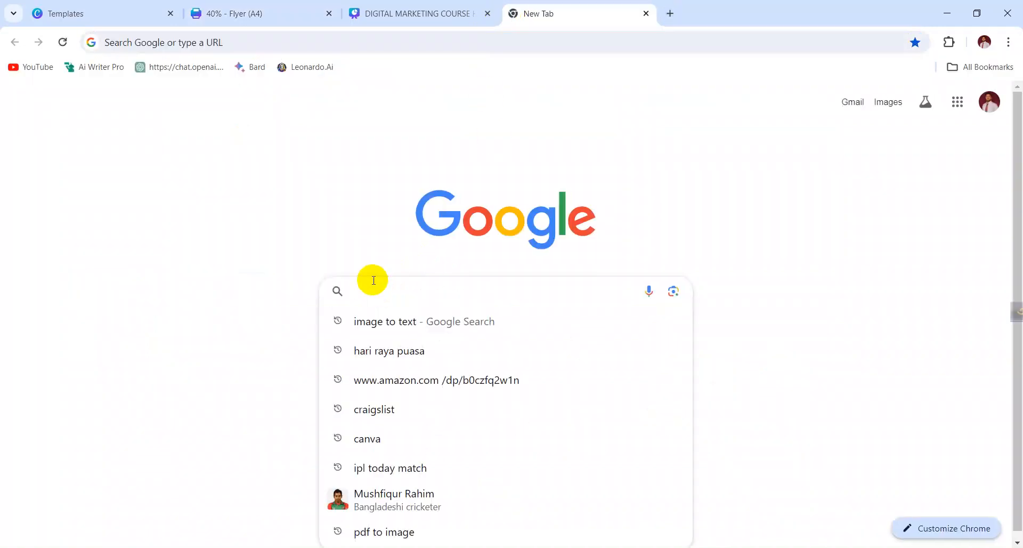
pyautogui.write('car')
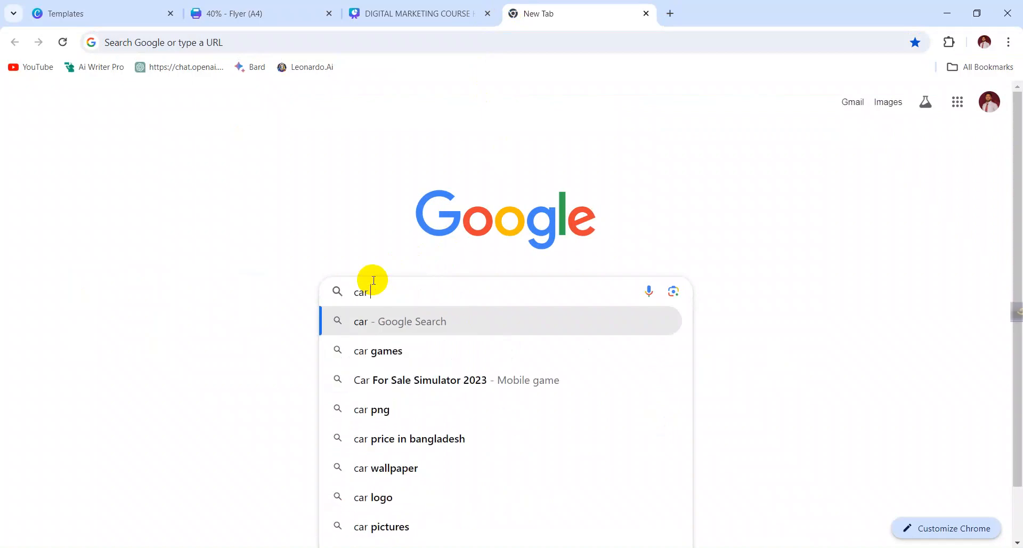
pyautogui.write(' service')
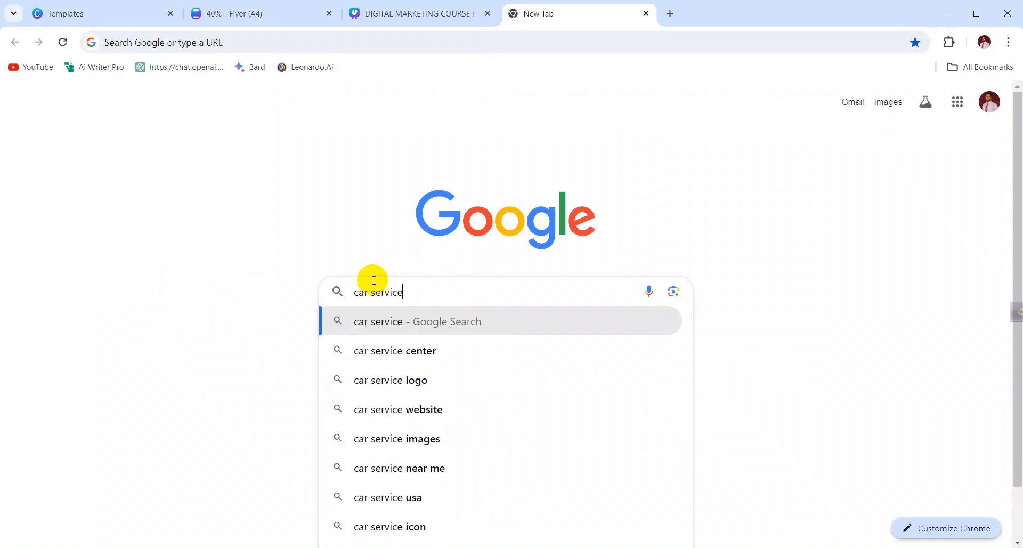
pyautogui.press('Return')
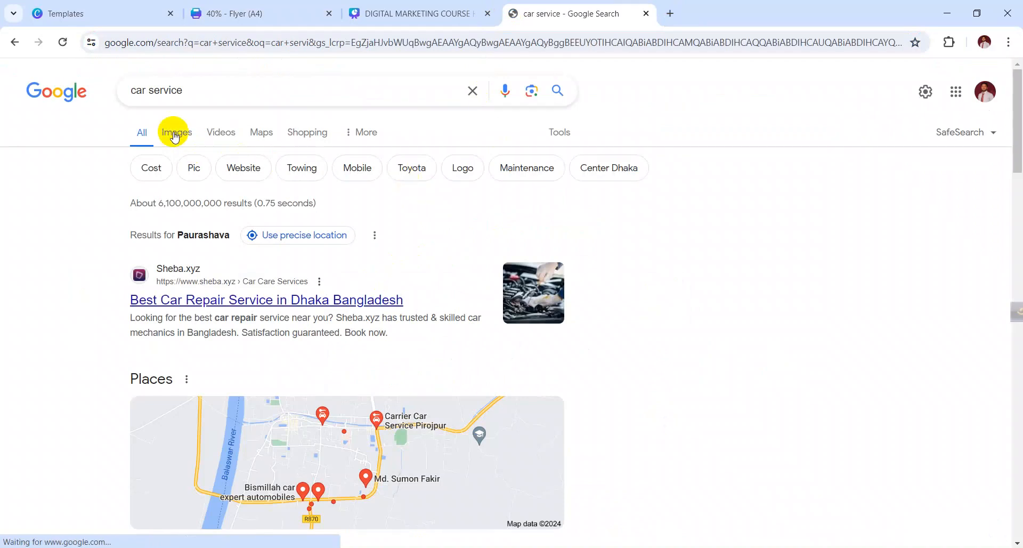
pyautogui.click(174, 138)
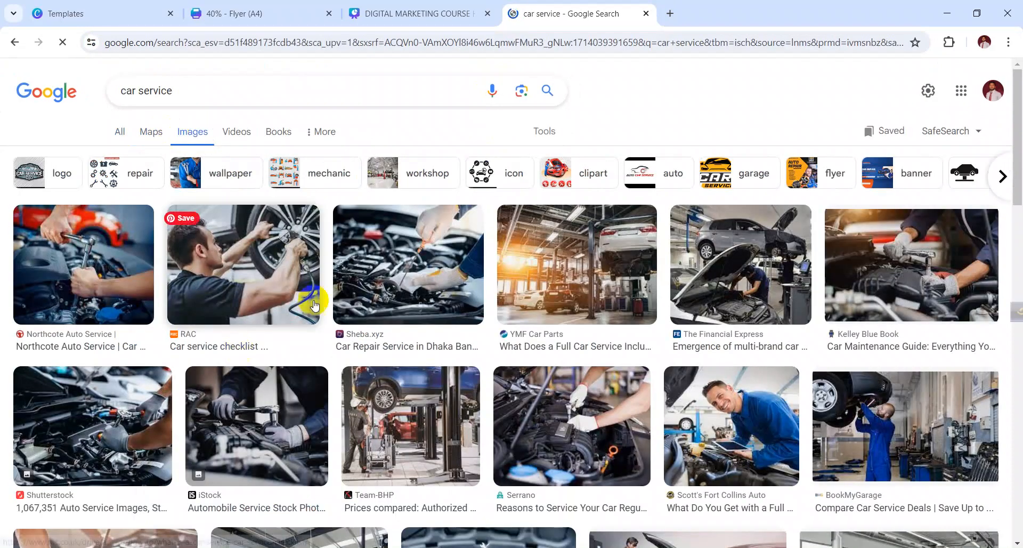
# Step: Copy the RAC photo of the mechanic working on a wheel and put it into the middle round frame of the Canva car service flyer
pyautogui.rightClick(239, 264)
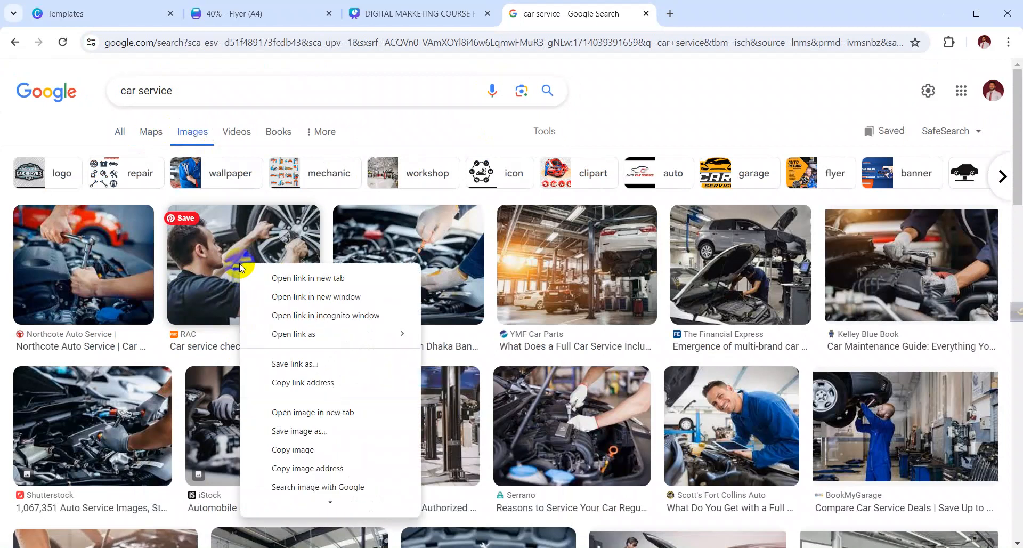
pyautogui.click(294, 451)
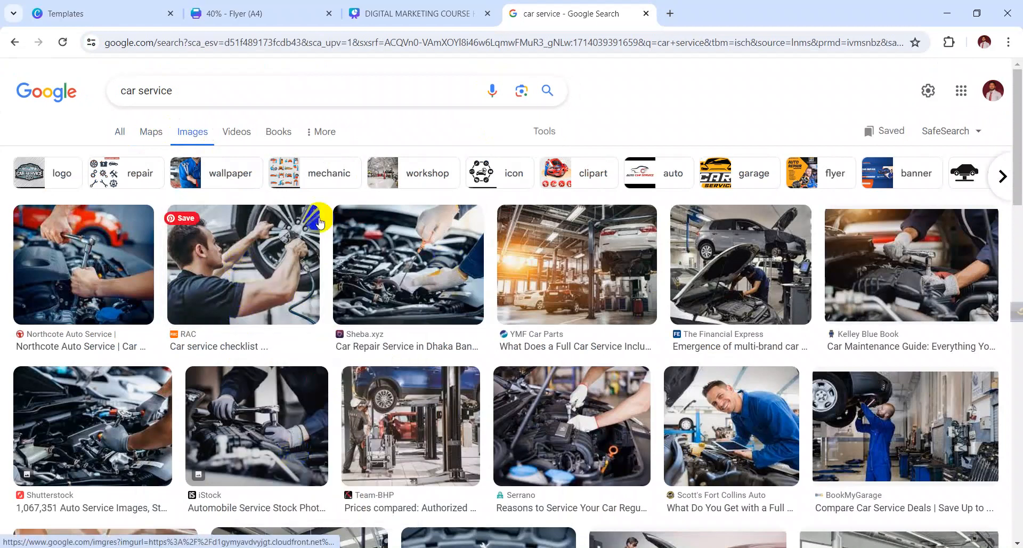
pyautogui.click(252, 18)
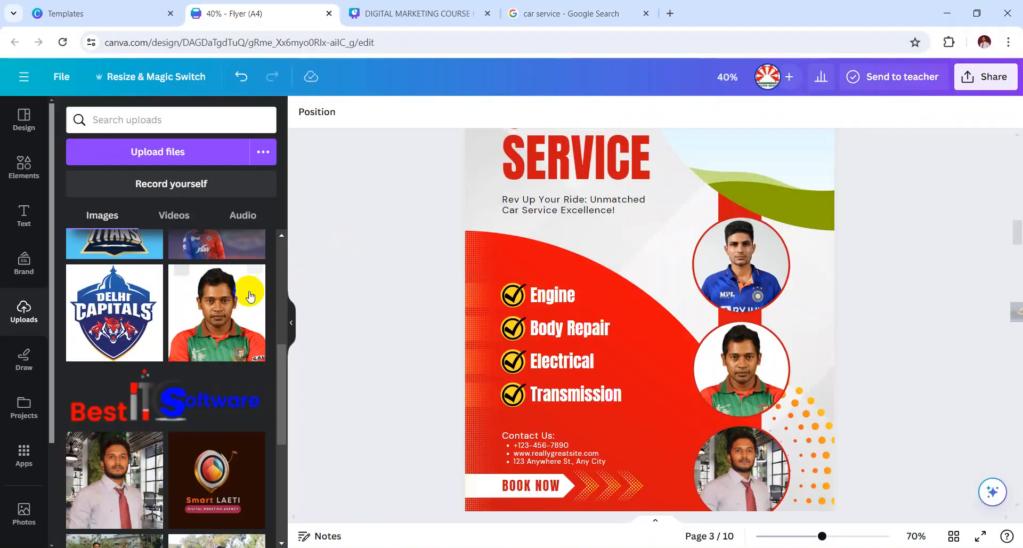
pyautogui.click(651, 336)
pyautogui.scroll(-1, 669, 368)
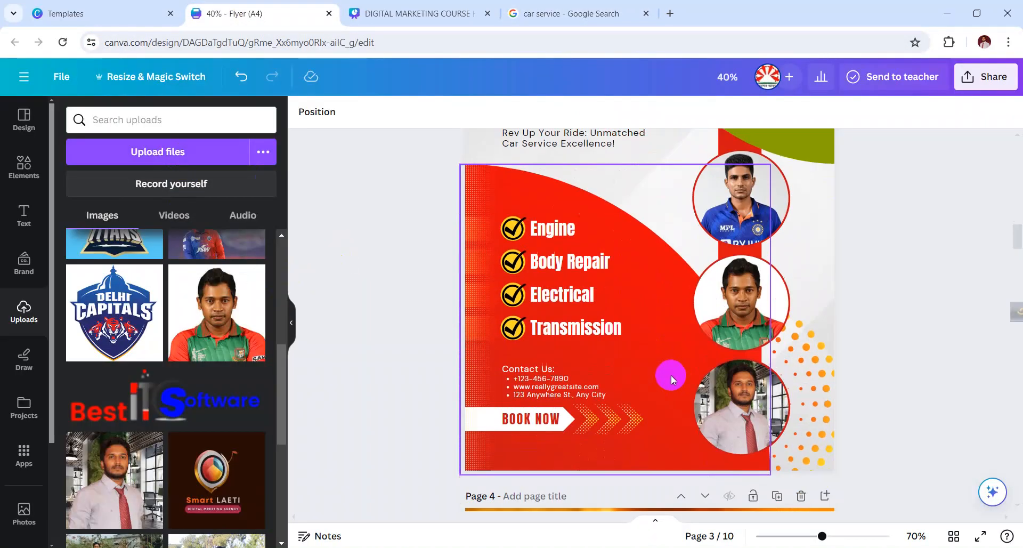
pyautogui.hotkey('ctrl', 'v')
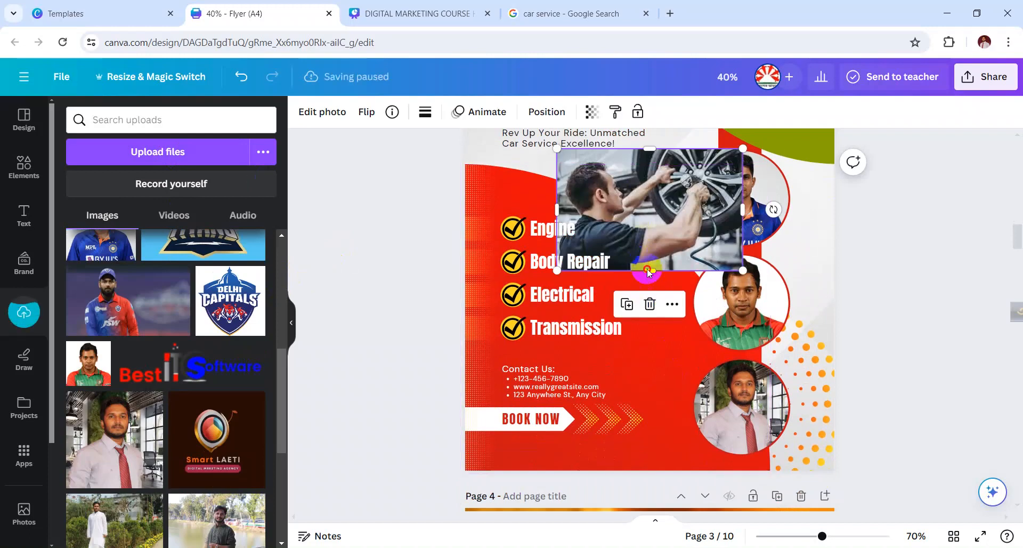
pyautogui.moveTo(639, 198); pyautogui.dragTo(738, 313)
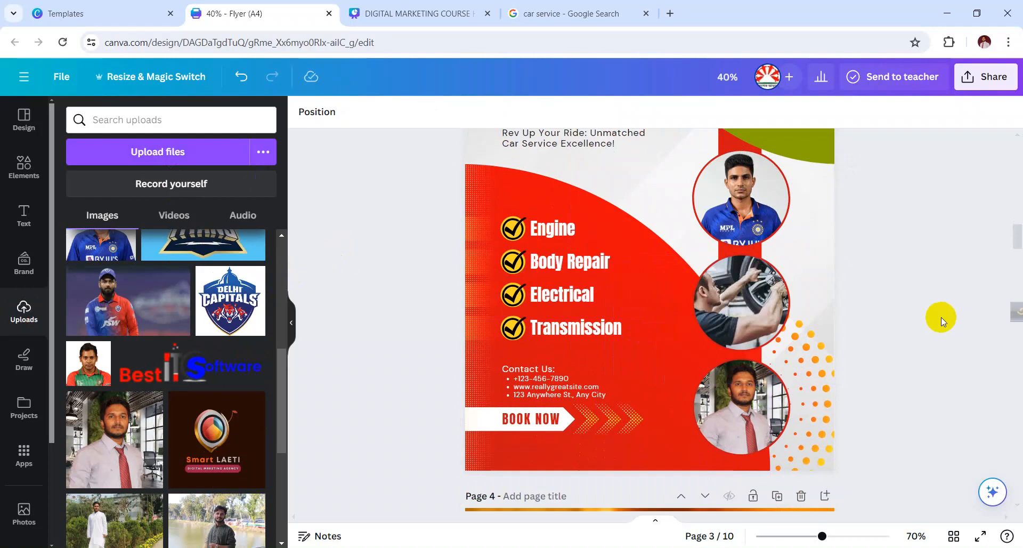
# Step: Examine the contact details, service list, tagline, company name and logo on page 3 as separately editable elements
pyautogui.scroll(-1, 546, 366)
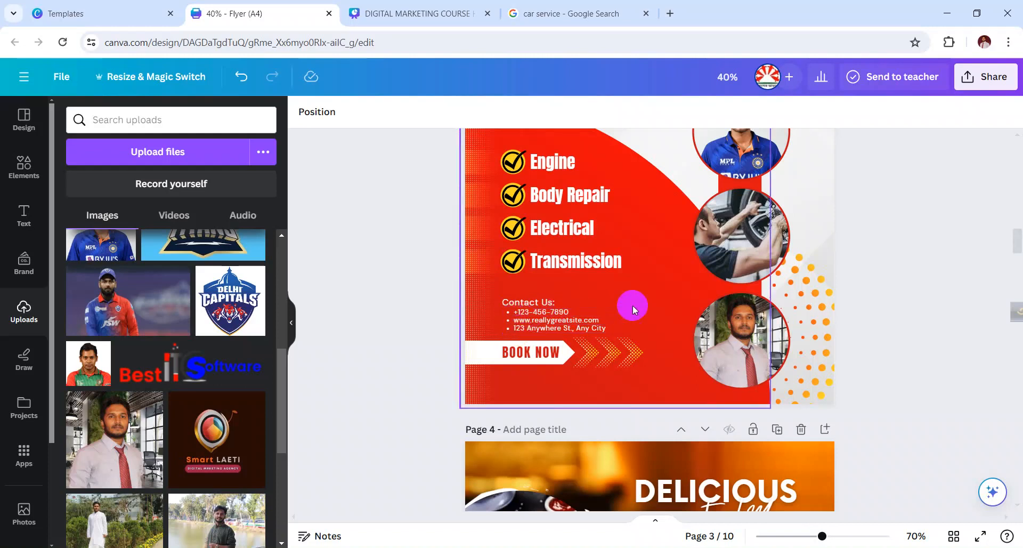
pyautogui.scroll(2, 554, 330)
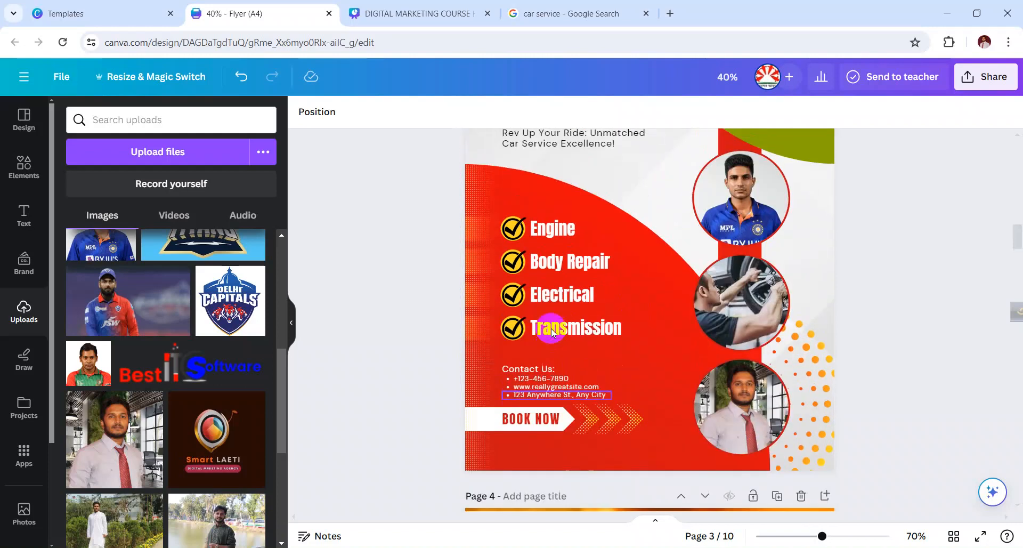
pyautogui.scroll(2, 554, 325)
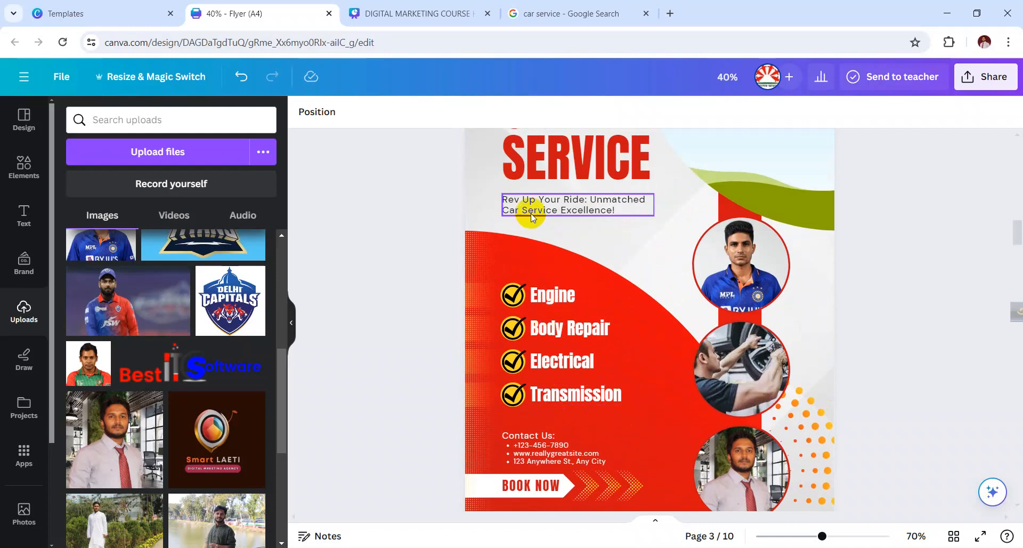
pyautogui.scroll(6, 606, 209)
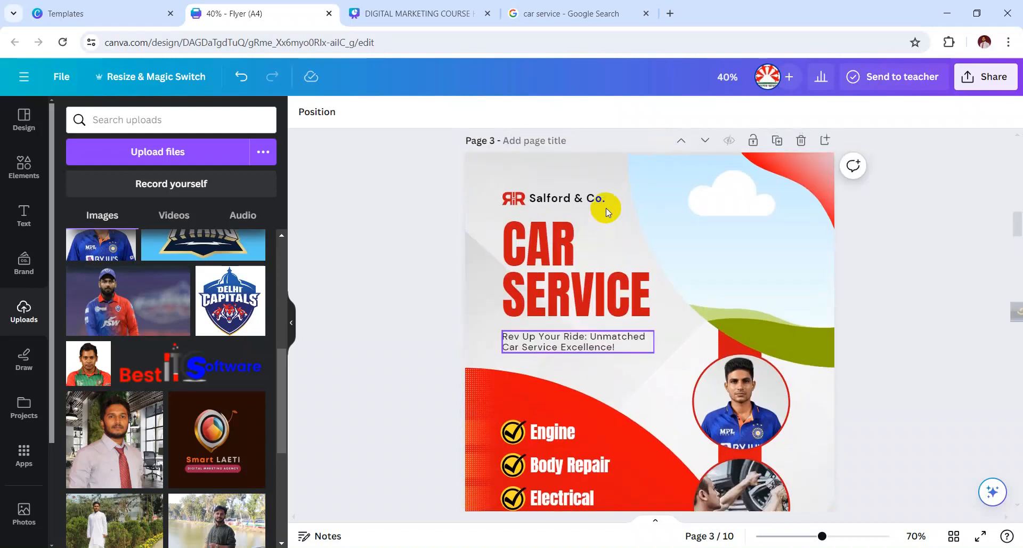
pyautogui.click(555, 262)
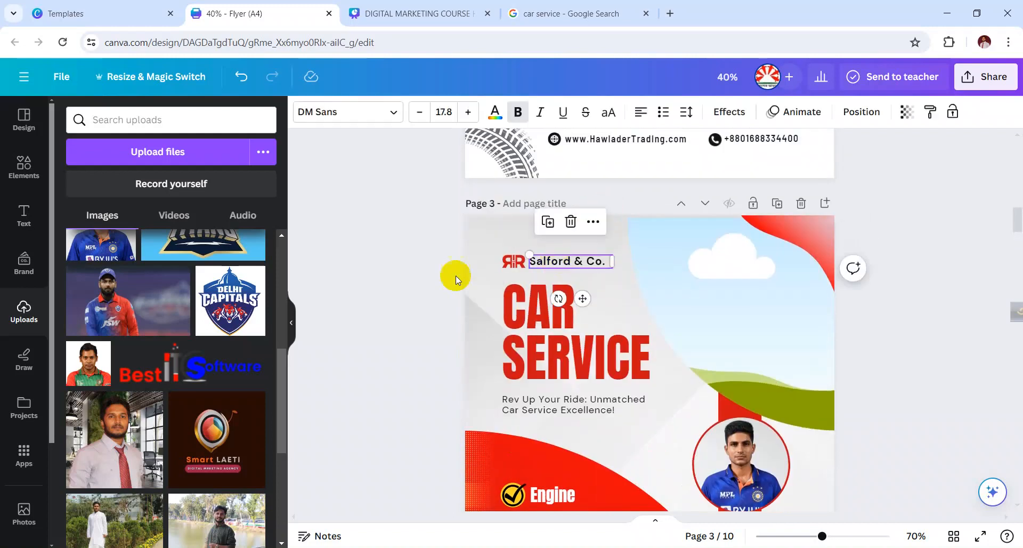
pyautogui.click(515, 263)
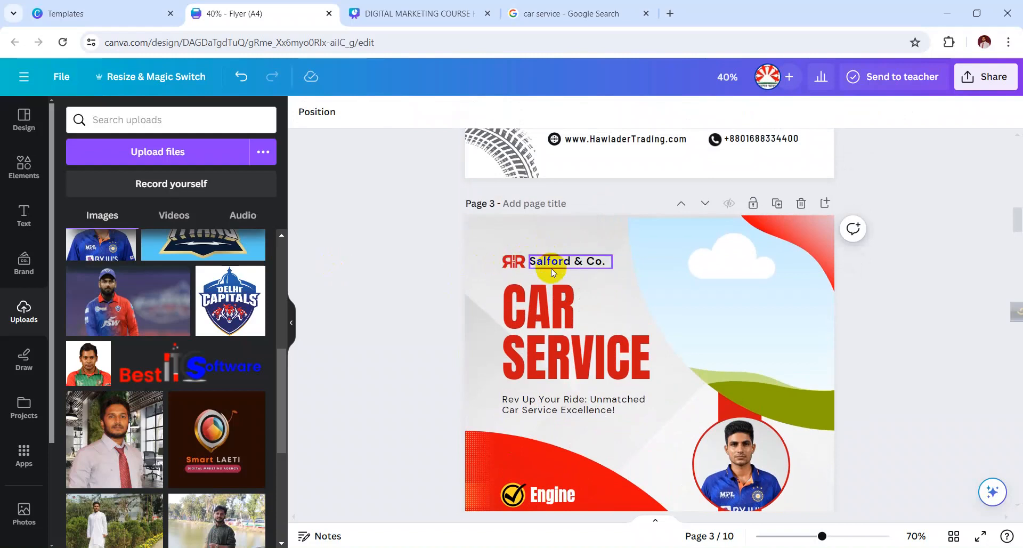
pyautogui.click(584, 262)
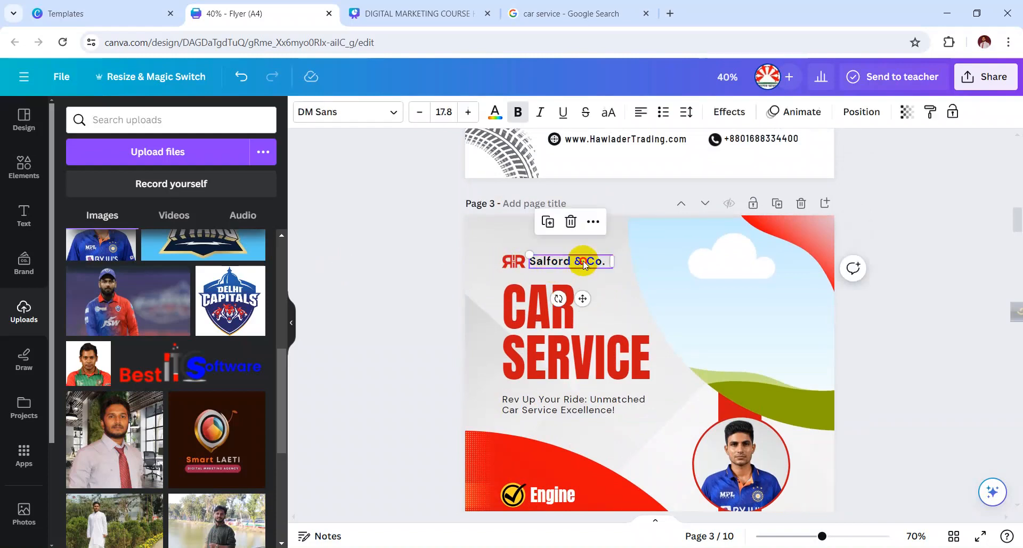
pyautogui.doubleClick(583, 261)
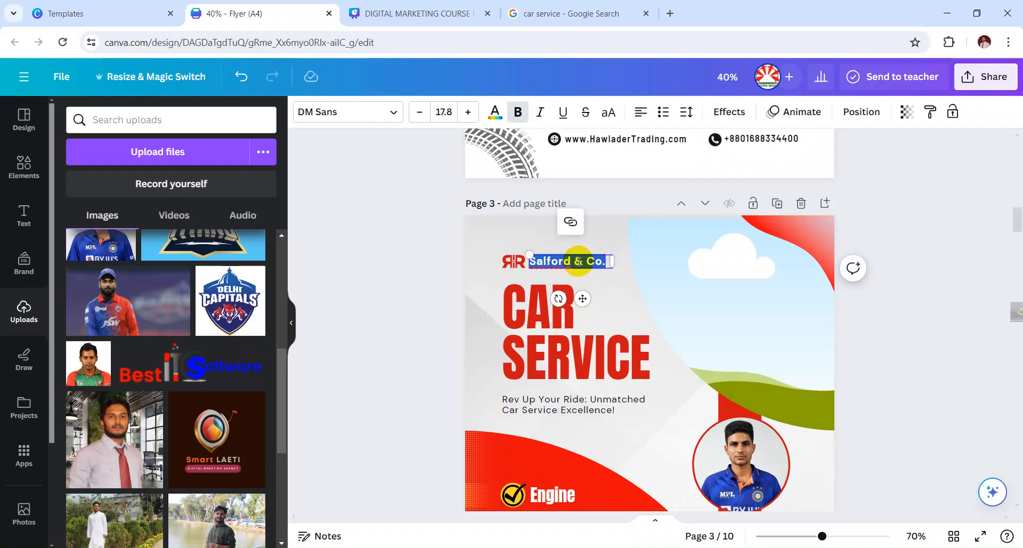
pyautogui.click(362, 297)
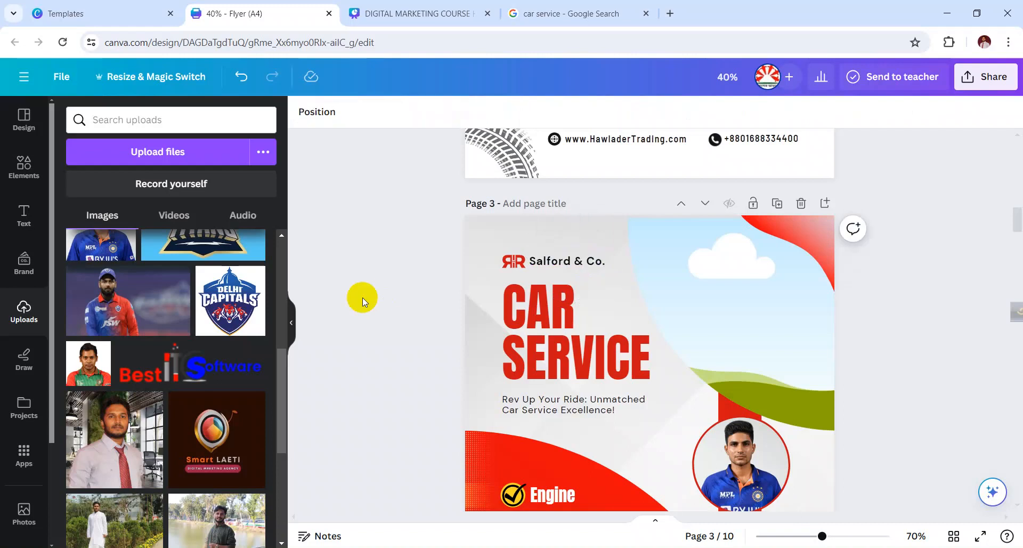
pyautogui.click(513, 266)
pyautogui.click(411, 283)
# Step: Change the word "CAR" in page 3's headline to "BIKE" so the title reads "BIKE SERVICE"
pyautogui.scroll(-2, 413, 299)
pyautogui.scroll(-2, 413, 299)
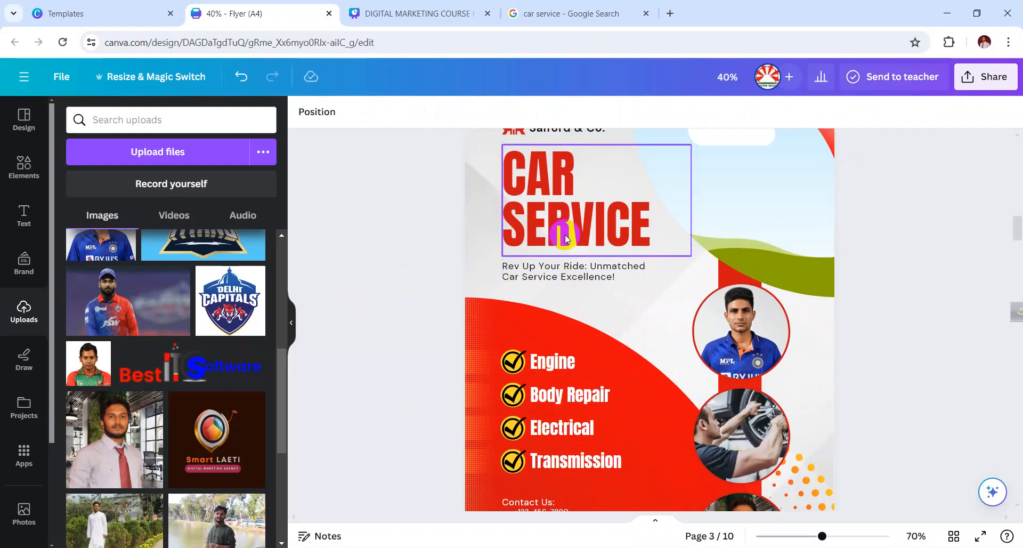
pyautogui.click(572, 204)
pyautogui.click(573, 202)
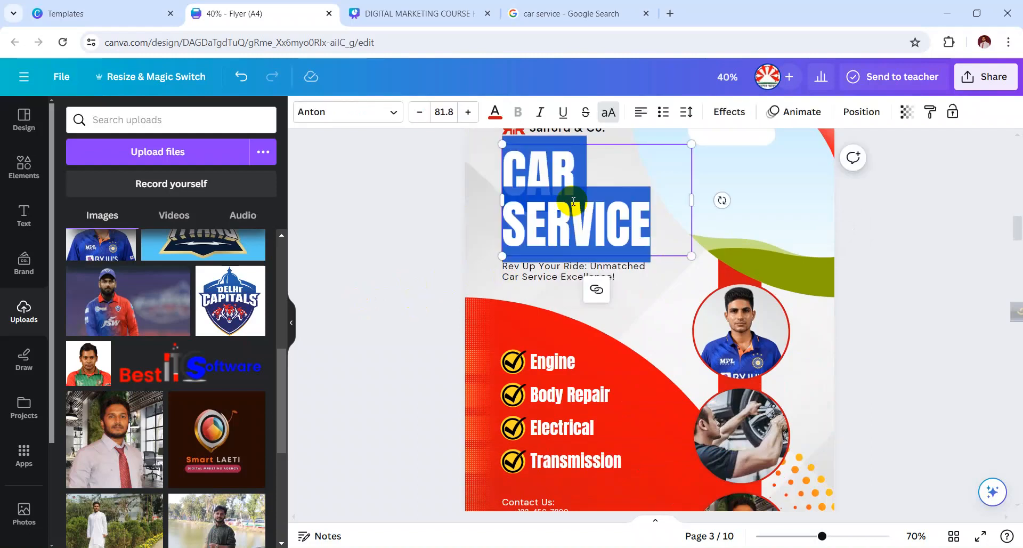
pyautogui.click(573, 200)
pyautogui.moveTo(582, 171); pyautogui.dragTo(501, 180)
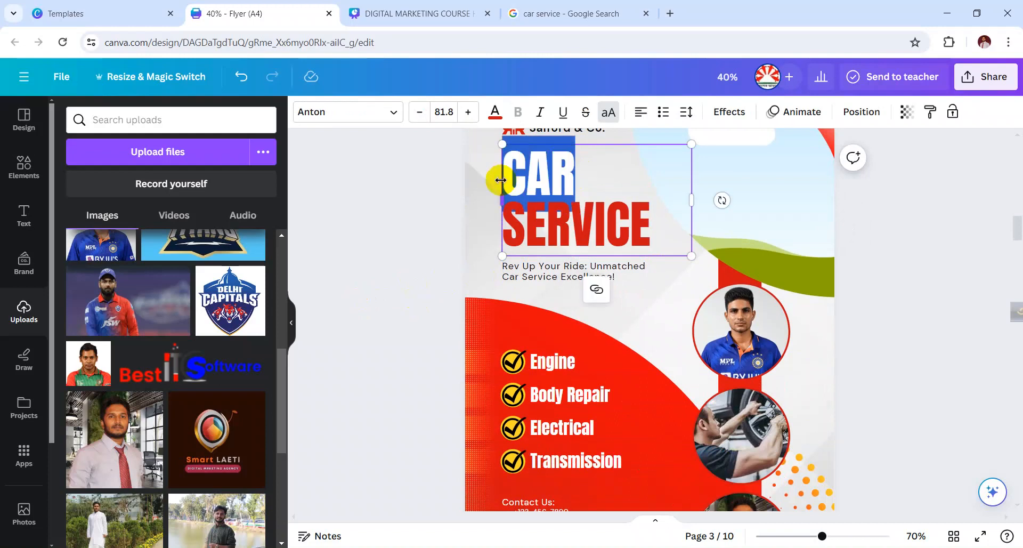
pyautogui.press('BackSpace')
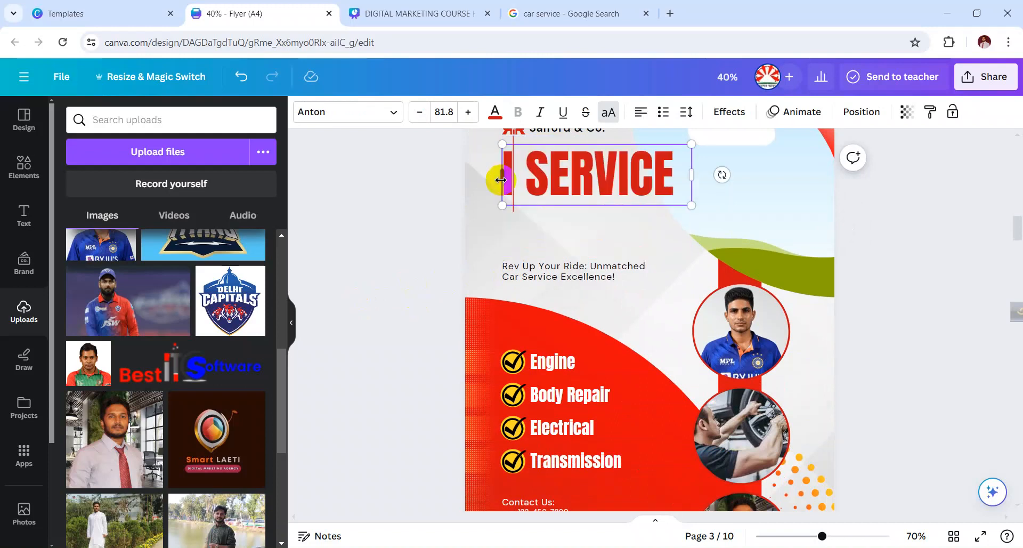
pyautogui.write('BIK')
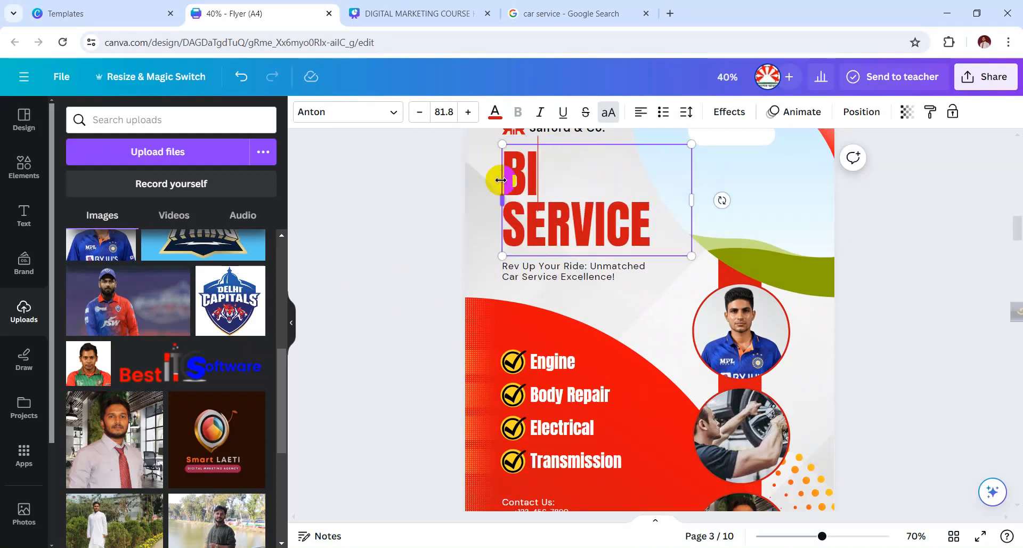
pyautogui.write('E')
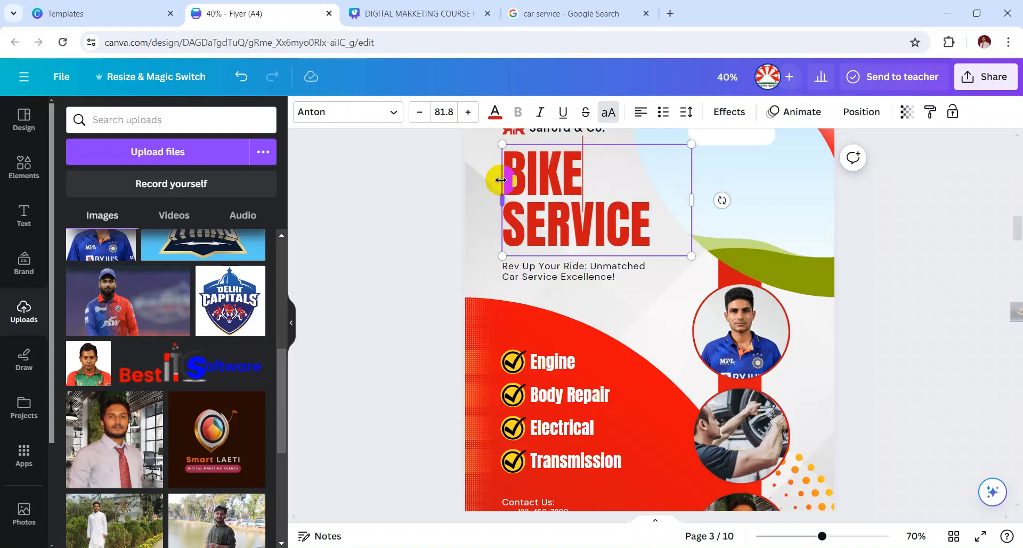
pyautogui.click(386, 299)
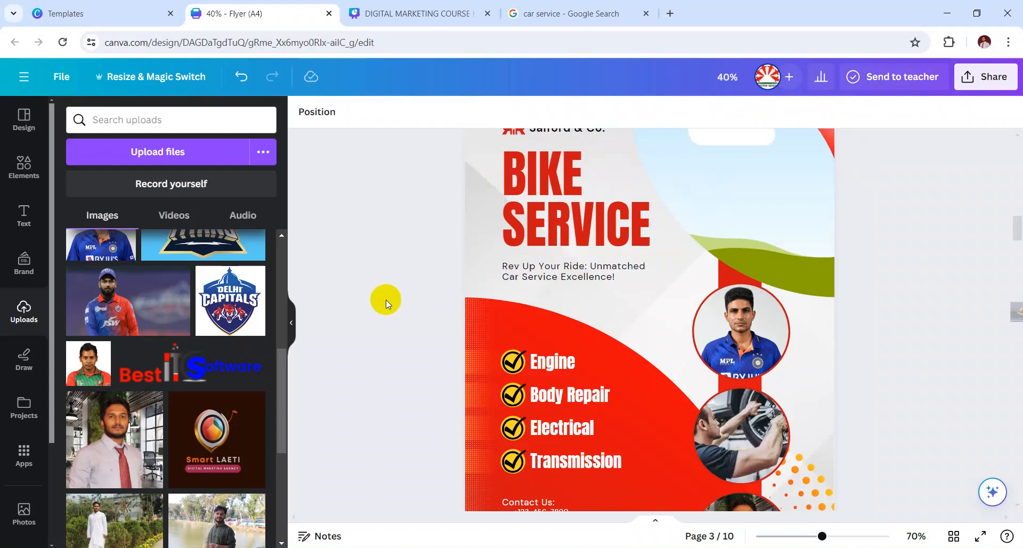
# Step: Recolor the small logo beside the "Salford & Co." name on page 3 to dark navy from the document colors
pyautogui.scroll(2, 399, 302)
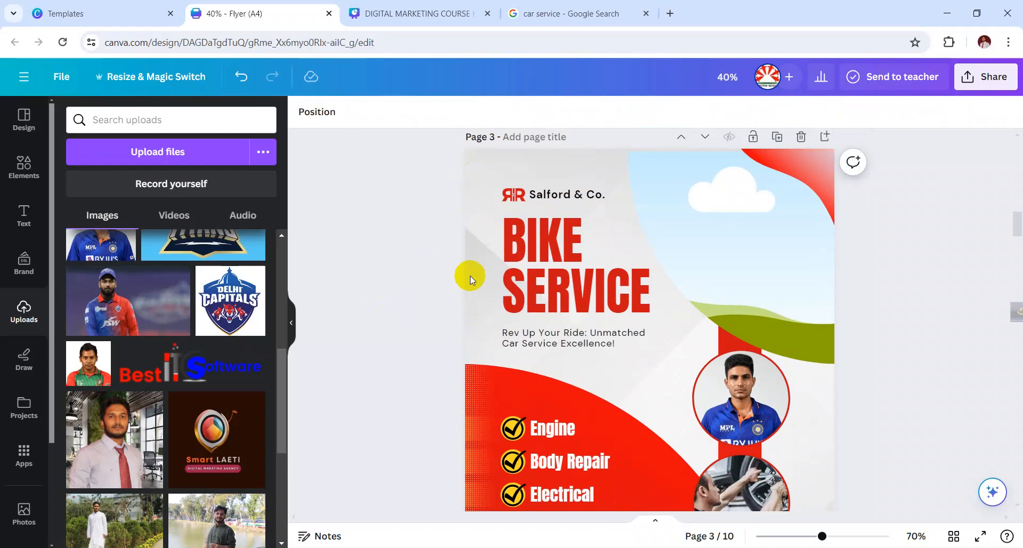
pyautogui.scroll(-1, 470, 276)
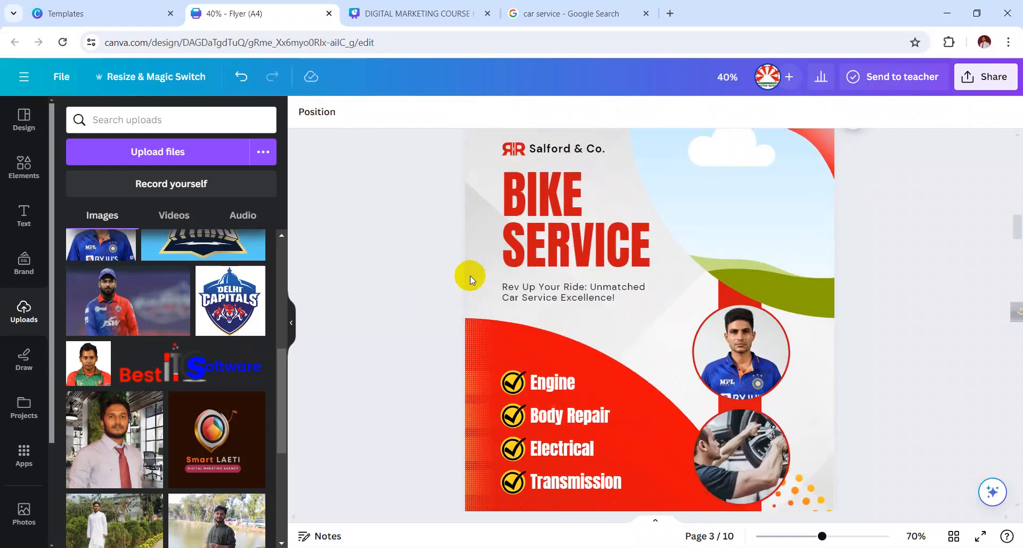
pyautogui.scroll(1, 485, 239)
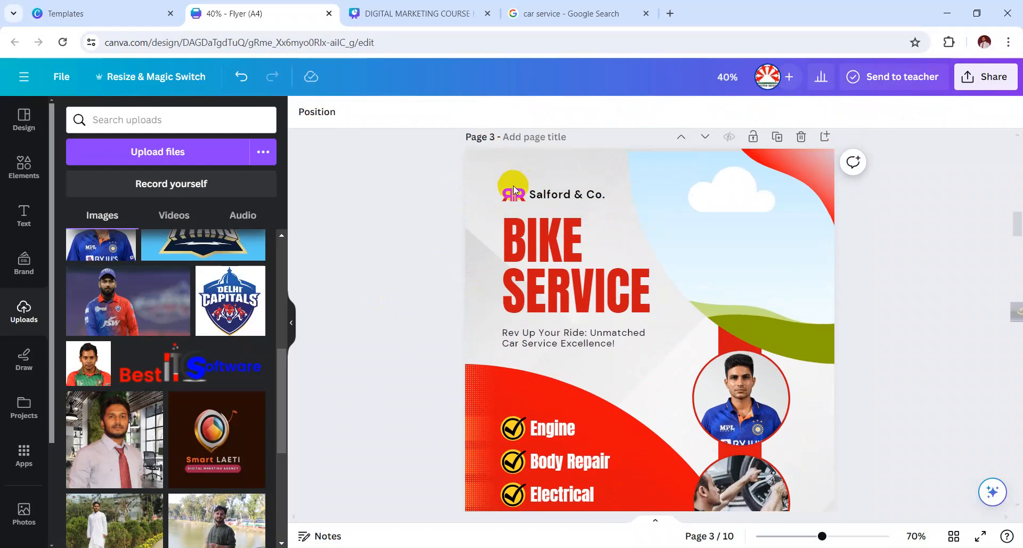
pyautogui.scroll(-1, 498, 296)
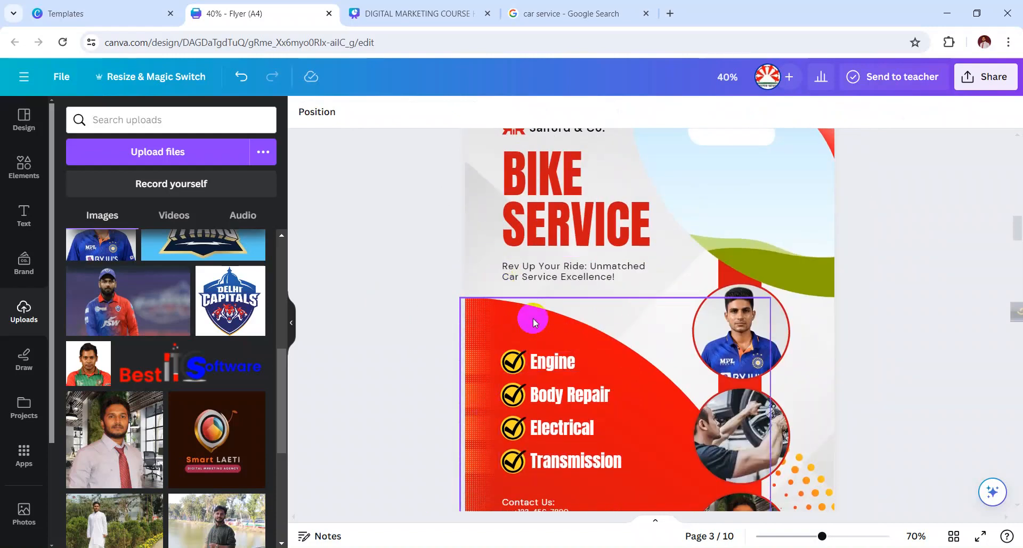
pyautogui.scroll(5, 523, 360)
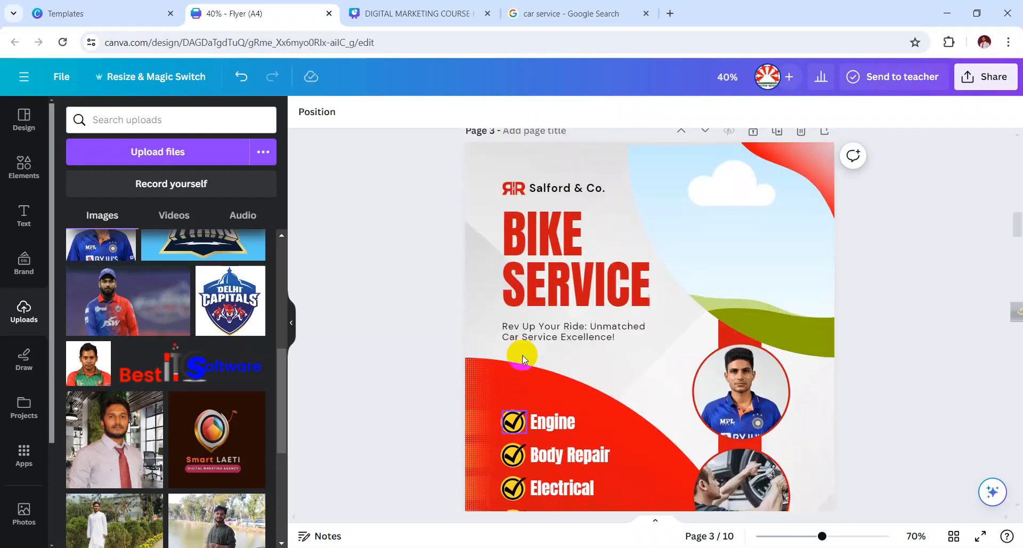
pyautogui.scroll(-4, 522, 355)
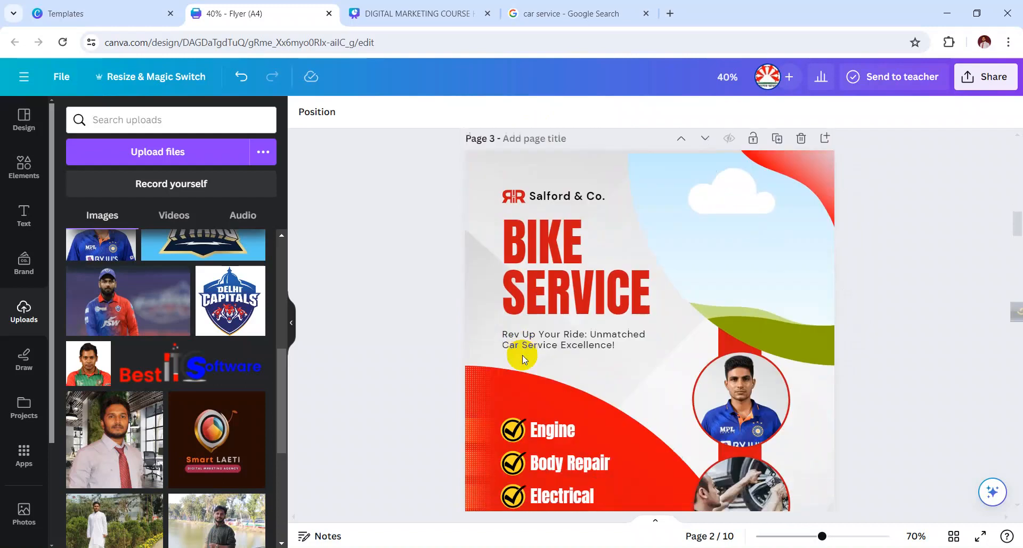
pyautogui.click(515, 195)
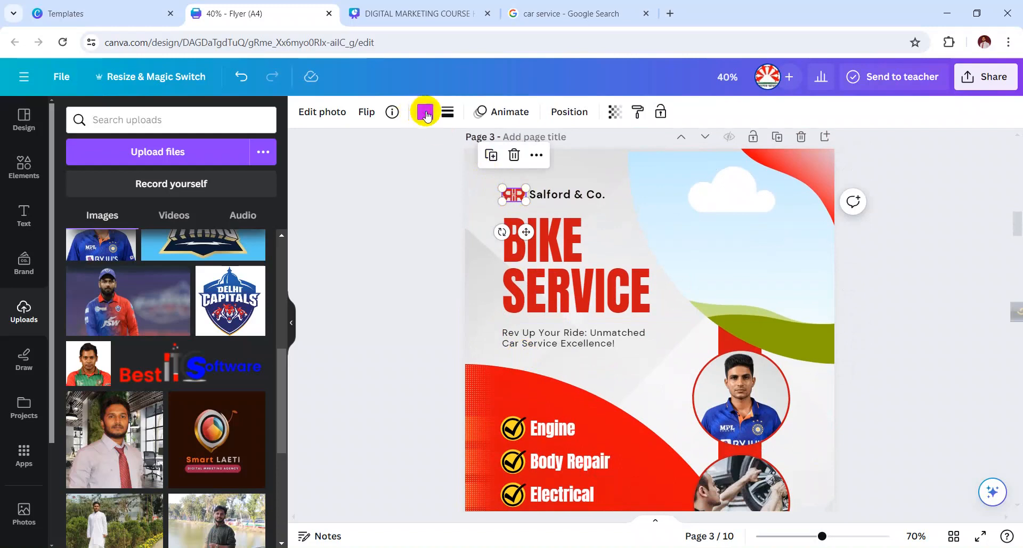
pyautogui.click(426, 113)
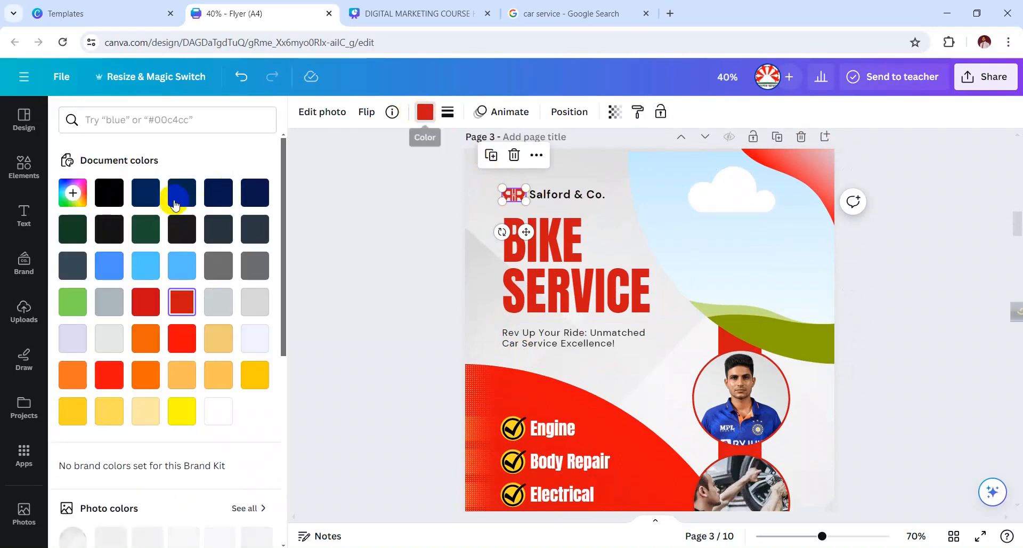
pyautogui.click(151, 203)
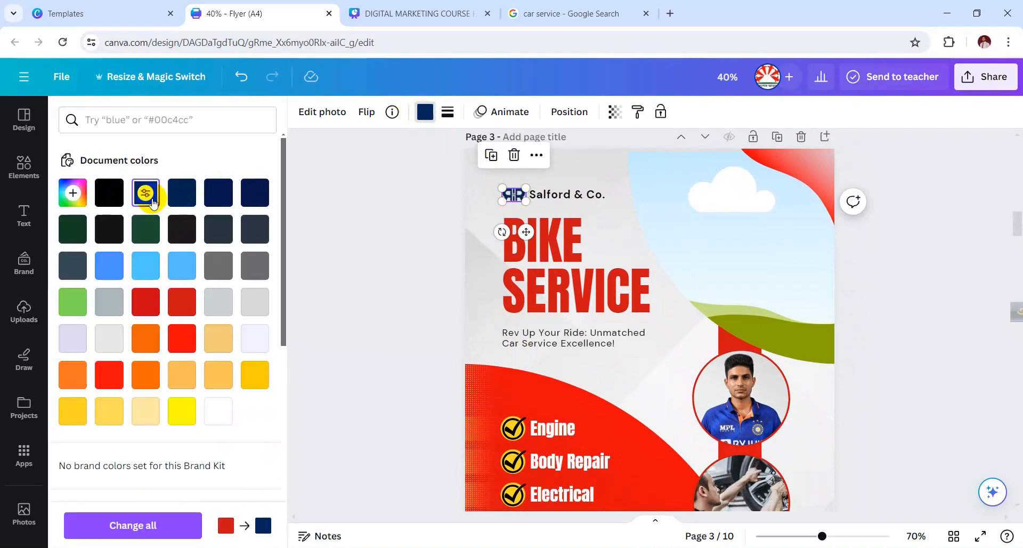
pyautogui.press('Escape')
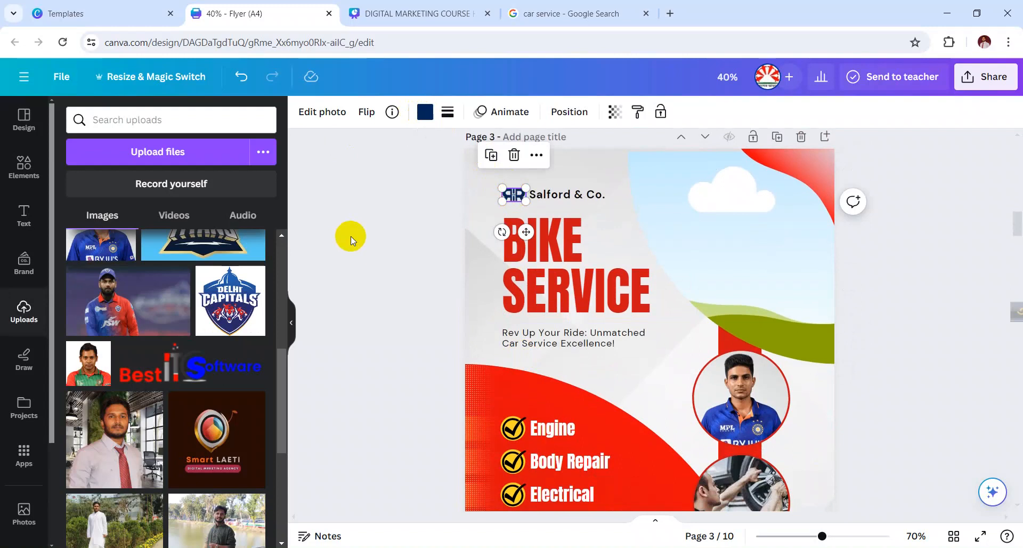
pyautogui.press('Escape')
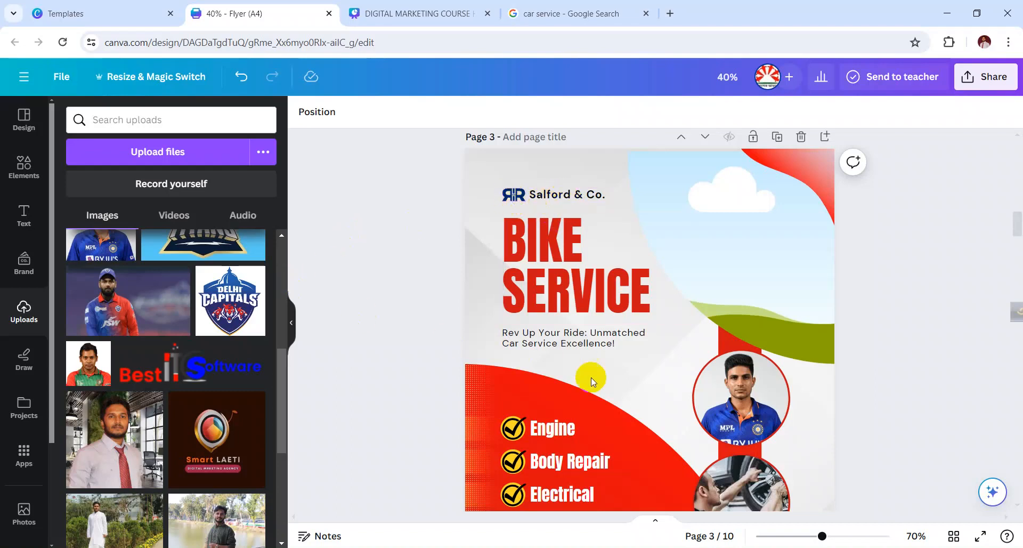
# Step: Set both colors of the large curved shape behind page 3's service list to dark navy shades from the document colors
pyautogui.scroll(-3, 591, 377)
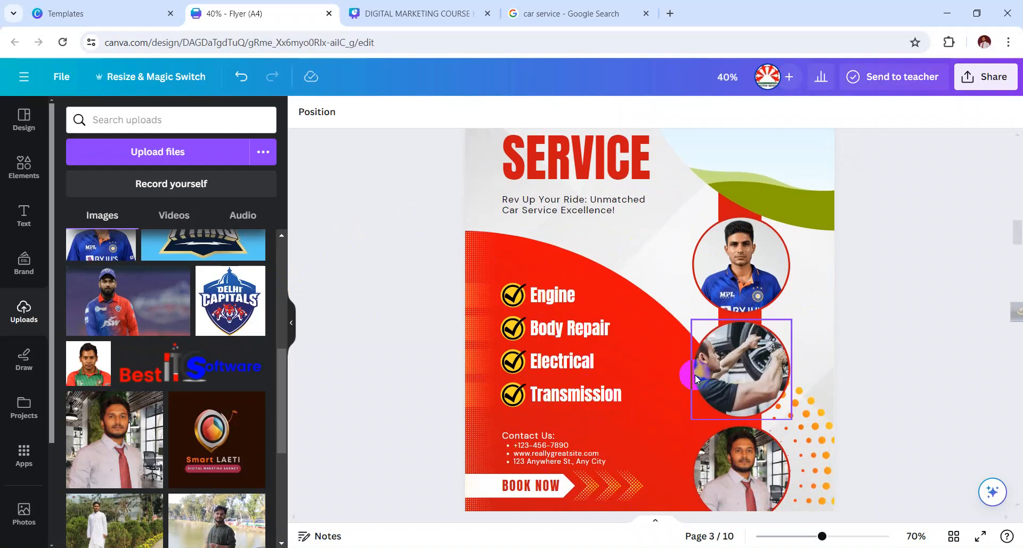
pyautogui.scroll(3, 621, 325)
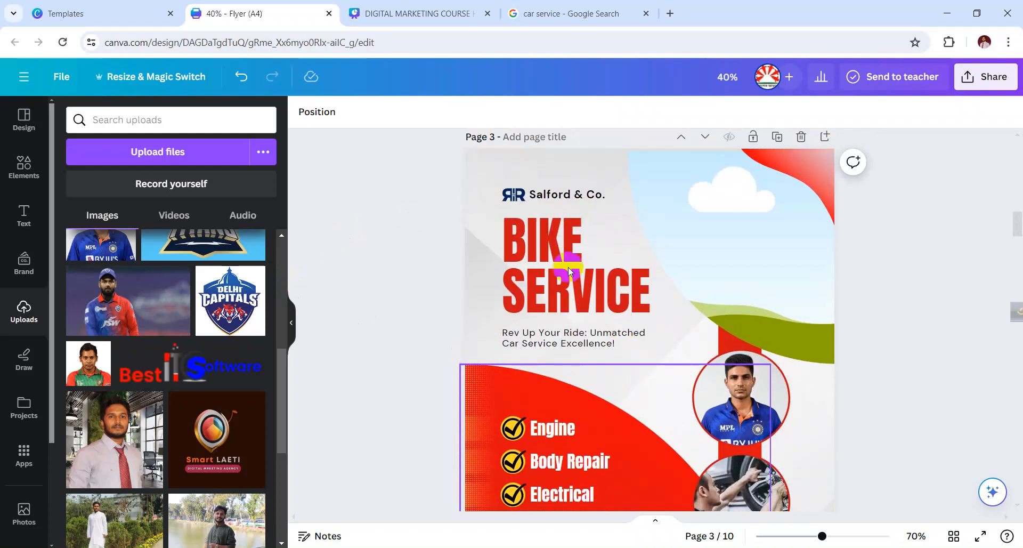
pyautogui.scroll(-2, 530, 392)
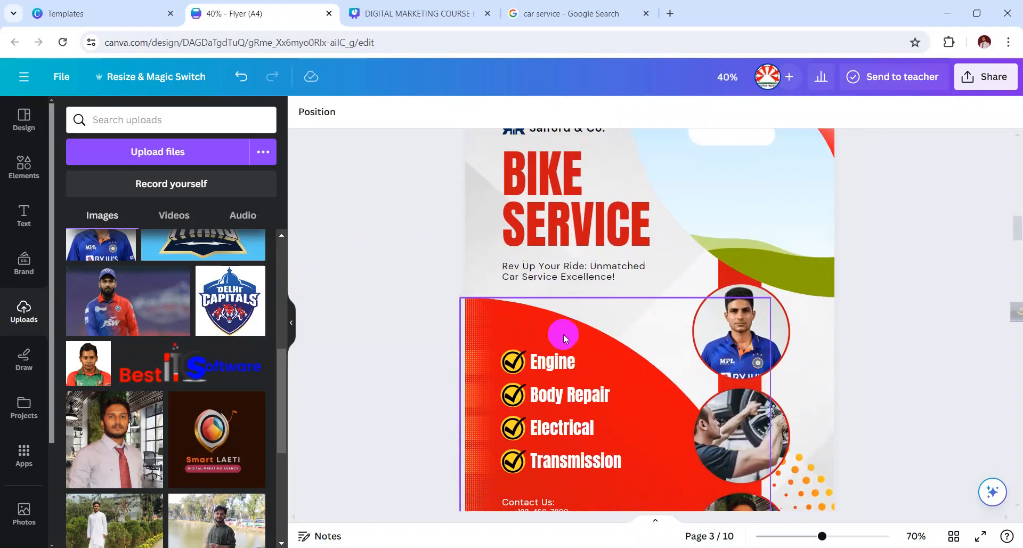
pyautogui.scroll(-2, 571, 363)
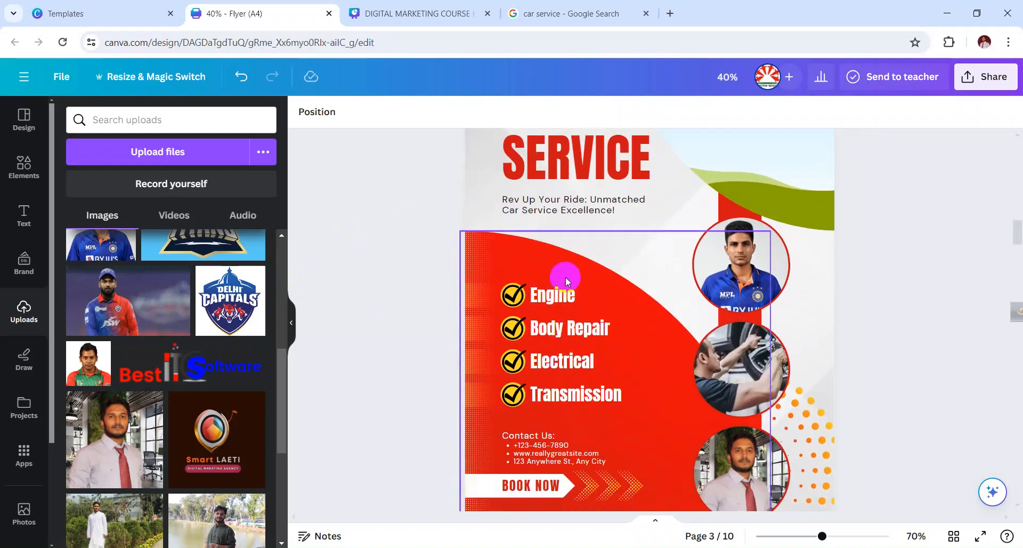
pyautogui.click(561, 265)
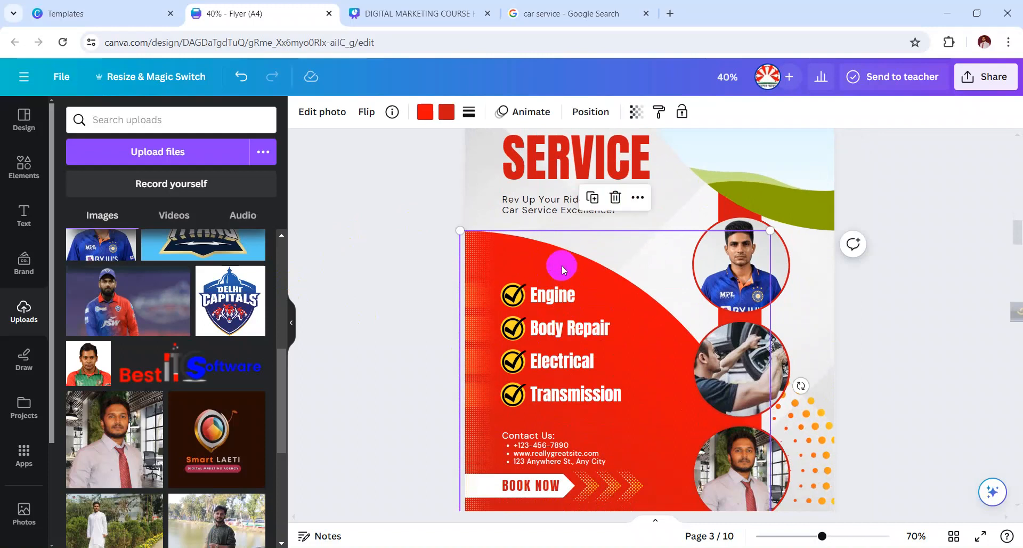
pyautogui.click(430, 119)
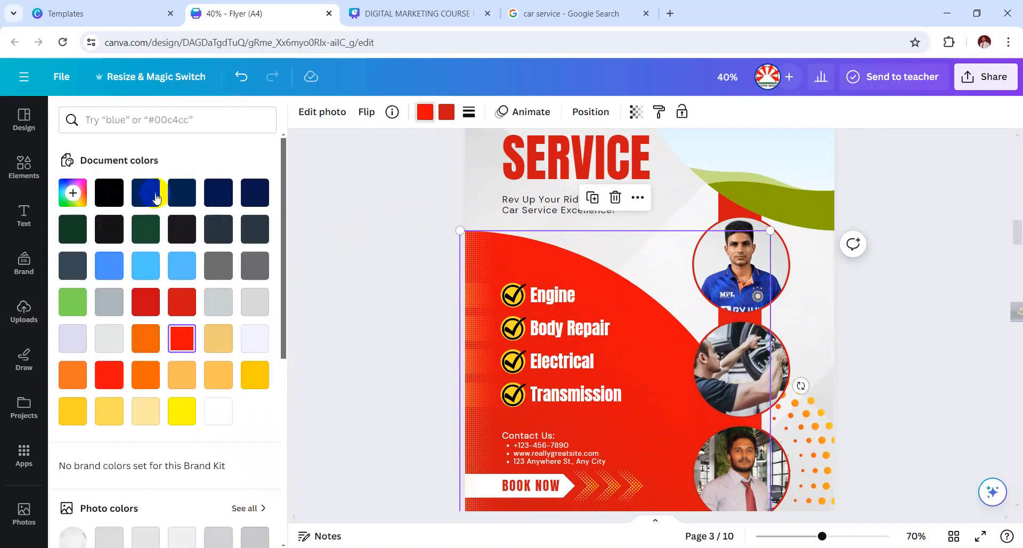
pyautogui.click(446, 112)
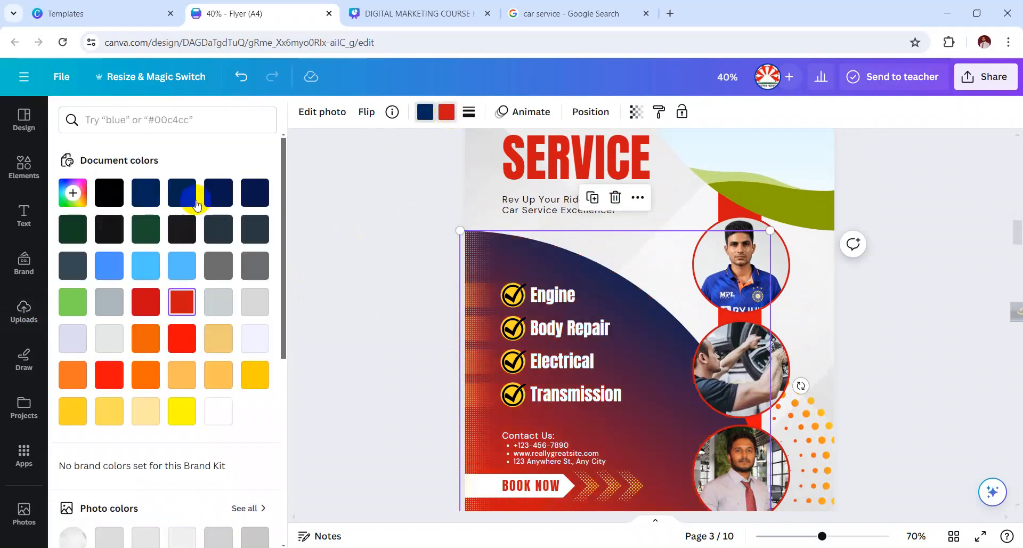
pyautogui.click(218, 194)
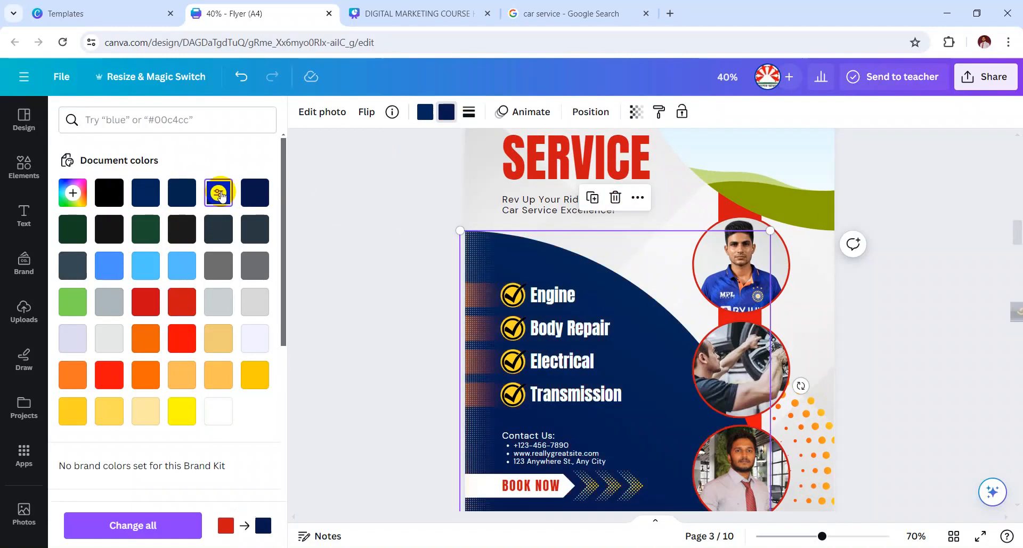
pyautogui.click(334, 243)
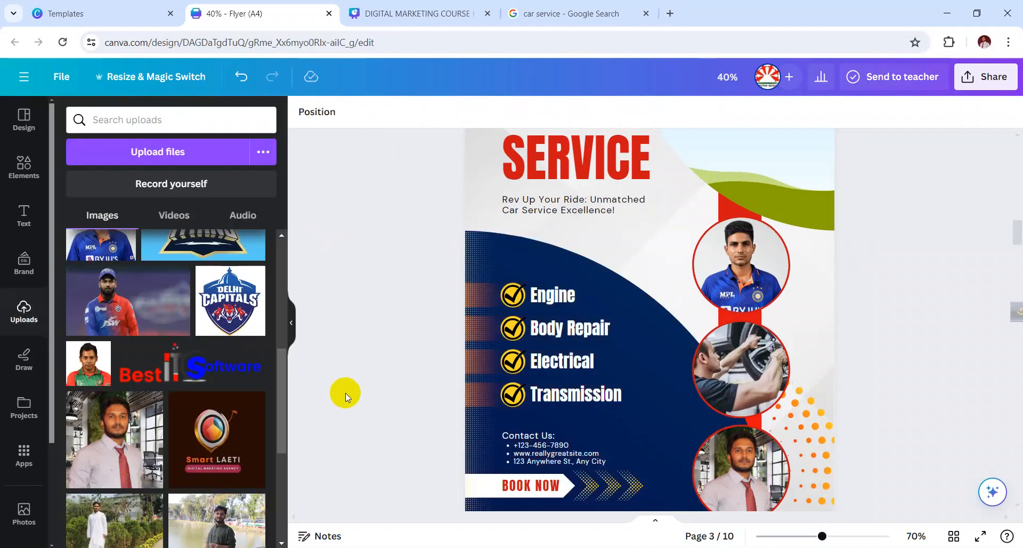
# Step: Recolor the red wave in page 3's upper right corner to dark navy from the document colors
pyautogui.scroll(1, 345, 393)
pyautogui.scroll(2, 346, 392)
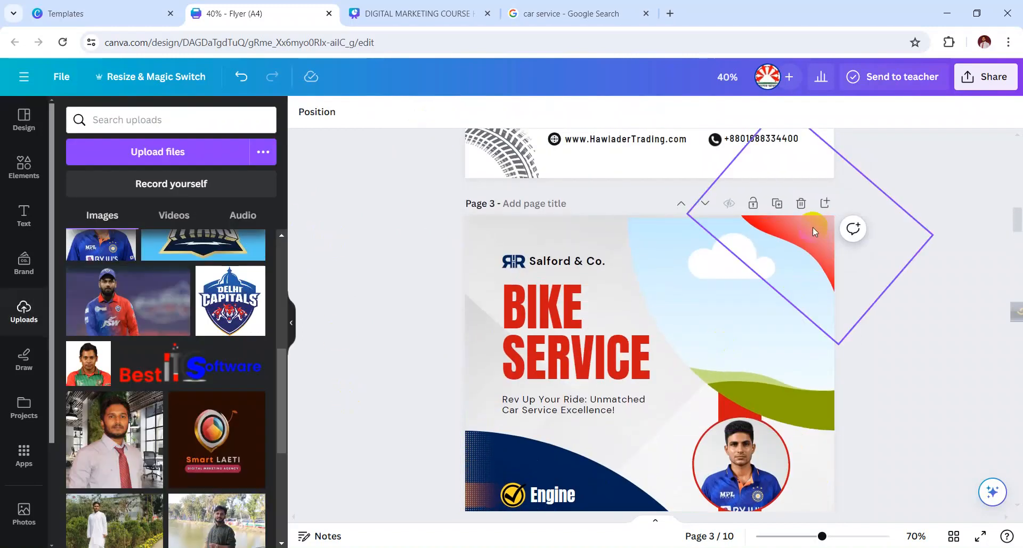
pyautogui.click(813, 227)
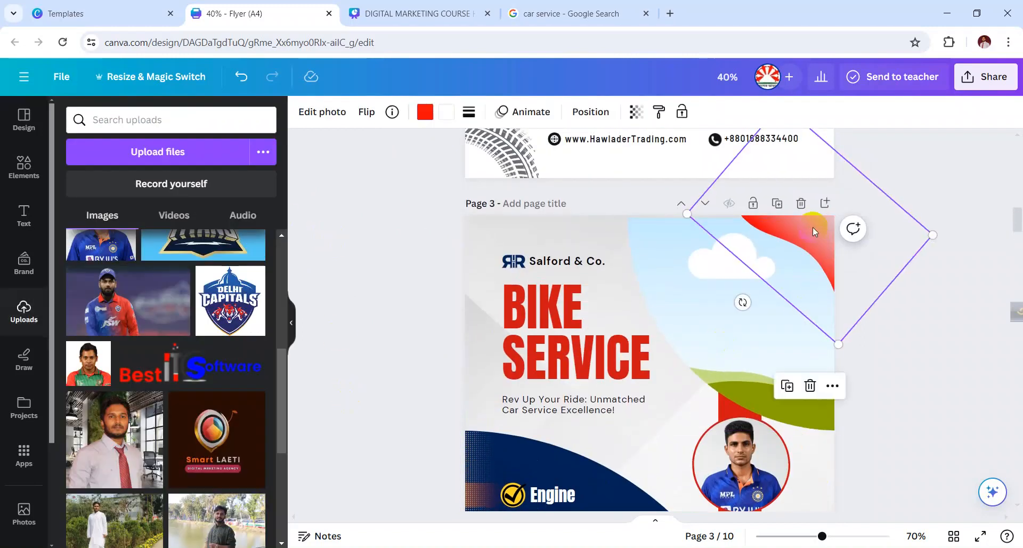
pyautogui.click(426, 111)
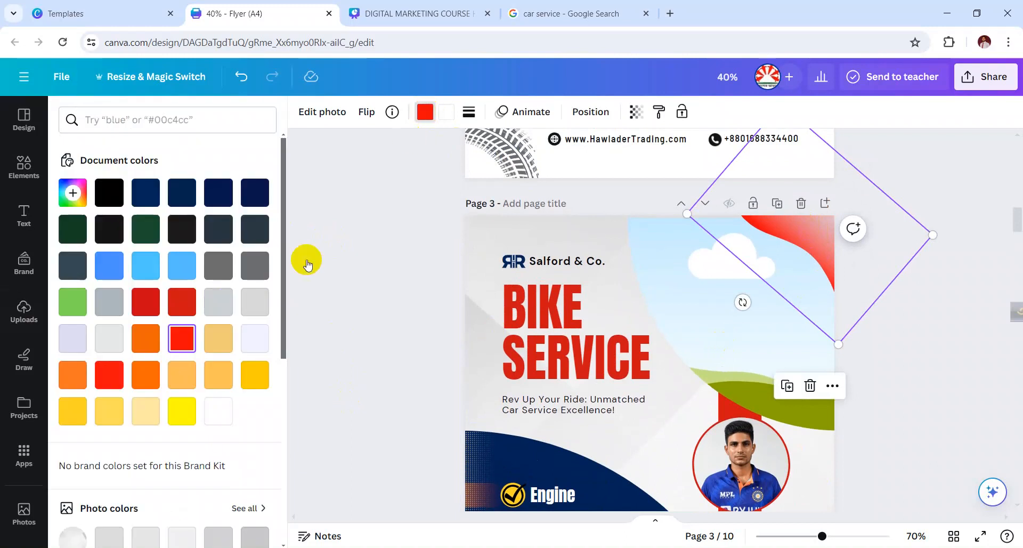
pyautogui.click(152, 195)
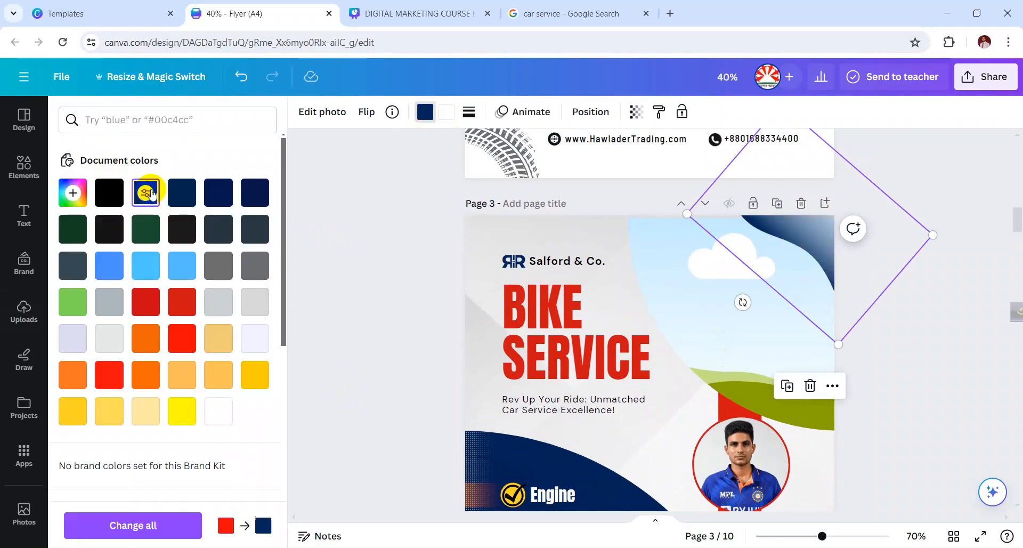
pyautogui.click(340, 239)
pyautogui.scroll(-5, 340, 239)
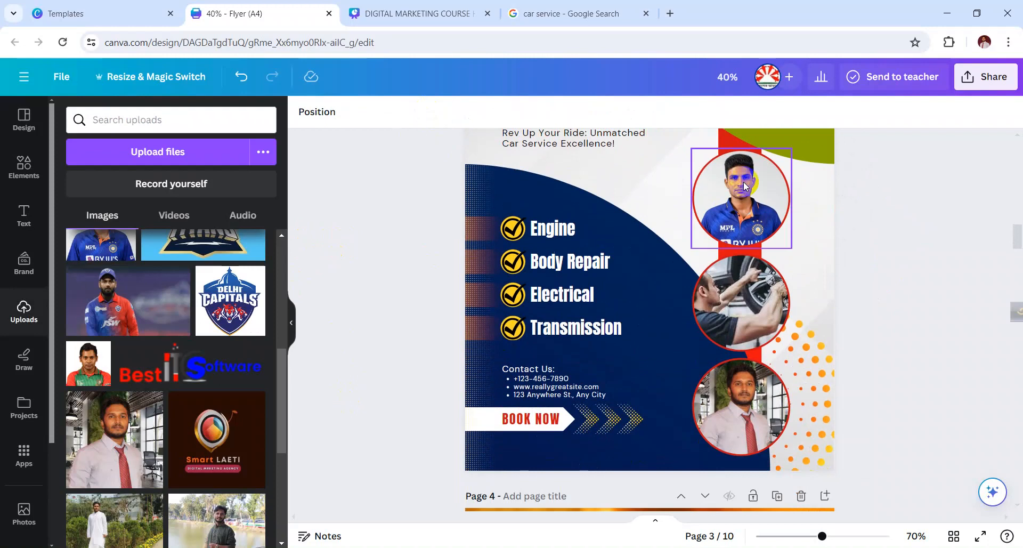
pyautogui.click(745, 186)
pyautogui.scroll(3, 883, 328)
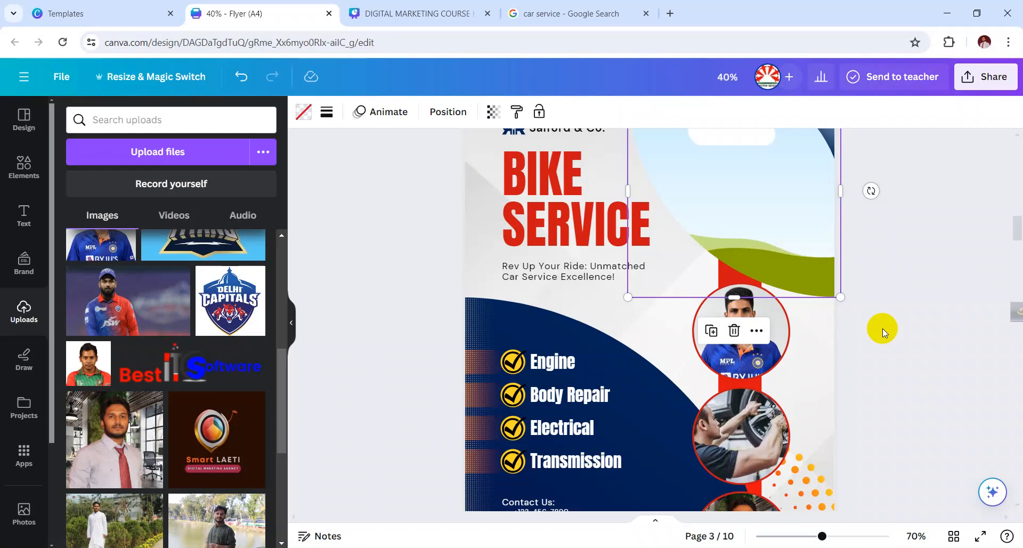
pyautogui.scroll(3, 882, 328)
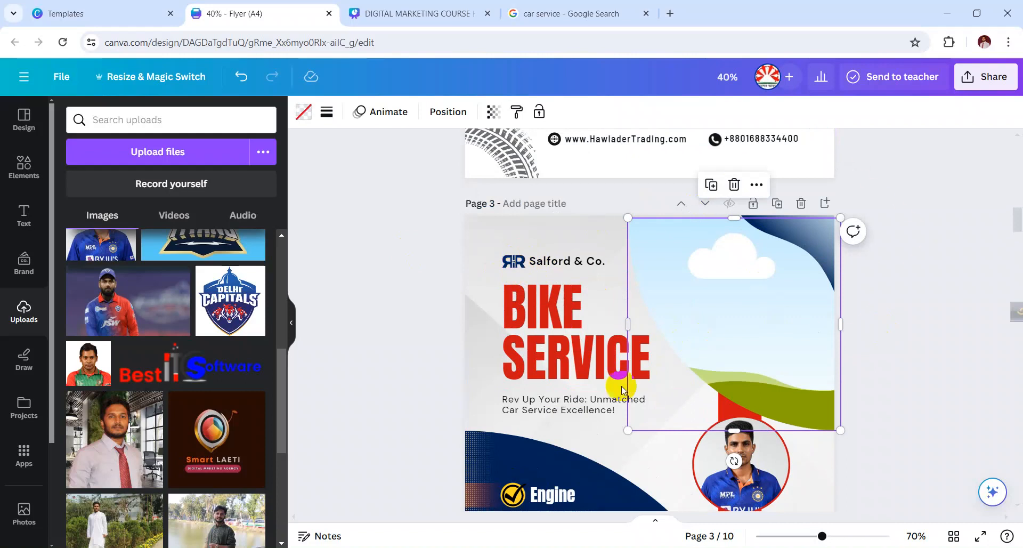
pyautogui.scroll(-3, 488, 389)
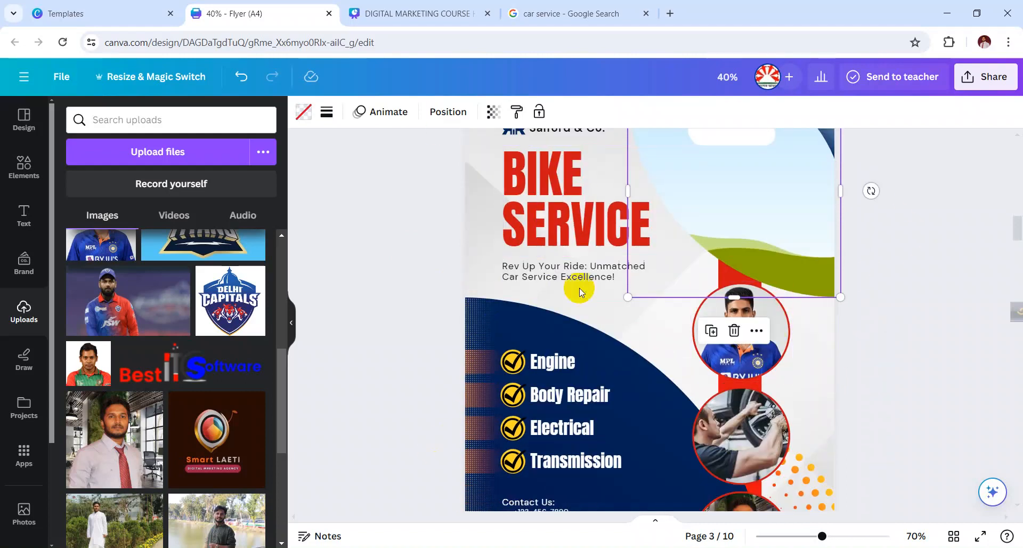
# Step: Recolor the red ring around the uppermost circular photo on page 3 to dark navy from the document colors
pyautogui.scroll(3, 502, 233)
pyautogui.scroll(-4, 517, 267)
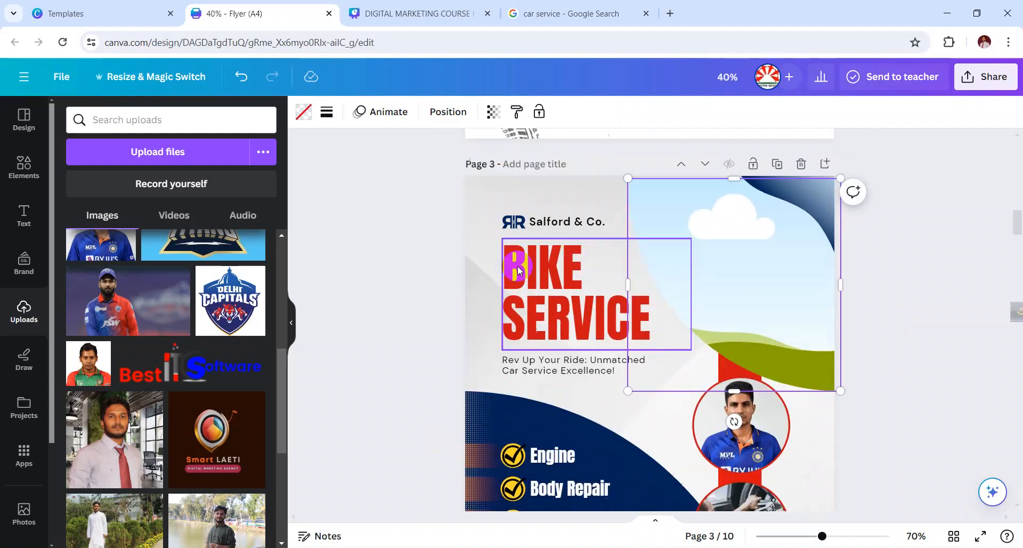
pyautogui.scroll(3, 509, 211)
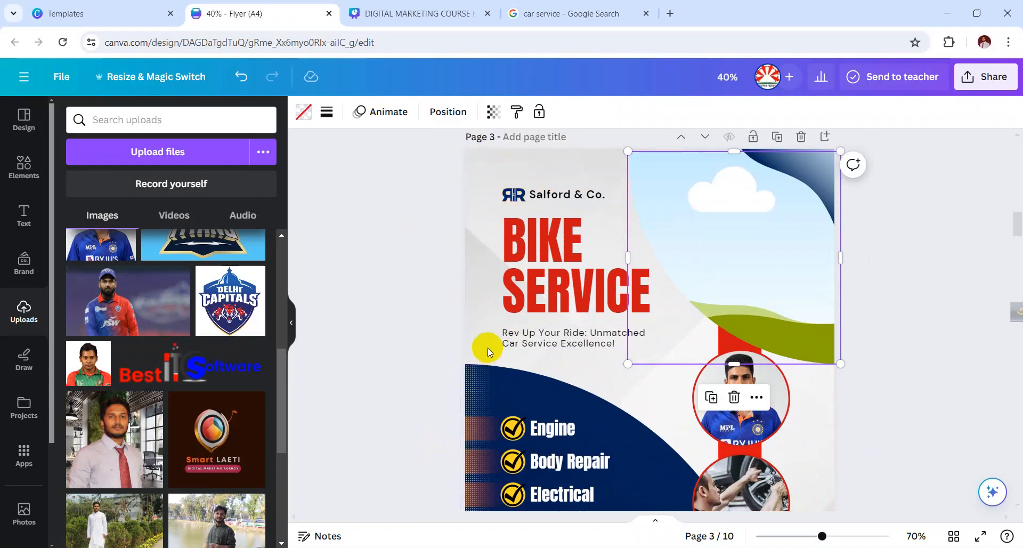
pyautogui.scroll(-5, 487, 347)
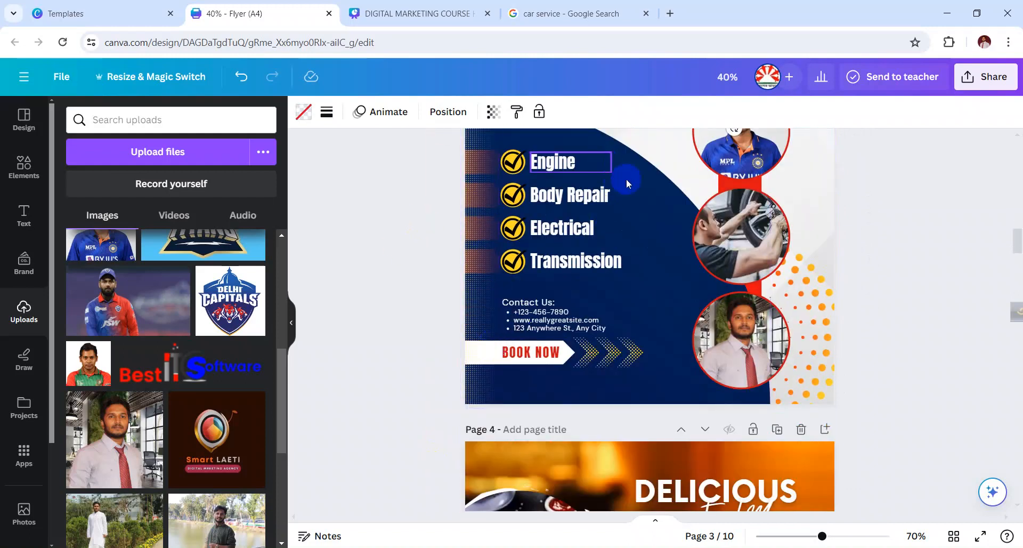
pyautogui.scroll(2, 615, 367)
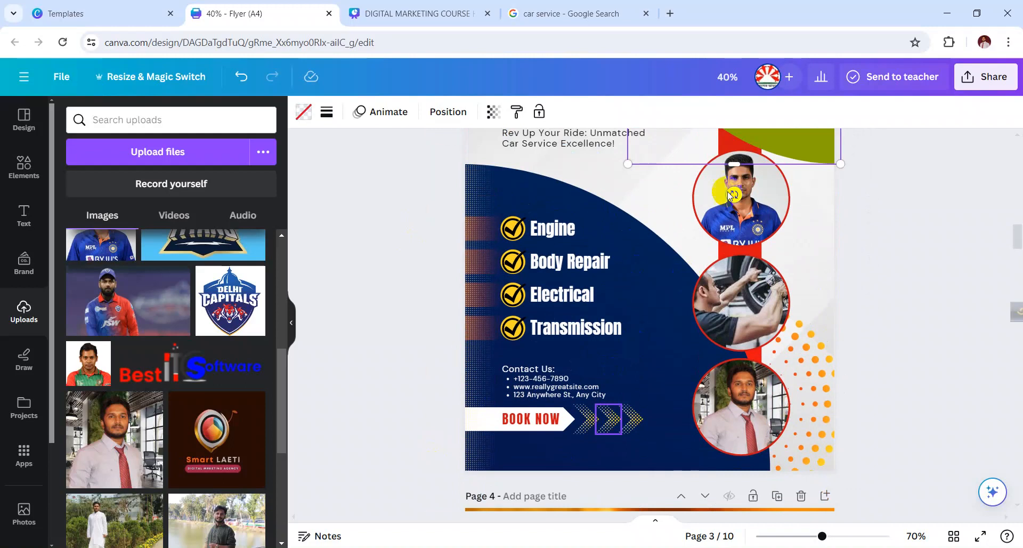
pyautogui.click(788, 190)
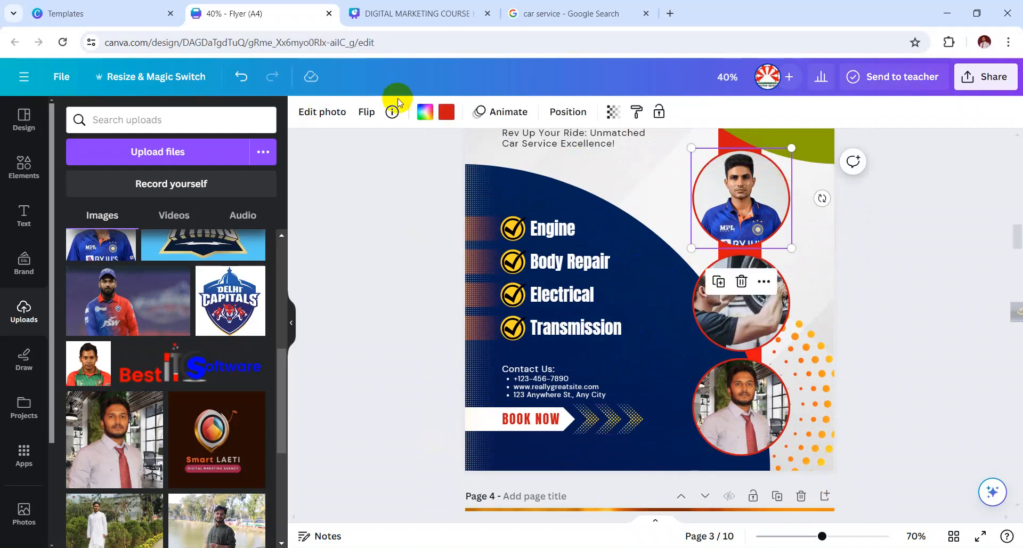
pyautogui.click(447, 119)
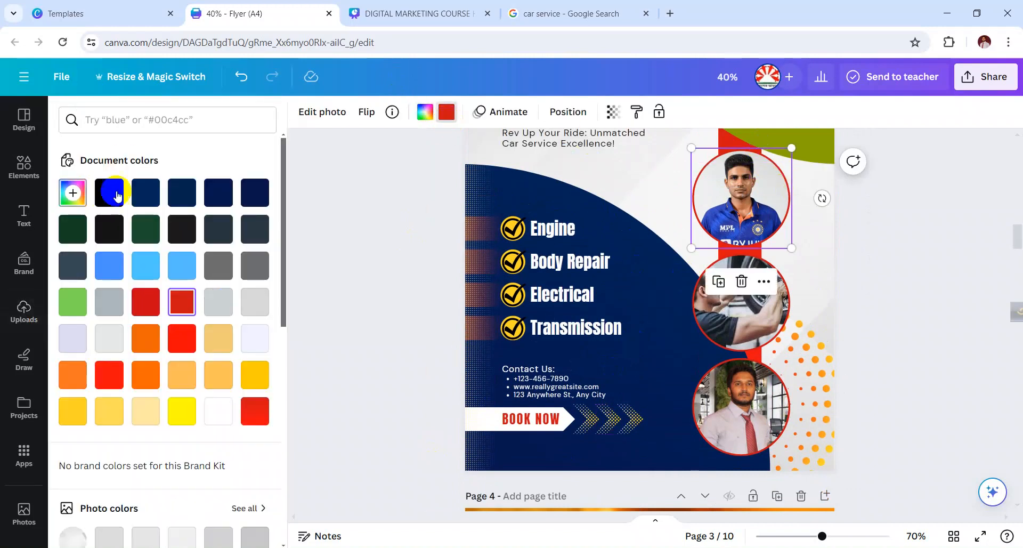
pyautogui.click(149, 194)
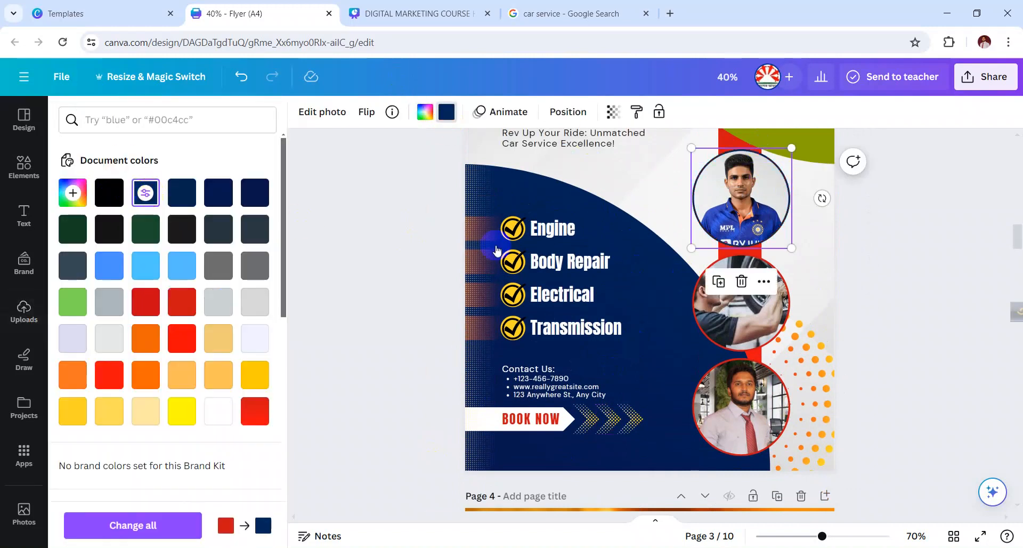
# Step: Recolor the red ring around the middle circular photo of the mechanic on page 3 to the same dark navy
pyautogui.click(792, 292)
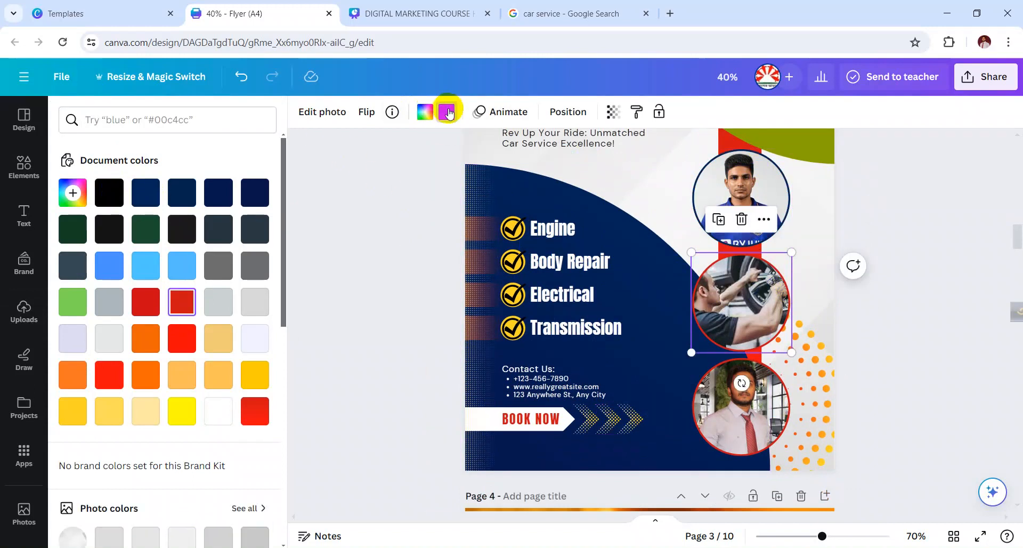
pyautogui.click(448, 112)
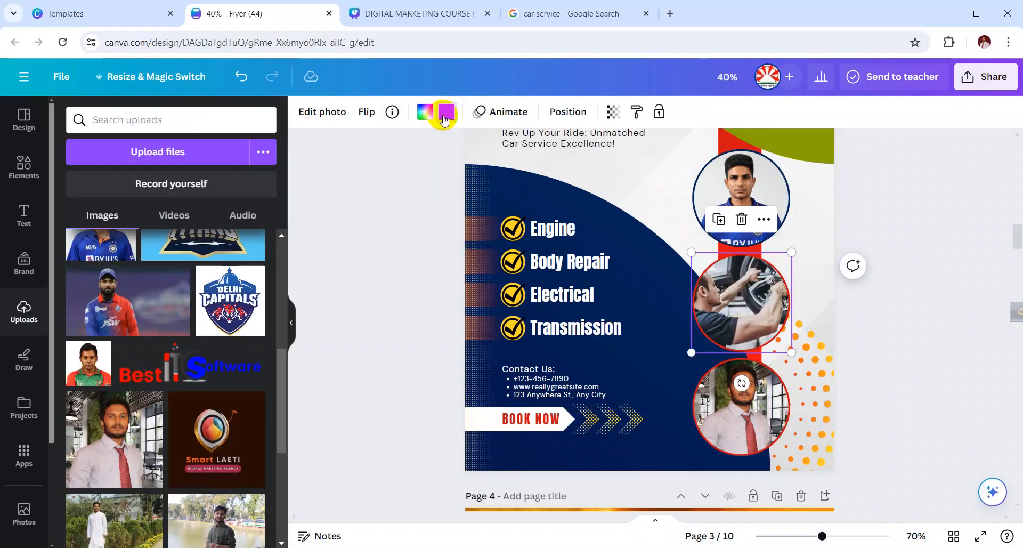
pyautogui.click(446, 111)
pyautogui.click(145, 192)
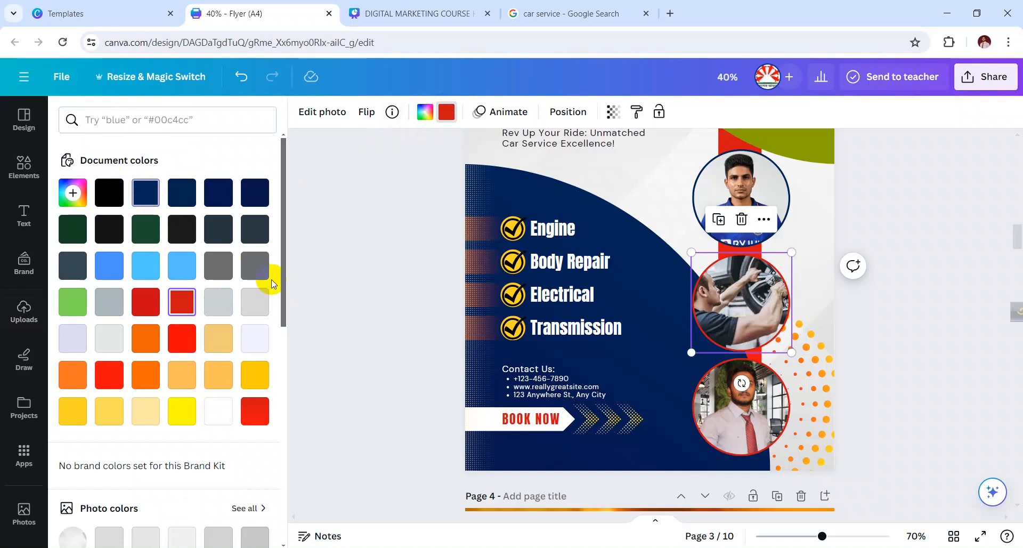
pyautogui.press('Escape')
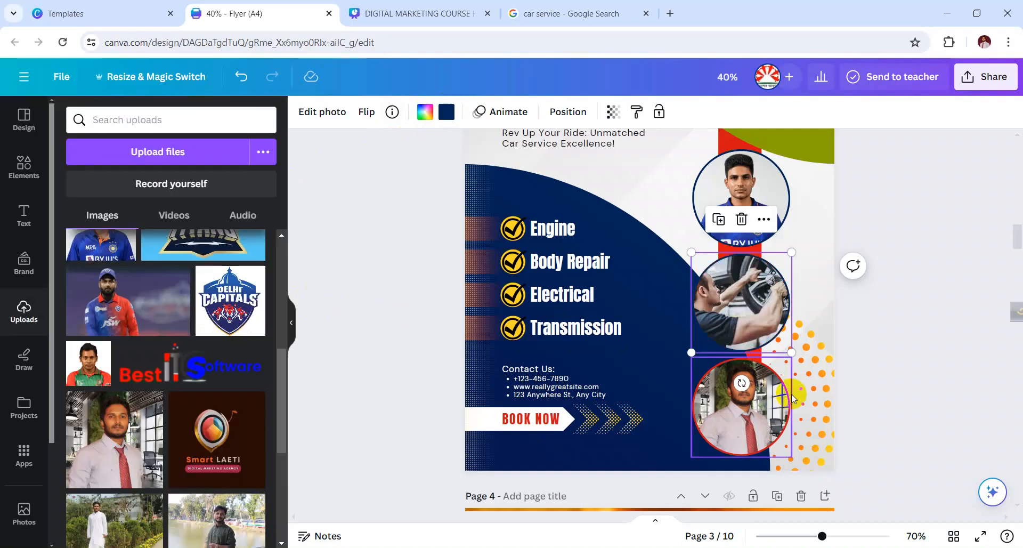
# Step: Recolor the red ring around the lowest circular photo on page 3 to the same dark navy
pyautogui.click(792, 397)
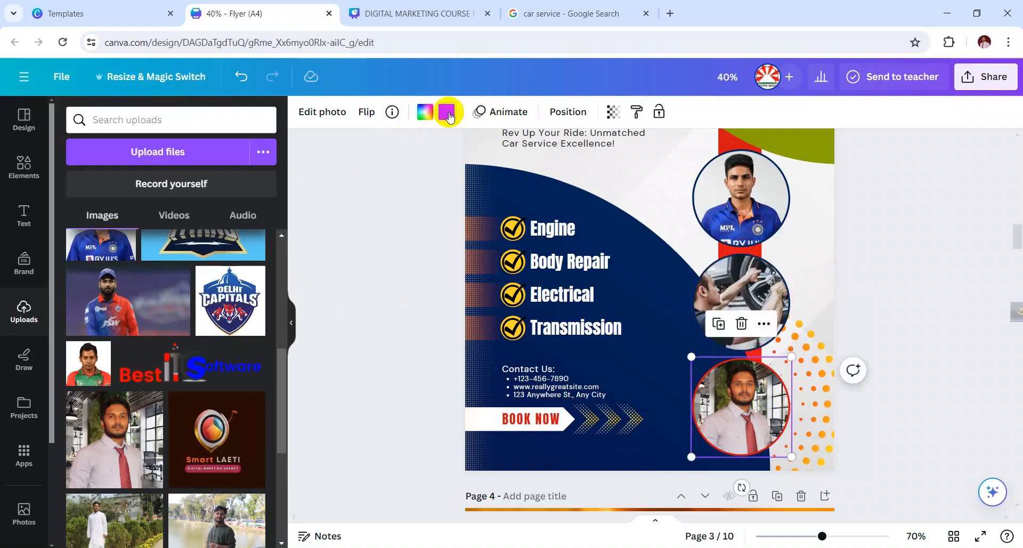
pyautogui.click(439, 121)
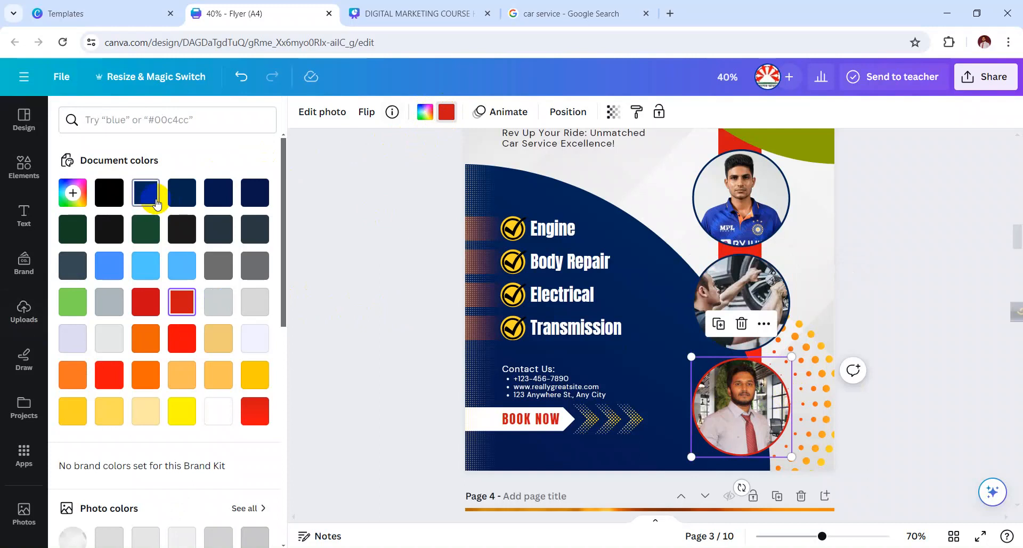
pyautogui.press('Escape')
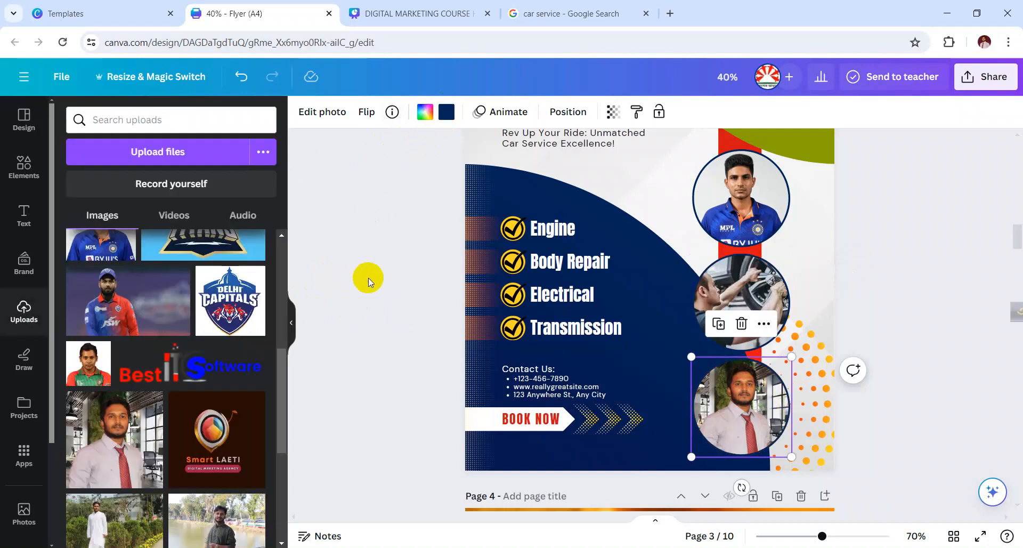
pyautogui.press('Escape')
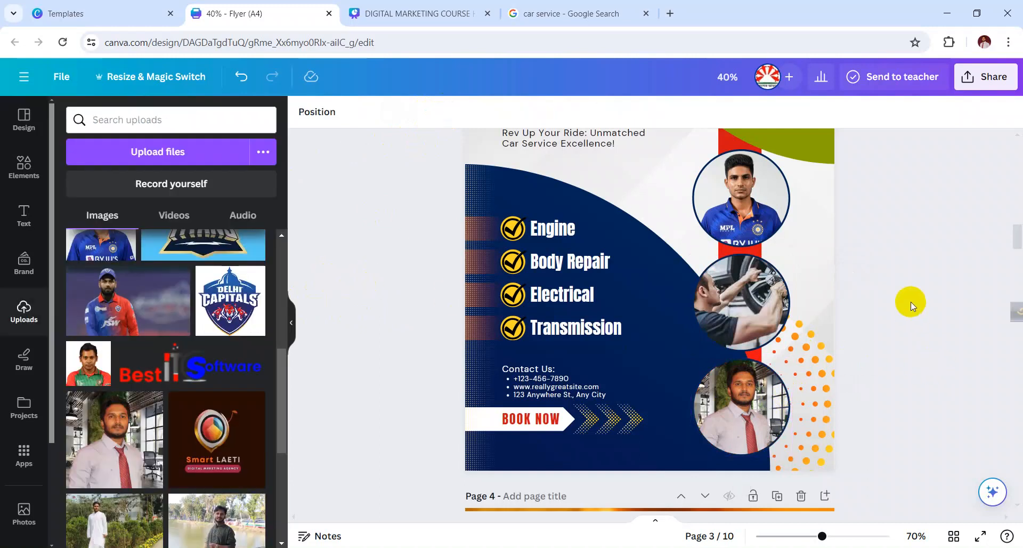
# Step: Change the "BOOK NOW" text color on page 3 to dark navy from the document colors
pyautogui.click(544, 424)
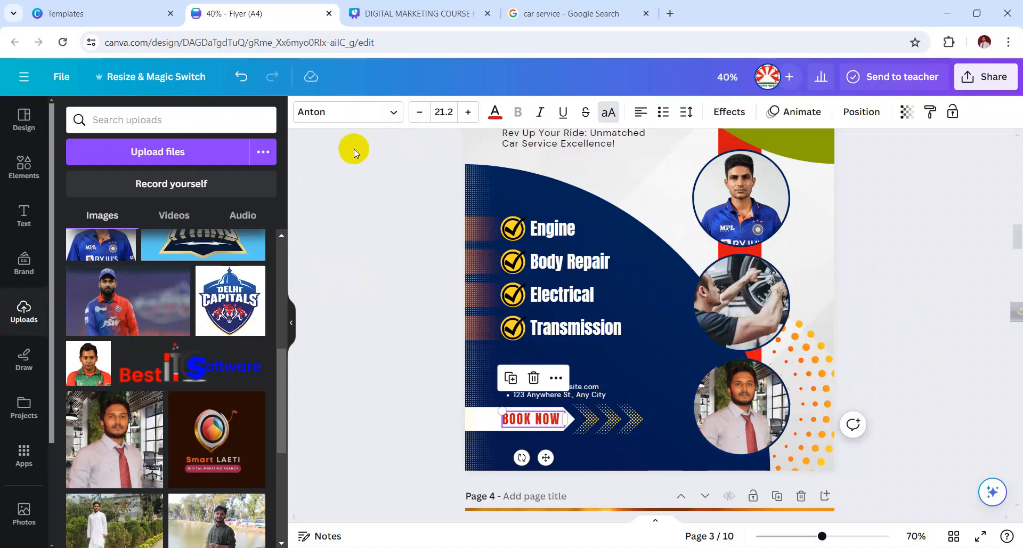
pyautogui.click(492, 114)
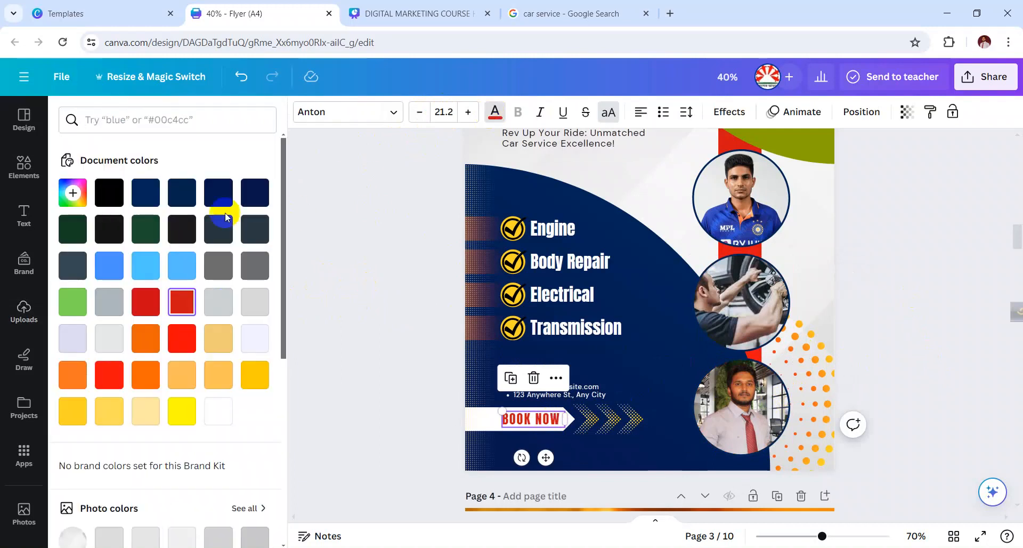
pyautogui.click(151, 199)
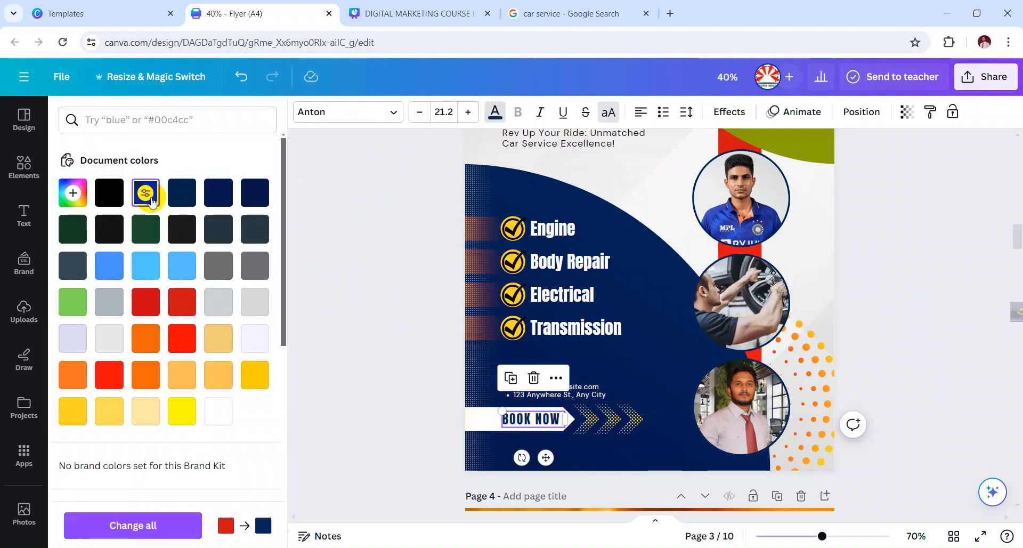
pyautogui.click(376, 296)
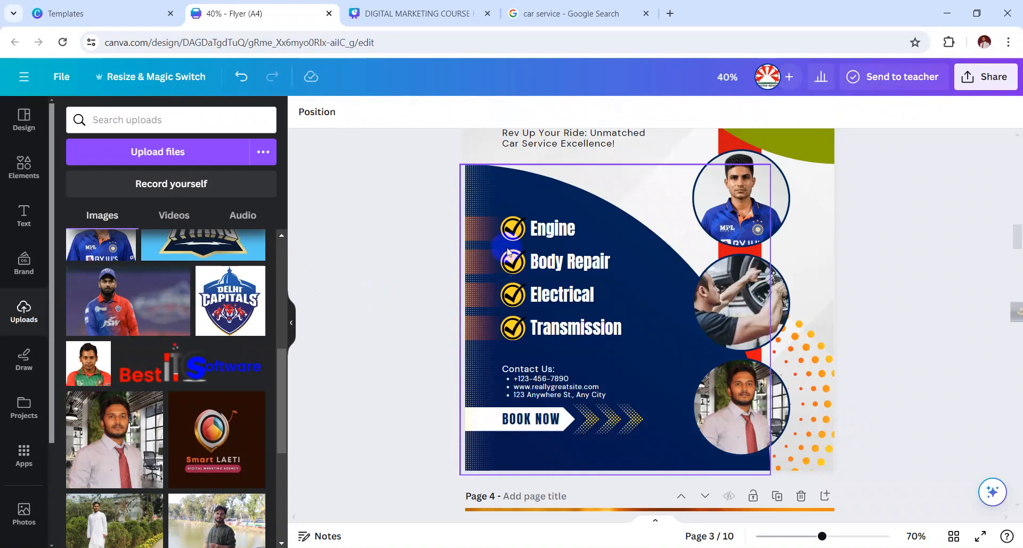
# Step: Try blue #4A90FF and bright yellow on the dotted strip along page 3's left edge, and return it to golden yellow
pyautogui.click(476, 238)
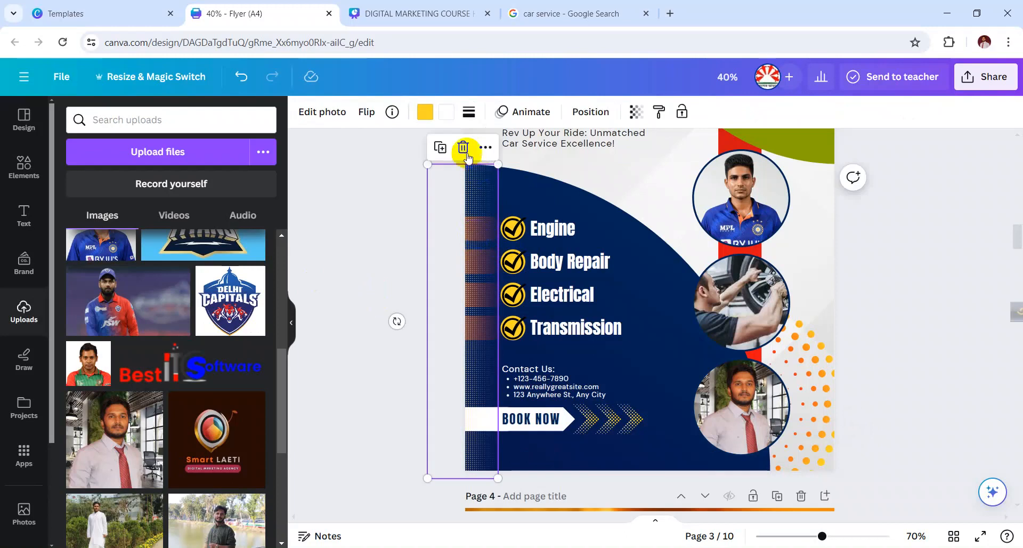
pyautogui.click(424, 113)
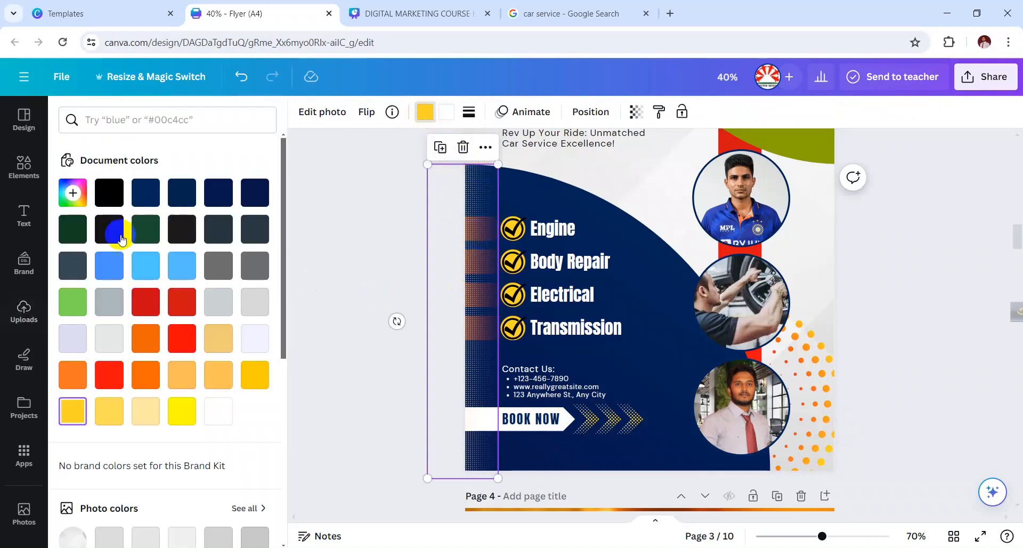
pyautogui.click(112, 272)
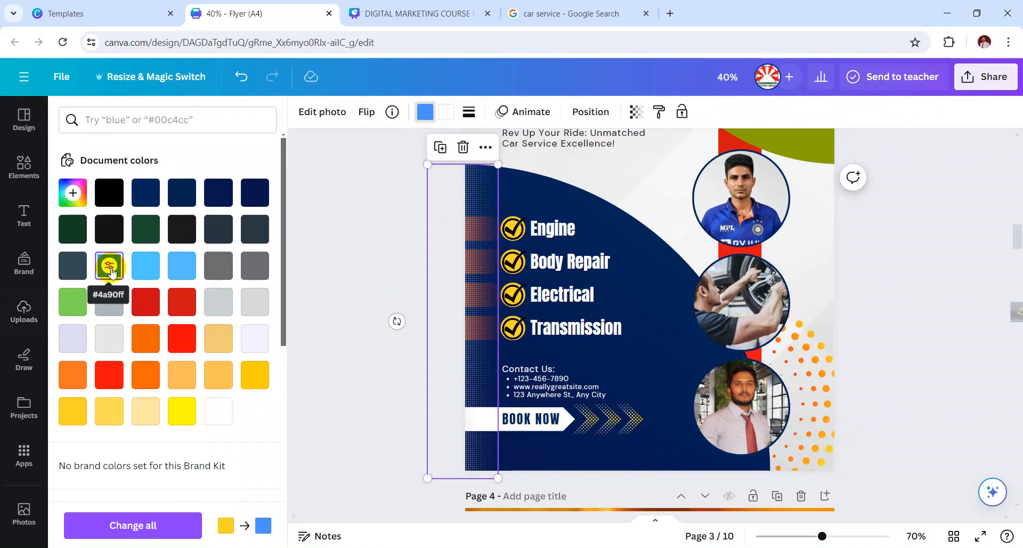
pyautogui.click(111, 269)
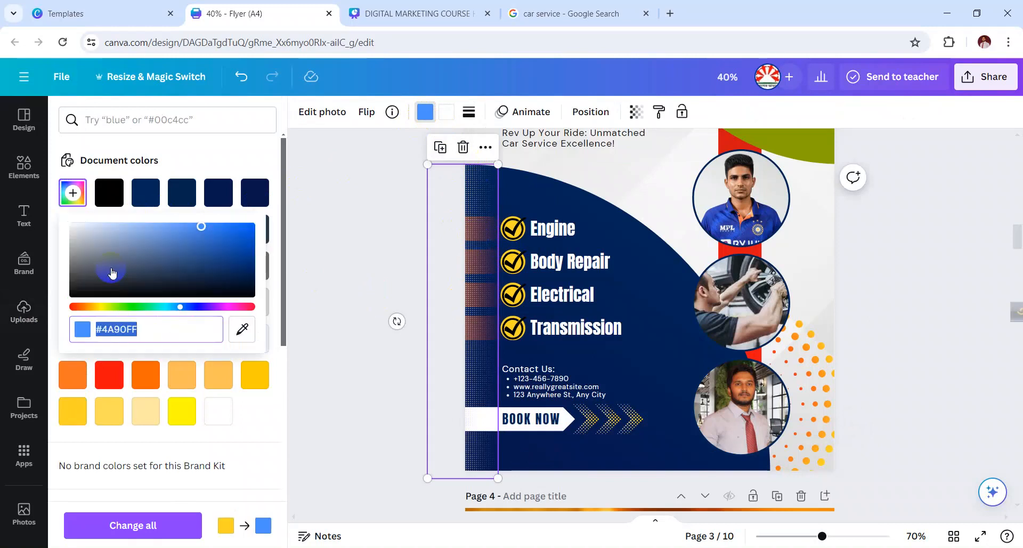
pyautogui.click(188, 409)
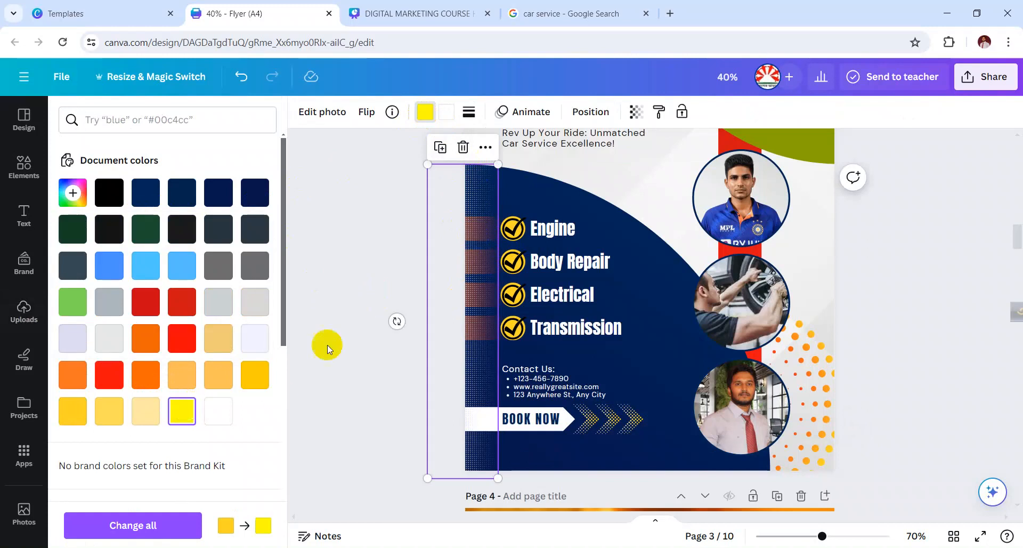
pyautogui.click(78, 417)
pyautogui.click(358, 282)
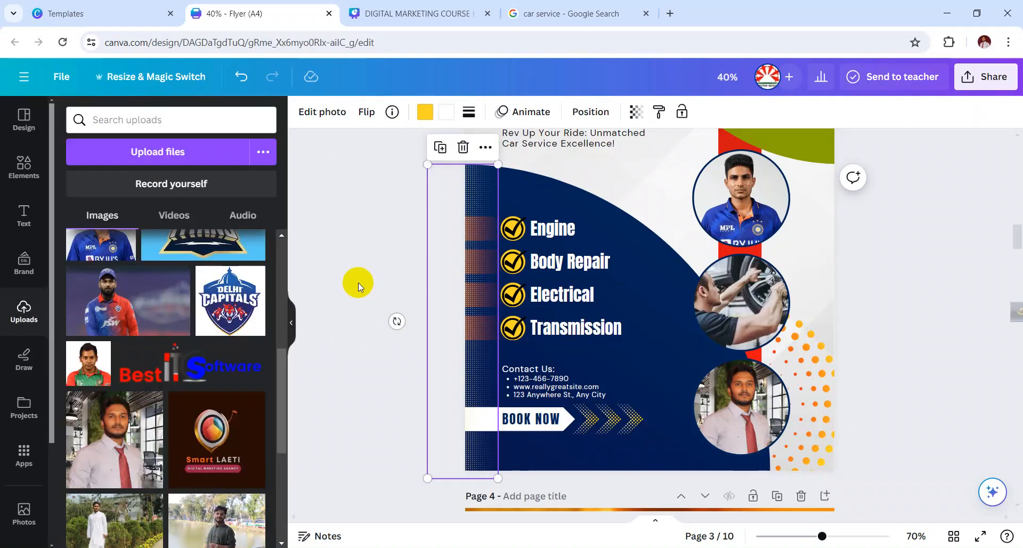